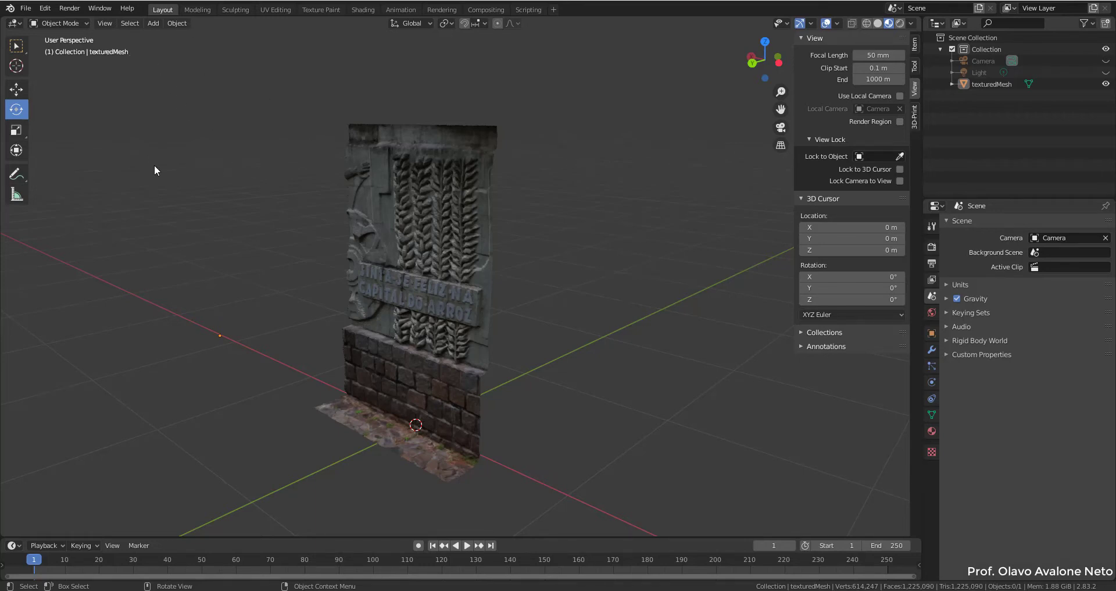
# Step: Add a cube and shrink it down around the scanned relief in top view
pyautogui.hotkey('shift', 'a')
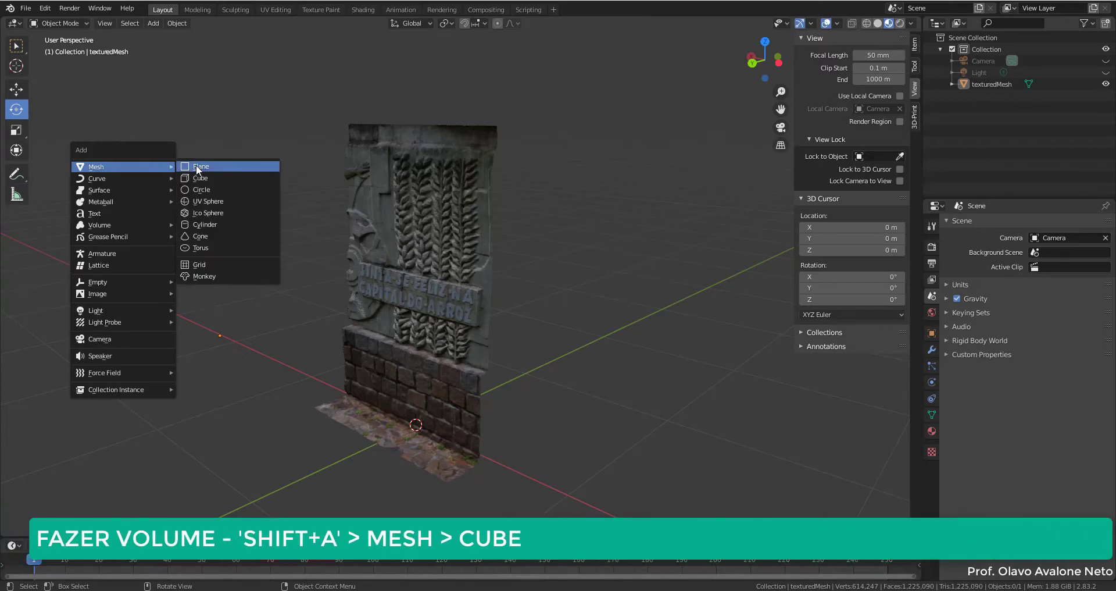
pyautogui.click(204, 179)
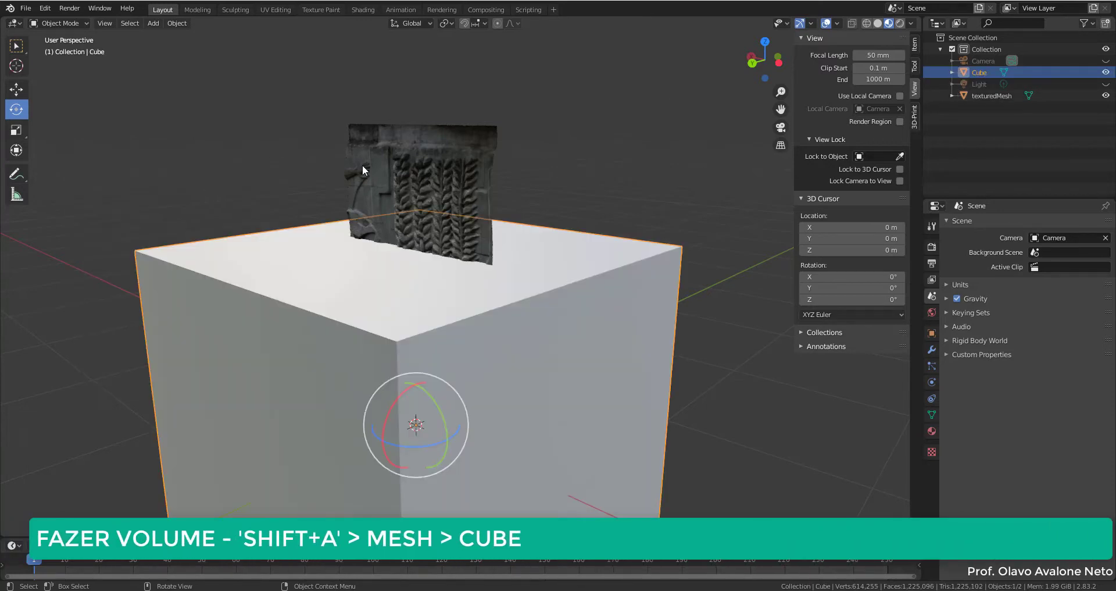
pyautogui.click(766, 42)
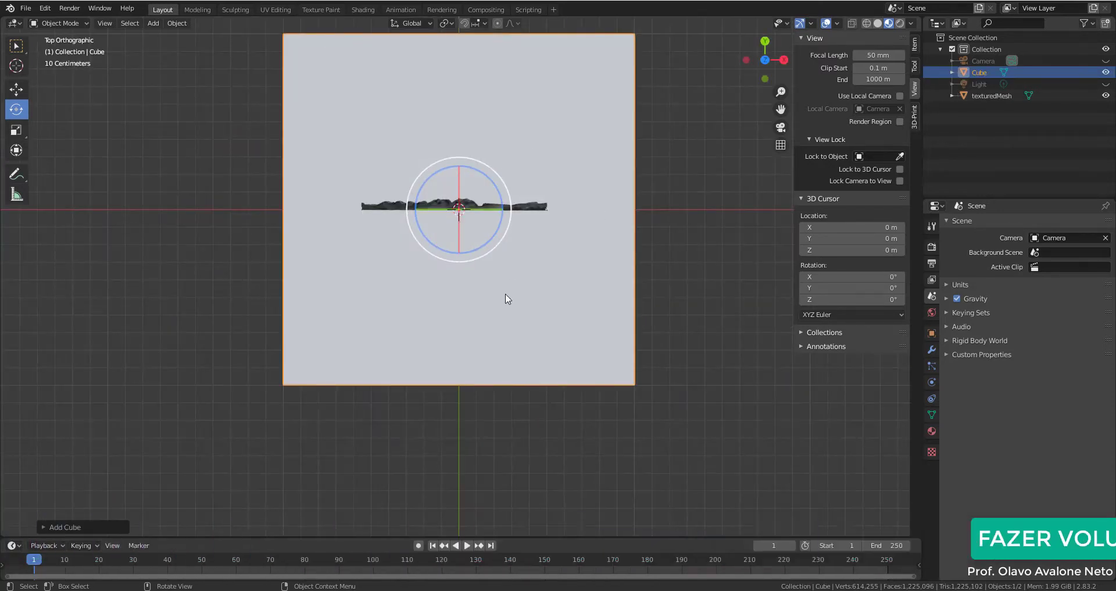
pyautogui.press('s')
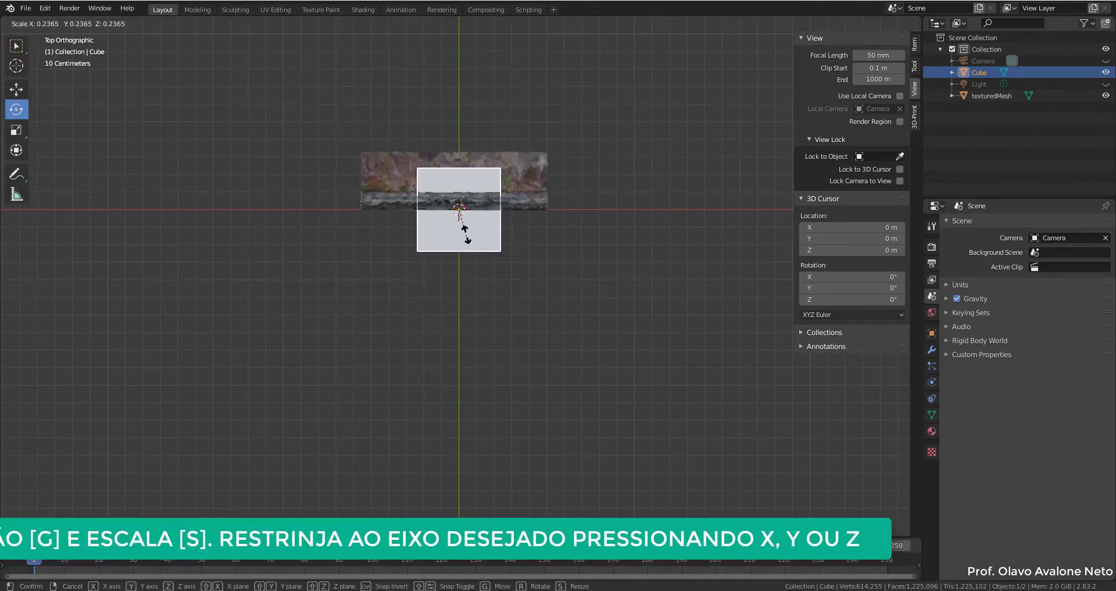
pyautogui.click(459, 208)
pyautogui.moveTo(460, 208); pyautogui.dragTo(418, 372, button='middle')
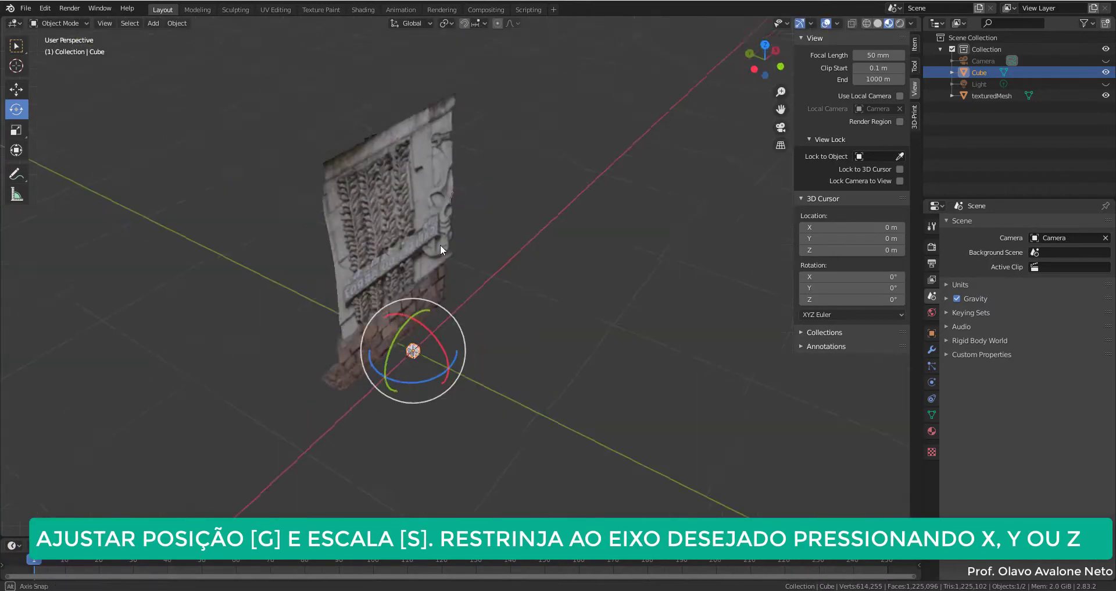
# Step: Stretch the cube along X into a long bar, then scale it along Z into a tall panel
pyautogui.press('s')
pyautogui.press('x')
pyautogui.click(572, 286)
pyautogui.press('s')
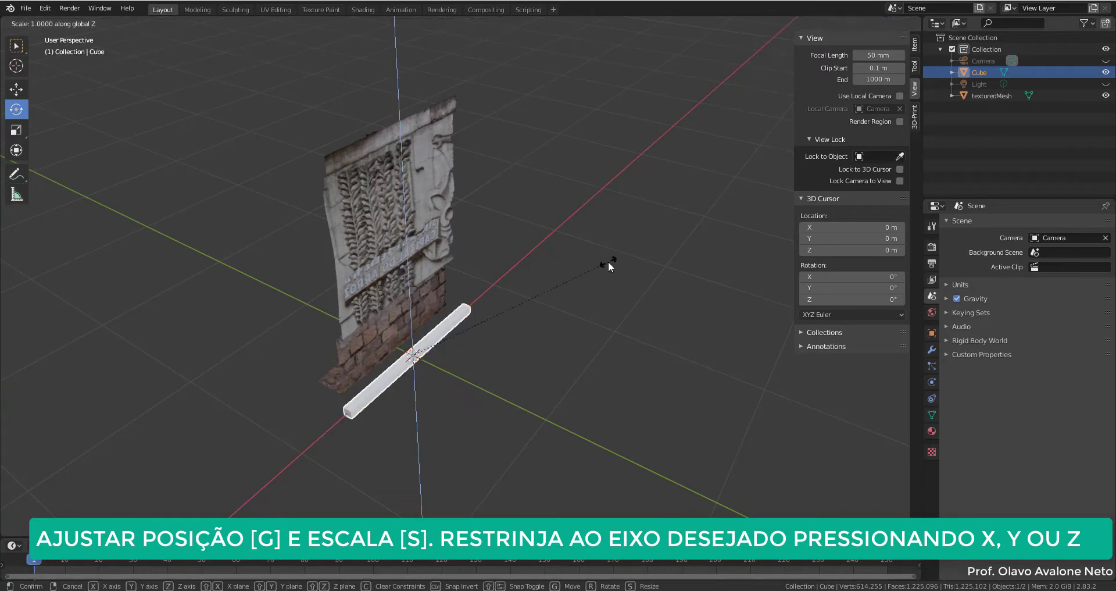
pyautogui.press('z')
pyautogui.click(723, 309)
pyautogui.moveTo(722, 308)
pyautogui.mouseDown(button='middle')
pyautogui.moveTo(710, 316)
pyautogui.moveTo(712, 146)
pyautogui.mouseUp(button='middle')
pyautogui.press('ctrl+KP_1')
# Step: Lift the panel along Z into place behind the relief
pyautogui.press('g')
pyautogui.press('z')
pyautogui.click(517, 212)
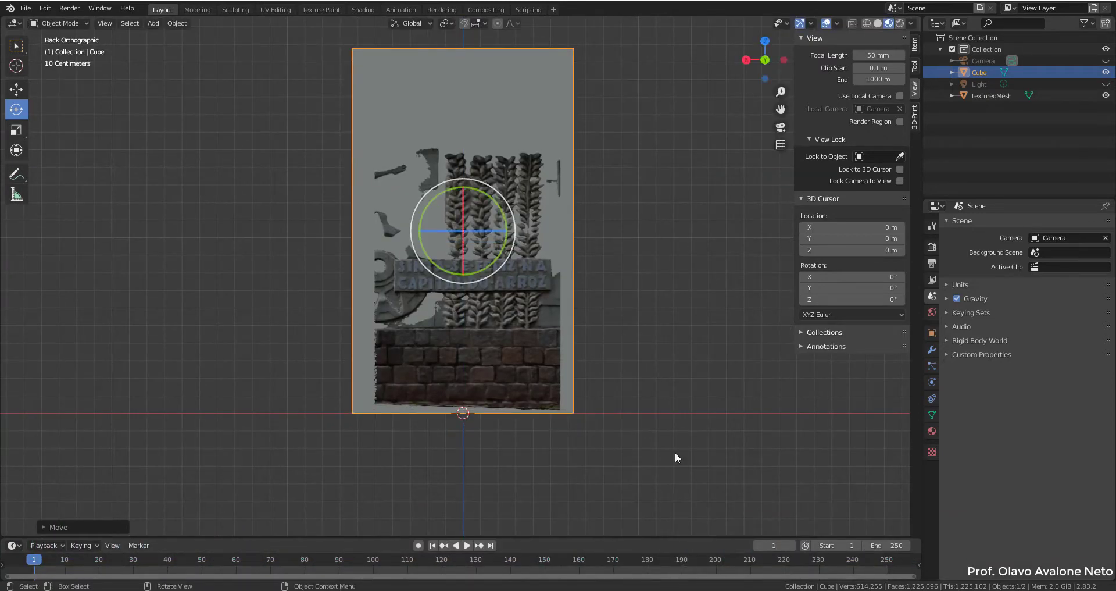
pyautogui.moveTo(675, 457)
pyautogui.mouseDown(button='middle')
pyautogui.moveTo(687, 225)
pyautogui.moveTo(445, 483)
pyautogui.mouseUp(button='middle')
pyautogui.hotkey('shift', 'a')
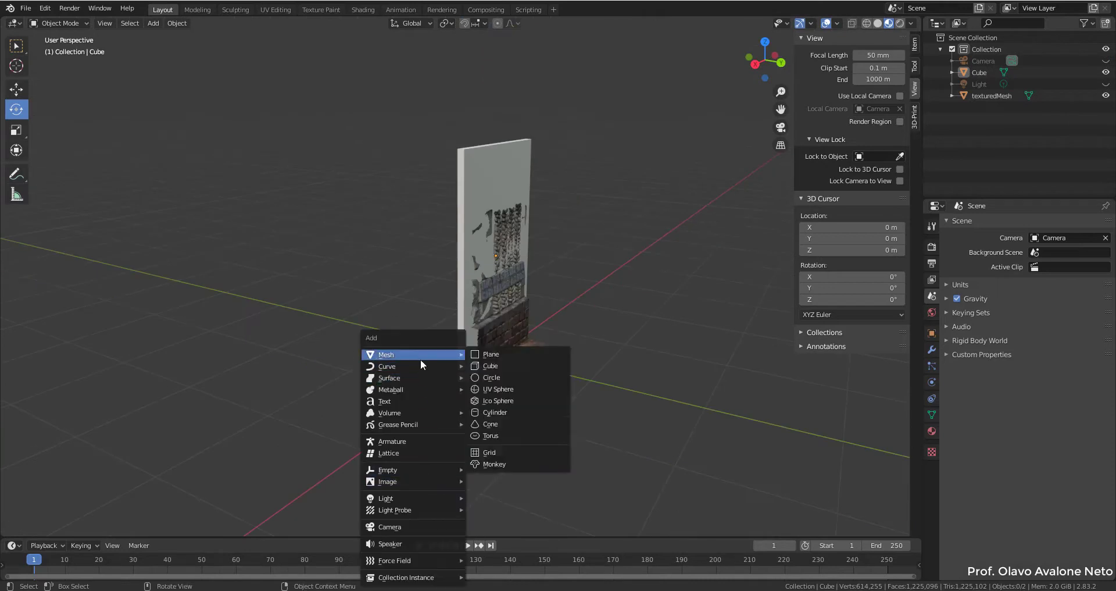
# Step: Add a second cube, flatten it along Y and set its width along X
pyautogui.click(505, 363)
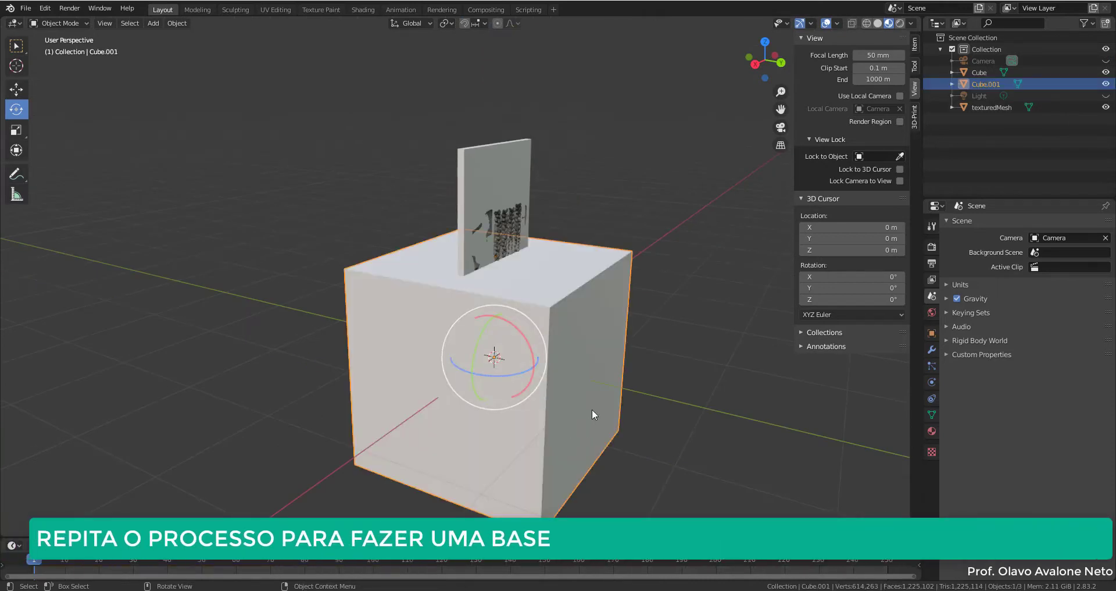
pyautogui.click(766, 40)
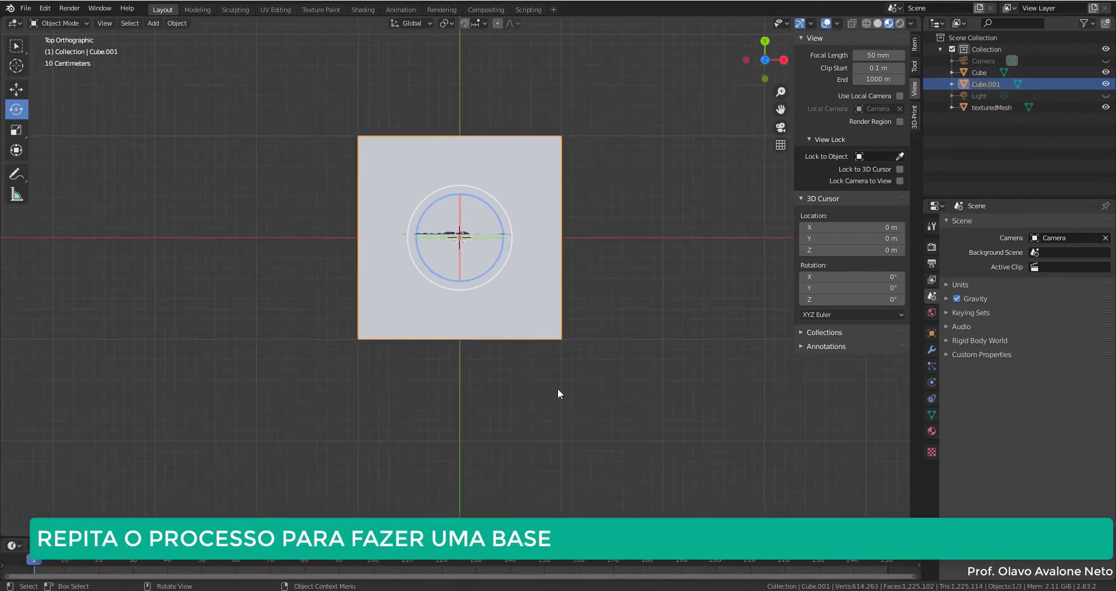
pyautogui.press('s')
pyautogui.press('y')
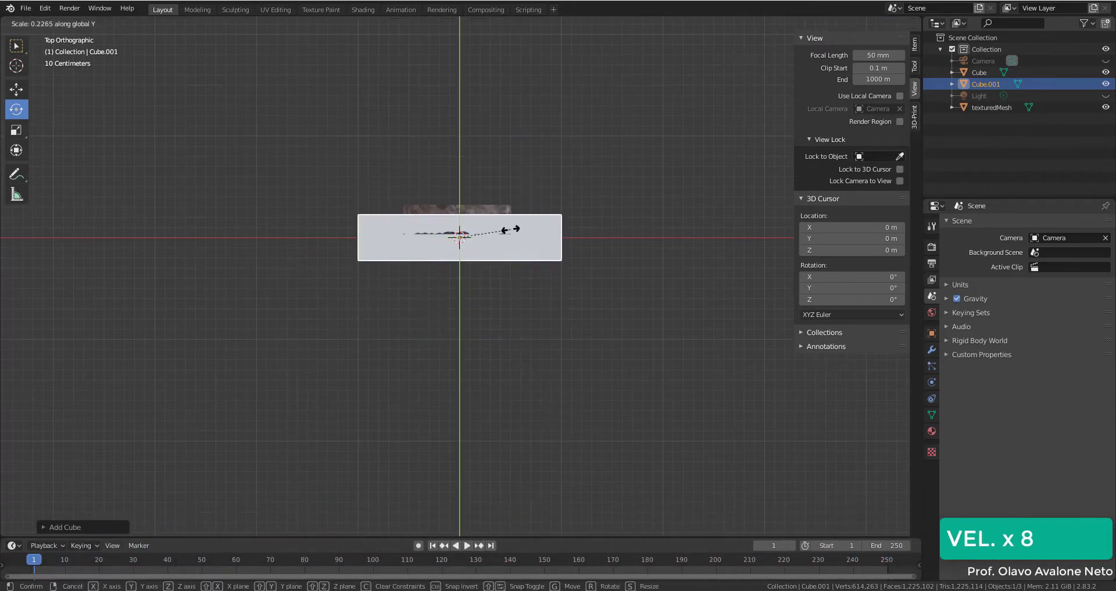
pyautogui.click(511, 362)
pyautogui.press('s')
pyautogui.press('x')
pyautogui.click(441, 300)
pyautogui.scroll(3, 553, 237)
# Step: Move the base slab into position and lower its height along Z
pyautogui.press('g')
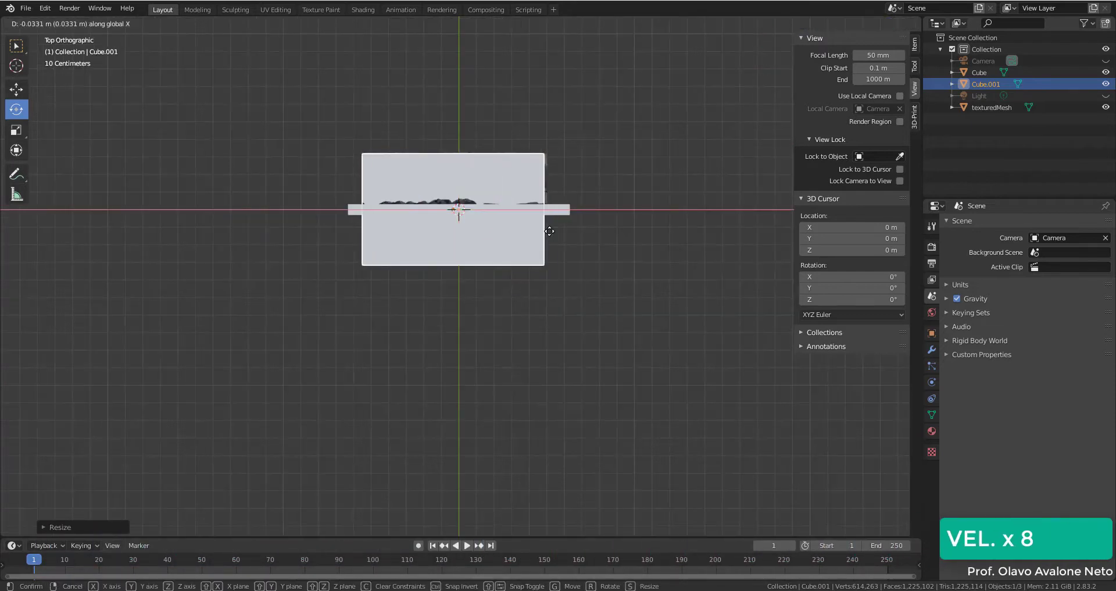
pyautogui.press('Return')
pyautogui.moveTo(609, 393); pyautogui.dragTo(319, 221, button='middle')
pyautogui.scroll(-3, 320, 221)
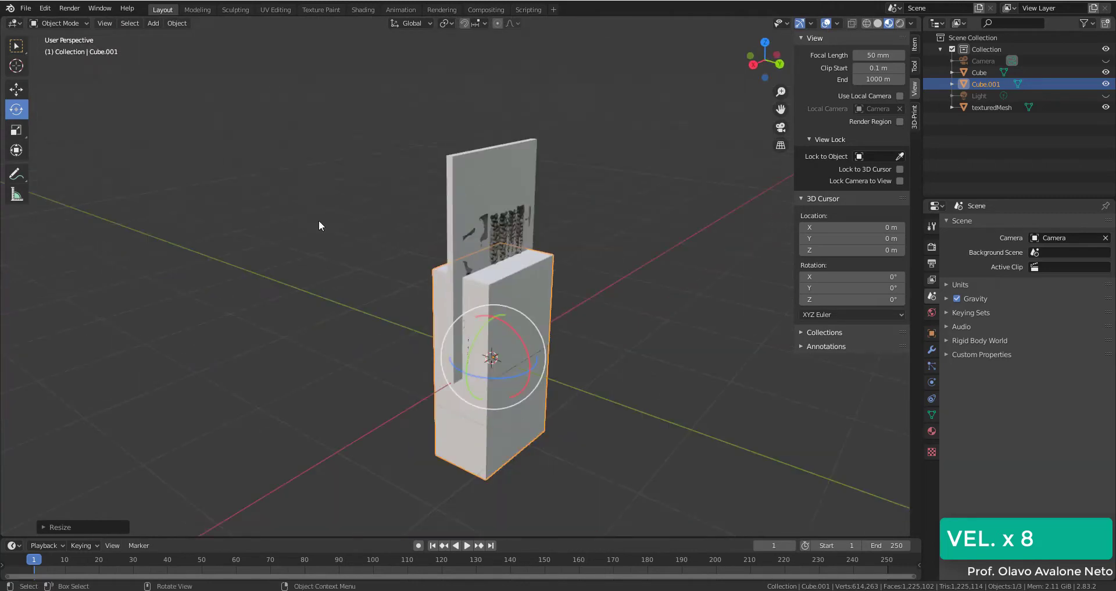
pyautogui.press('s')
pyautogui.press('z')
pyautogui.click(506, 361)
# Step: Adjust the backing plate's width along X, then deselect everything
pyautogui.press('ctrl+KP_1')
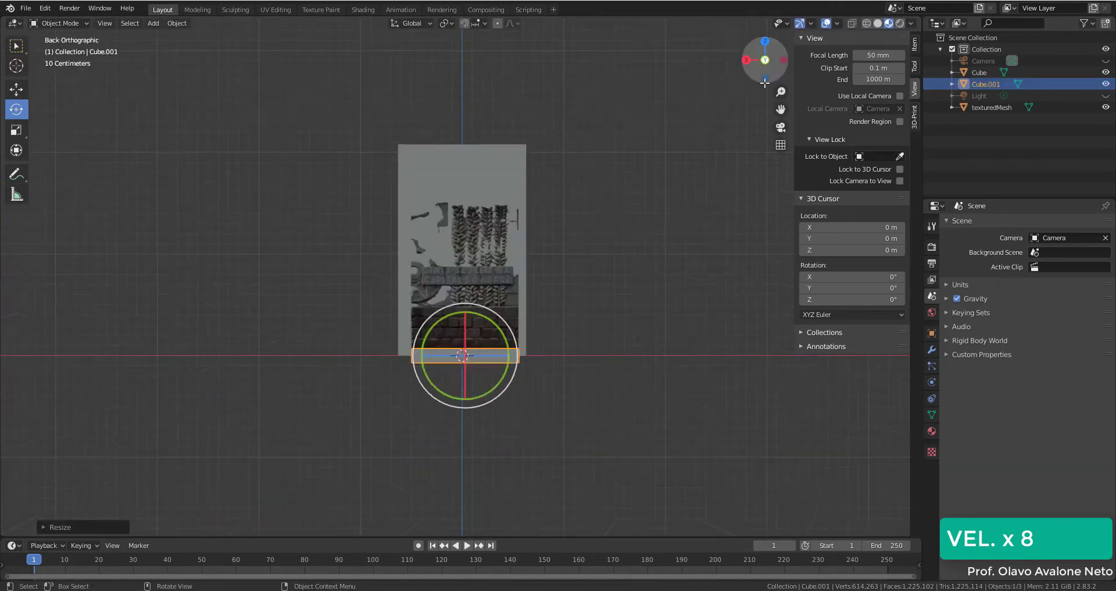
pyautogui.click(473, 162)
pyautogui.press('s')
pyautogui.press('x')
pyautogui.click(476, 174)
pyautogui.moveTo(629, 194); pyautogui.dragTo(624, 335, button='middle')
pyautogui.click(623, 335)
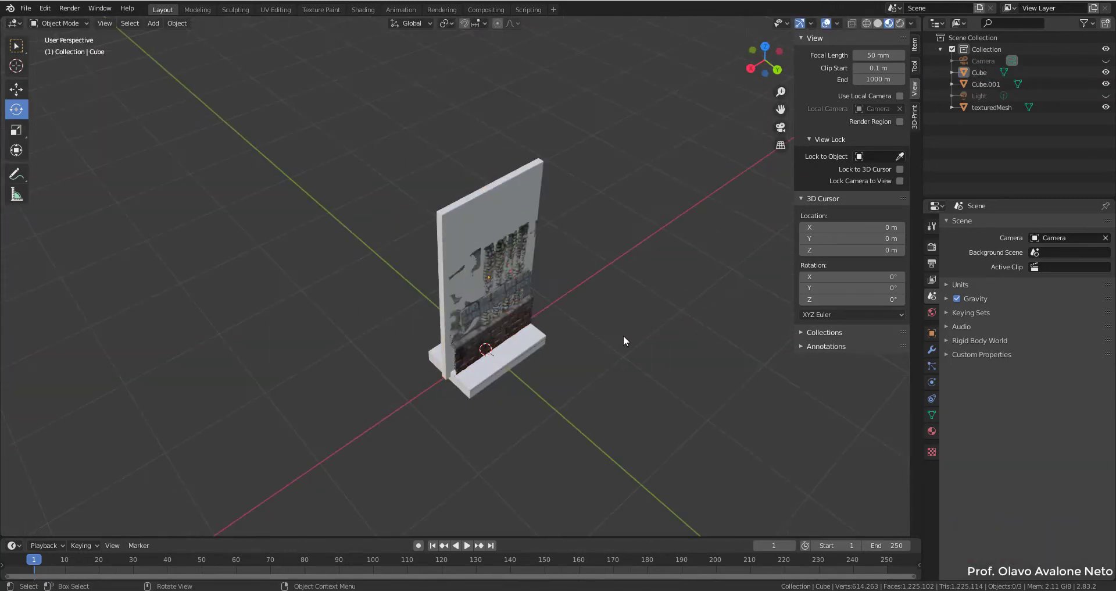
# Step: Move a single face of the backing plate about 0.09 m along X to thicken it
pyautogui.press('Tab')
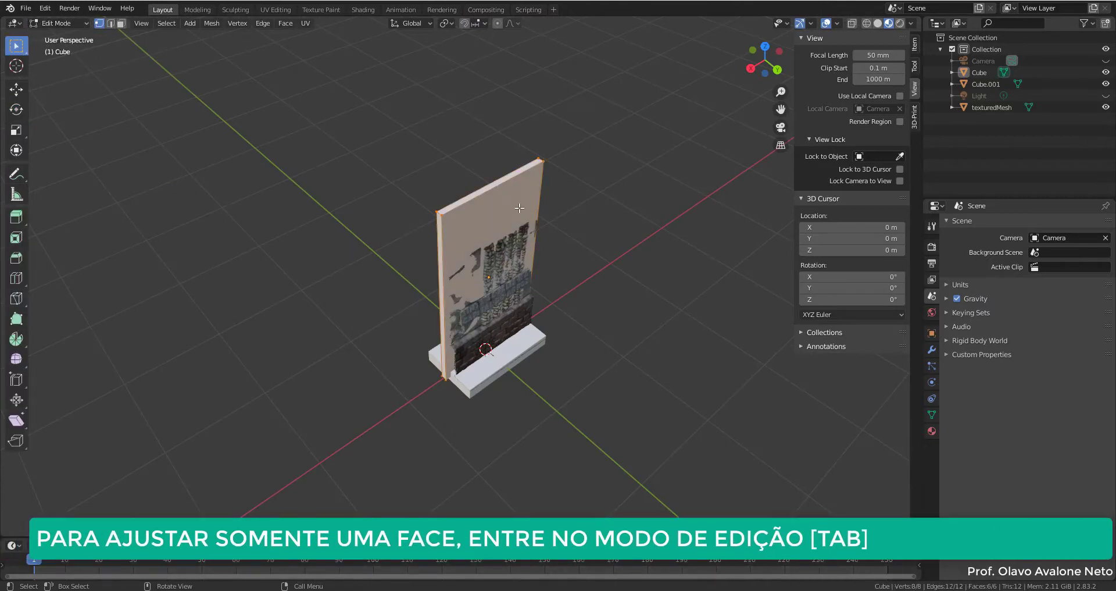
pyautogui.scroll(2, 199, 97)
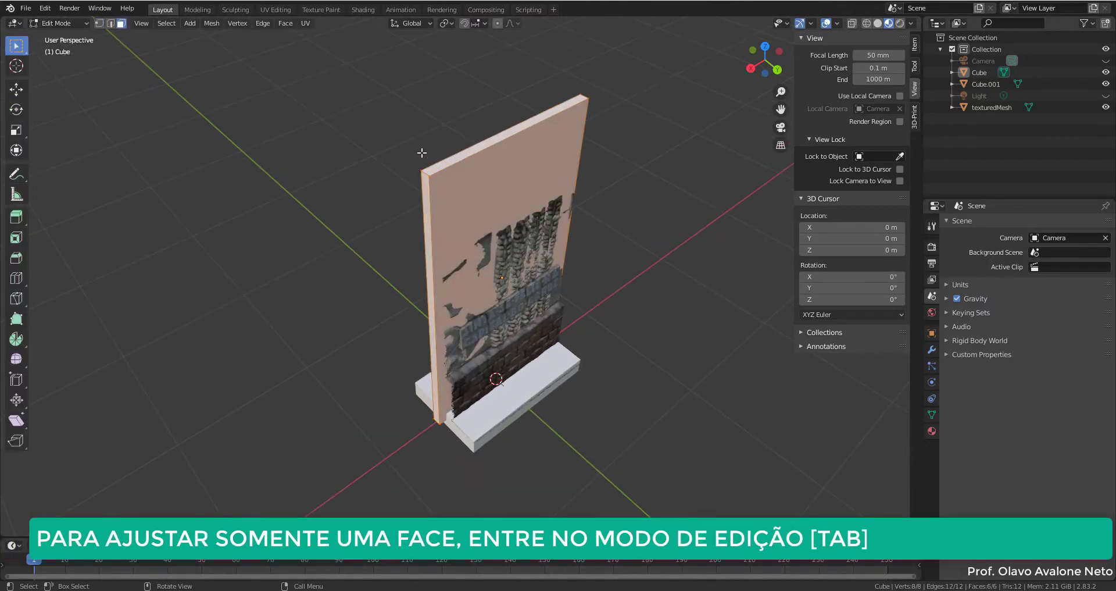
pyautogui.click(469, 152)
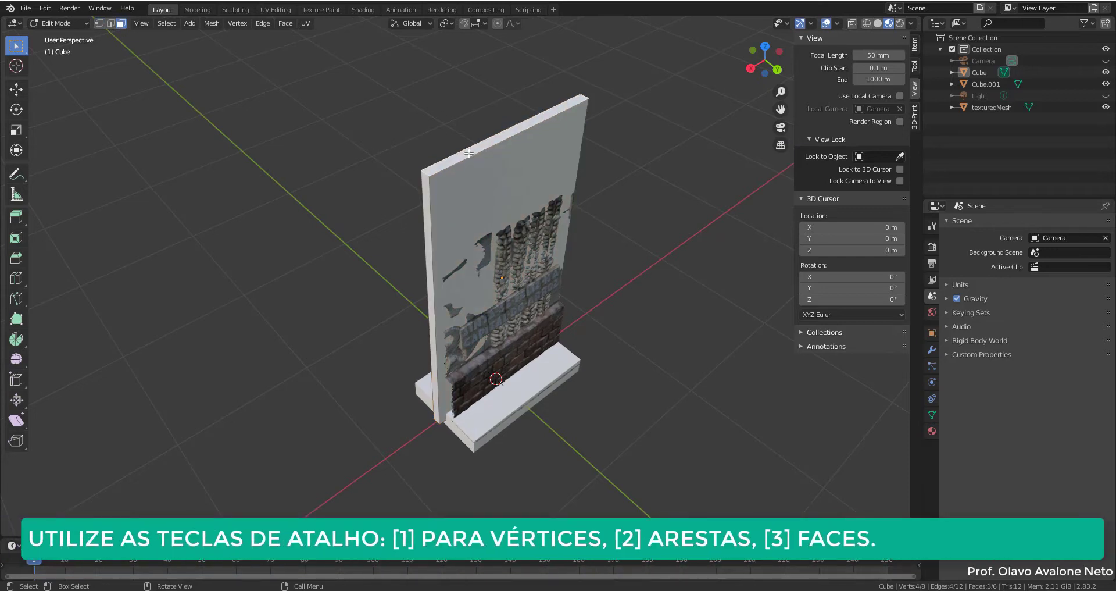
pyautogui.press('g')
pyautogui.press('x')
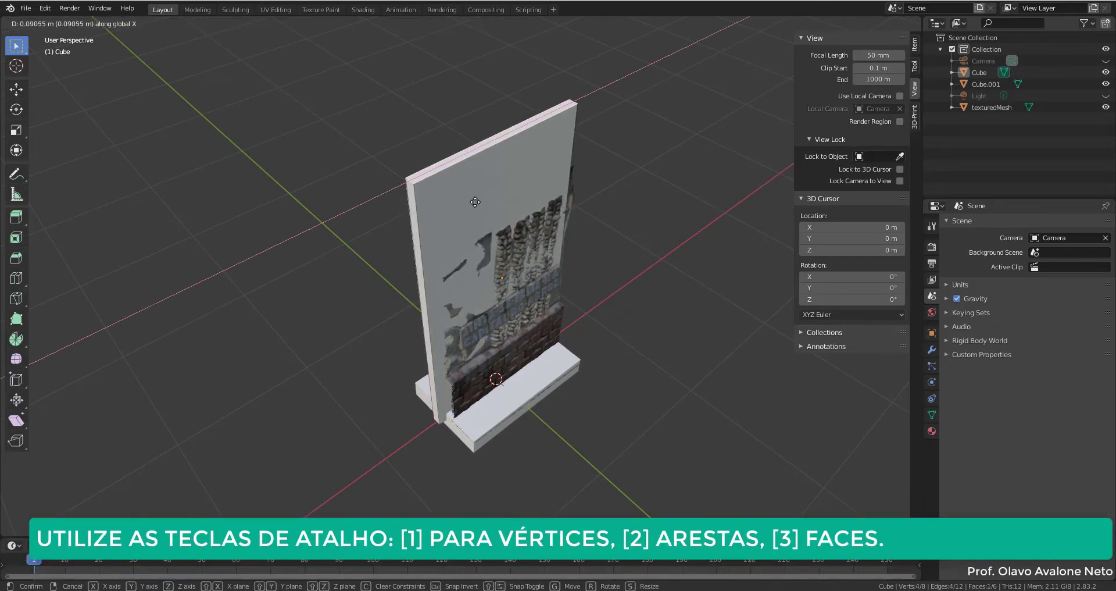
pyautogui.press('Return')
pyautogui.scroll(3, 488, 372)
pyautogui.moveTo(475, 202)
pyautogui.mouseDown(button='middle')
pyautogui.moveTo(487, 372)
pyautogui.moveTo(523, 290)
pyautogui.mouseUp(button='middle')
pyautogui.press('Tab')
# Step: Join Cube and Cube.001 into one object and hide texturedMesh in the Outliner
pyautogui.click(982, 70)
pyautogui.keyDown('ctrl'); pyautogui.click(987, 83); pyautogui.keyUp('ctrl')
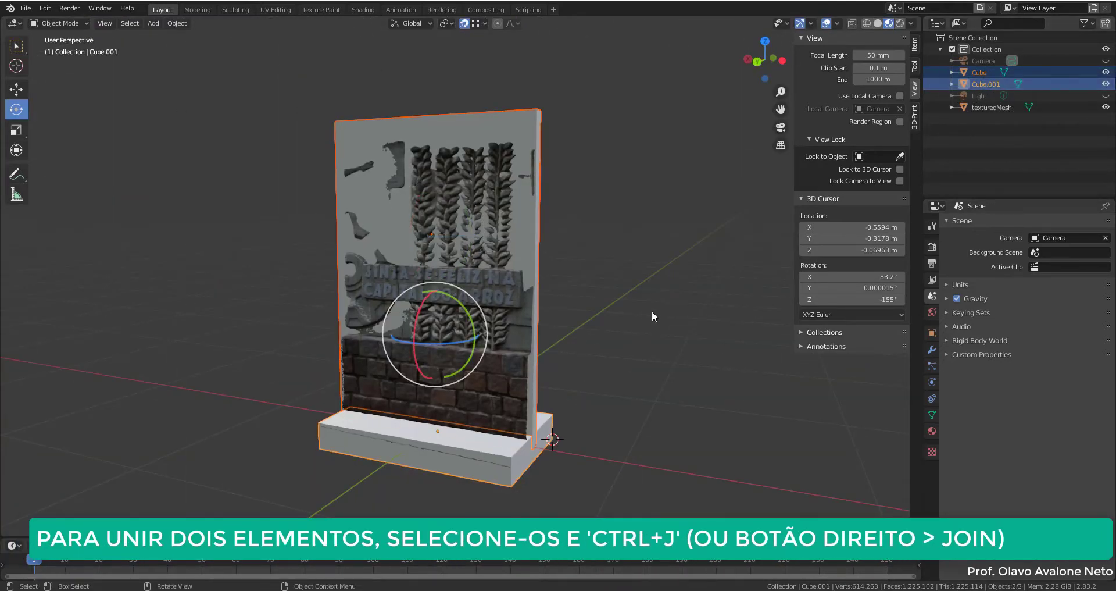
pyautogui.rightClick(536, 209)
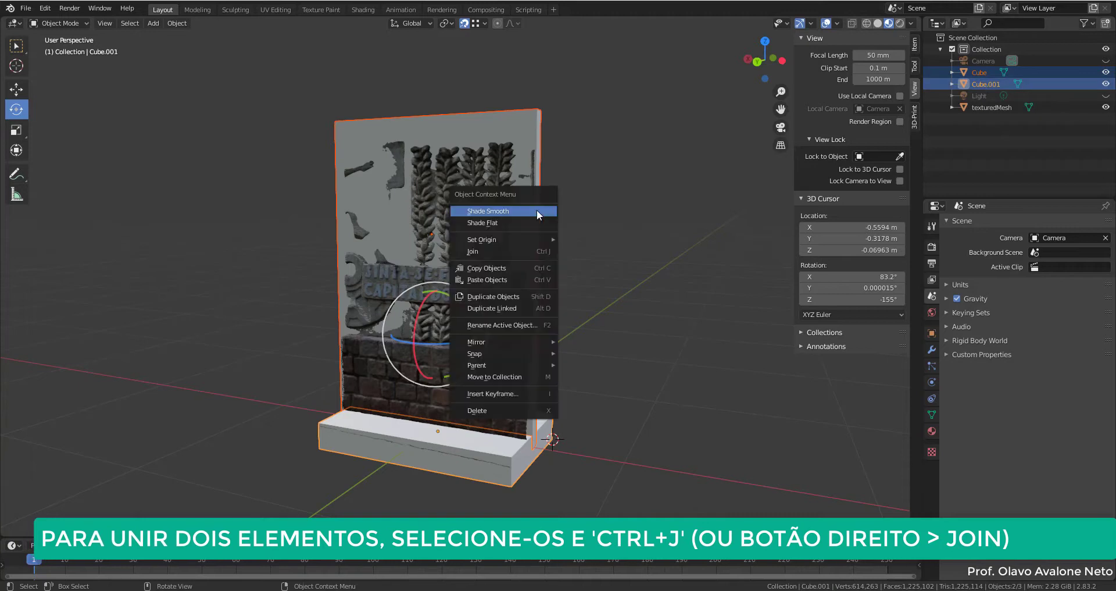
pyautogui.click(534, 255)
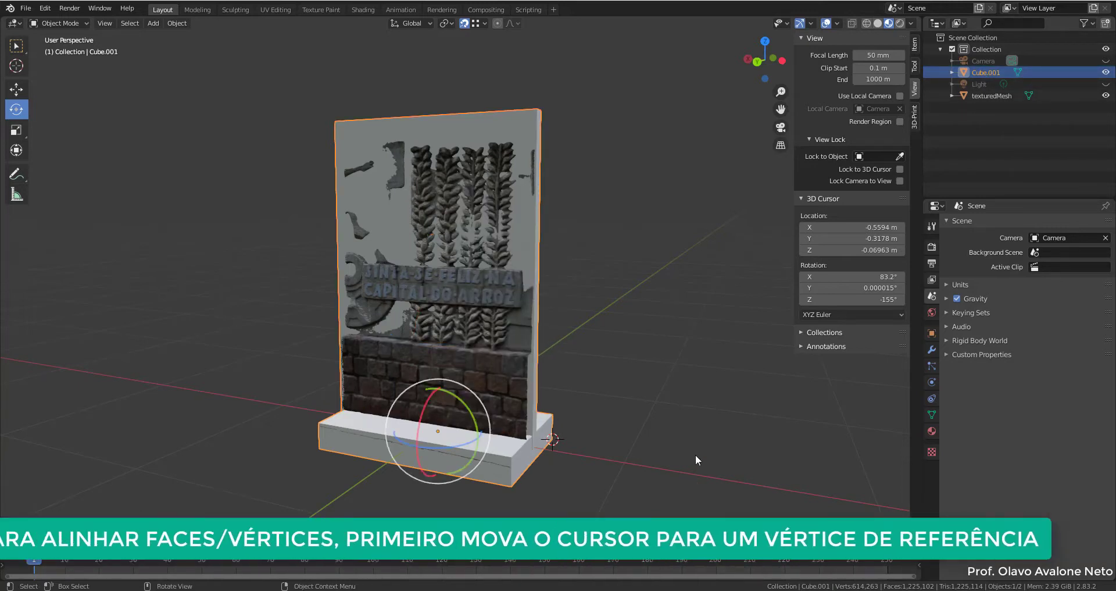
pyautogui.click(1106, 95)
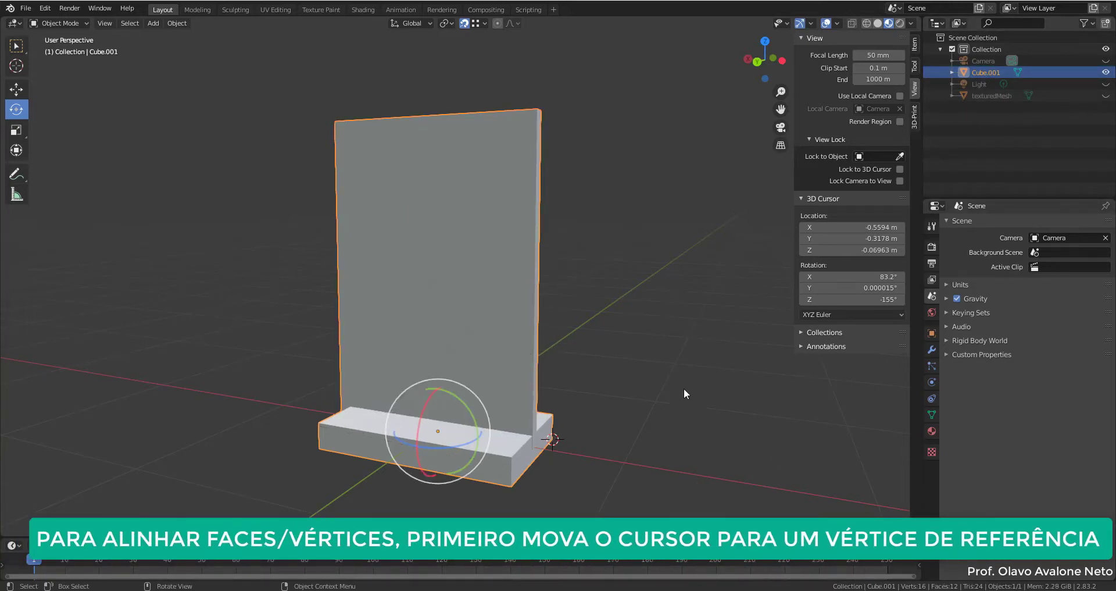
# Step: In Edit Mode, flatten the panel's right-edge vertices by scaling them to 0 along X
pyautogui.moveTo(683, 389)
pyautogui.mouseDown(button='middle')
pyautogui.moveTo(645, 399)
pyautogui.moveTo(508, 503)
pyautogui.mouseUp(button='middle')
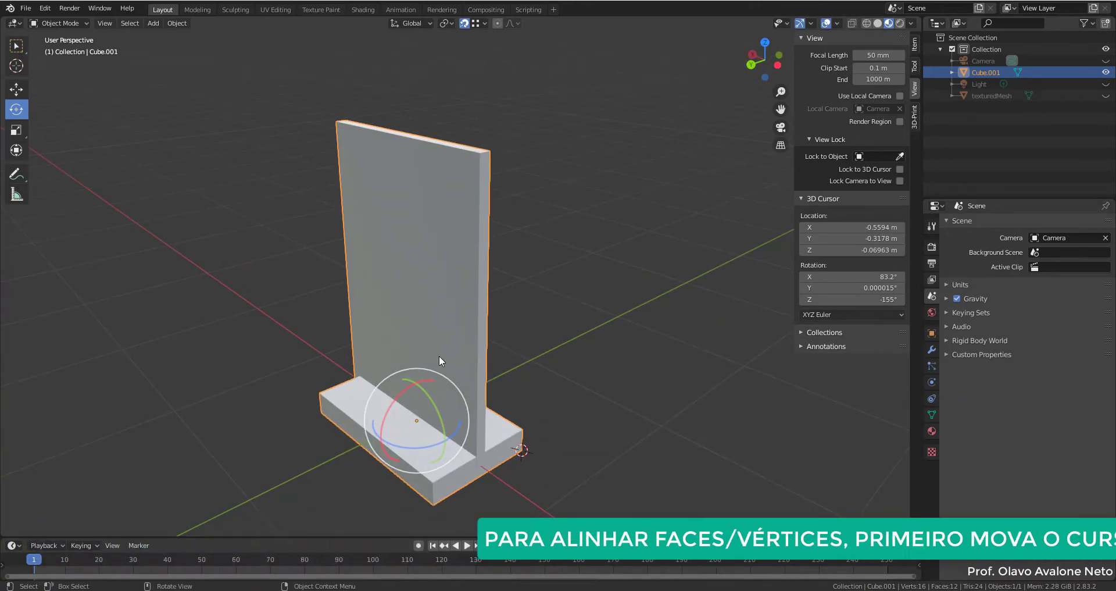
pyautogui.press('Tab')
pyautogui.moveTo(577, 470); pyautogui.dragTo(585, 462, button='middle')
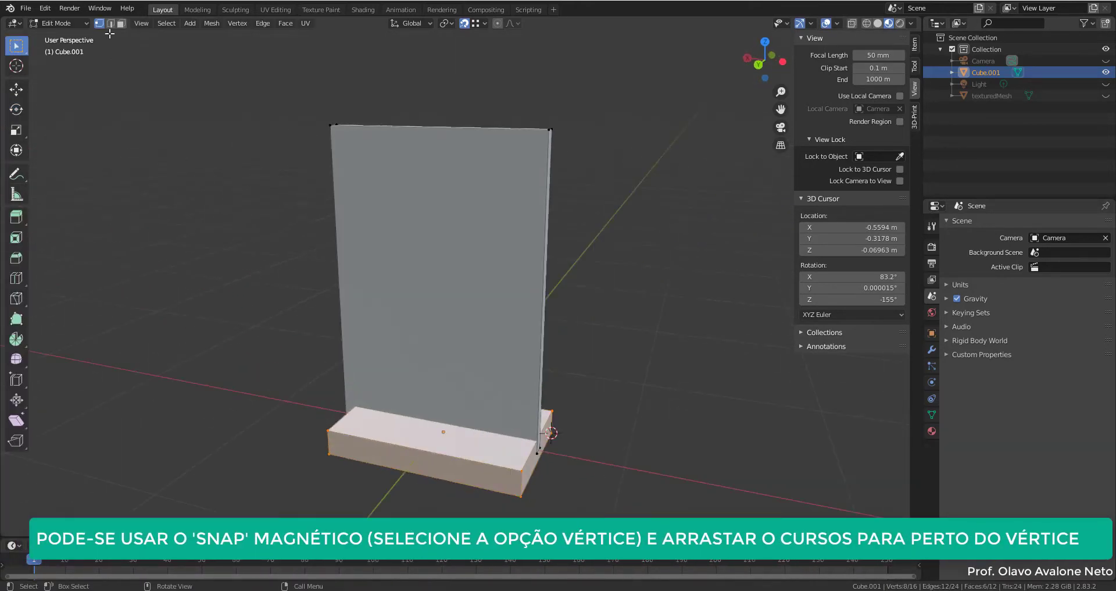
pyautogui.moveTo(487, 117); pyautogui.dragTo(672, 425)
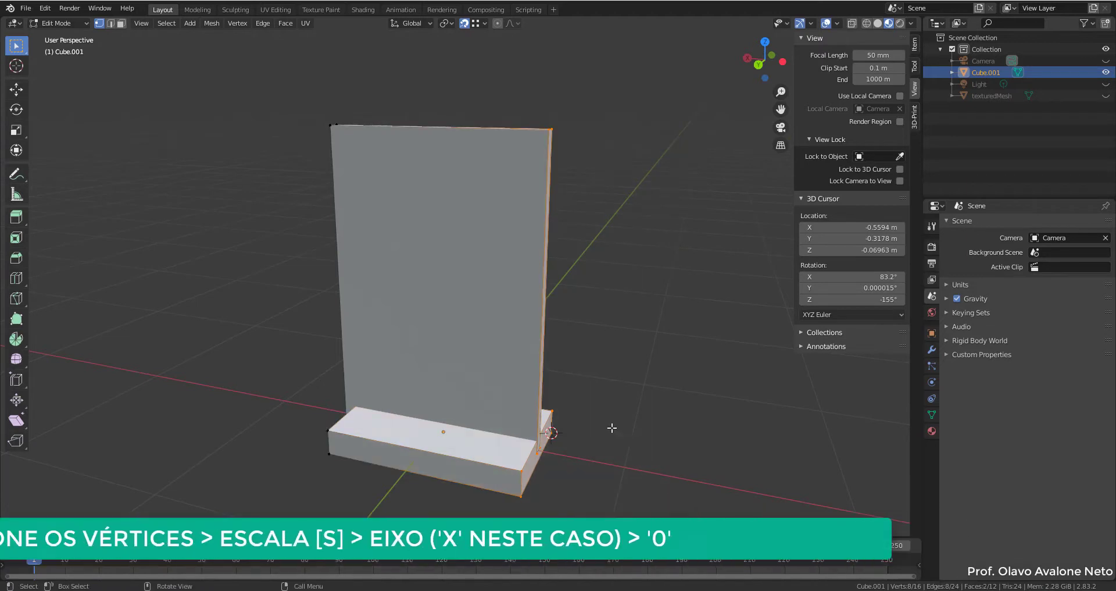
pyautogui.press('s')
pyautogui.press('x')
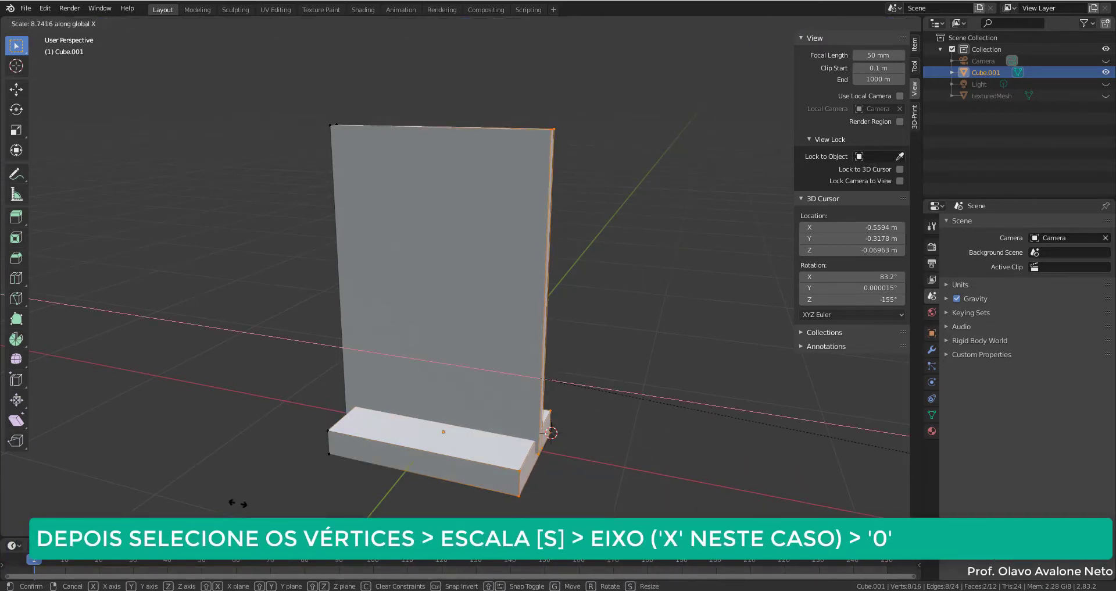
pyautogui.write('0')
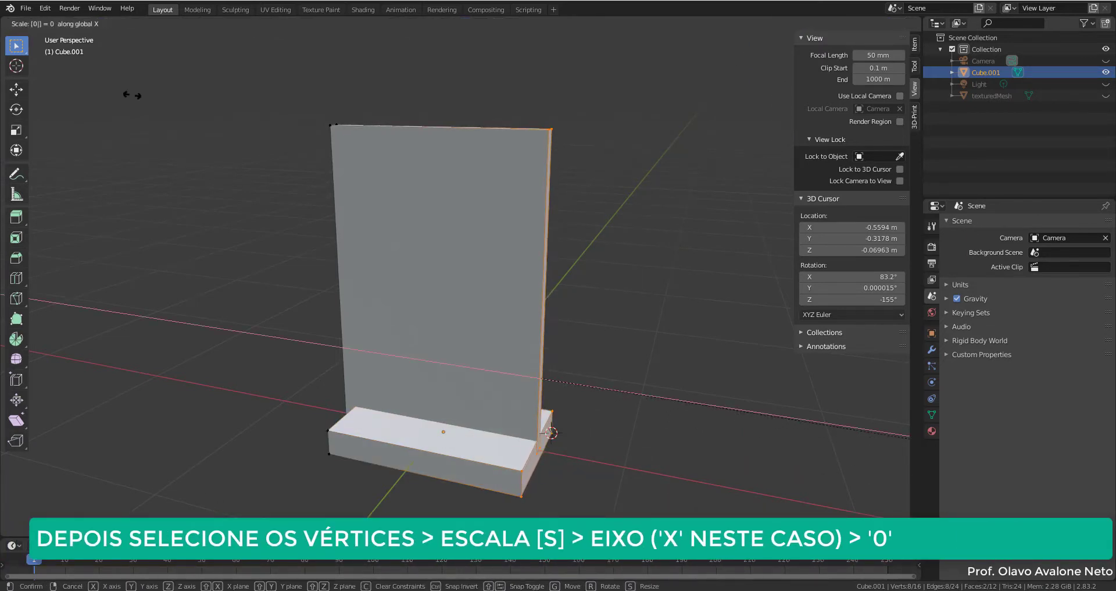
pyautogui.press('Return')
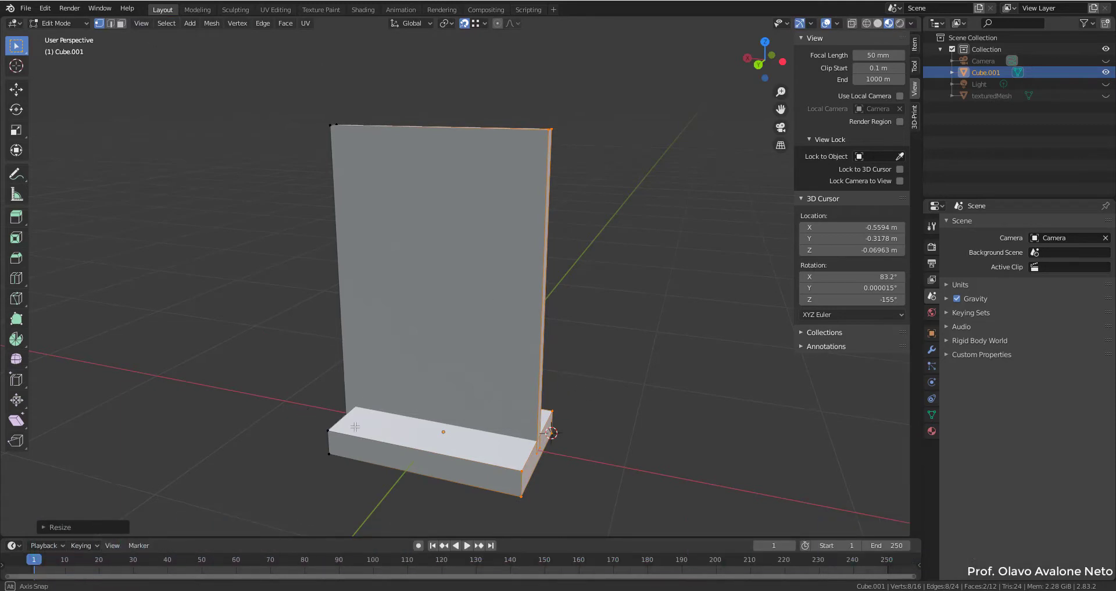
# Step: Snap the 3D cursor to the base's front-left vertex and flatten the wall's side vertices onto it along X
pyautogui.moveTo(355, 427); pyautogui.dragTo(244, 349, button='middle')
pyautogui.click(17, 65)
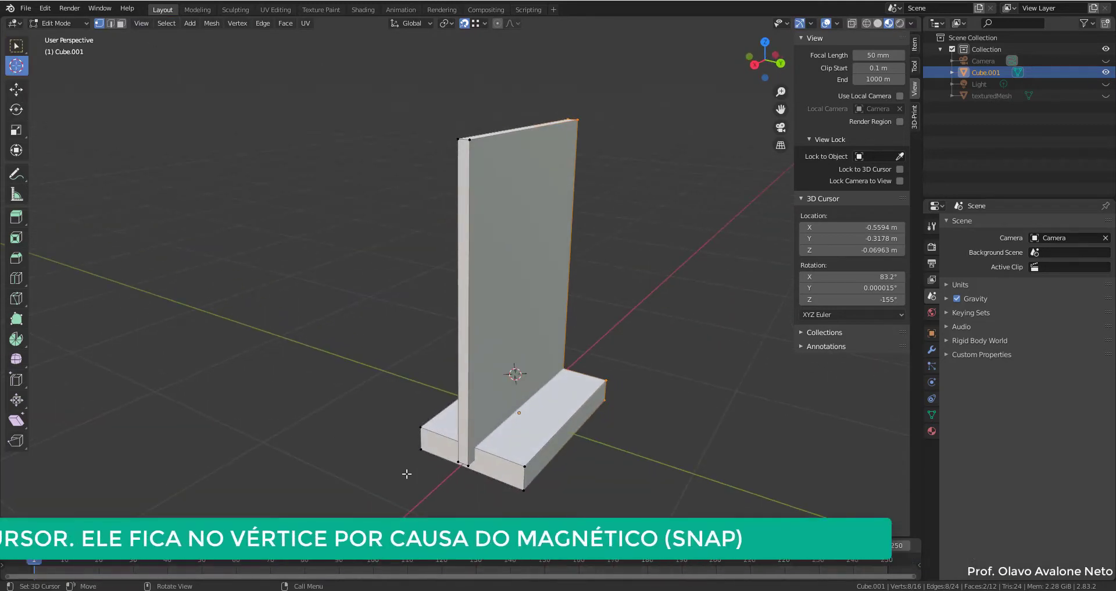
pyautogui.moveTo(421, 451); pyautogui.dragTo(419, 448)
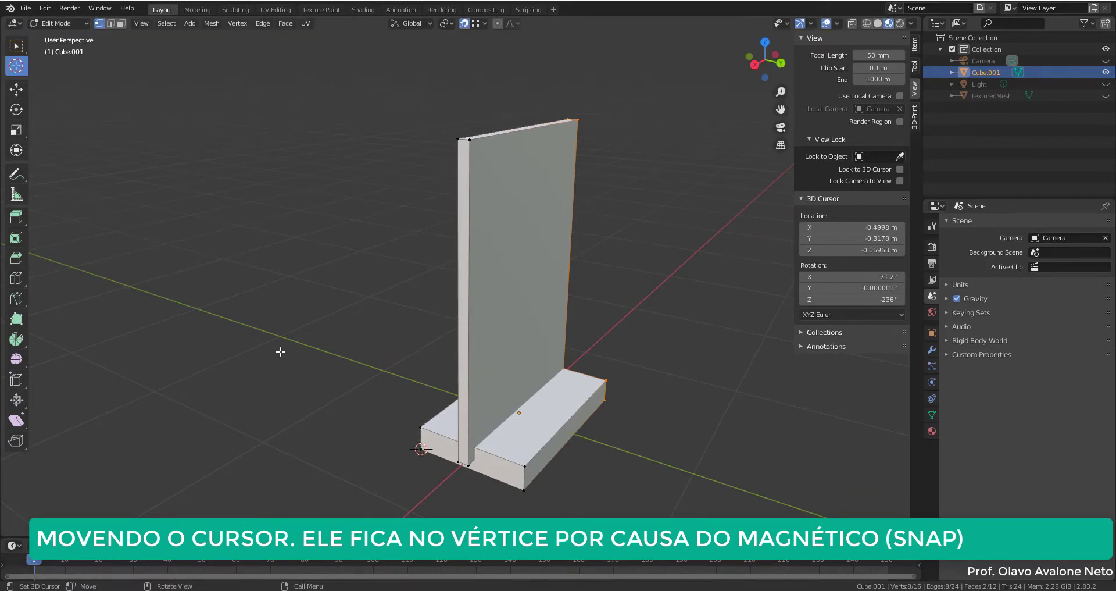
pyautogui.click(17, 48)
pyautogui.moveTo(329, 95); pyautogui.dragTo(541, 514)
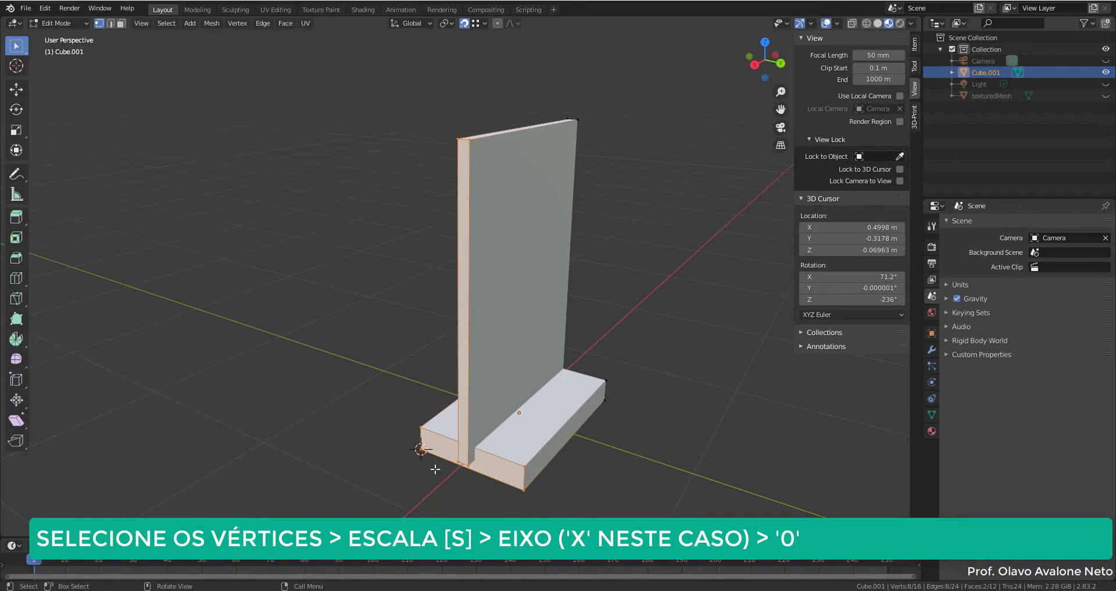
pyautogui.press('s')
pyautogui.press('x')
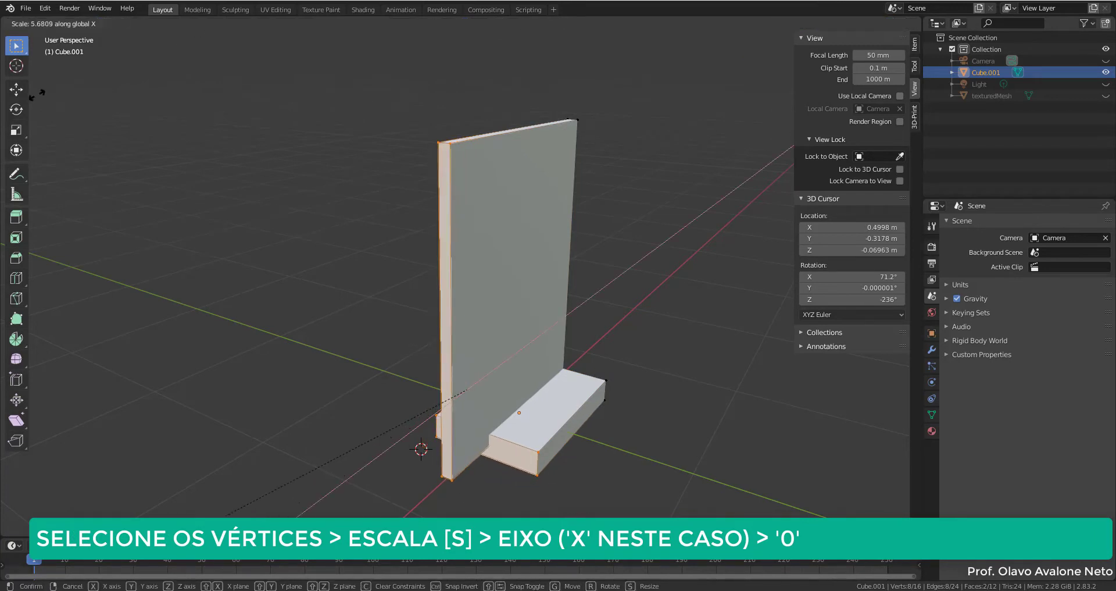
pyautogui.press('0')
pyautogui.press('Return')
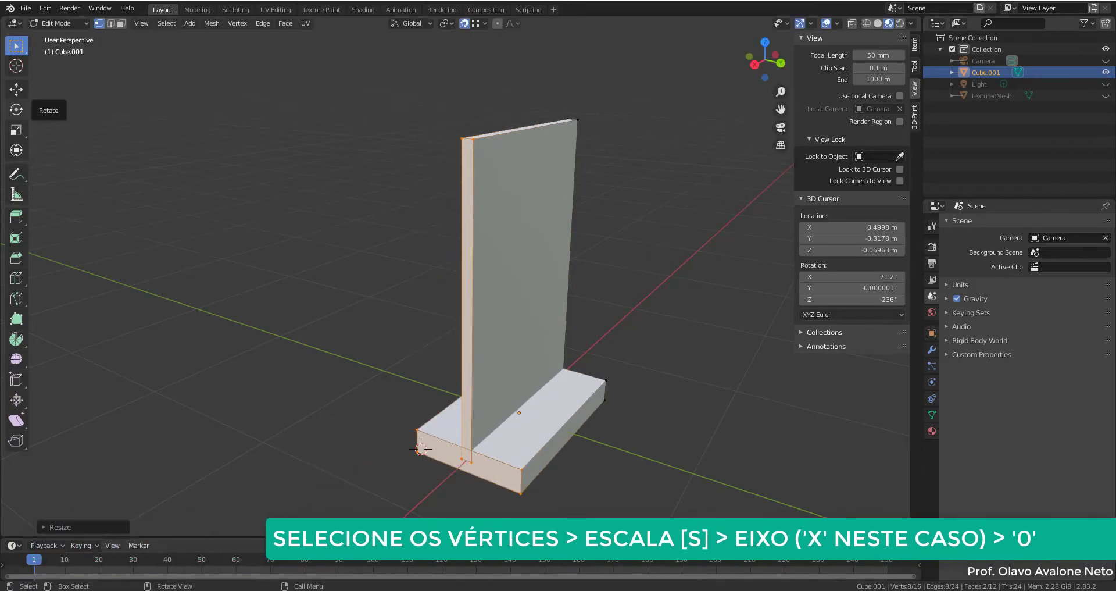
# Step: Deselect all vertices and reset the 3D cursor to the world origin
pyautogui.click(251, 267)
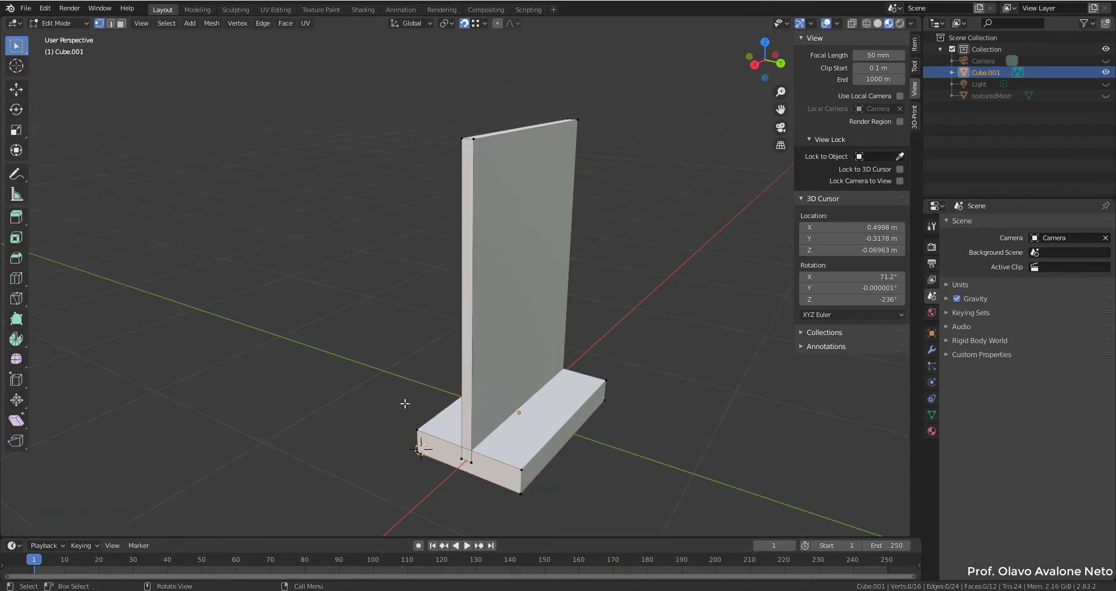
pyautogui.moveTo(598, 463); pyautogui.dragTo(530, 399, button='middle')
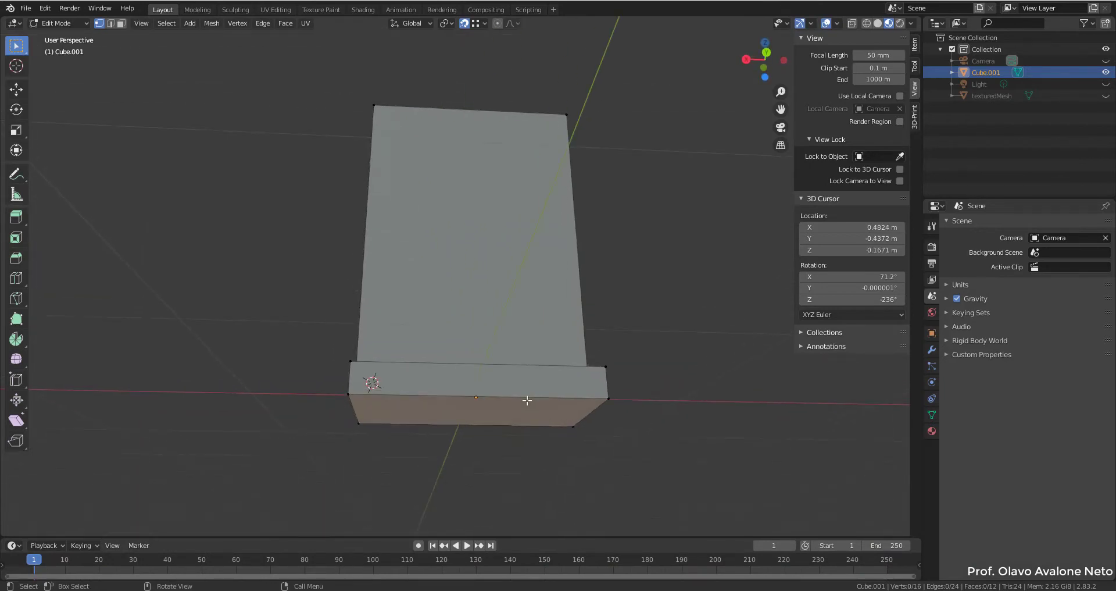
pyautogui.hotkey('shift', 'c')
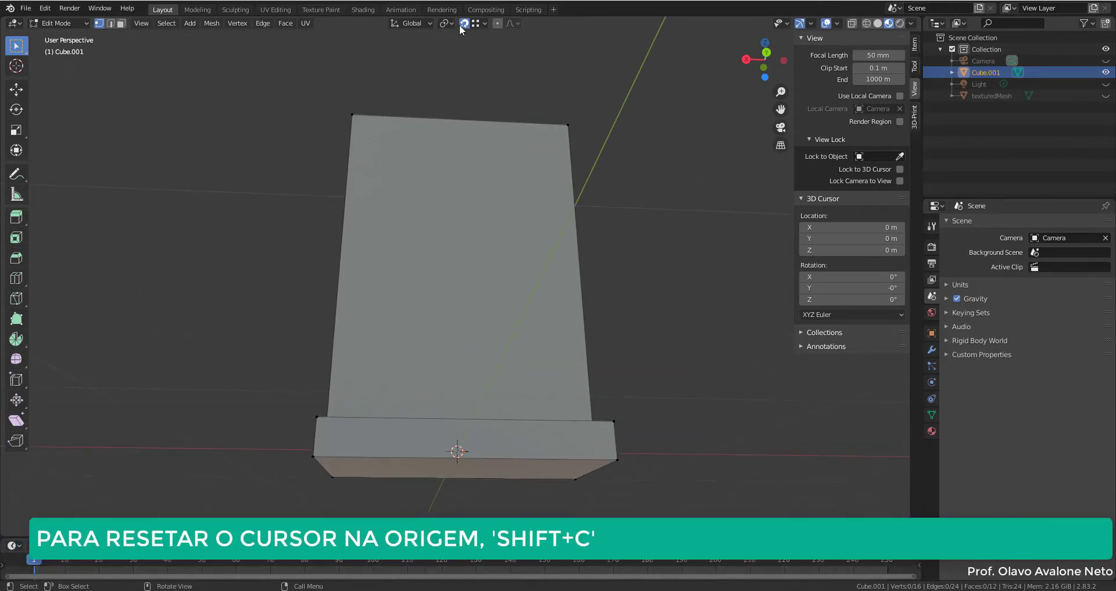
# Step: In face select mode, delete the large wall face and the base's top face
pyautogui.moveTo(296, 161)
pyautogui.mouseDown(button='middle')
pyautogui.moveTo(279, 291)
pyautogui.moveTo(367, 307)
pyautogui.mouseUp(button='middle')
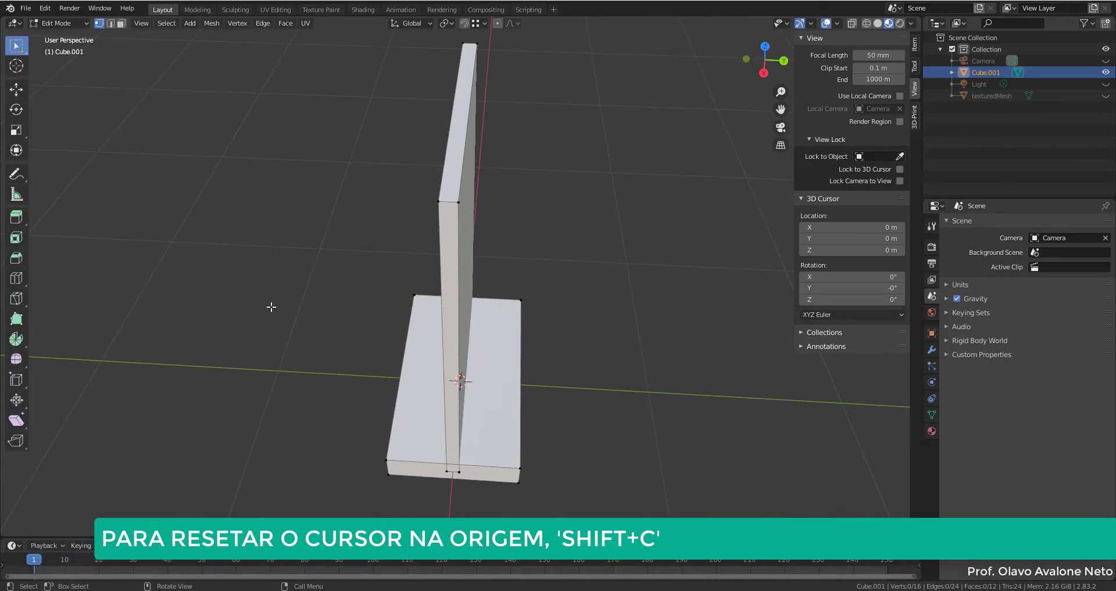
pyautogui.moveTo(631, 409)
pyautogui.mouseDown(button='middle')
pyautogui.moveTo(611, 399)
pyautogui.moveTo(604, 414)
pyautogui.mouseUp(button='middle')
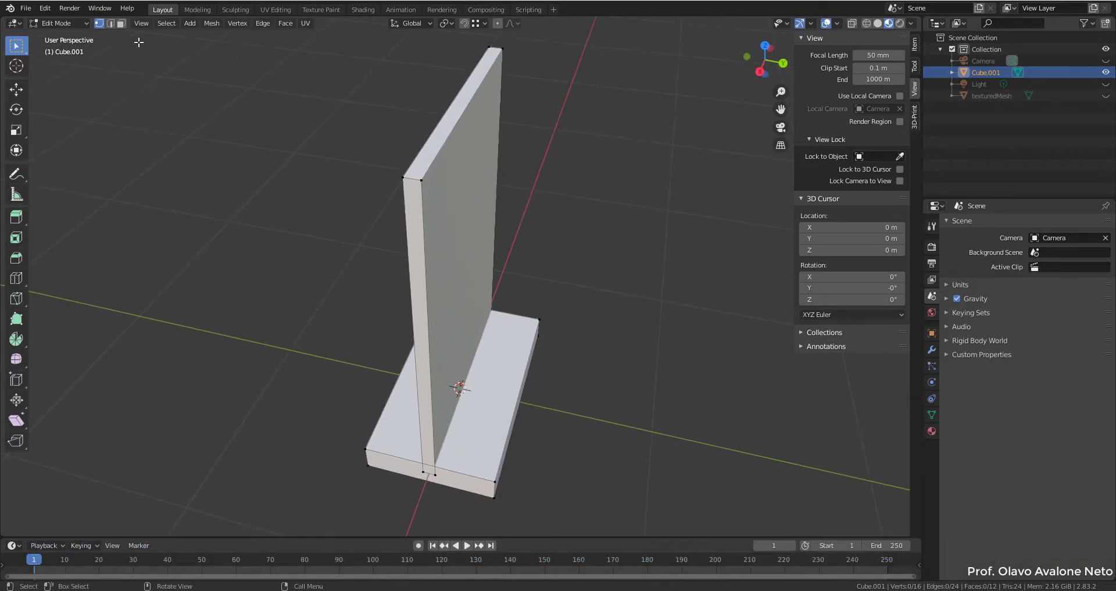
pyautogui.click(121, 23)
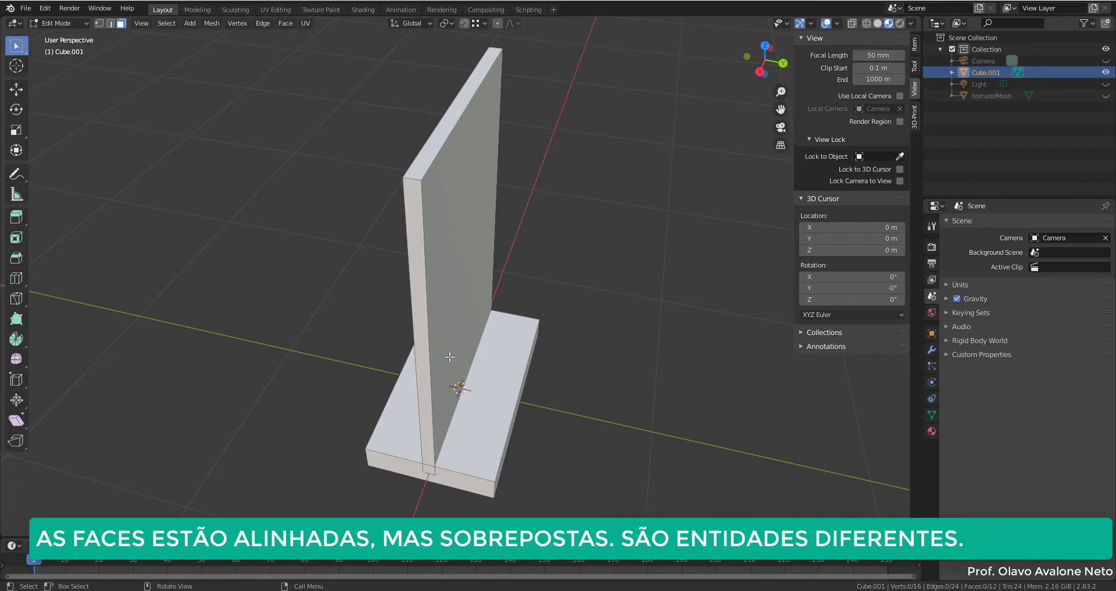
pyautogui.click(450, 357)
pyautogui.press('x')
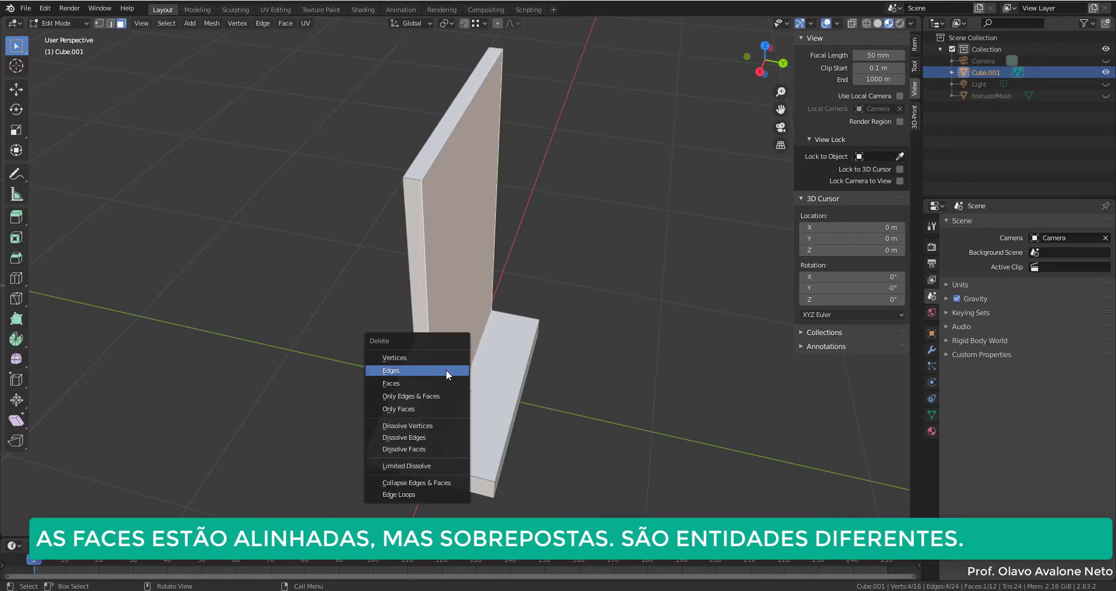
pyautogui.click(446, 382)
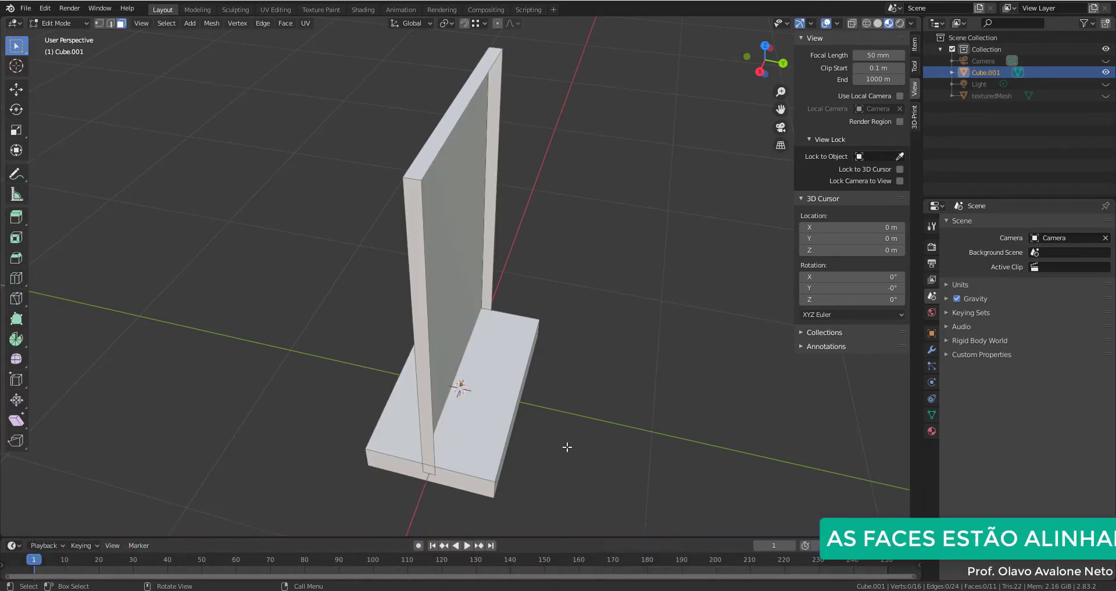
pyautogui.moveTo(569, 448); pyautogui.dragTo(486, 426, button='middle')
pyautogui.click(485, 424)
pyautogui.press('x')
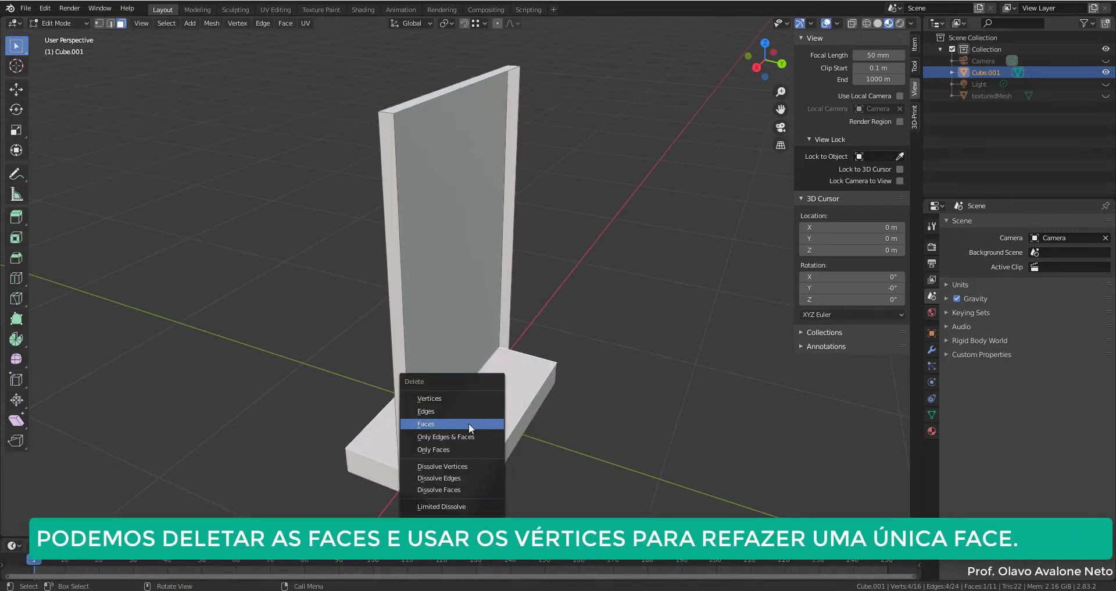
pyautogui.click(469, 423)
pyautogui.scroll(-2, 460, 450)
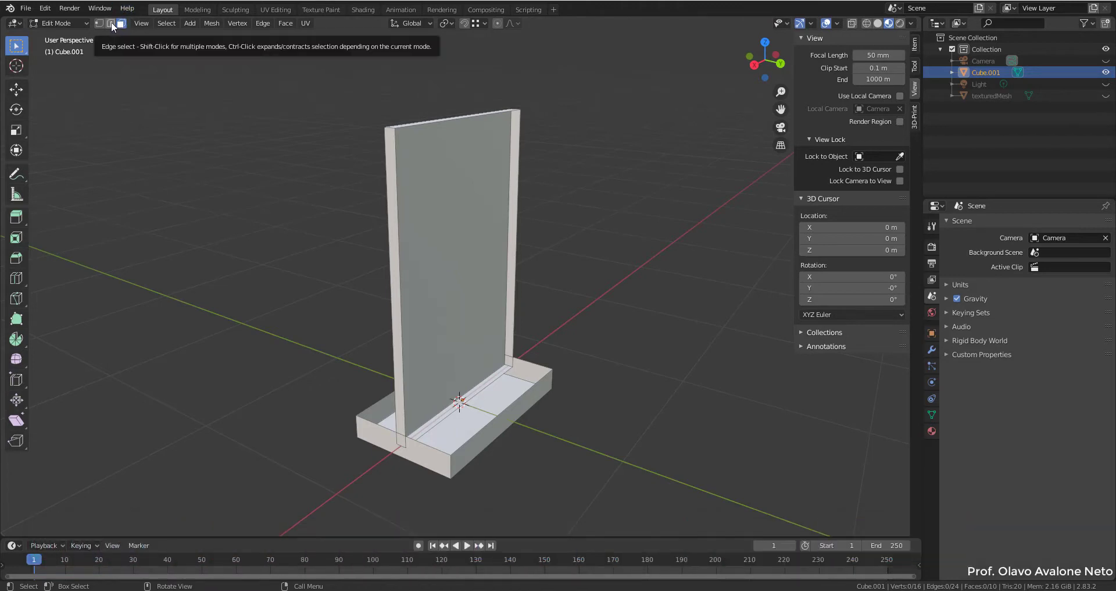
# Step: Delete the wall's left and right side faces and another overlapping face
pyautogui.click(402, 419)
pyautogui.press('x')
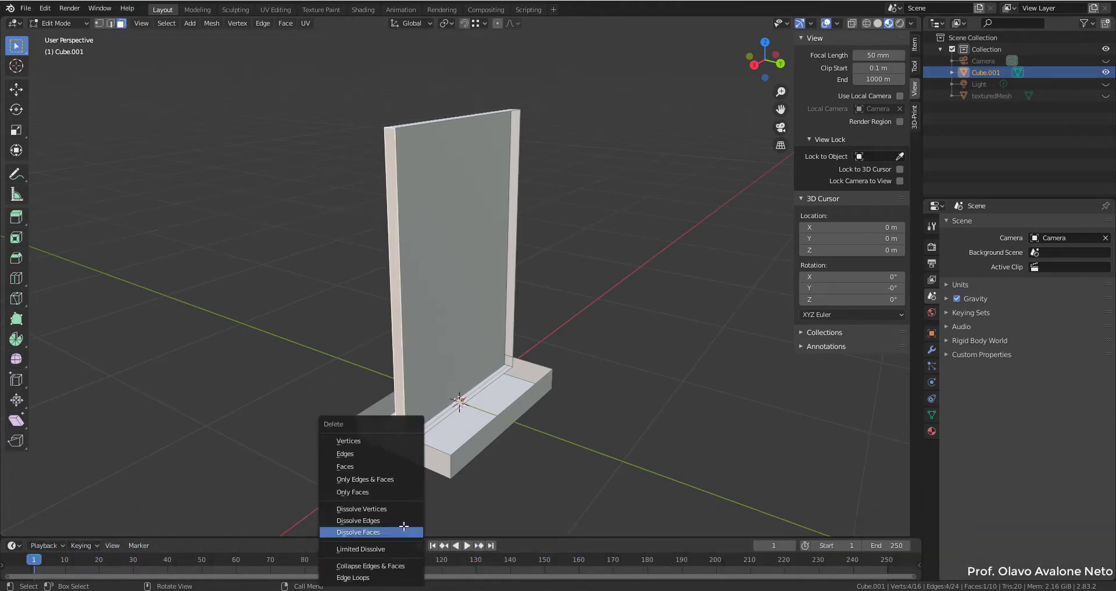
pyautogui.click(366, 463)
pyautogui.click(491, 407)
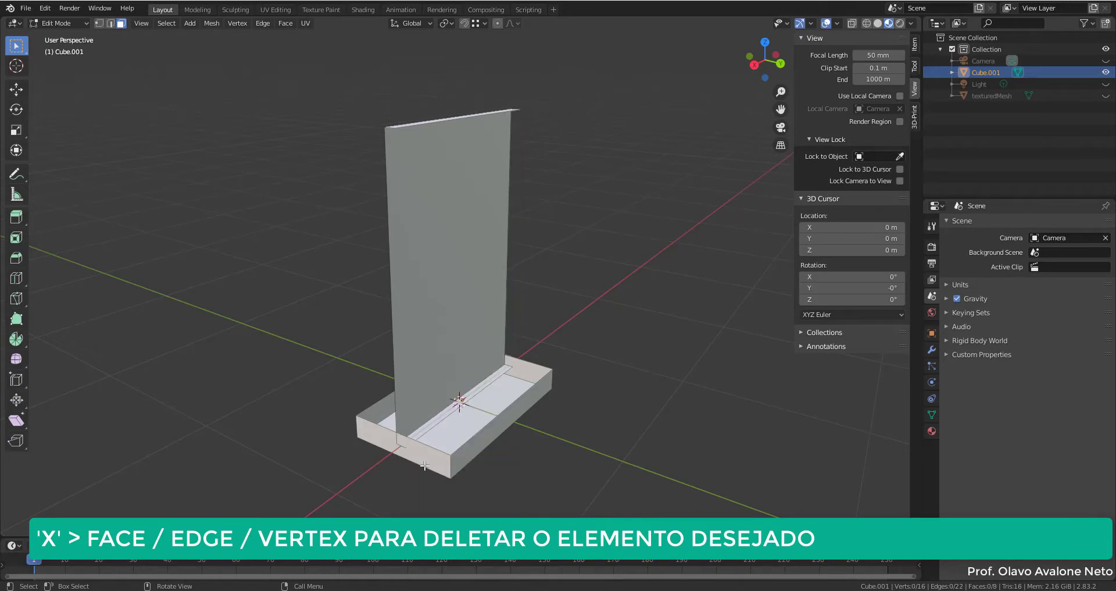
pyautogui.press('x')
pyautogui.click(417, 448)
pyautogui.click(508, 369)
pyautogui.press('x')
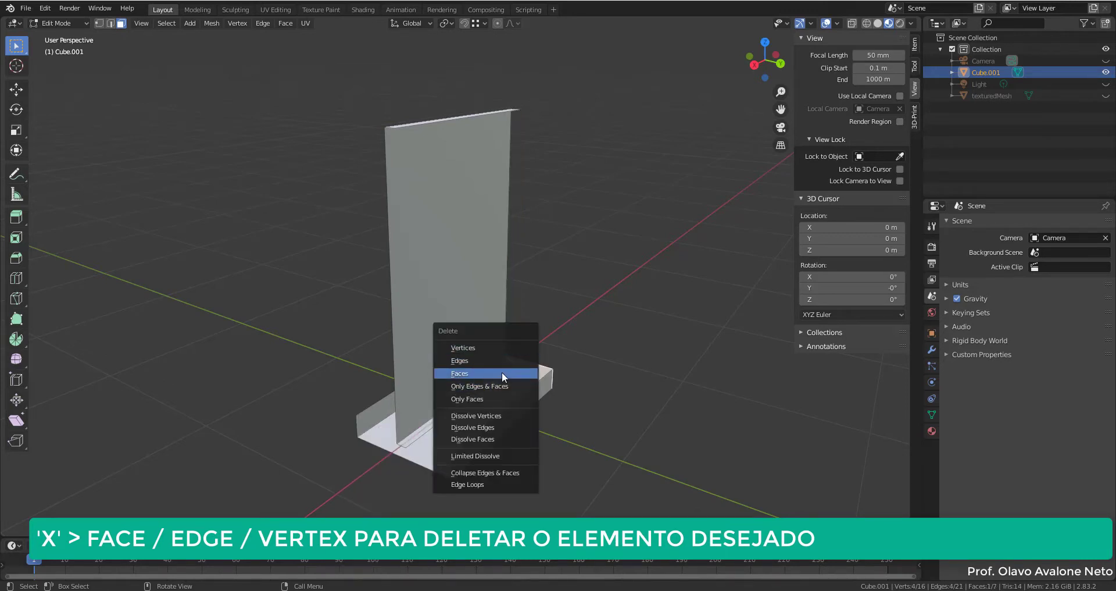
pyautogui.click(501, 371)
# Step: In edge mode, delete the wall's left vertical edge and a leftover edge at the base
pyautogui.press('2')
pyautogui.click(389, 478)
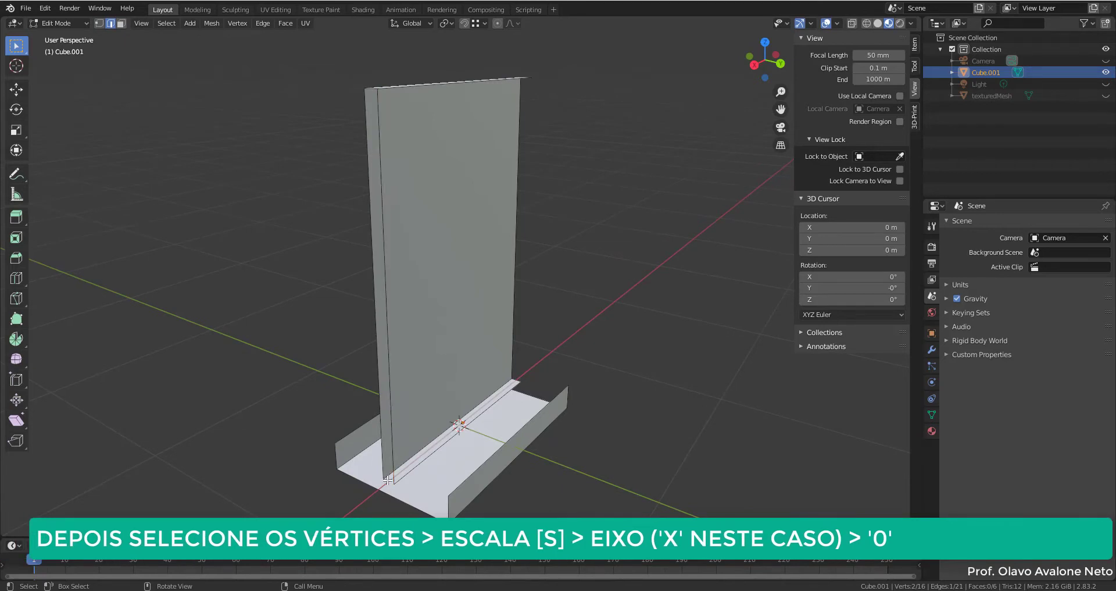
pyautogui.press('x')
pyautogui.click(381, 452)
pyautogui.click(512, 380)
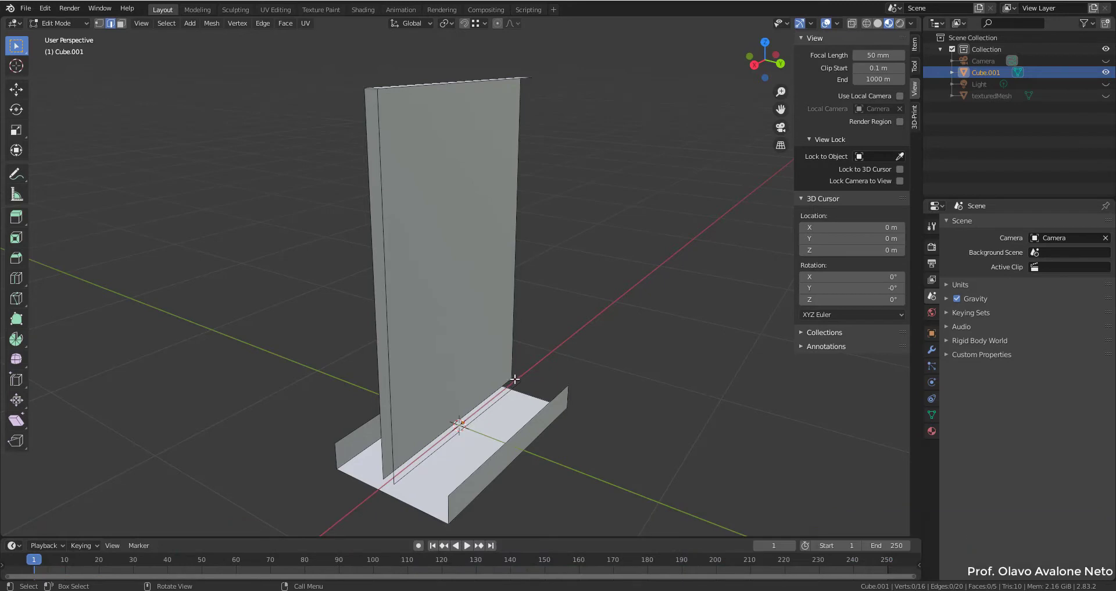
pyautogui.press('x')
pyautogui.click(507, 408)
# Step: Connect the wall's top-right vertex to the vertex near the base with a new edge
pyautogui.press('1')
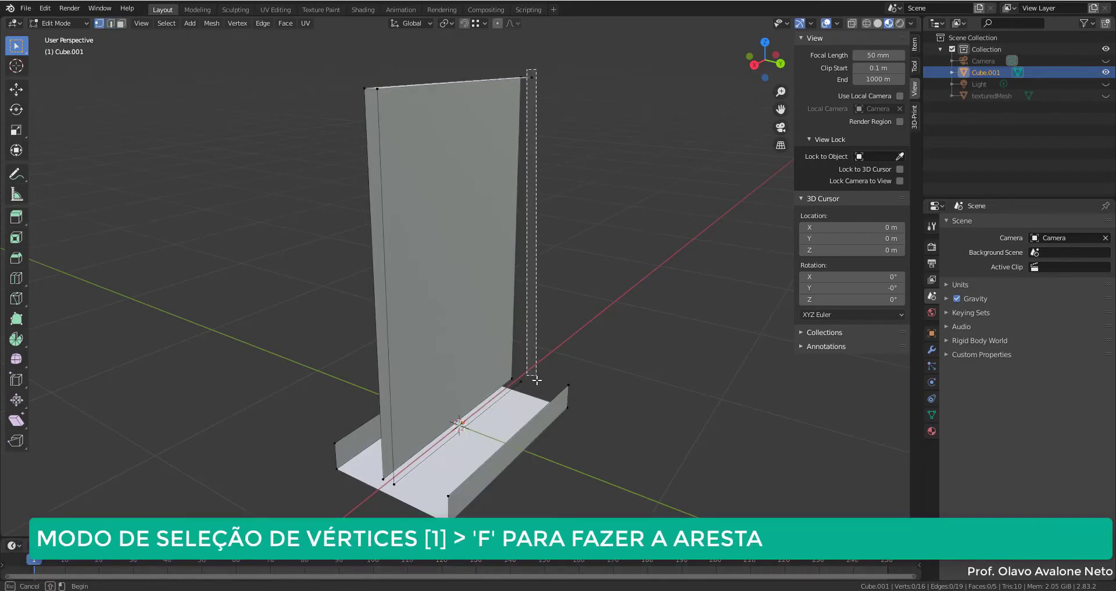
pyautogui.moveTo(528, 70); pyautogui.dragTo(529, 394)
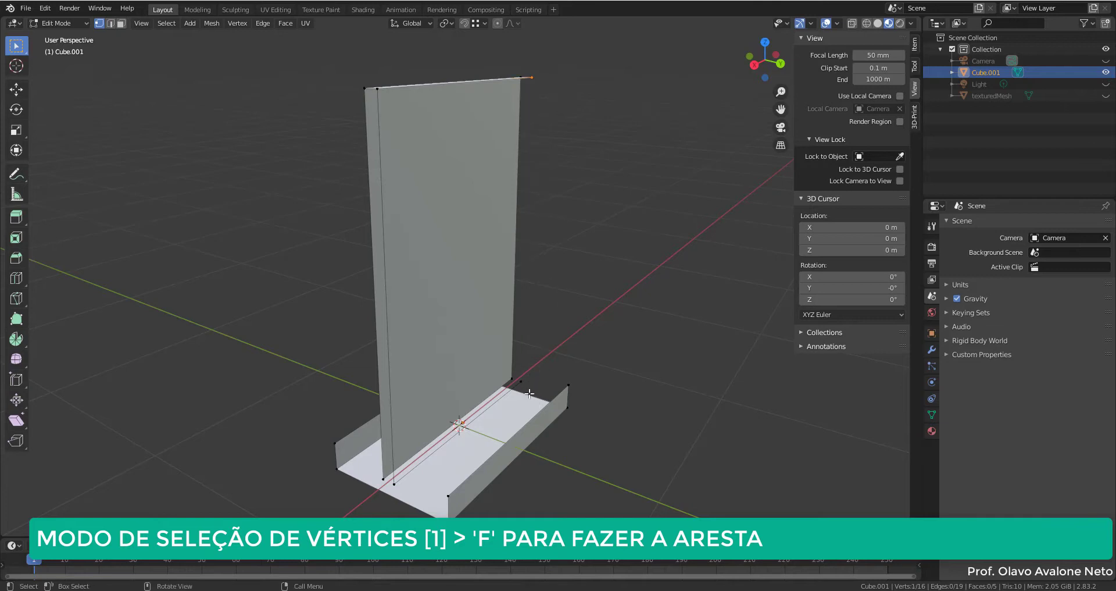
pyautogui.keyDown('shift'); pyautogui.click(521, 381); pyautogui.keyUp('shift')
pyautogui.press('f')
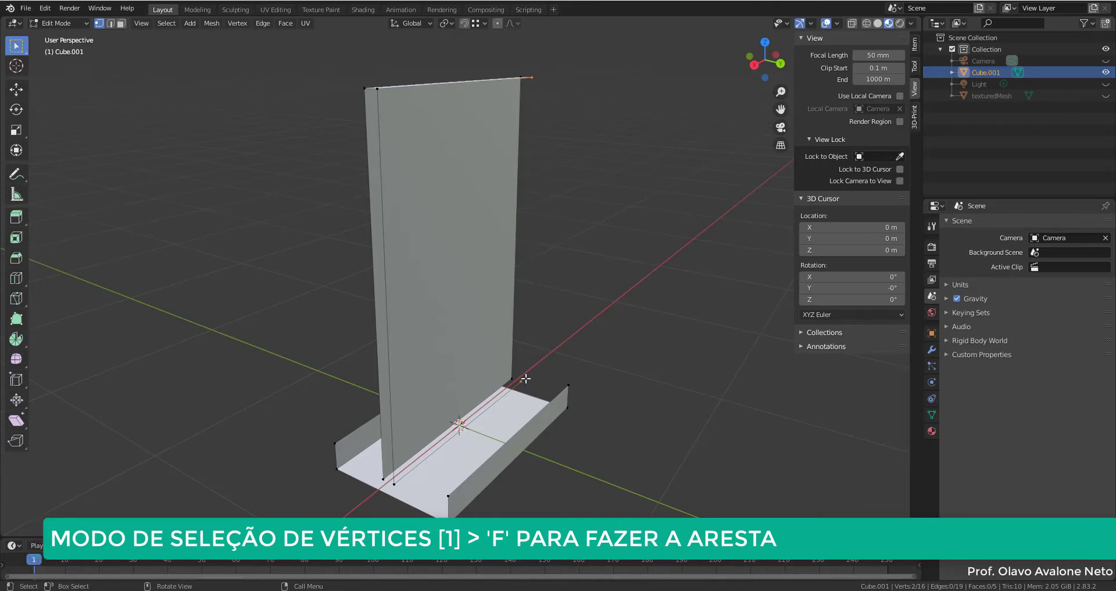
# Step: Create edges joining the wall's left-side vertices down to the base
pyautogui.click(329, 442)
pyautogui.keyDown('shift'); pyautogui.click(382, 478); pyautogui.keyUp('shift')
pyautogui.press('s')
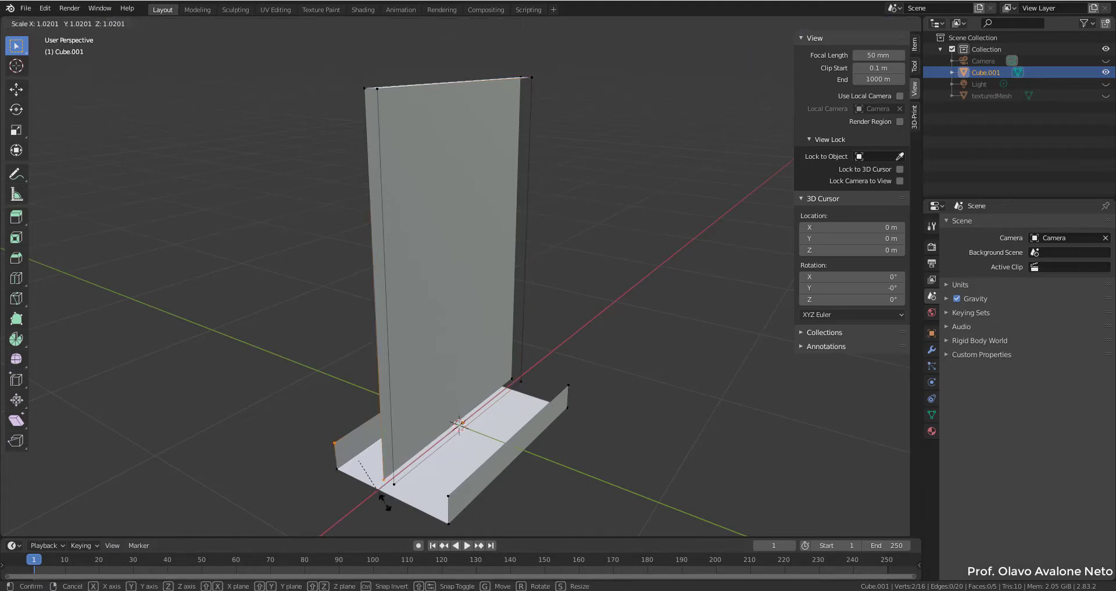
pyautogui.click(382, 500)
pyautogui.press('f')
pyautogui.click(449, 495)
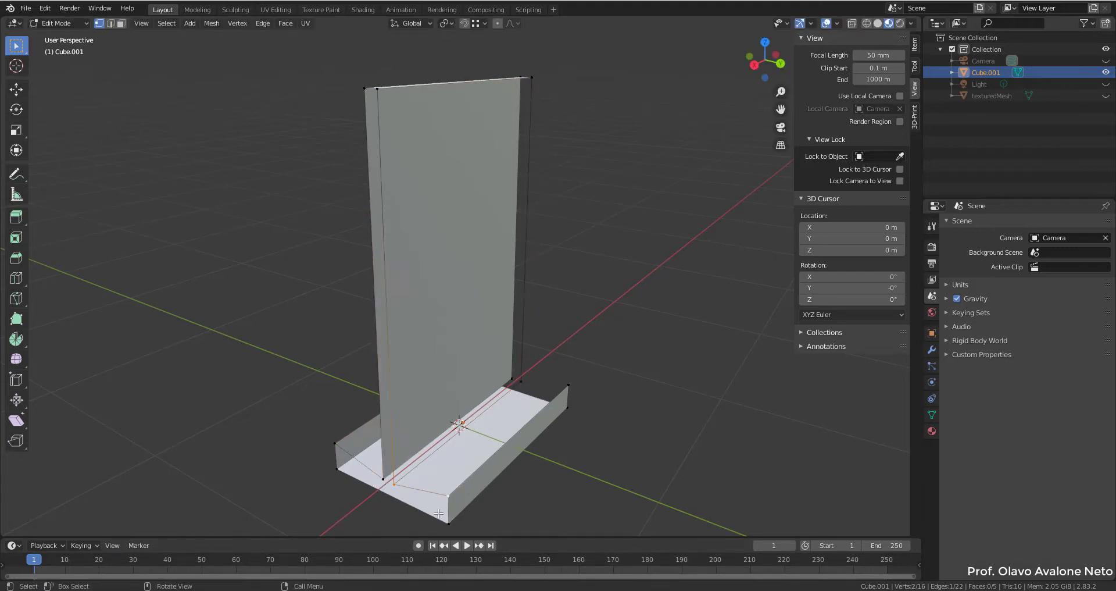
pyautogui.press('f')
pyautogui.moveTo(558, 396); pyautogui.dragTo(551, 505, button='middle')
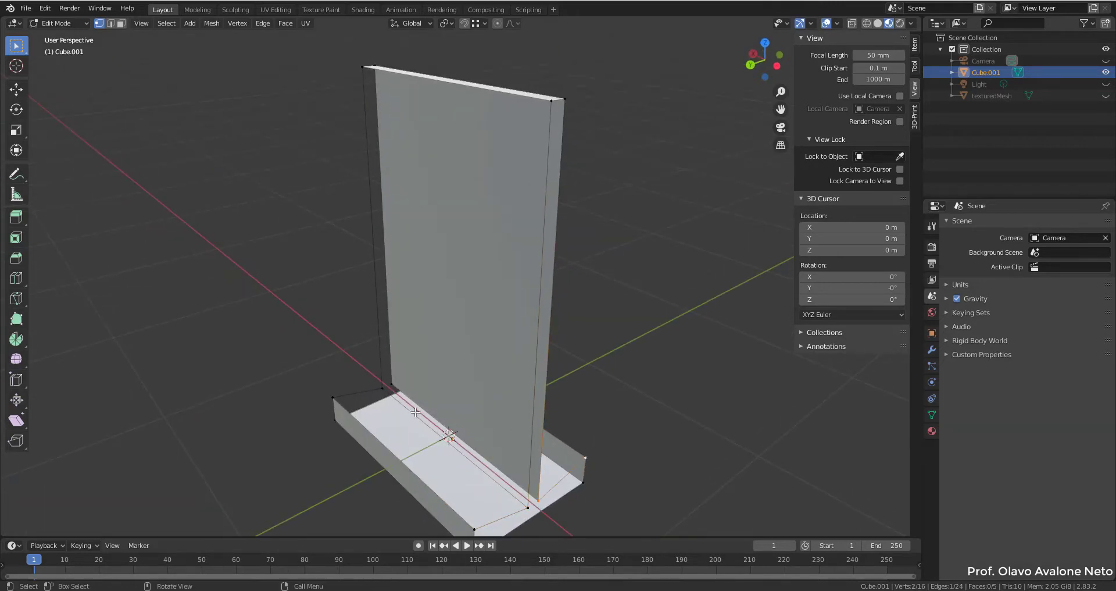
# Step: Delete the unwanted connecting edge
pyautogui.press('2')
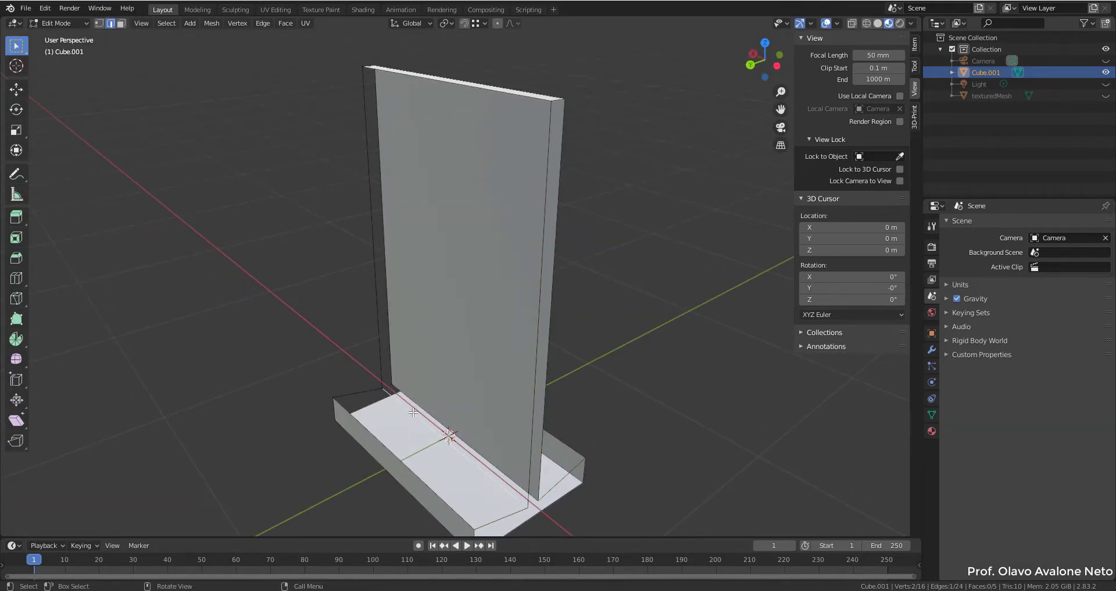
pyautogui.press('x')
pyautogui.click(415, 416)
pyautogui.moveTo(247, 476); pyautogui.dragTo(383, 466, button='middle')
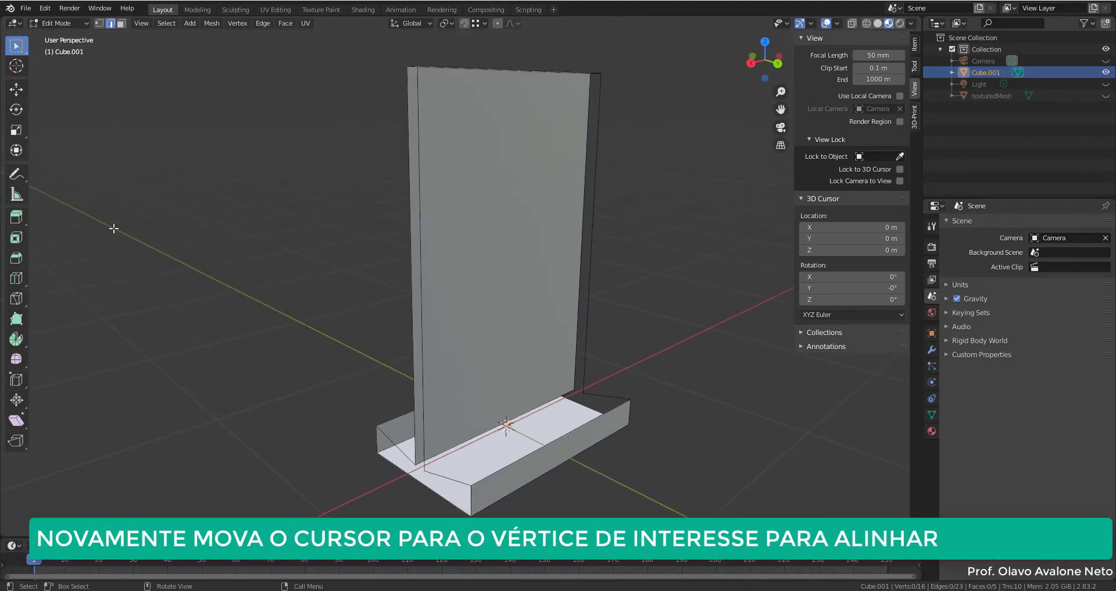
# Step: Snap the 3D cursor to the base corner vertex and flatten the base vertices onto it along Z
pyautogui.click(17, 66)
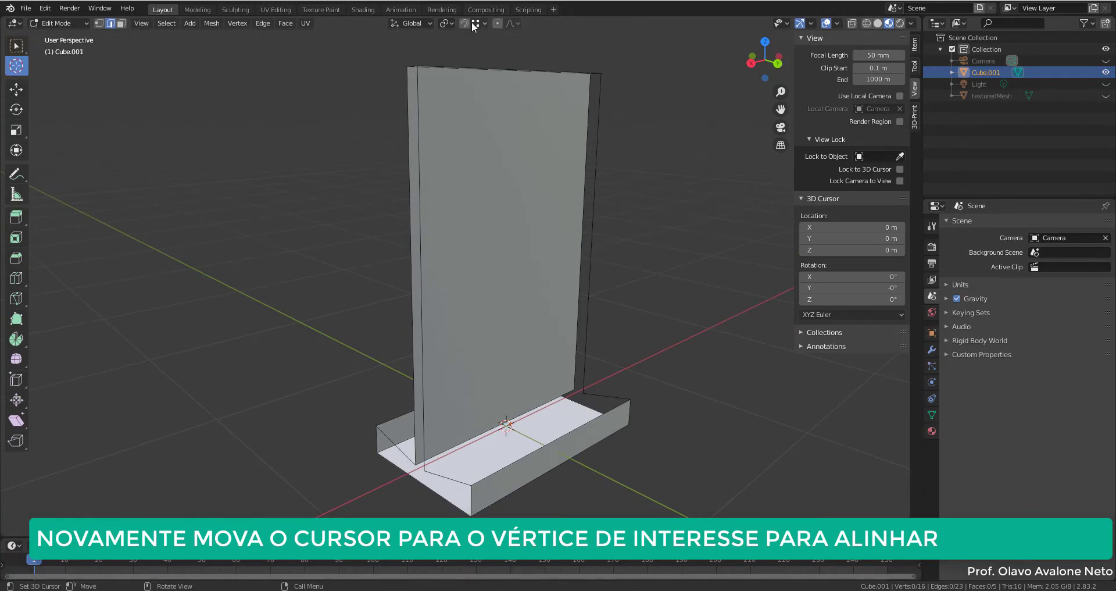
pyautogui.click(382, 426)
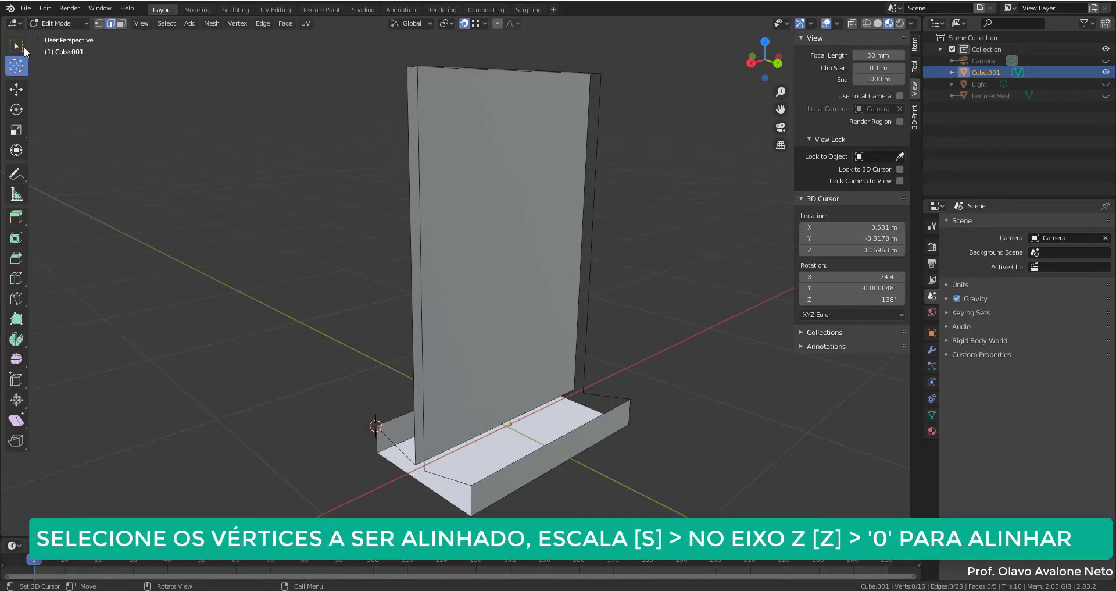
pyautogui.press('1')
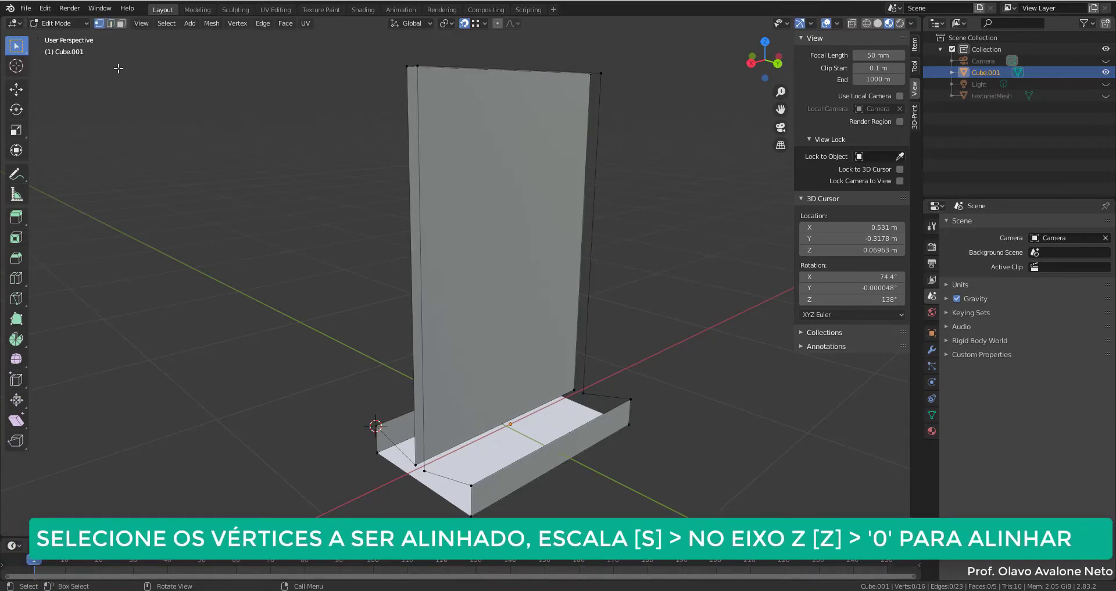
pyautogui.moveTo(445, 101); pyautogui.dragTo(636, 405)
pyautogui.moveTo(636, 404)
pyautogui.mouseDown(button='middle')
pyautogui.moveTo(363, 448)
pyautogui.moveTo(730, 461)
pyautogui.mouseUp(button='middle')
pyautogui.press('s')
pyautogui.press('z')
pyautogui.press('0')
pyautogui.press('Return')
pyautogui.hotkey('alt', 'a')
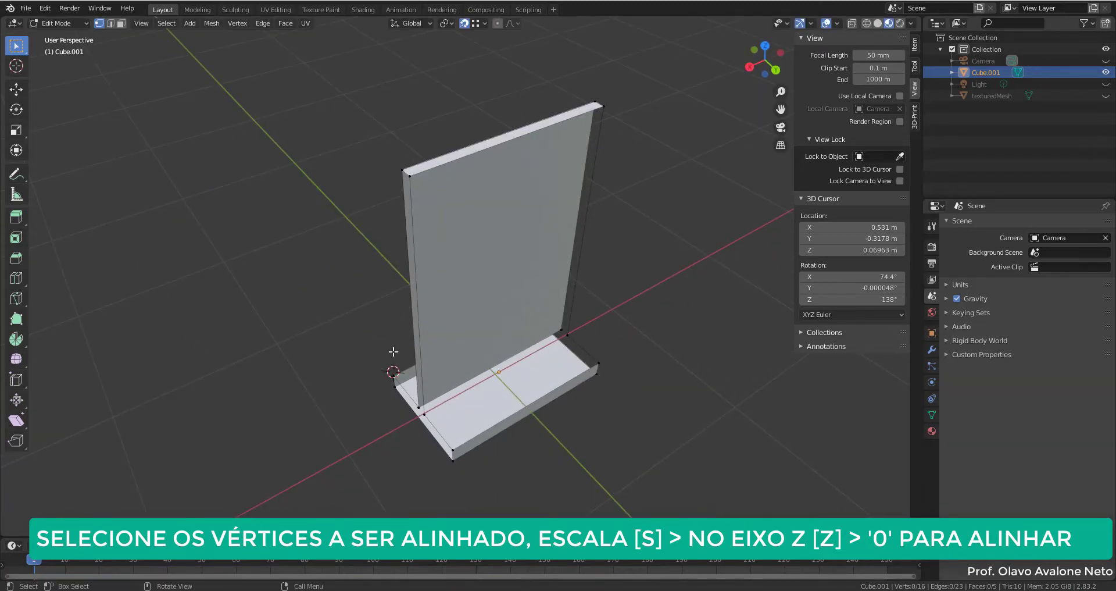
# Step: Fill the backing plate's open right and bottom perimeter gap with a new face
pyautogui.hotkey('shift', 'c')
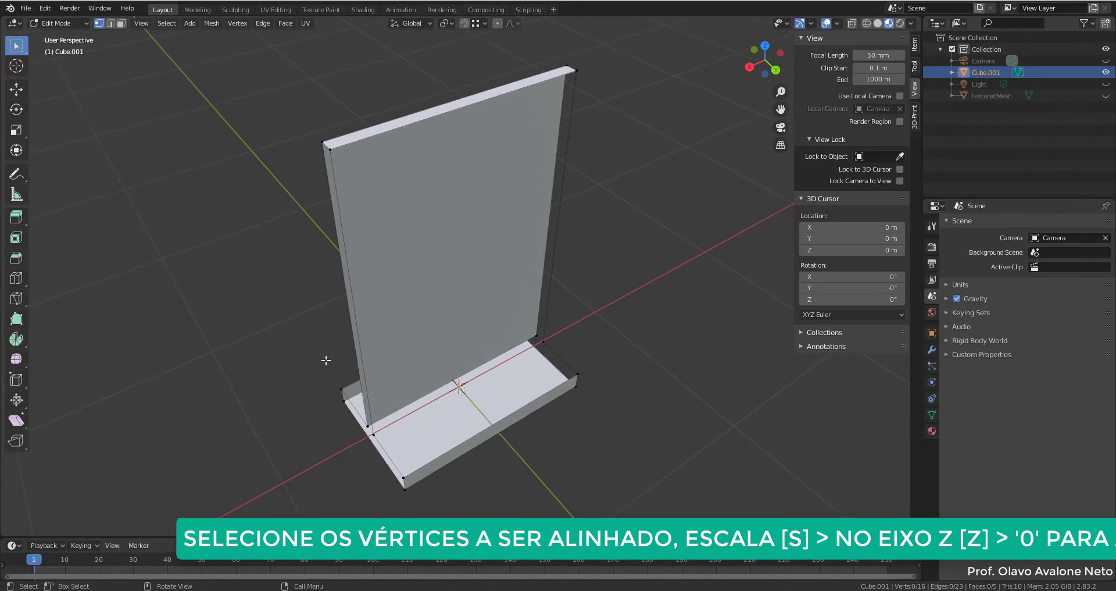
pyautogui.moveTo(324, 356); pyautogui.dragTo(488, 325, button='middle')
pyautogui.moveTo(240, 140); pyautogui.dragTo(417, 476)
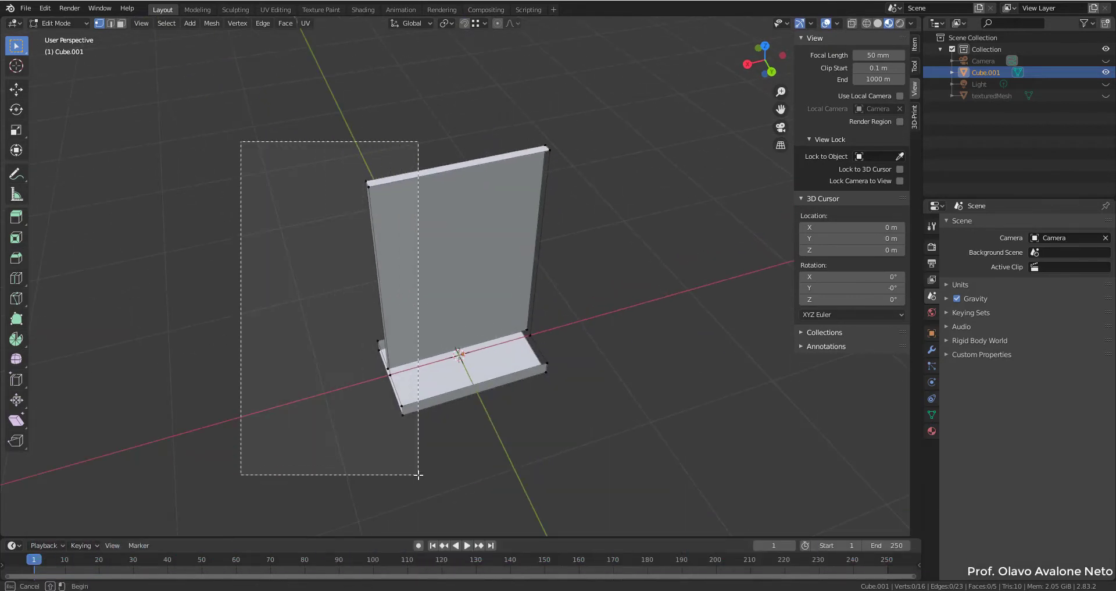
pyautogui.moveTo(417, 476)
pyautogui.mouseDown(button='middle')
pyautogui.moveTo(521, 403)
pyautogui.moveTo(563, 402)
pyautogui.mouseUp(button='middle')
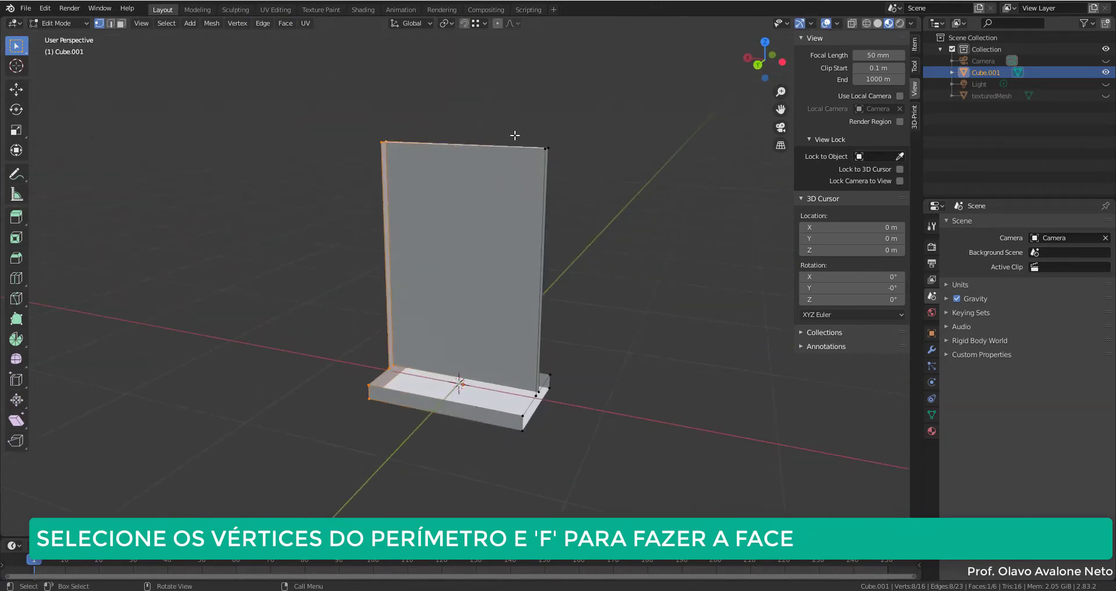
pyautogui.moveTo(523, 95); pyautogui.dragTo(585, 475)
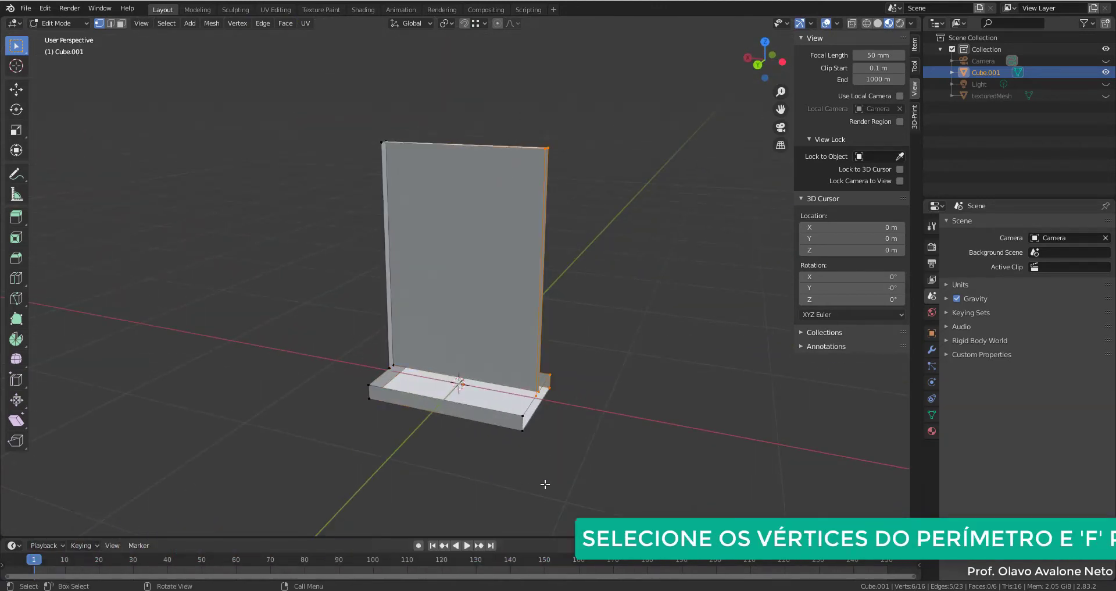
pyautogui.moveTo(498, 132); pyautogui.dragTo(627, 474)
pyautogui.press('f')
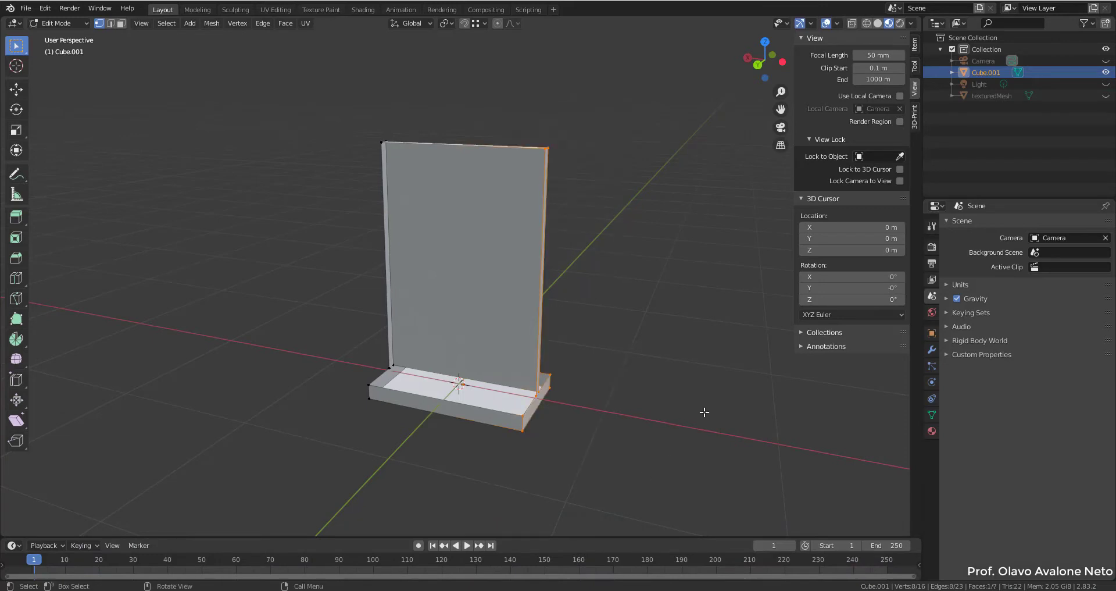
# Step: Fill the top of the base with a face and nudge that face into place
pyautogui.moveTo(704, 412)
pyautogui.mouseDown(button='middle')
pyautogui.moveTo(576, 423)
pyautogui.moveTo(571, 406)
pyautogui.moveTo(364, 343)
pyautogui.mouseUp(button='middle')
pyautogui.click(364, 343)
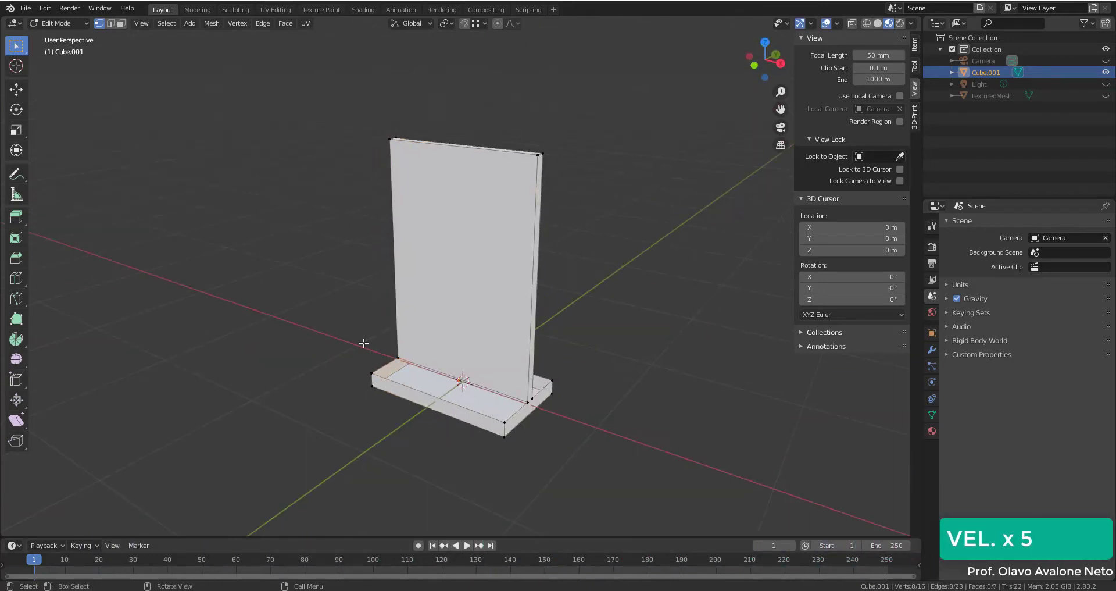
pyautogui.keyDown('shift'); pyautogui.click(505, 423); pyautogui.keyUp('shift')
pyautogui.press('f')
pyautogui.hotkey('alt', 'a')
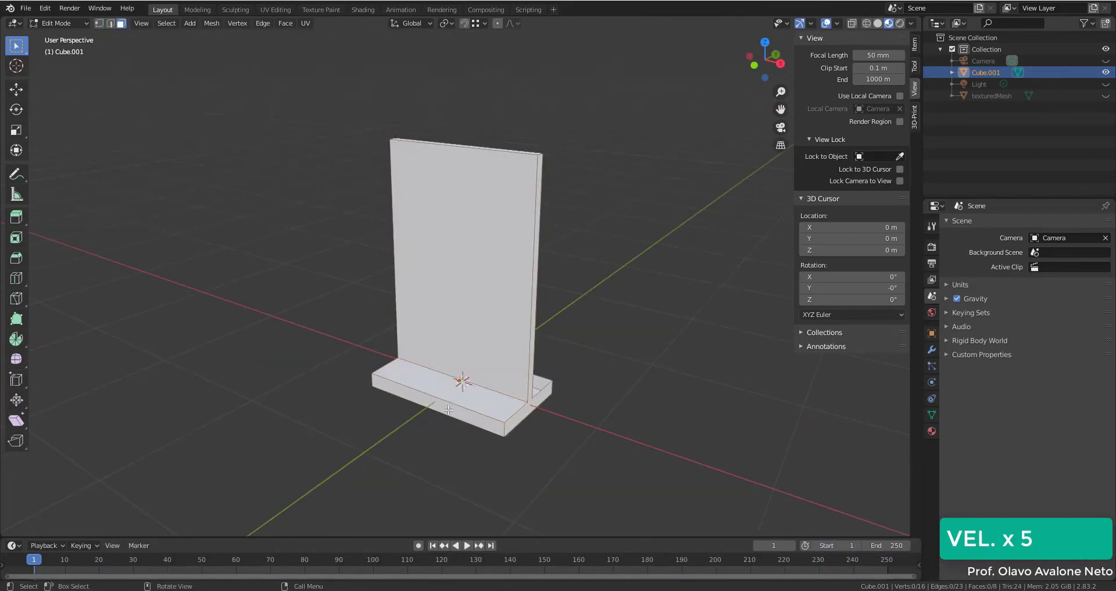
pyautogui.click(449, 410)
pyautogui.press('g')
pyautogui.click(460, 415)
# Step: View the relief from the side against the plate, then return to Object Mode with box selection
pyautogui.moveTo(459, 416); pyautogui.dragTo(524, 425, button='middle')
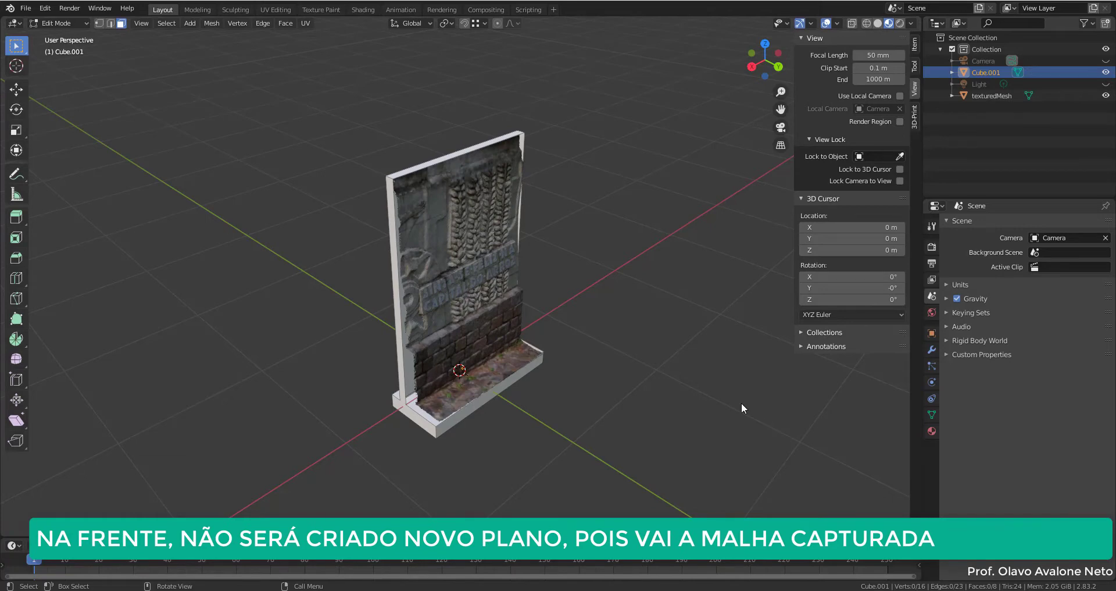
pyautogui.moveTo(656, 421)
pyautogui.mouseDown(button='middle')
pyautogui.moveTo(400, 391)
pyautogui.moveTo(149, 411)
pyautogui.mouseUp(button='middle')
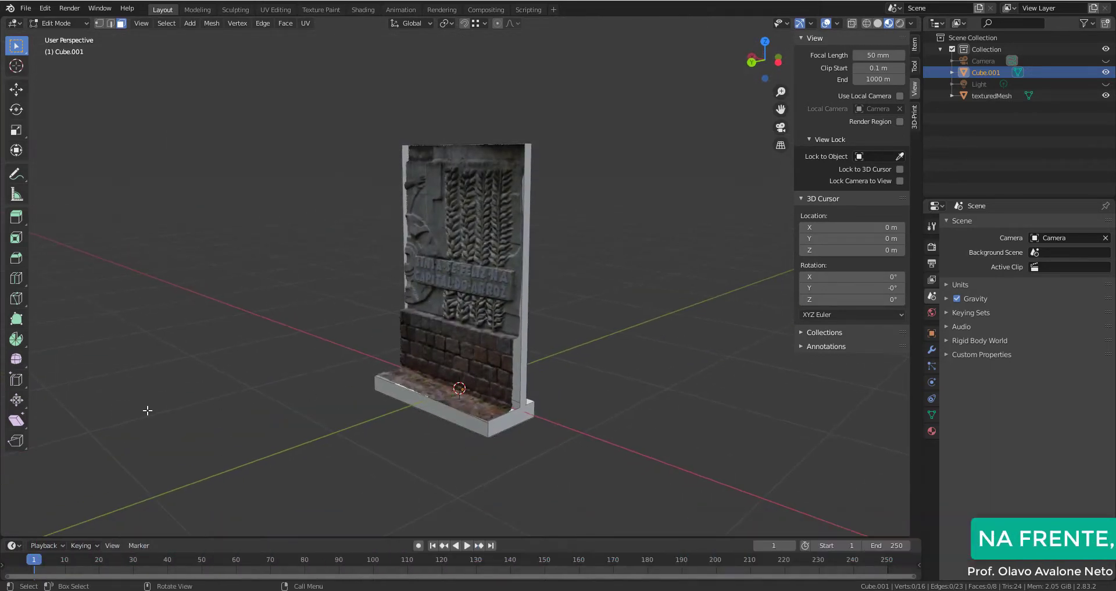
pyautogui.press('Tab')
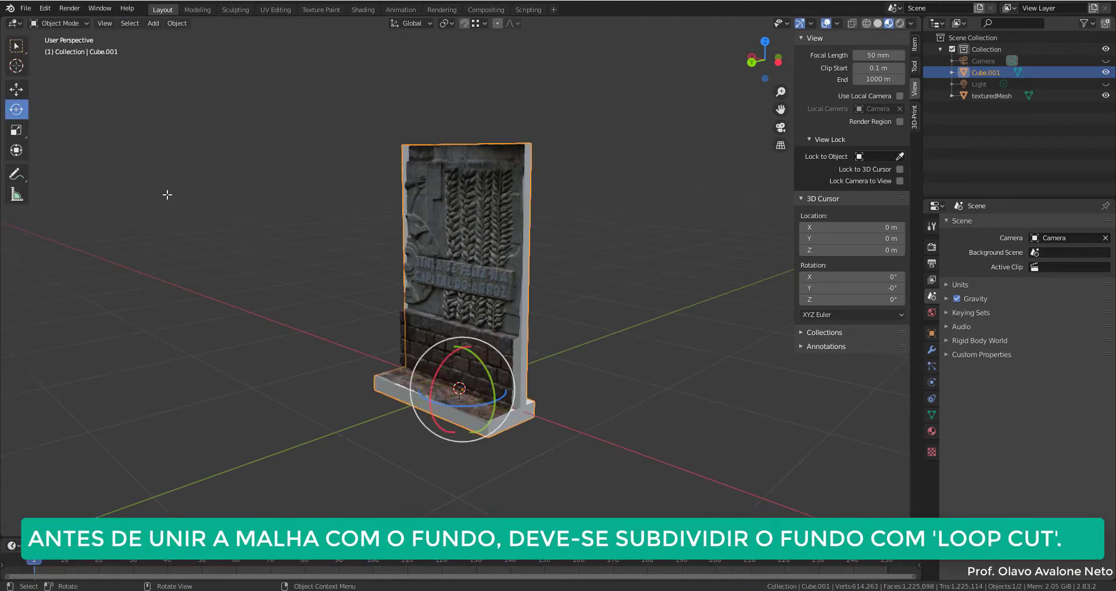
pyautogui.click(16, 46)
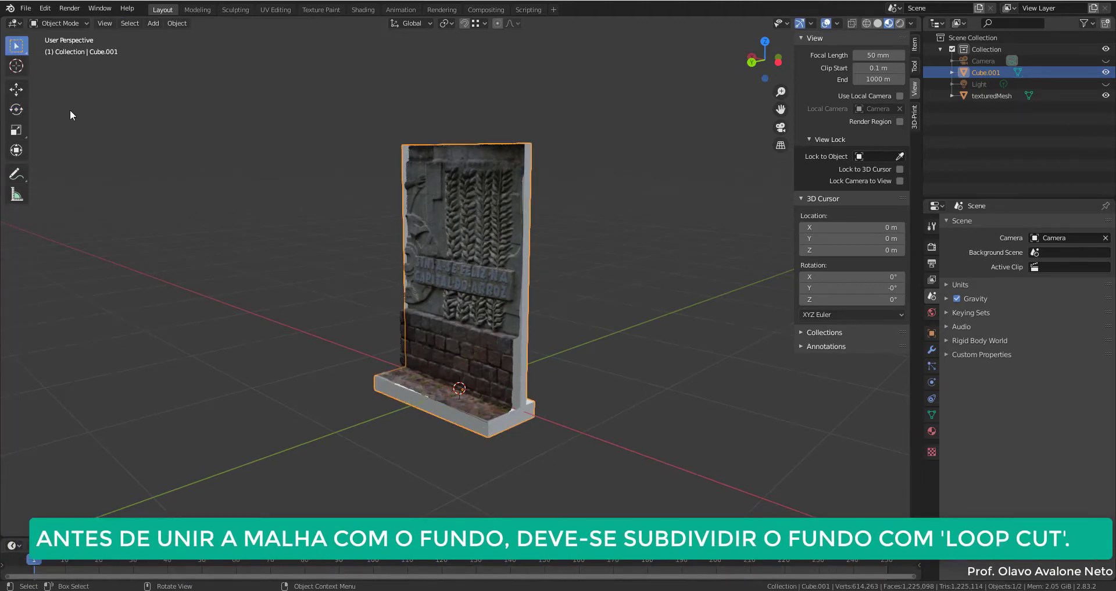
pyautogui.moveTo(312, 423)
pyautogui.mouseDown(button='middle')
pyautogui.moveTo(353, 414)
pyautogui.moveTo(201, 393)
pyautogui.moveTo(559, 414)
pyautogui.mouseUp(button='middle')
pyautogui.scroll(3, 437, 408)
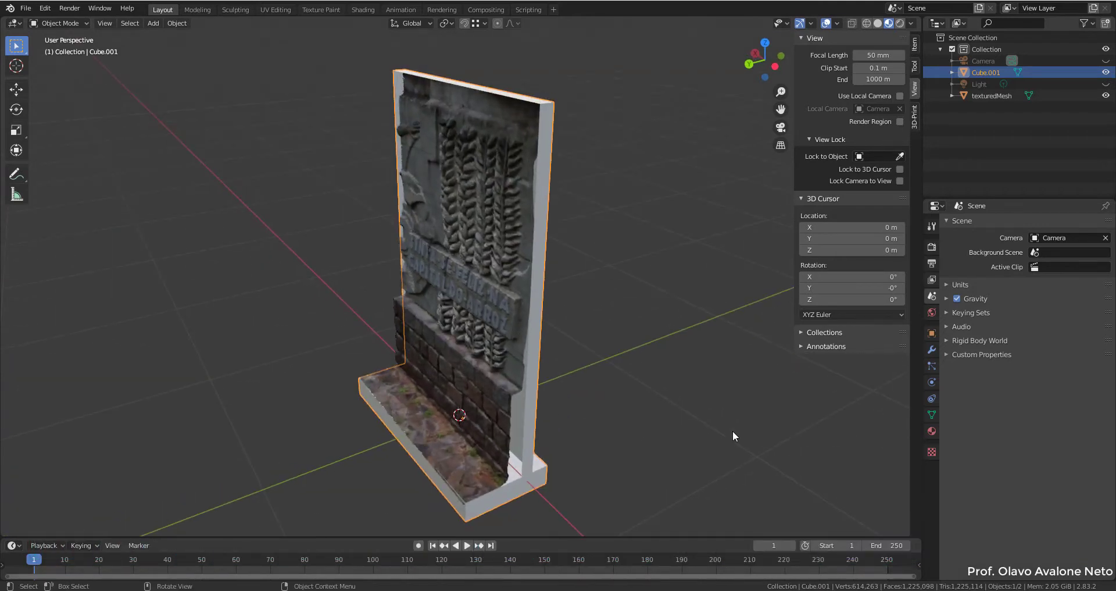
# Step: Create a new material on the Base and name it 'Branco'
pyautogui.click(996, 273)
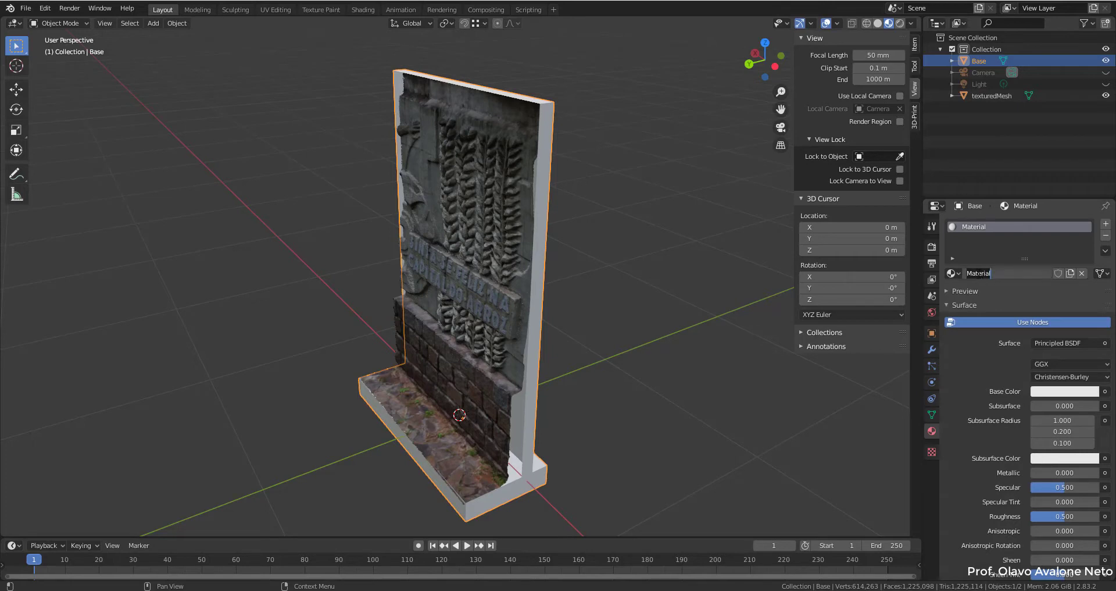
pyautogui.doubleClick(978, 273)
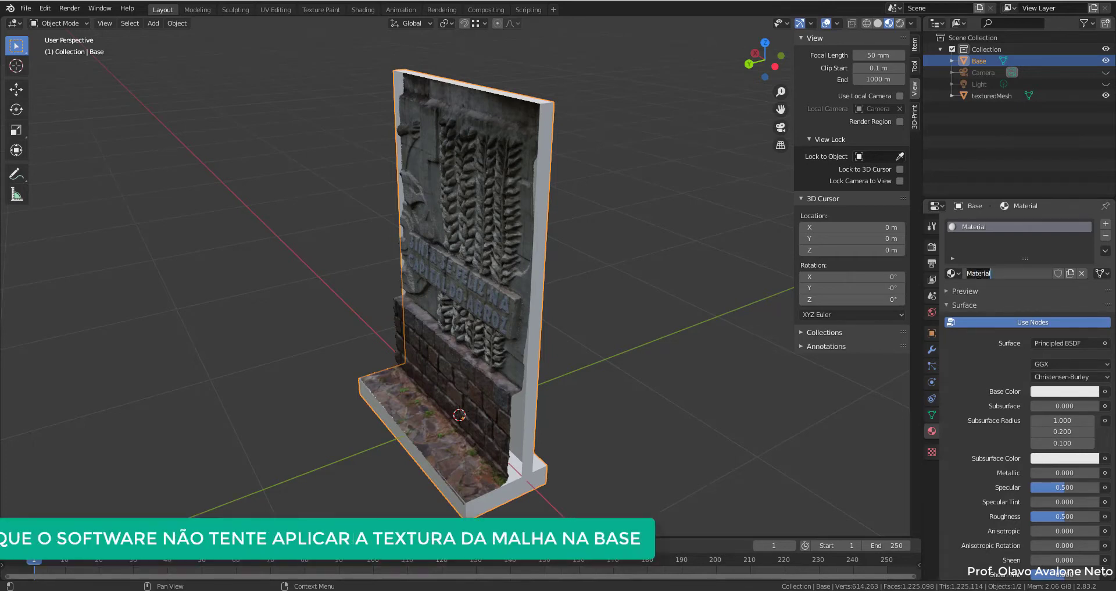
pyautogui.write('Branco')
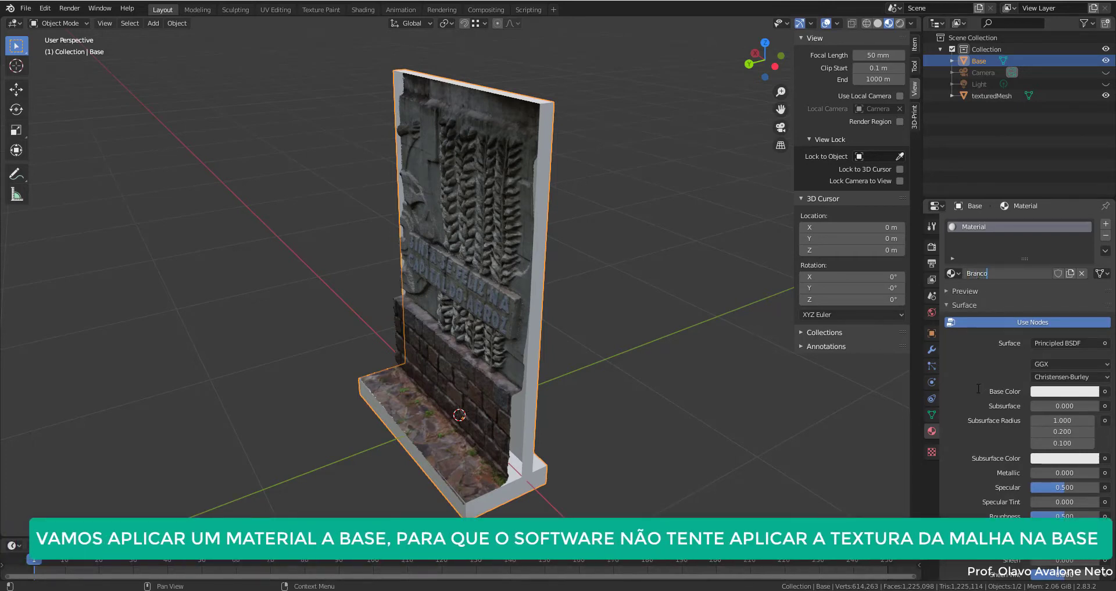
pyautogui.press('Return')
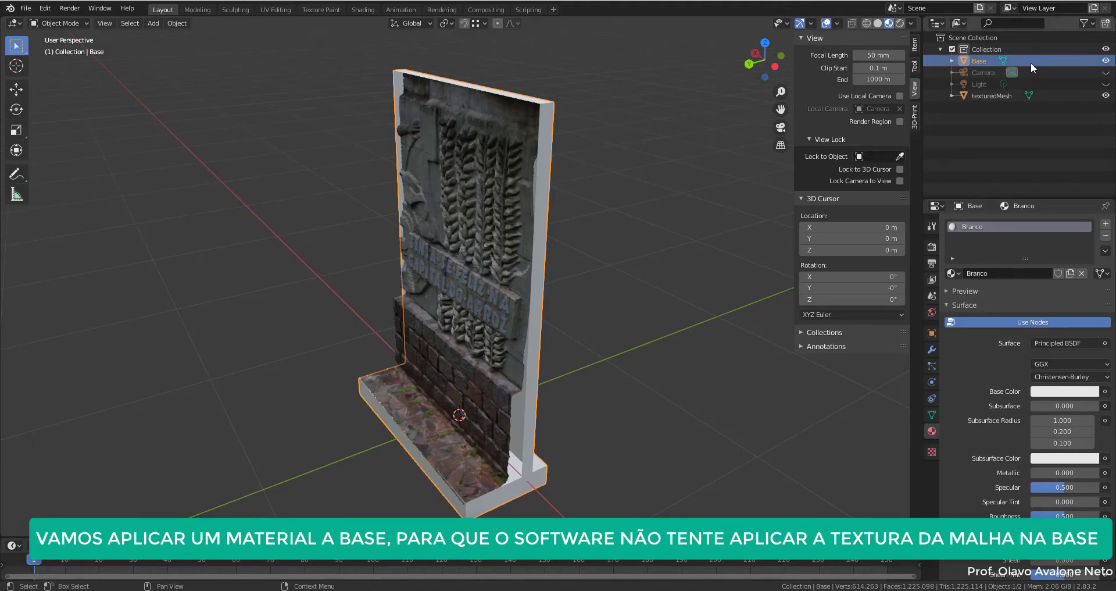
# Step: Assign Branco to every face of the Base mesh and return to Object Mode
pyautogui.press('a')
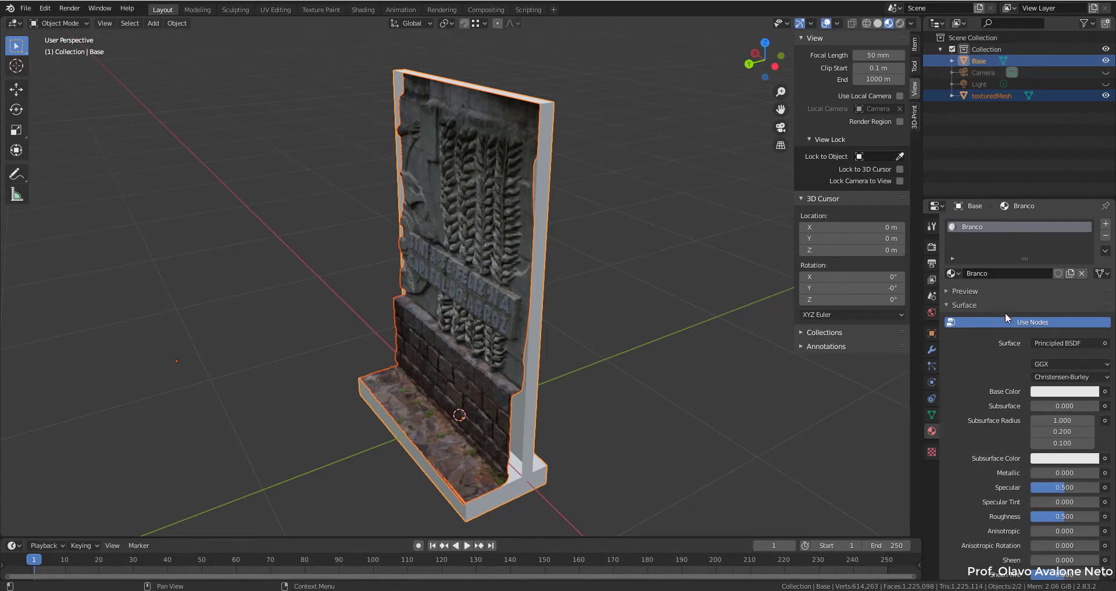
pyautogui.click(992, 146)
pyautogui.click(999, 61)
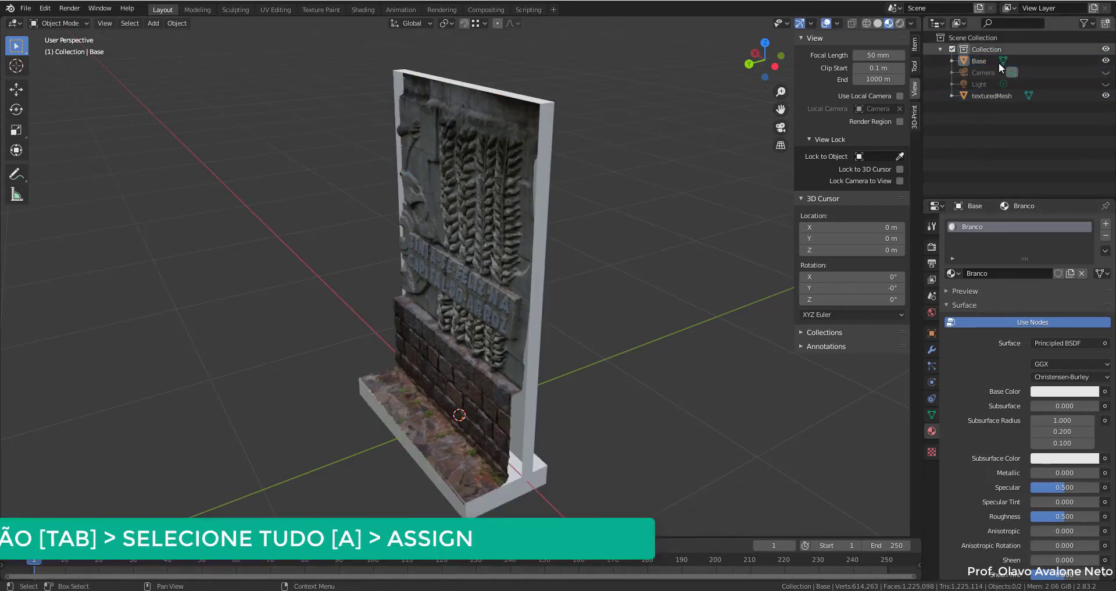
pyautogui.press('Tab')
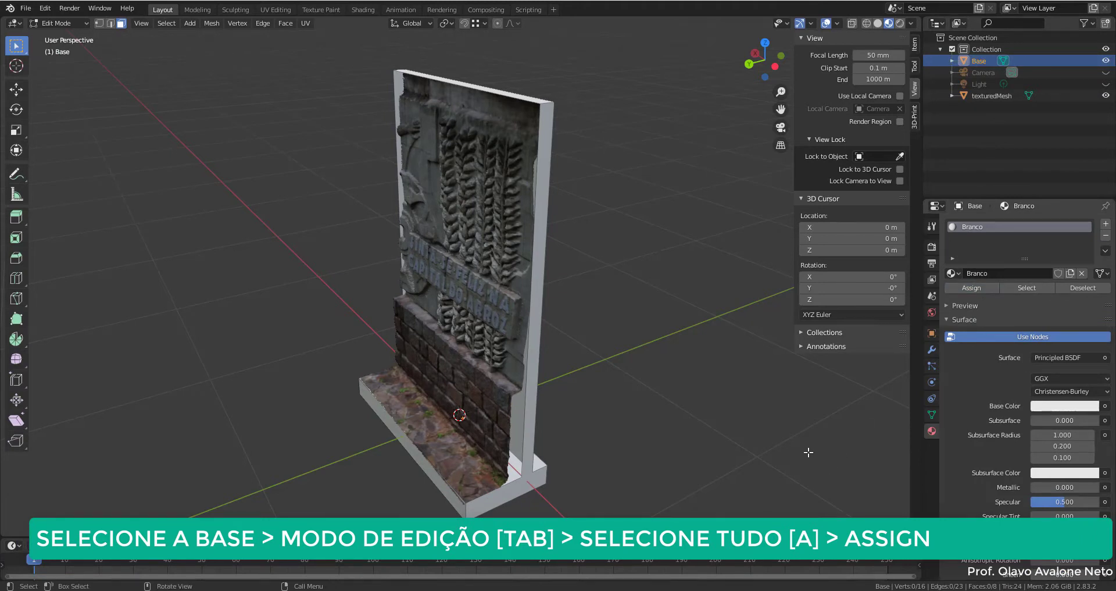
pyautogui.press('a')
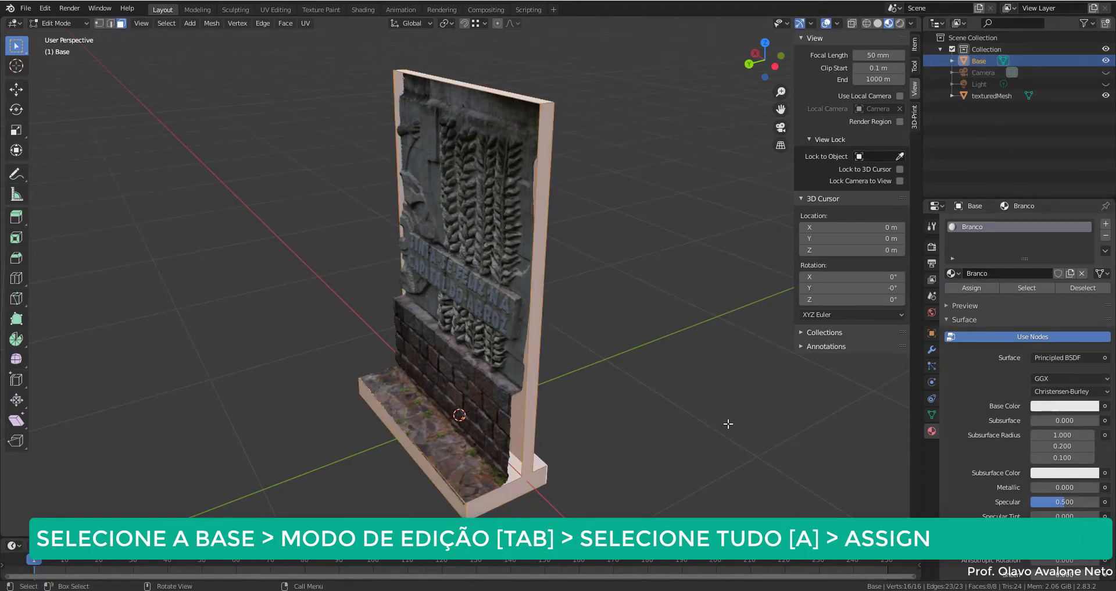
pyautogui.click(973, 286)
pyautogui.click(658, 429)
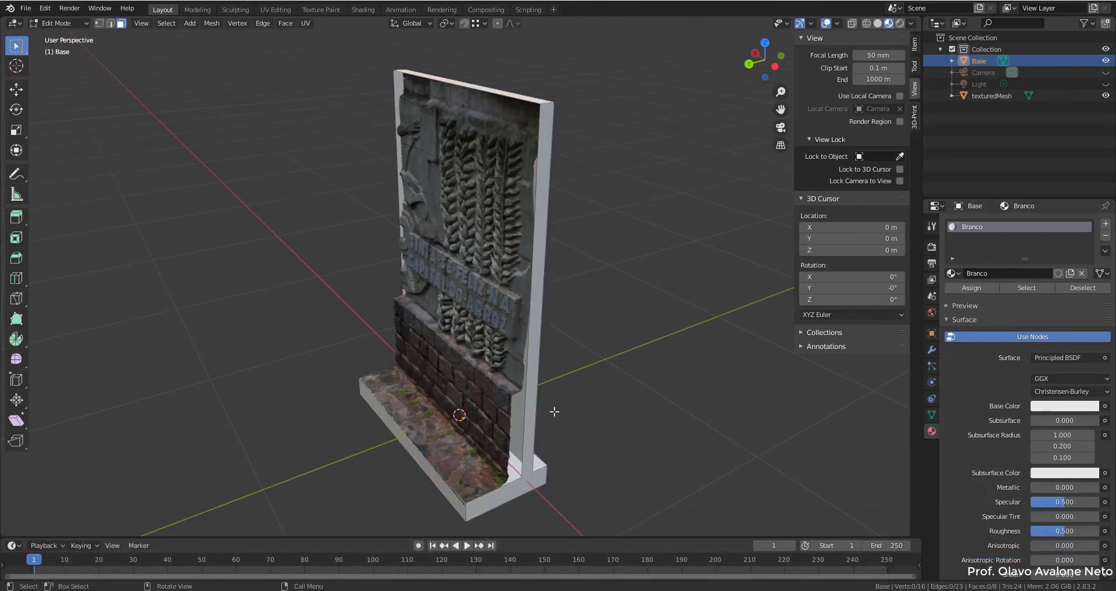
pyautogui.press('Tab')
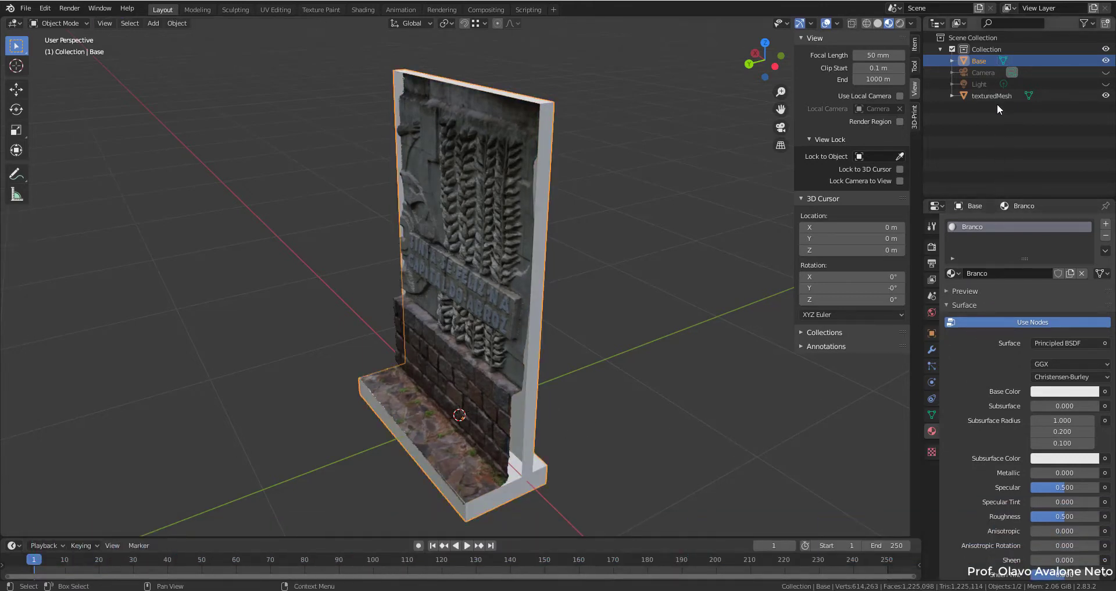
# Step: Hide the Base plate in the Outliner so only texturedMesh stays visible
pyautogui.click(1106, 95)
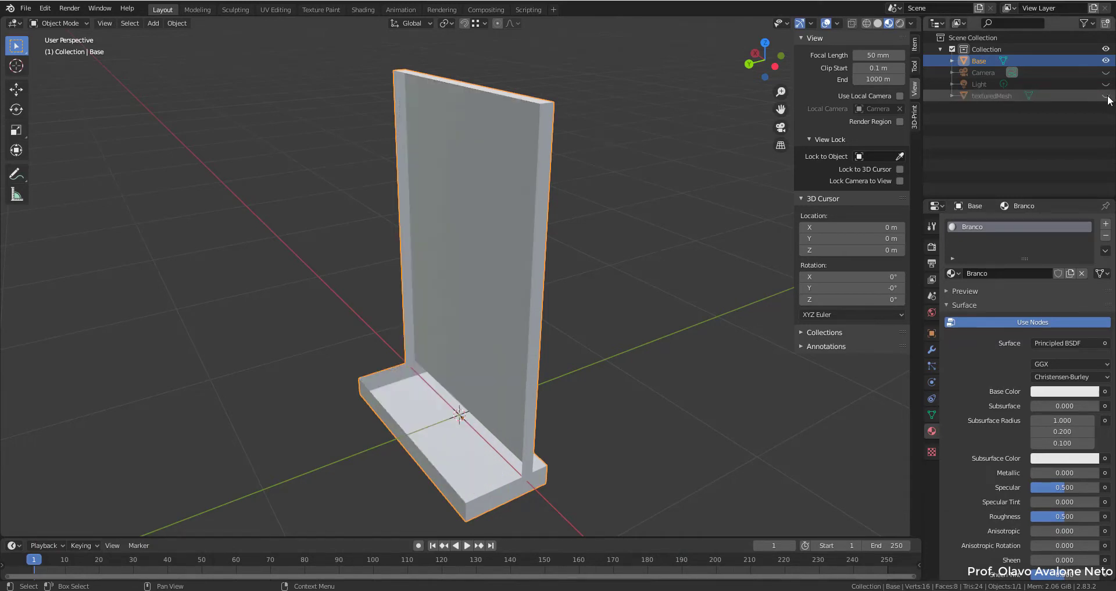
pyautogui.click(1106, 96)
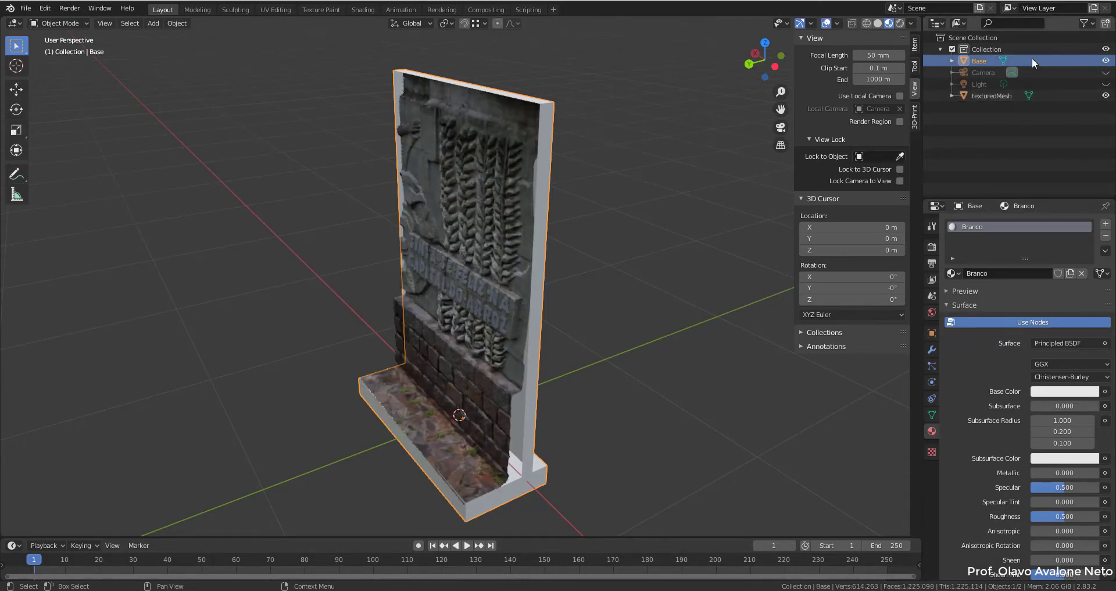
pyautogui.click(1106, 60)
pyautogui.moveTo(599, 399)
pyautogui.mouseDown(button='middle')
pyautogui.moveTo(493, 404)
pyautogui.moveTo(496, 393)
pyautogui.mouseUp(button='middle')
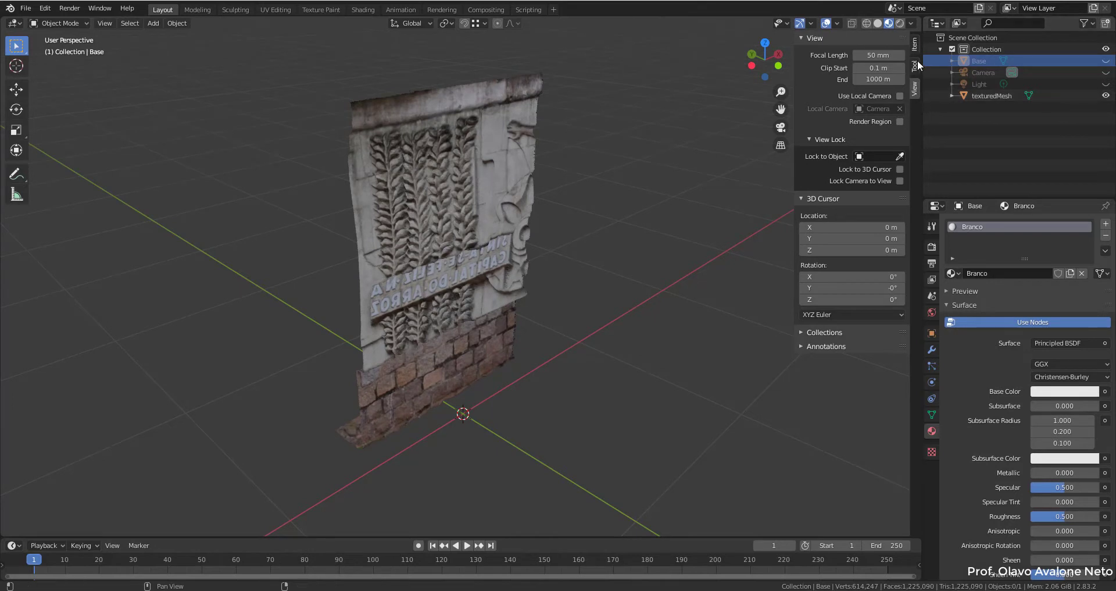
# Step: Enable the Mesh: 3D-Print Toolbox add-on in Preferences, filtered to the Mesh category
pyautogui.click(45, 8)
pyautogui.click(57, 180)
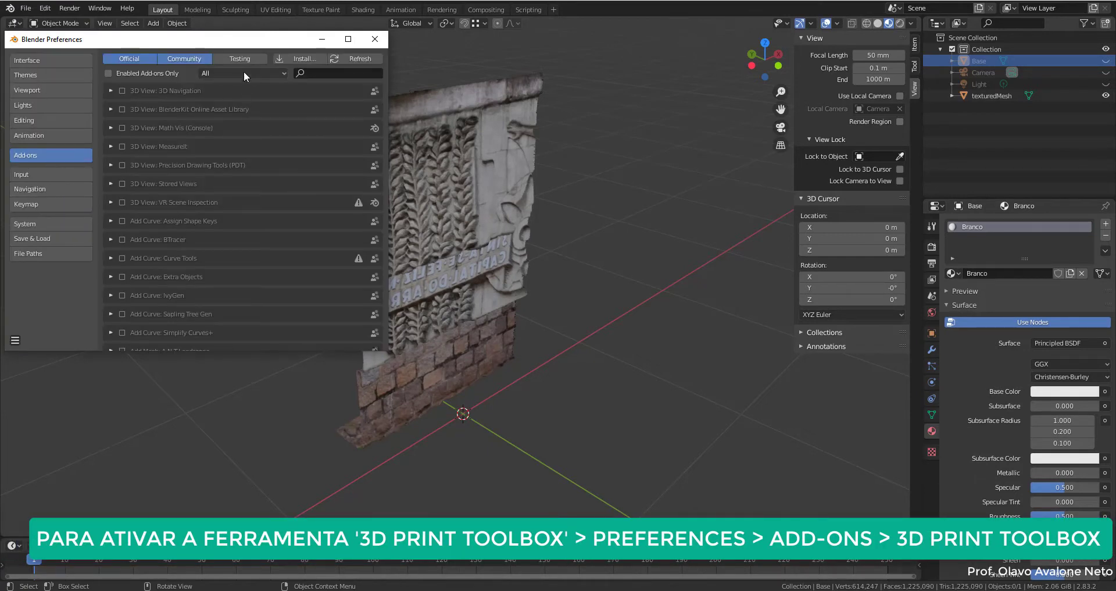
pyautogui.click(325, 72)
pyautogui.write('mesh')
pyautogui.click(279, 74)
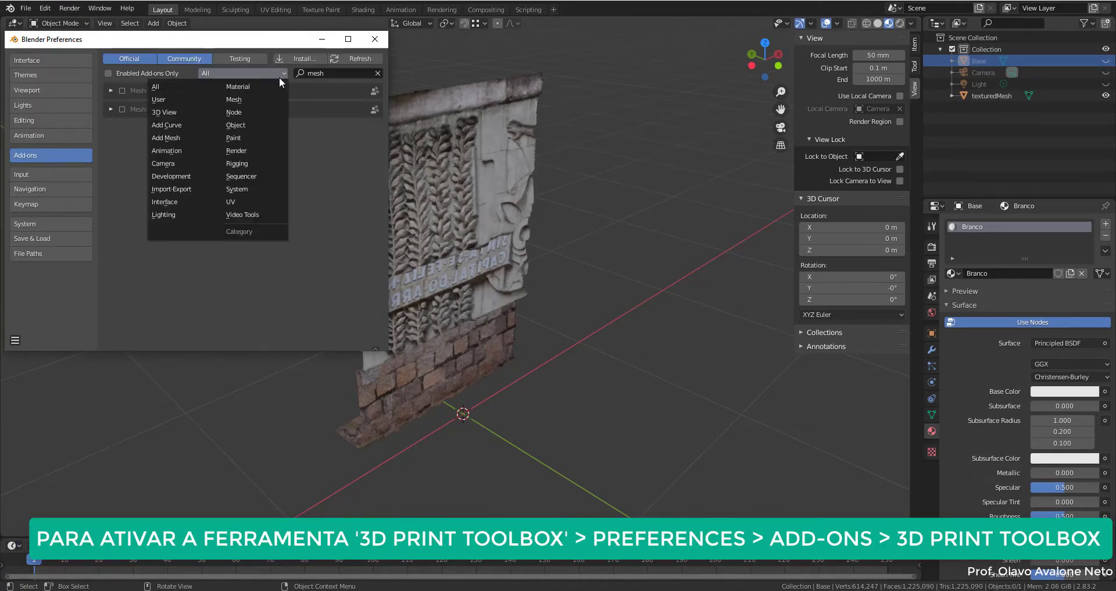
pyautogui.click(244, 102)
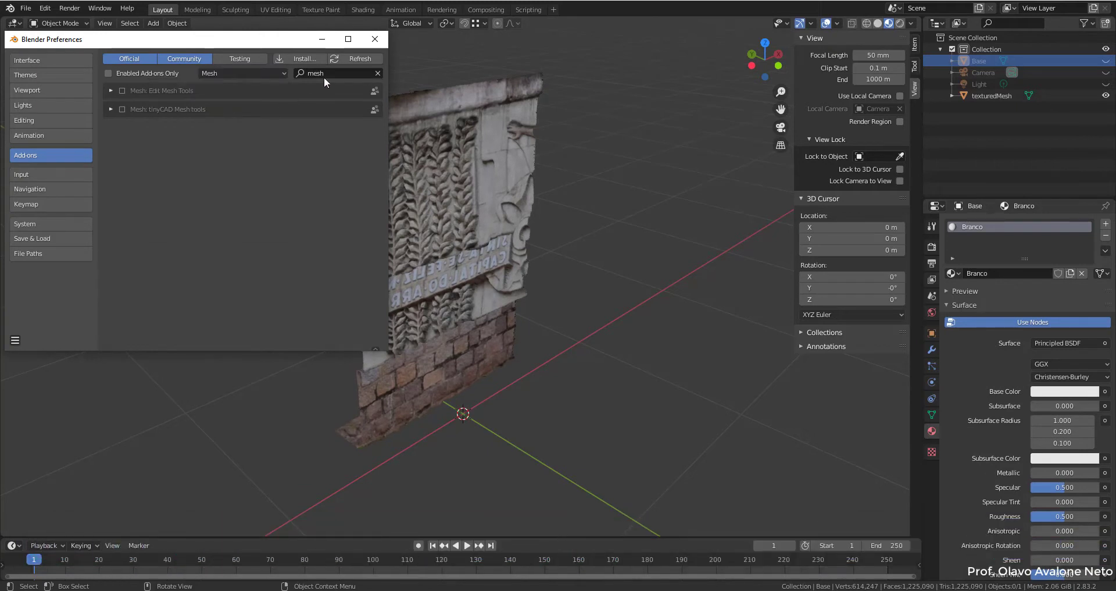
pyautogui.click(377, 73)
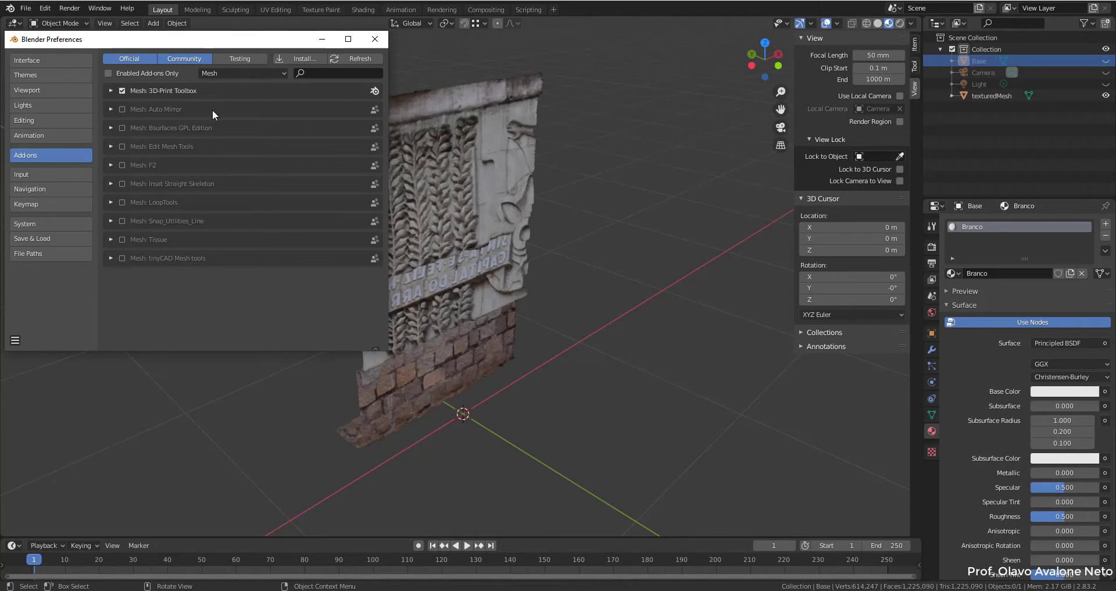
pyautogui.click(374, 39)
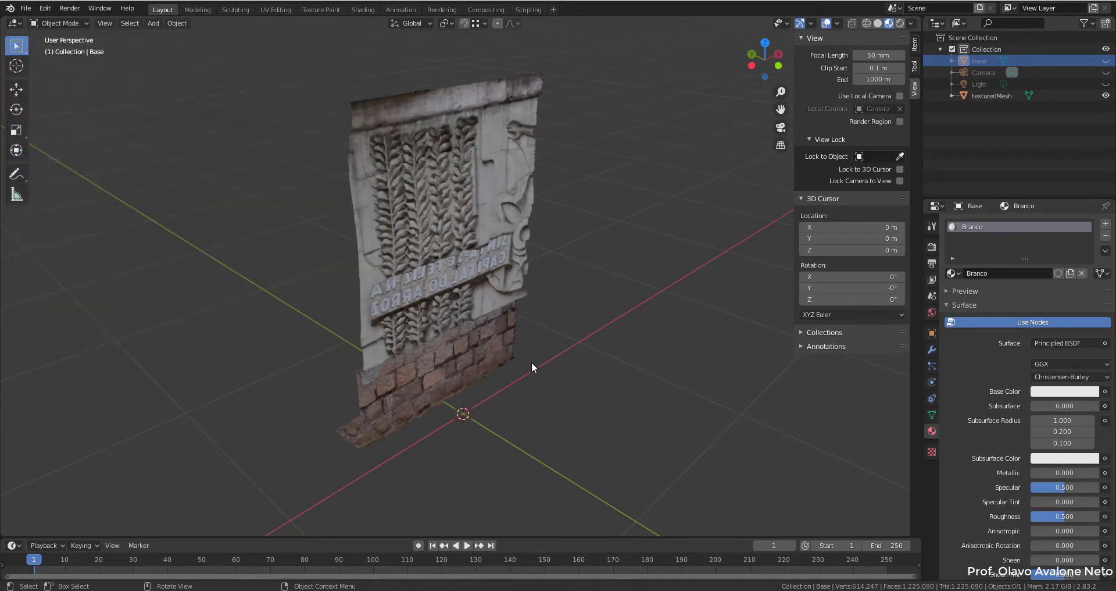
pyautogui.moveTo(531, 367); pyautogui.dragTo(609, 381, button='middle')
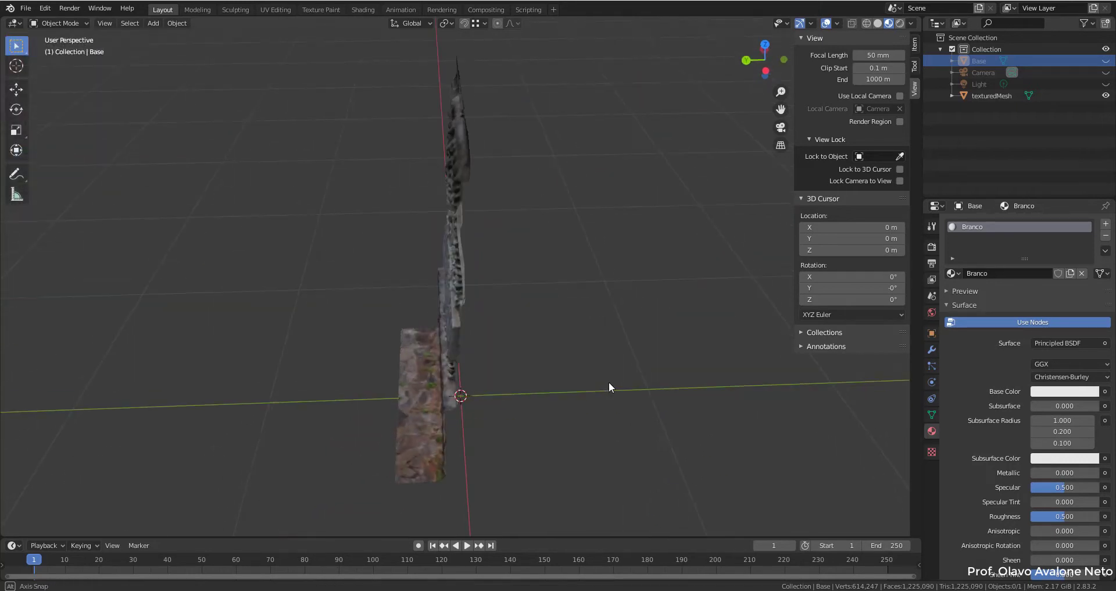
# Step: Run Check All from the 3D-Print sidebar on texturedMesh, finding 0 intersecting faces
pyautogui.click(990, 96)
pyautogui.click(916, 119)
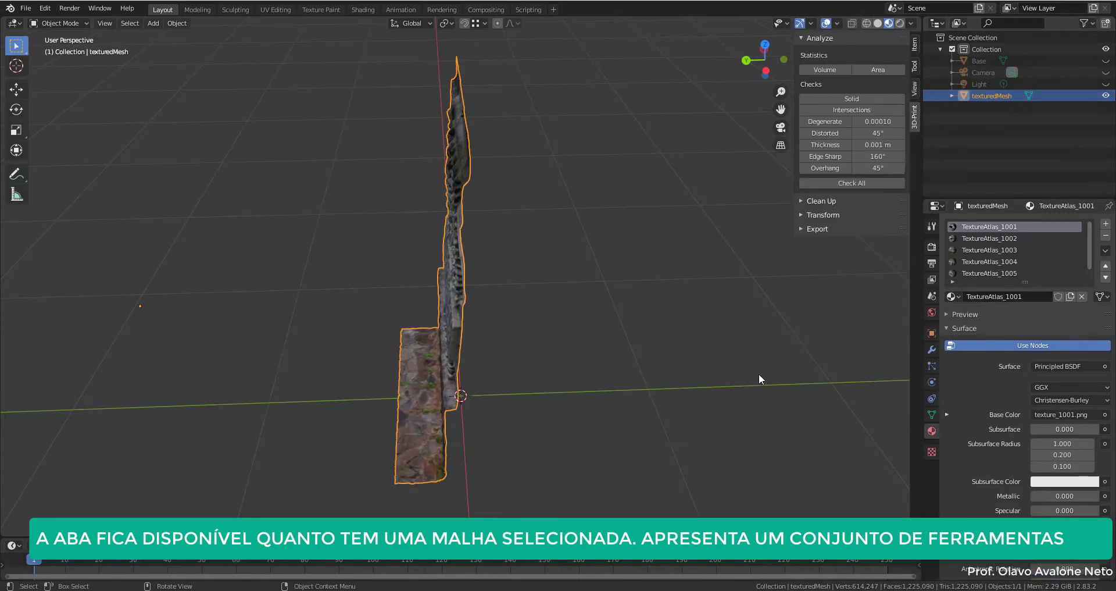
pyautogui.moveTo(759, 373); pyautogui.dragTo(807, 326, button='middle')
pyautogui.click(845, 184)
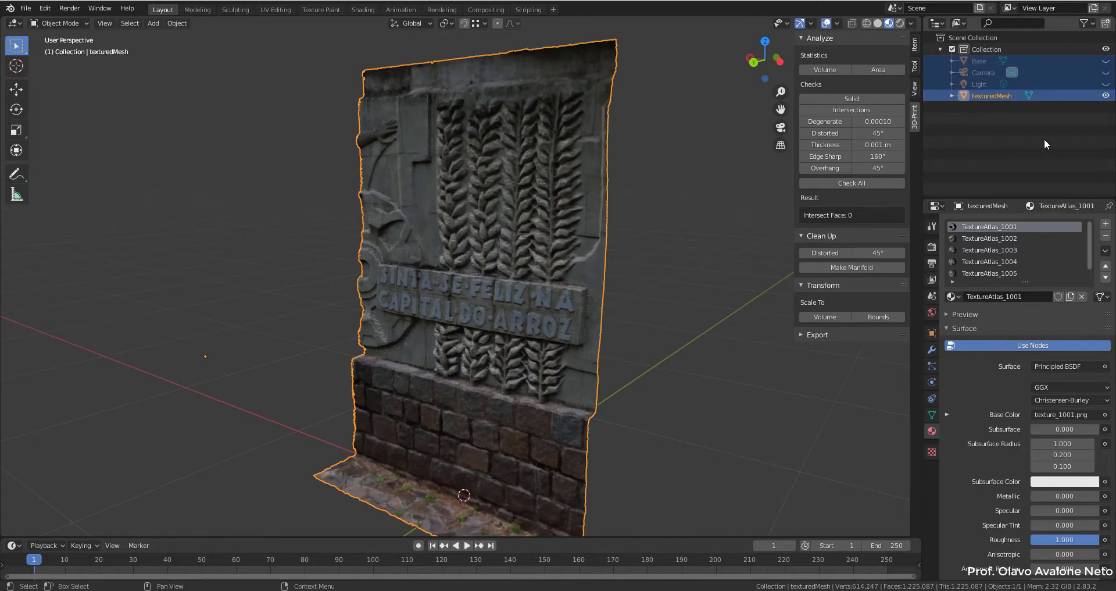
# Step: Unhide Base and join texturedMesh into it with Ctrl+J, Base active
pyautogui.click(1016, 108)
pyautogui.click(1009, 95)
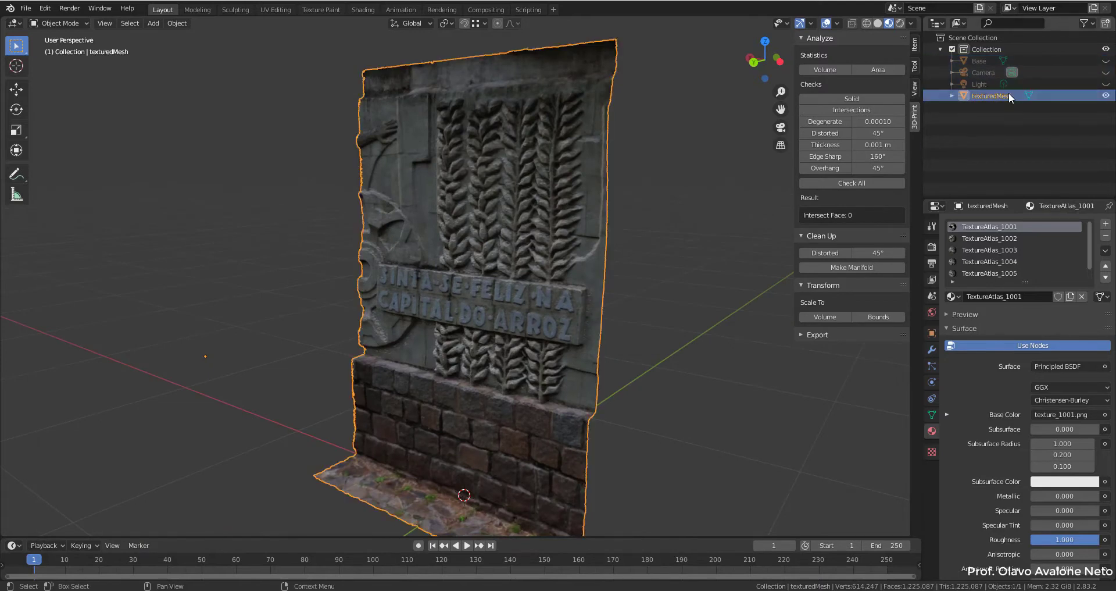
pyautogui.click(1106, 60)
pyautogui.keyDown('ctrl'); pyautogui.click(1068, 61); pyautogui.keyUp('ctrl')
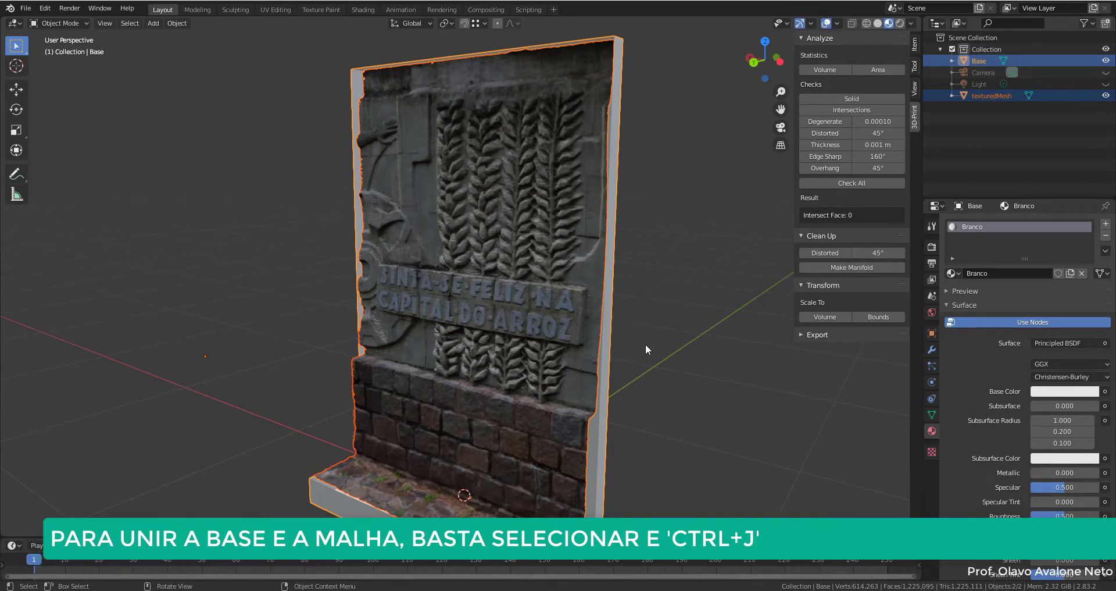
pyautogui.hotkey('ctrl', 'j')
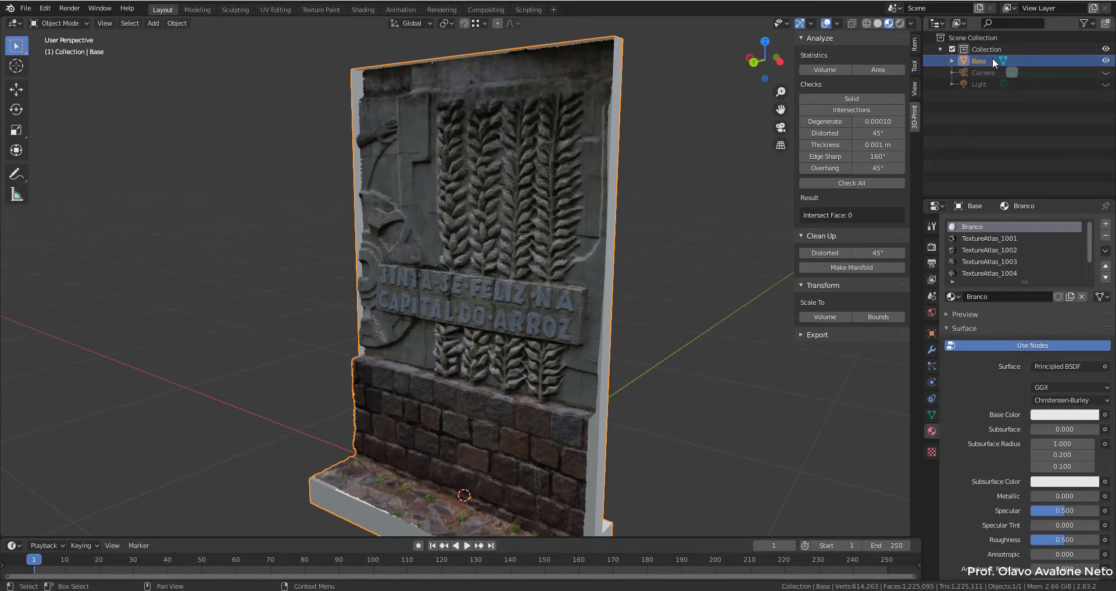
# Step: Expand the joined Base in the Outliner to check its Branco and TextureAtlas materials
pyautogui.click(953, 60)
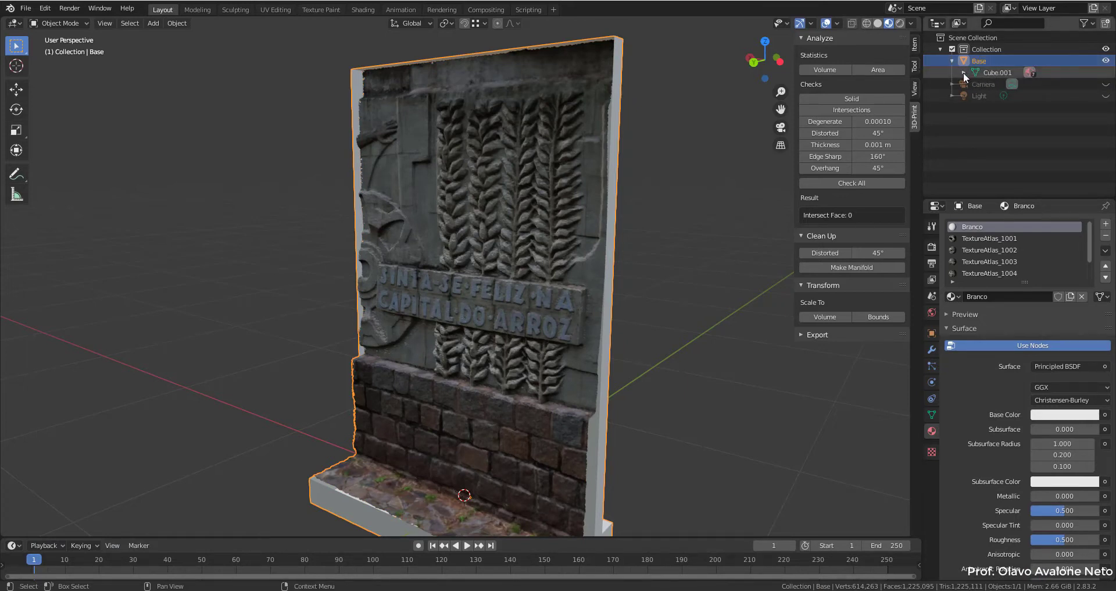
pyautogui.click(964, 72)
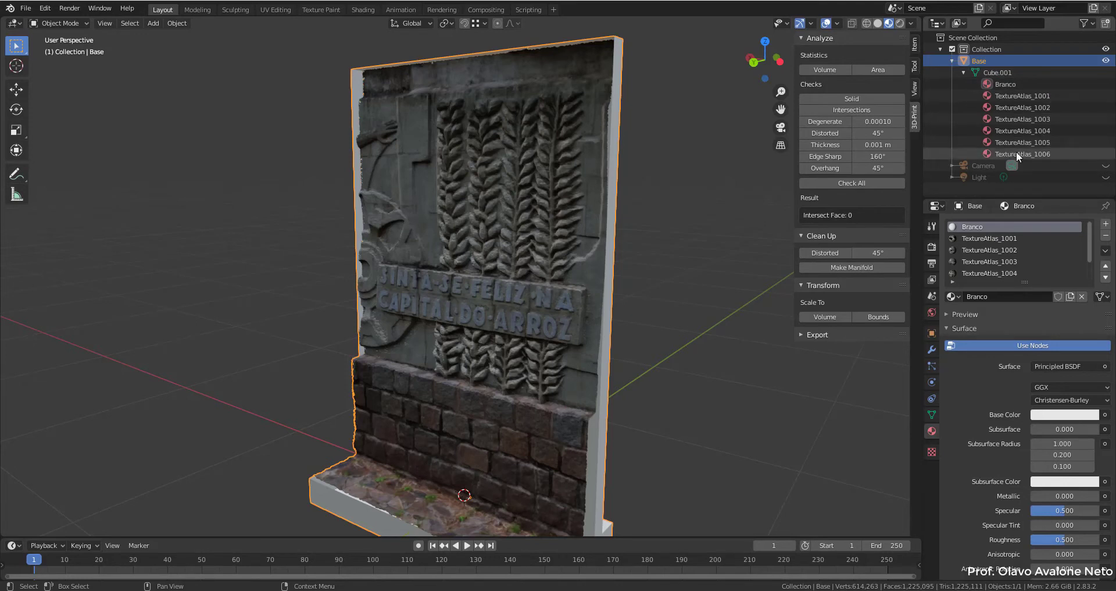
pyautogui.click(964, 72)
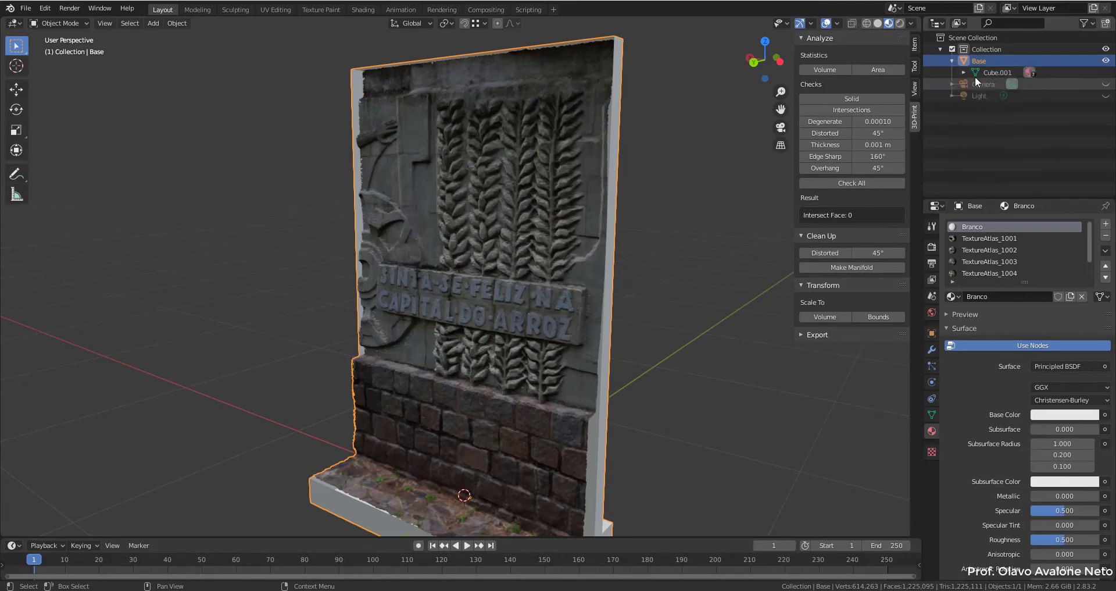
pyautogui.click(953, 61)
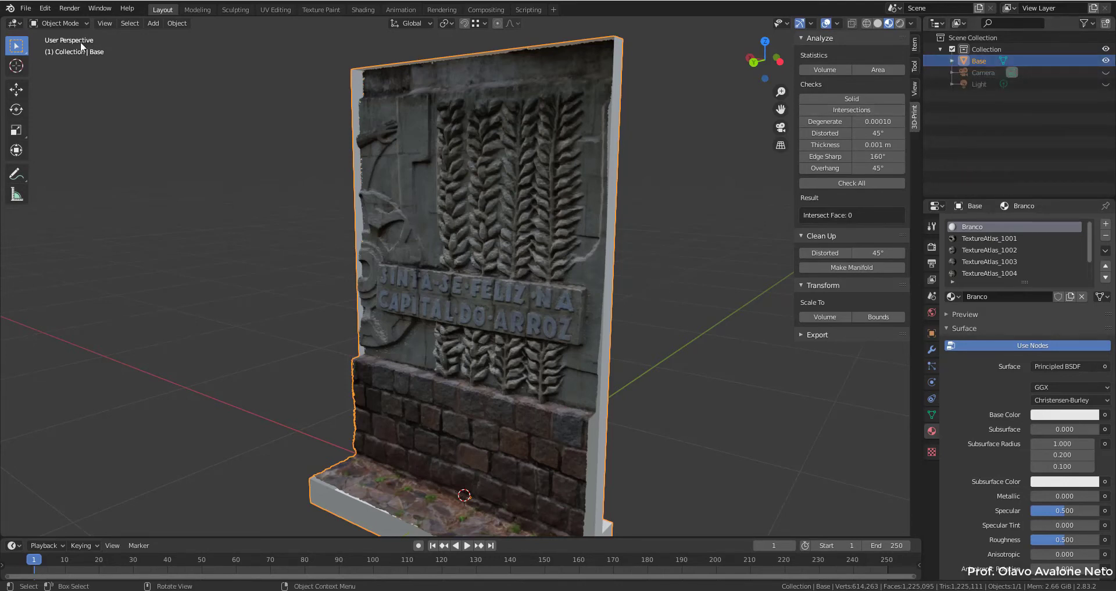
pyautogui.click(58, 24)
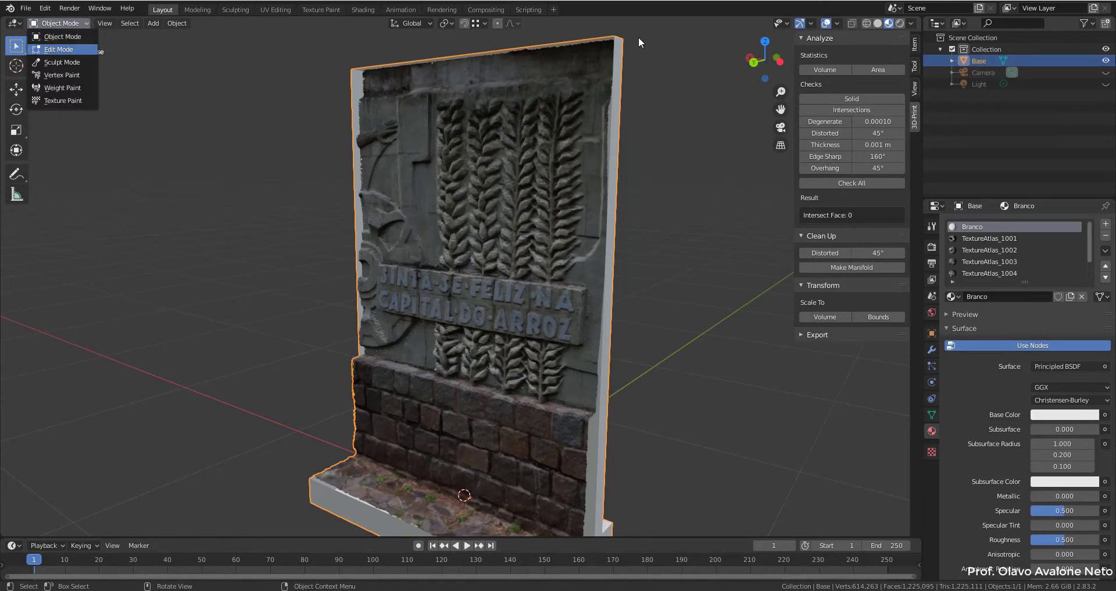
# Step: Enter Edit Mode on the joined Base and zoom in on the gap along its top border
pyautogui.press('Return')
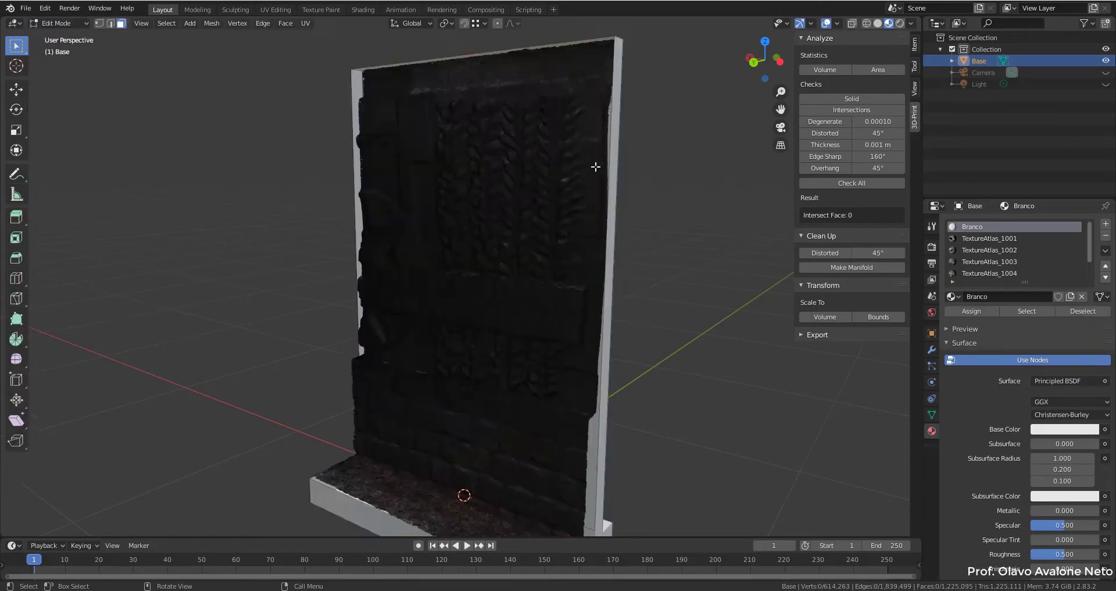
pyautogui.moveTo(601, 528)
pyautogui.mouseDown(button='middle')
pyautogui.moveTo(697, 410)
pyautogui.moveTo(455, 512)
pyautogui.moveTo(520, 336)
pyautogui.mouseUp(button='middle')
pyautogui.scroll(3, 482, 460)
pyautogui.scroll(-2, 519, 336)
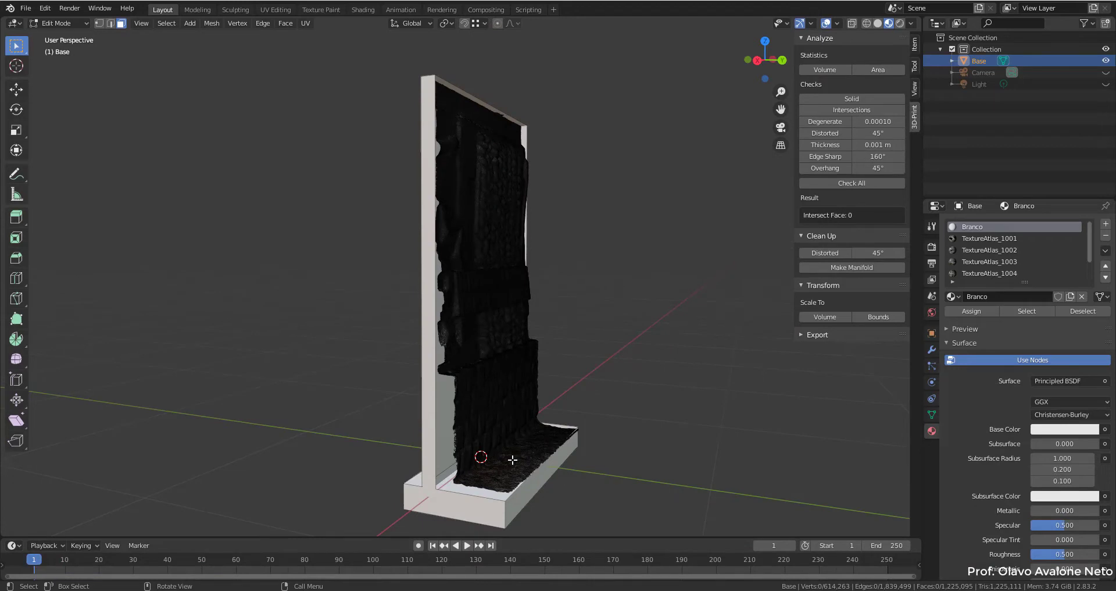
pyautogui.moveTo(513, 459); pyautogui.dragTo(543, 465, button='middle')
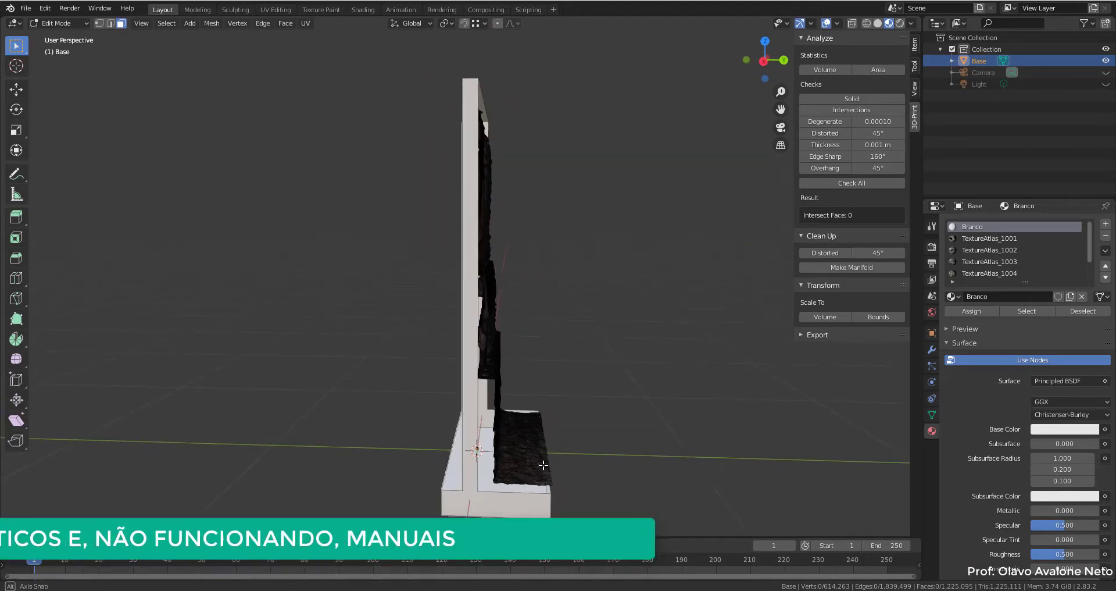
pyautogui.moveTo(543, 465); pyautogui.dragTo(369, 207, button='middle')
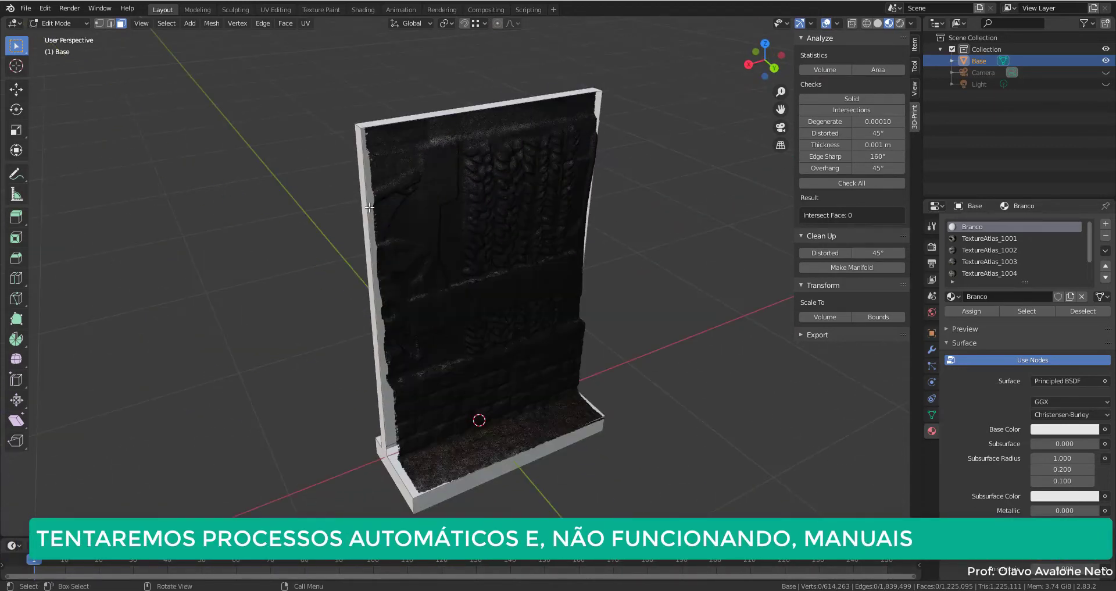
pyautogui.scroll(3, 361, 101)
pyautogui.keyDown('shift'); pyautogui.moveTo(367, 107); pyautogui.dragTo(434, 293, button='middle'); pyautogui.keyUp('shift')
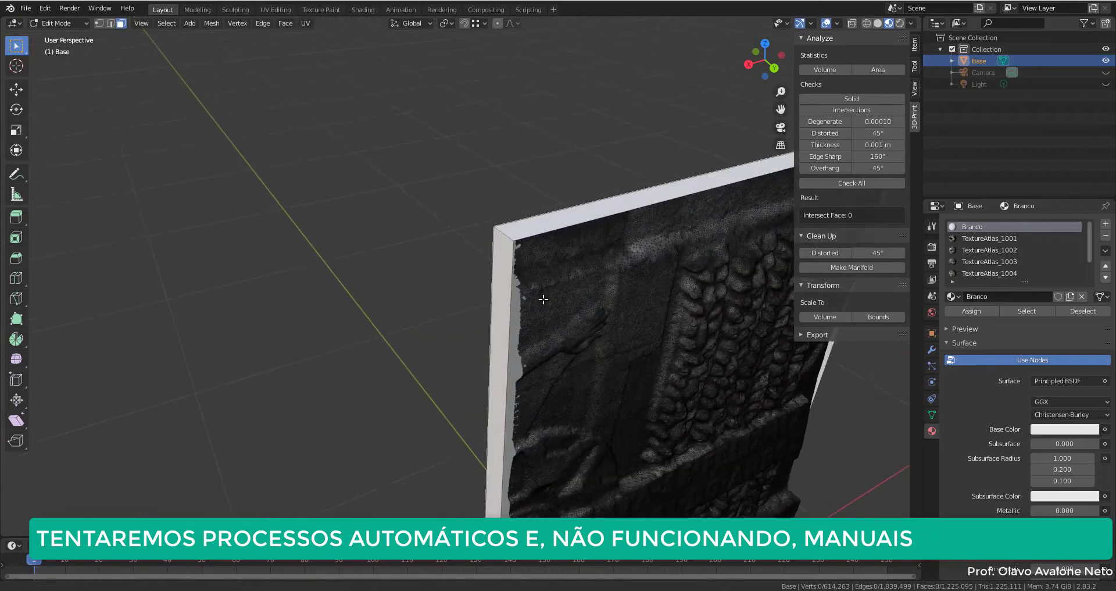
pyautogui.scroll(2, 401, 274)
pyautogui.scroll(2, 361, 244)
pyautogui.scroll(-1, 262, 221)
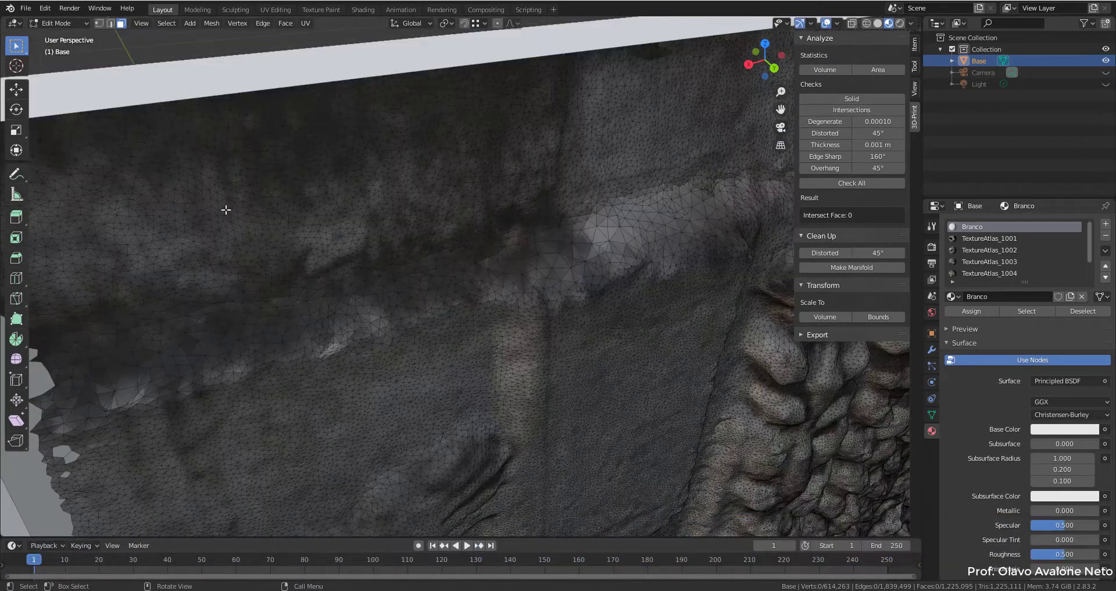
pyautogui.scroll(-4, 280, 199)
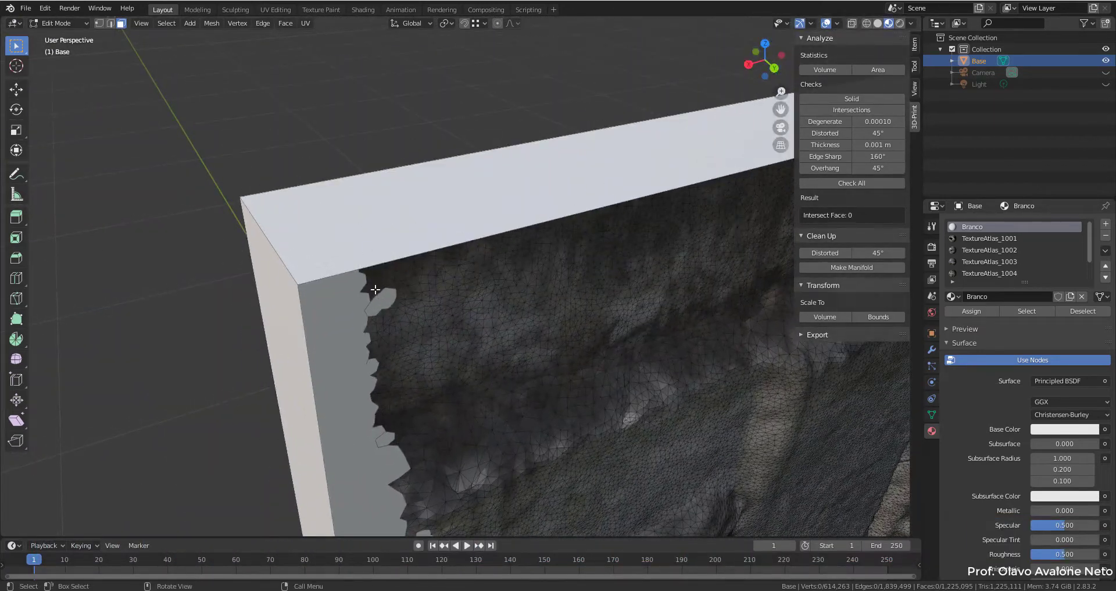
pyautogui.scroll(4, 368, 280)
pyautogui.scroll(-3, 372, 283)
pyautogui.scroll(-3, 339, 244)
pyautogui.scroll(3, 410, 297)
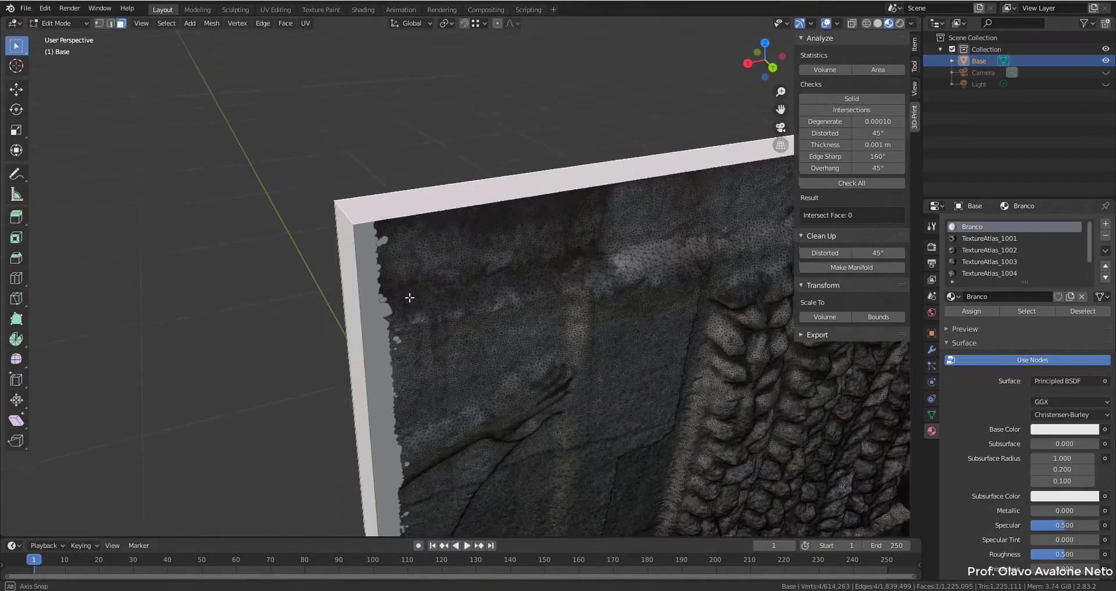
pyautogui.scroll(2, 349, 243)
pyautogui.scroll(2, 304, 186)
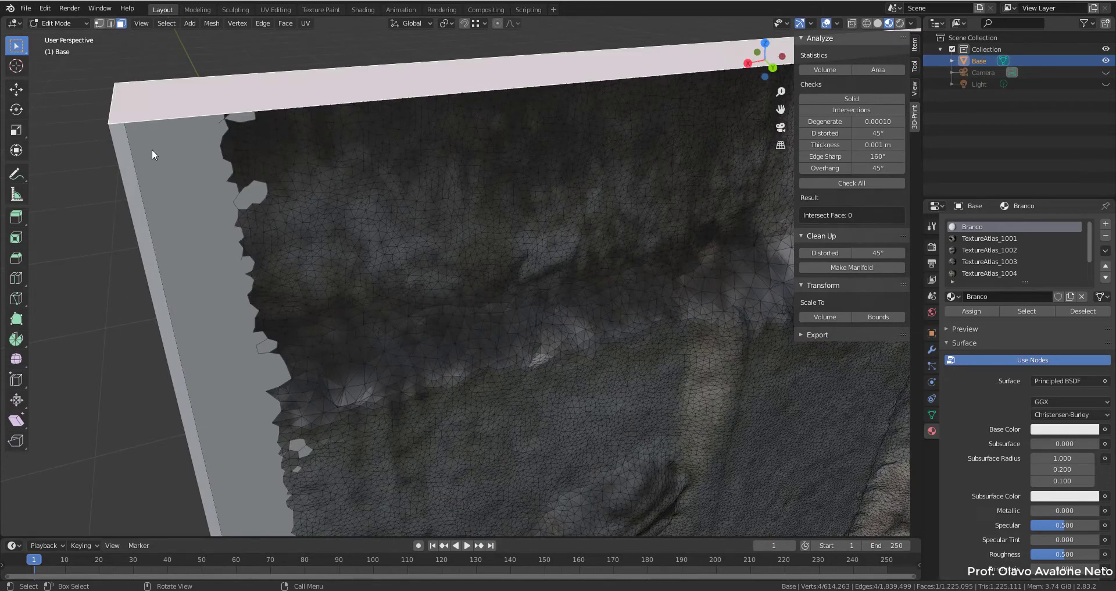
# Step: Connect the plate's top-left corner vertex to a relief border vertex with a new edge
pyautogui.press('1')
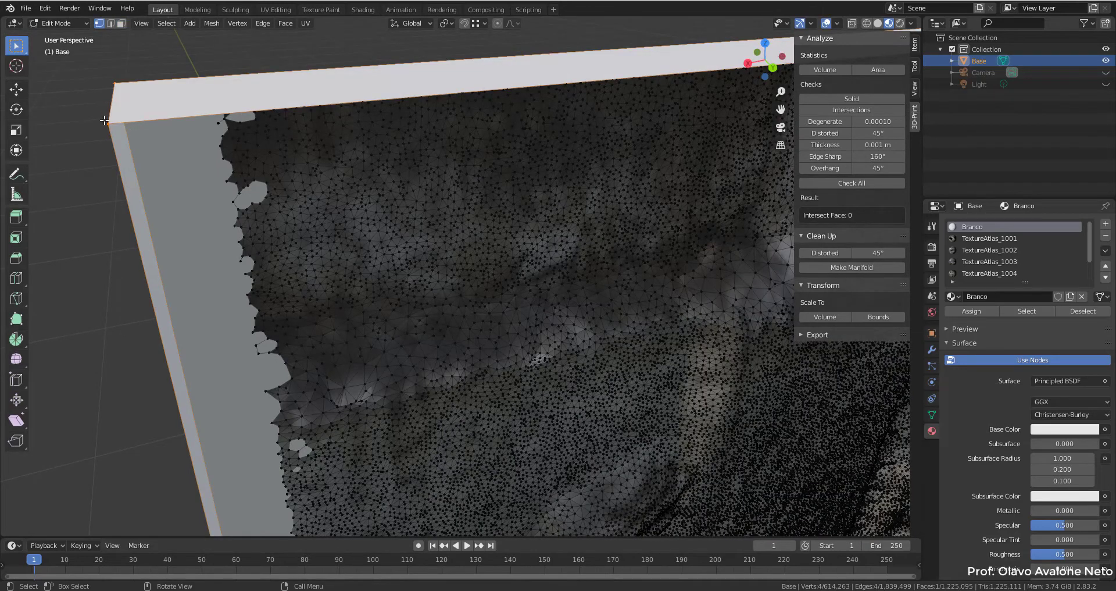
pyautogui.press('b')
pyautogui.moveTo(105, 121); pyautogui.dragTo(118, 129)
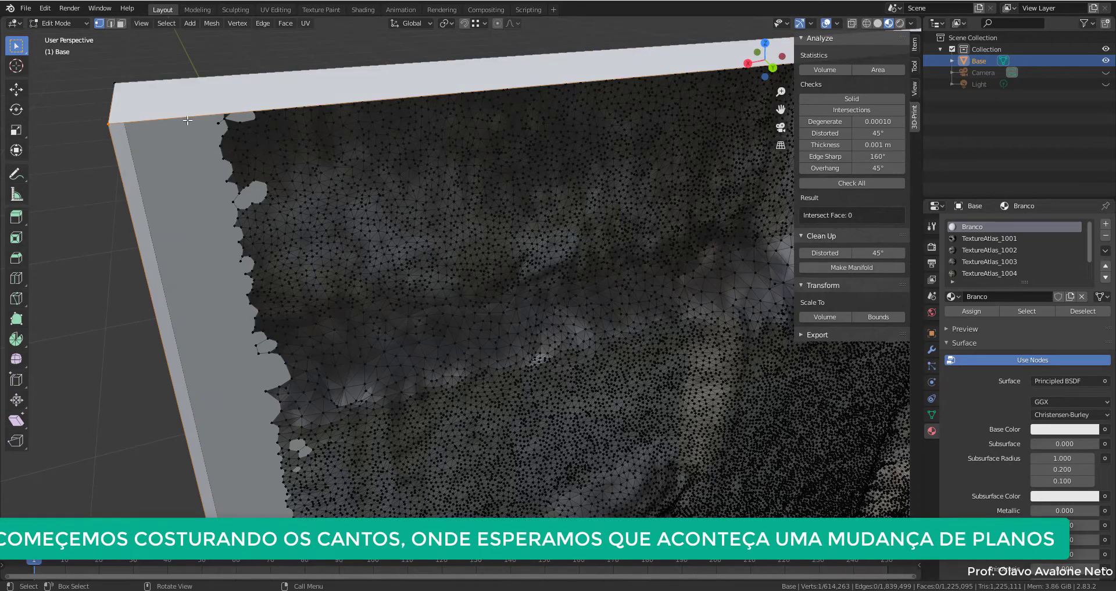
pyautogui.keyDown('shift'); pyautogui.click(219, 127); pyautogui.keyUp('shift')
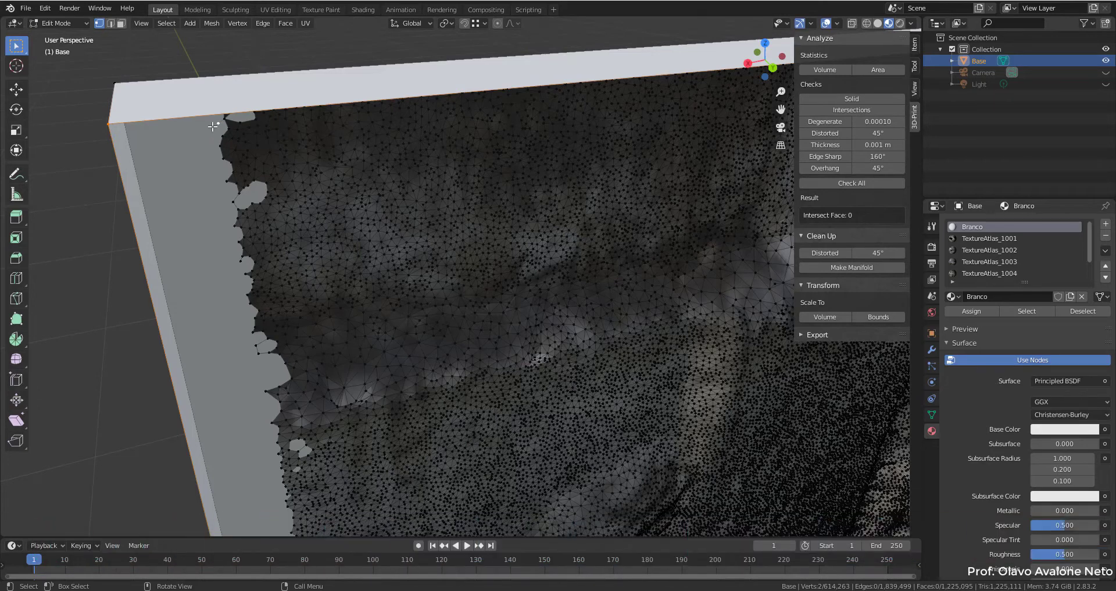
pyautogui.press('f')
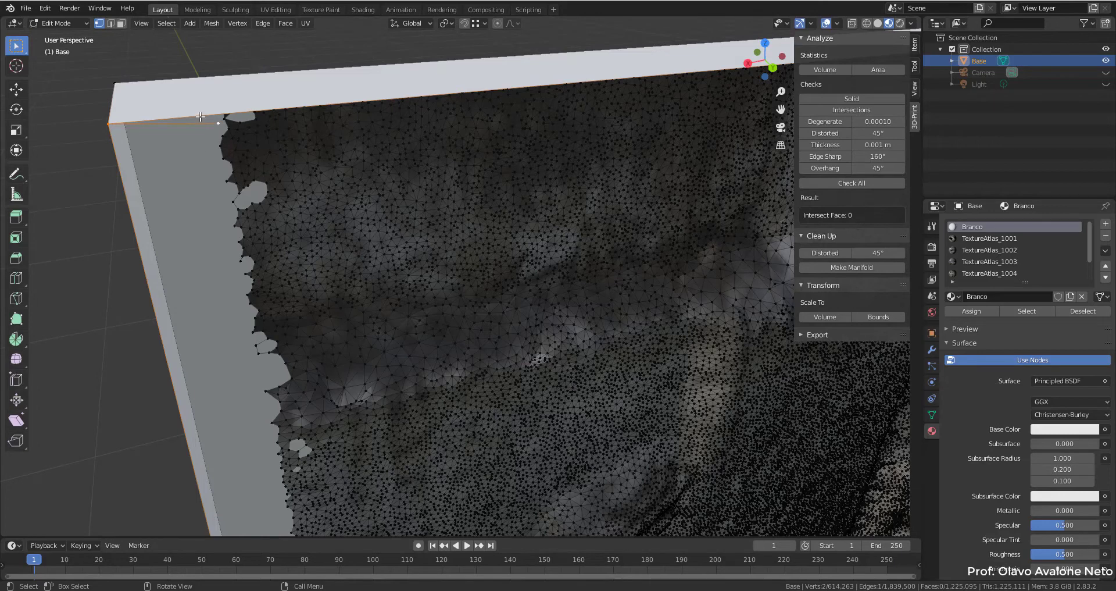
# Step: Select the plate's top face in face select mode
pyautogui.scroll(-3, 201, 115)
pyautogui.scroll(-2, 200, 115)
pyautogui.moveTo(323, 216); pyautogui.dragTo(260, 145, button='middle')
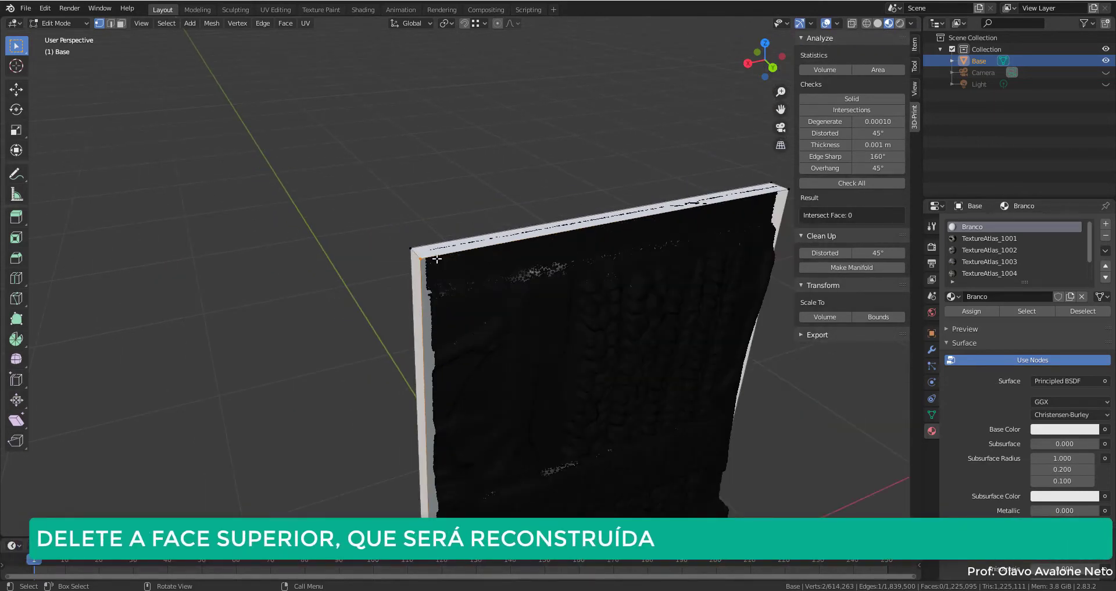
pyautogui.scroll(3, 437, 258)
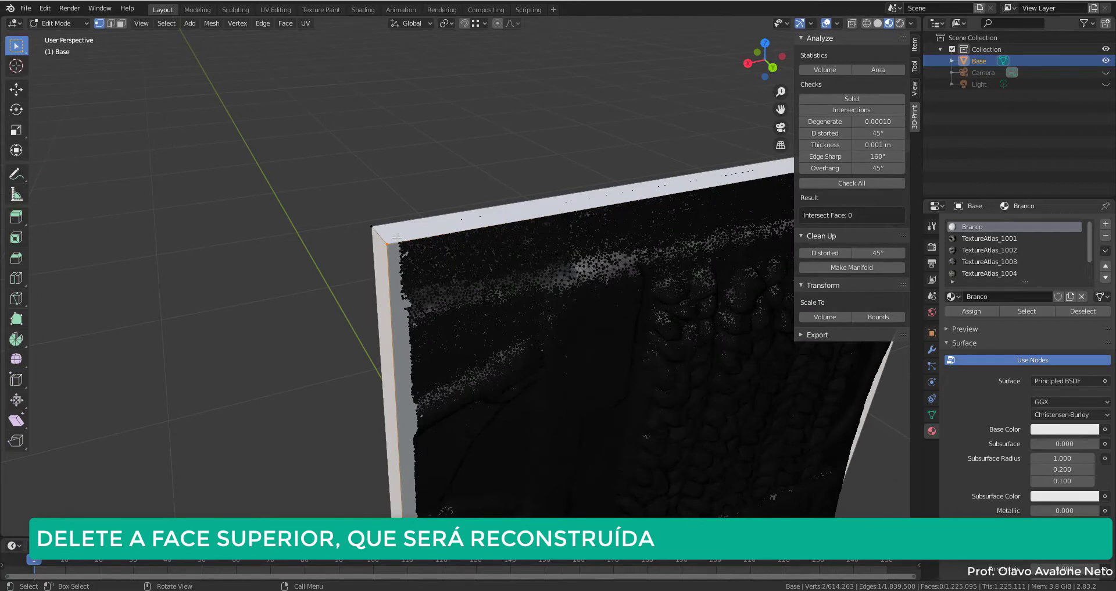
pyautogui.click(120, 23)
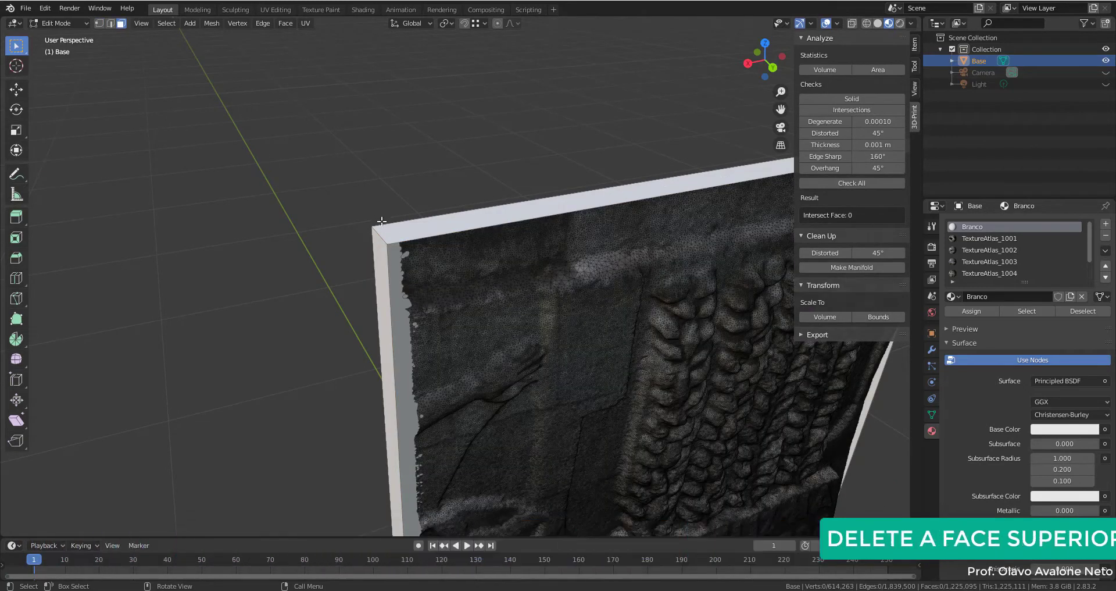
pyautogui.click(347, 272)
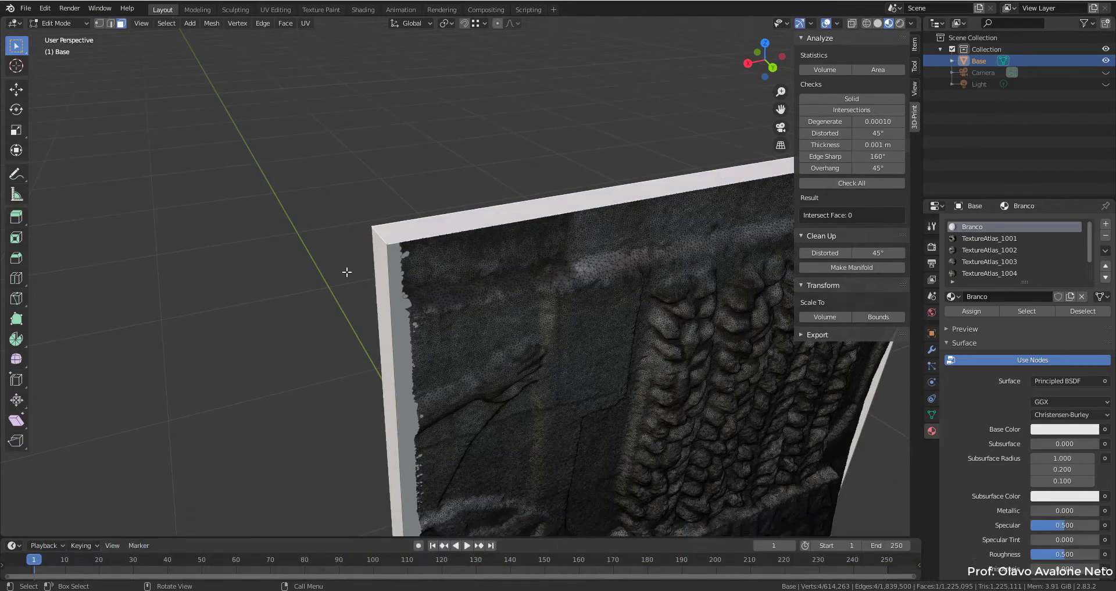
# Step: Delete the plate's top face
pyautogui.press('x')
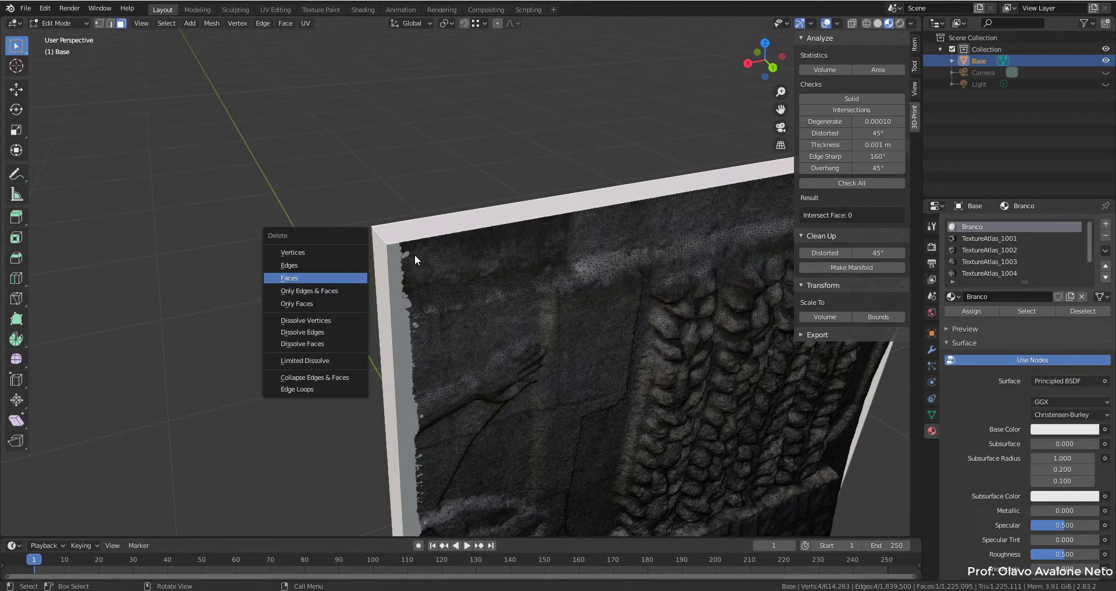
pyautogui.press('Return')
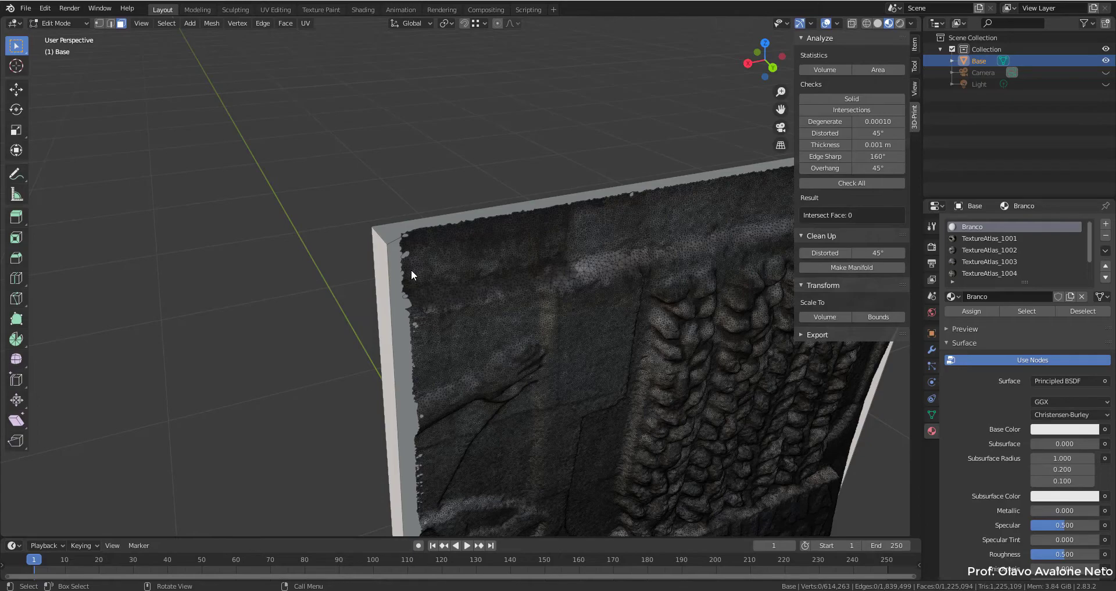
pyautogui.scroll(5, 407, 240)
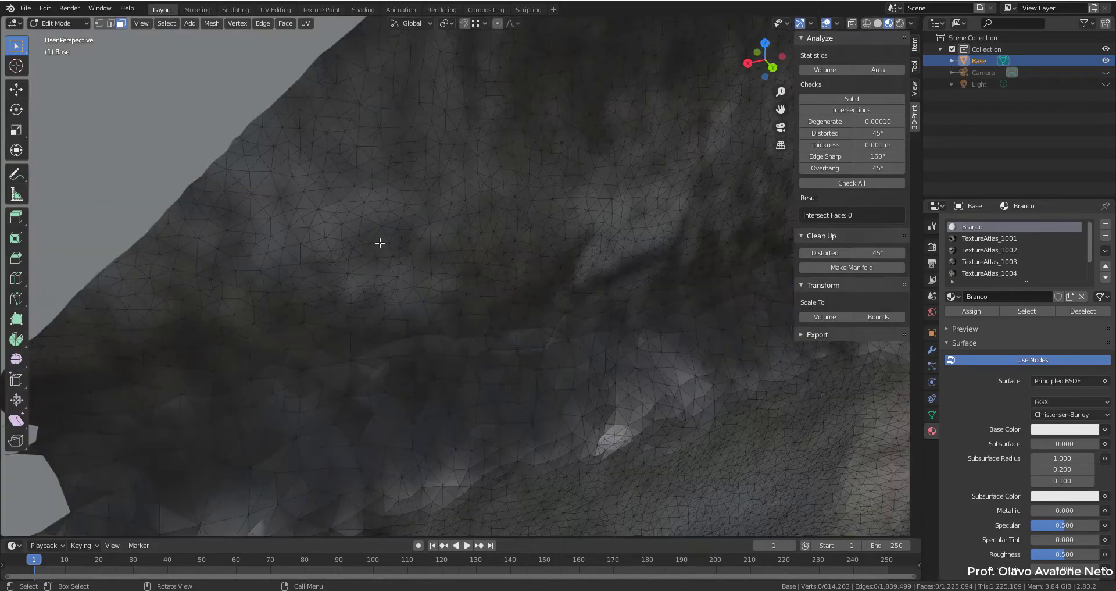
pyautogui.scroll(-5, 349, 244)
pyautogui.moveTo(356, 256)
pyautogui.mouseDown(button='middle')
pyautogui.moveTo(369, 248)
pyautogui.moveTo(518, 466)
pyautogui.mouseUp(button='middle')
pyautogui.scroll(5, 518, 465)
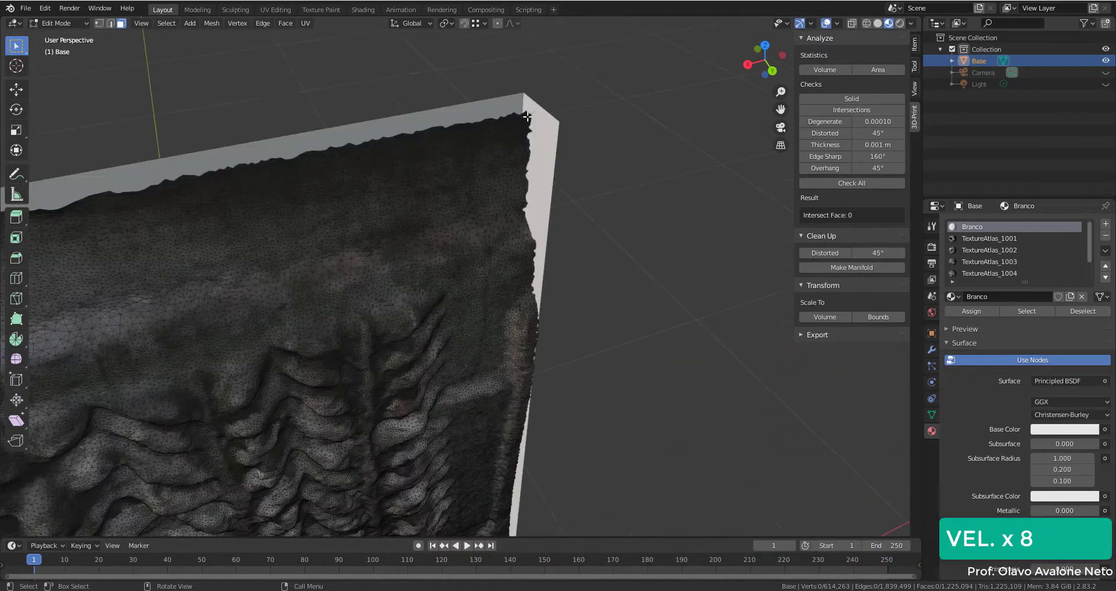
pyautogui.moveTo(407, 232)
pyautogui.mouseDown(button='middle')
pyautogui.moveTo(409, 168)
pyautogui.moveTo(466, 283)
pyautogui.moveTo(461, 491)
pyautogui.moveTo(656, 447)
pyautogui.moveTo(668, 516)
pyautogui.mouseUp(button='middle')
# Step: Move a slab corner vertex to a new height and join it to its neighbour with an edge
pyautogui.press('1')
pyautogui.rightClick(408, 168)
pyautogui.click(374, 184)
pyautogui.scroll(-5, 466, 284)
pyautogui.scroll(5, 668, 516)
pyautogui.press('g')
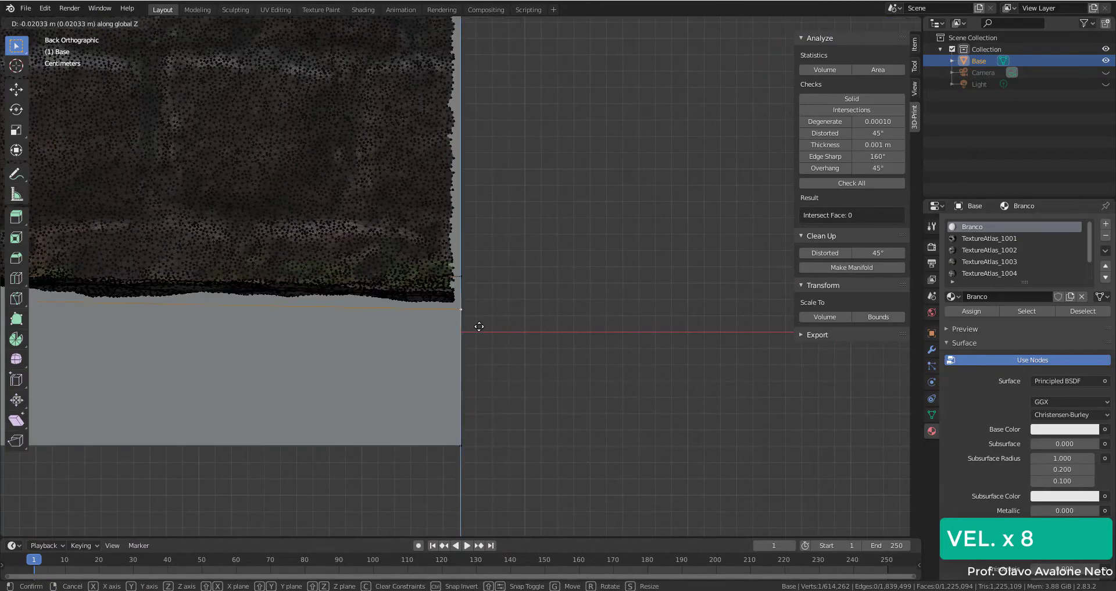
pyautogui.click(481, 326)
pyautogui.moveTo(481, 326); pyautogui.dragTo(460, 306, button='middle')
pyautogui.scroll(3, 460, 307)
pyautogui.press('f')
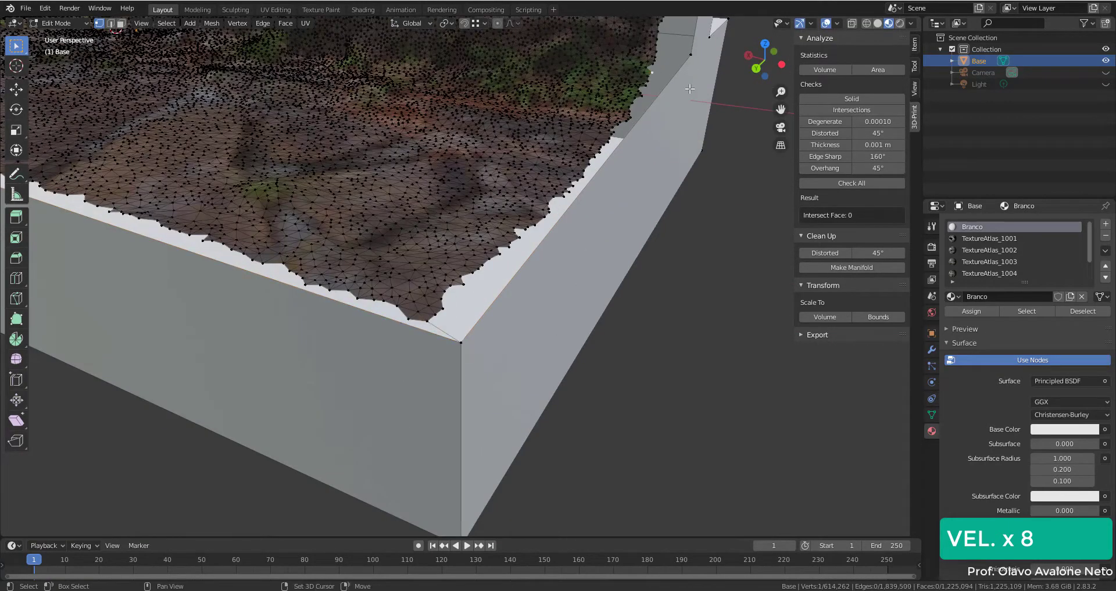
# Step: Join the remaining corner vertices with another edge, then select the entire mesh
pyautogui.scroll(-4, 690, 89)
pyautogui.moveTo(690, 89)
pyautogui.mouseDown(button='middle')
pyautogui.moveTo(613, 215)
pyautogui.moveTo(498, 217)
pyautogui.moveTo(655, 219)
pyautogui.moveTo(407, 232)
pyautogui.mouseUp(button='middle')
pyautogui.scroll(5, 654, 219)
pyautogui.press('f')
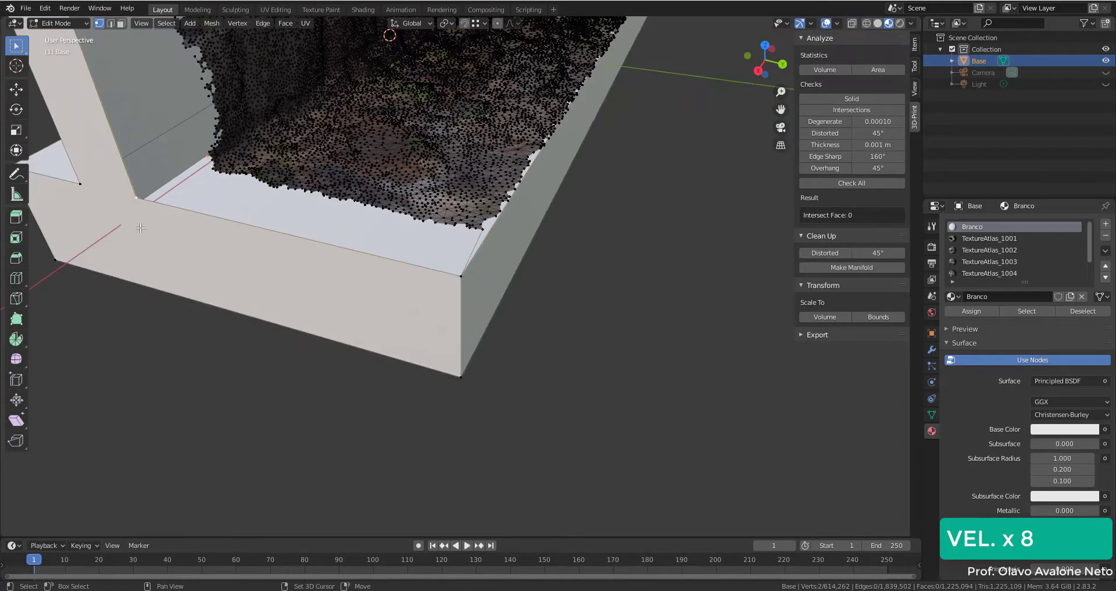
pyautogui.rightClick(99, 199)
pyautogui.scroll(-3, 232, 351)
pyautogui.scroll(-3, 391, 372)
pyautogui.scroll(-3, 488, 105)
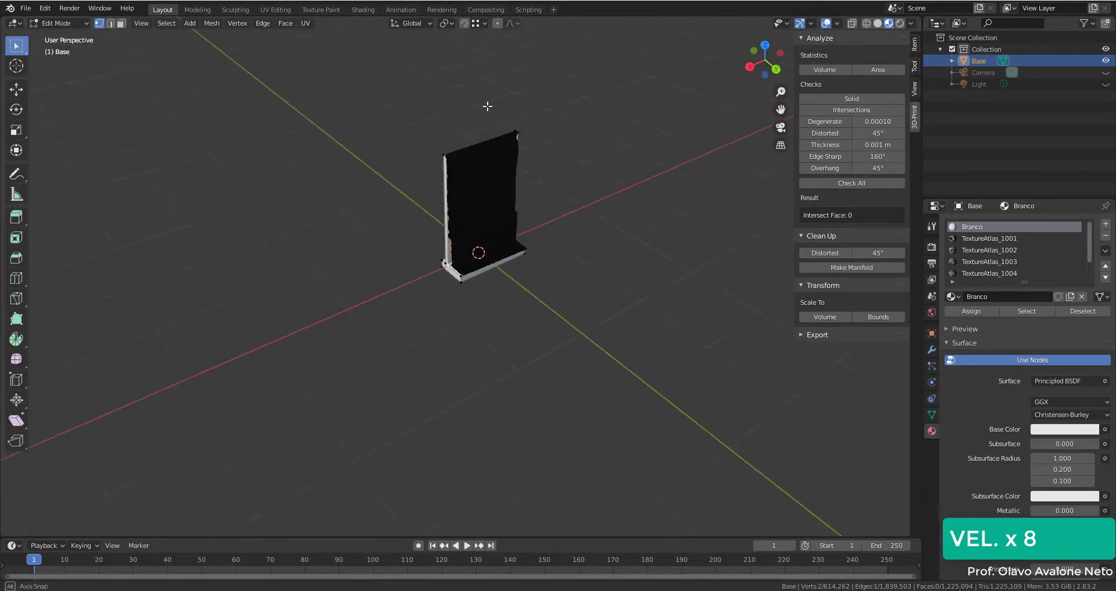
pyautogui.scroll(2, 594, 222)
pyautogui.press('a')
pyautogui.scroll(-2, 594, 221)
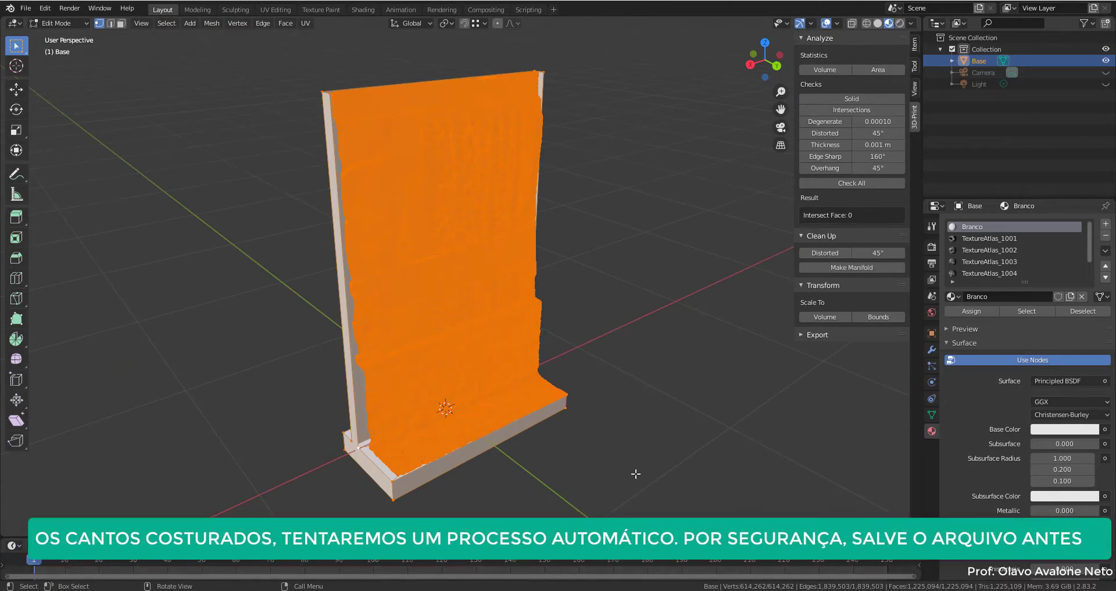
# Step: Deselect the mesh, return to Object Mode and save the project as 'Painel - Secao 02.blend'
pyautogui.hotkey('alt', 'a')
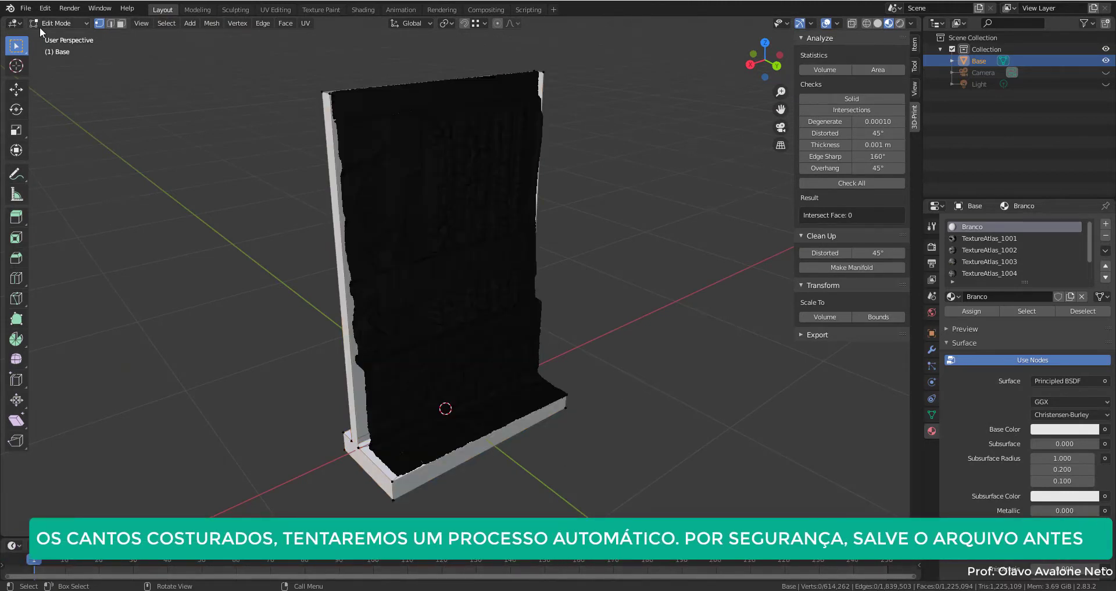
pyautogui.press('Tab')
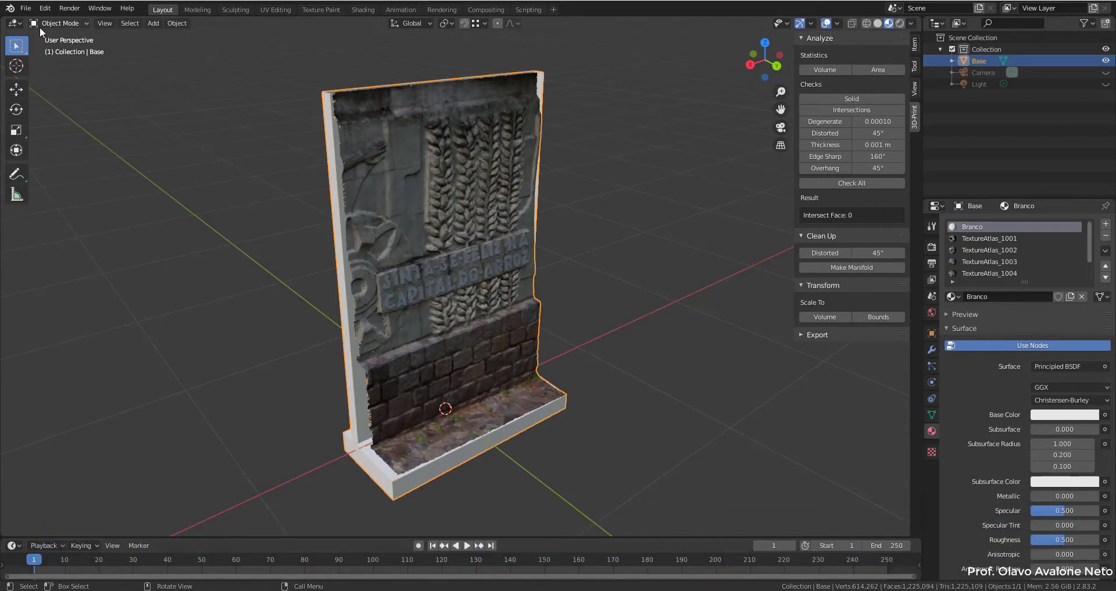
pyautogui.click(26, 8)
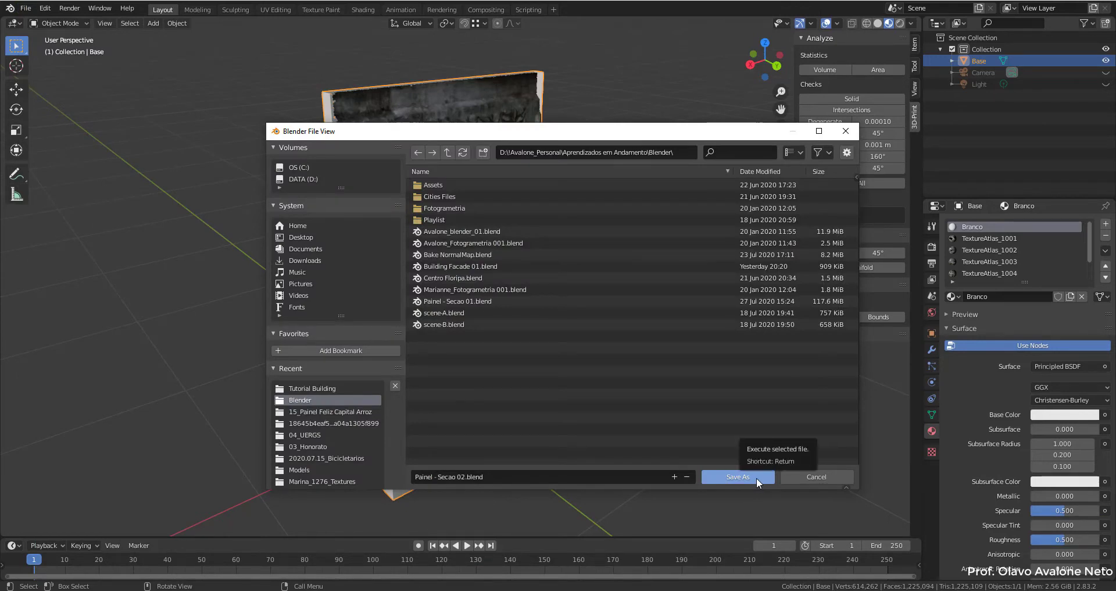
pyautogui.click(756, 477)
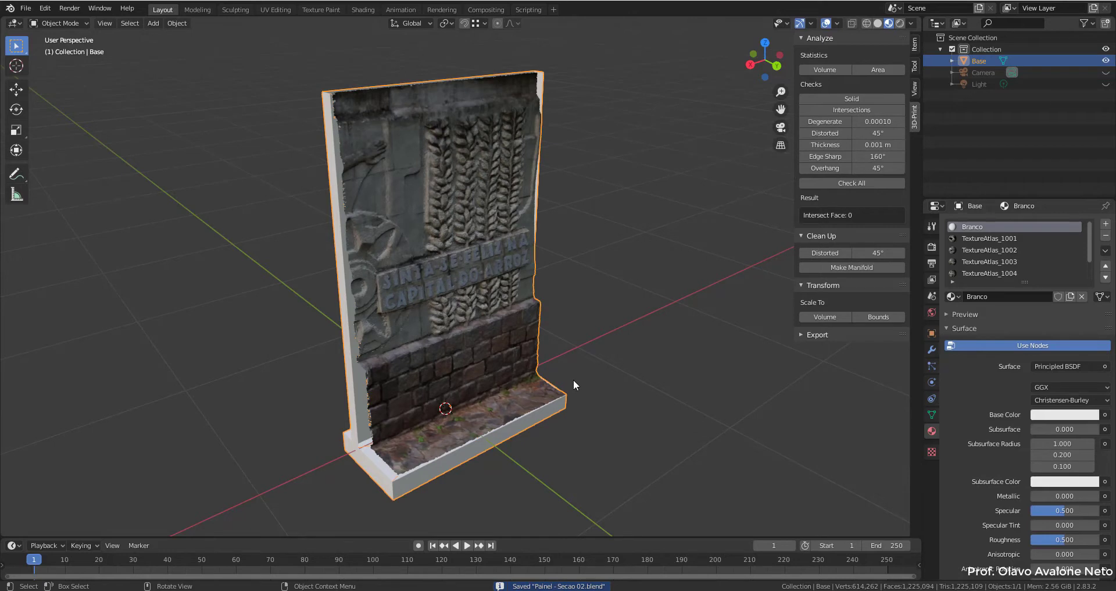
# Step: Run Make Manifold on the whole Base mesh in Edit Mode, then view the result from the side
pyautogui.press('Tab')
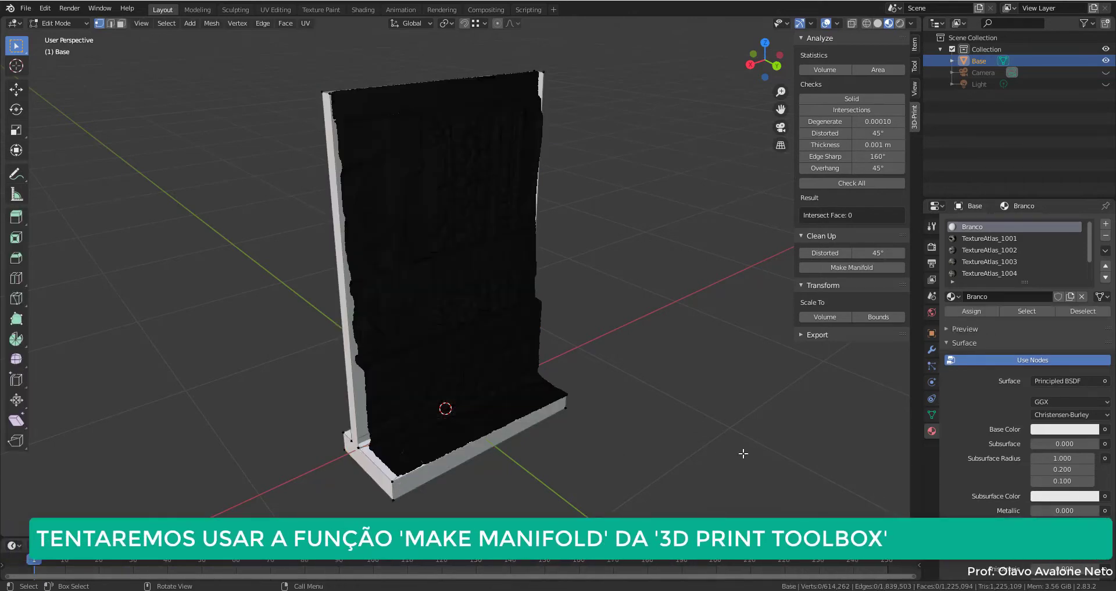
pyautogui.click(867, 266)
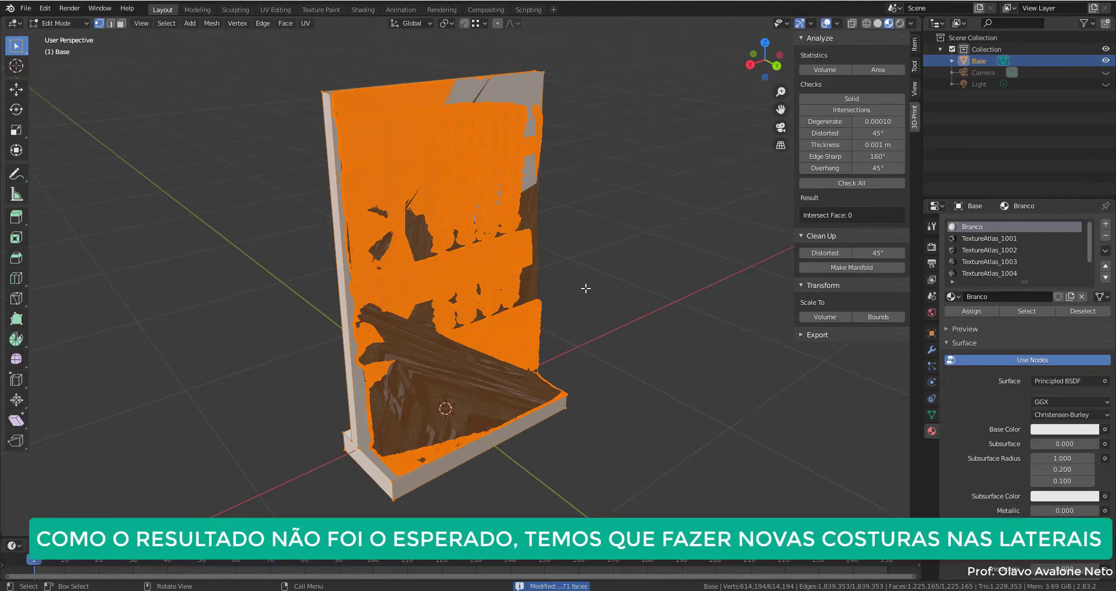
pyautogui.moveTo(585, 288)
pyautogui.mouseDown(button='middle')
pyautogui.moveTo(349, 428)
pyautogui.moveTo(588, 375)
pyautogui.moveTo(461, 419)
pyautogui.mouseUp(button='middle')
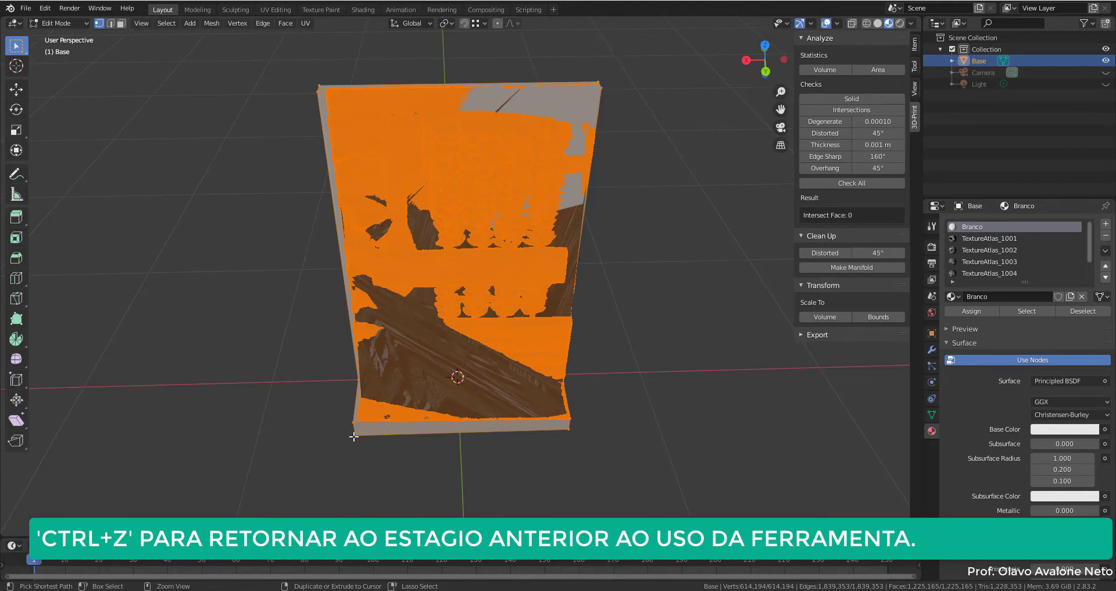
# Step: Undo the Make Manifold repair, restoring the Base mesh to 614,262 vertices
pyautogui.hotkey('ctrl', 'z')
pyautogui.moveTo(349, 424); pyautogui.dragTo(413, 424, button='middle')
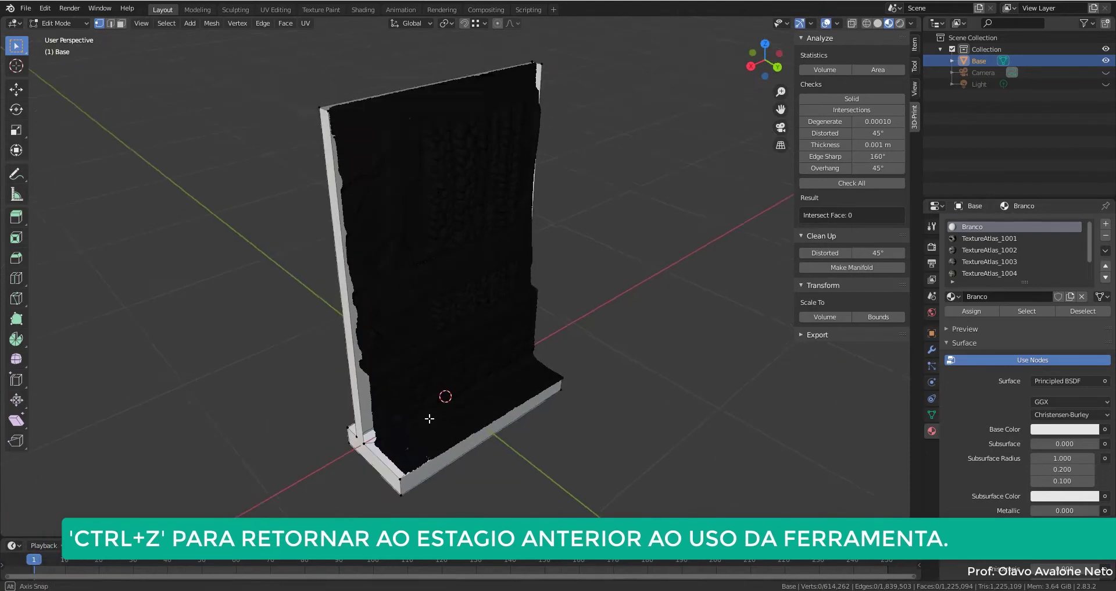
pyautogui.scroll(4, 401, 498)
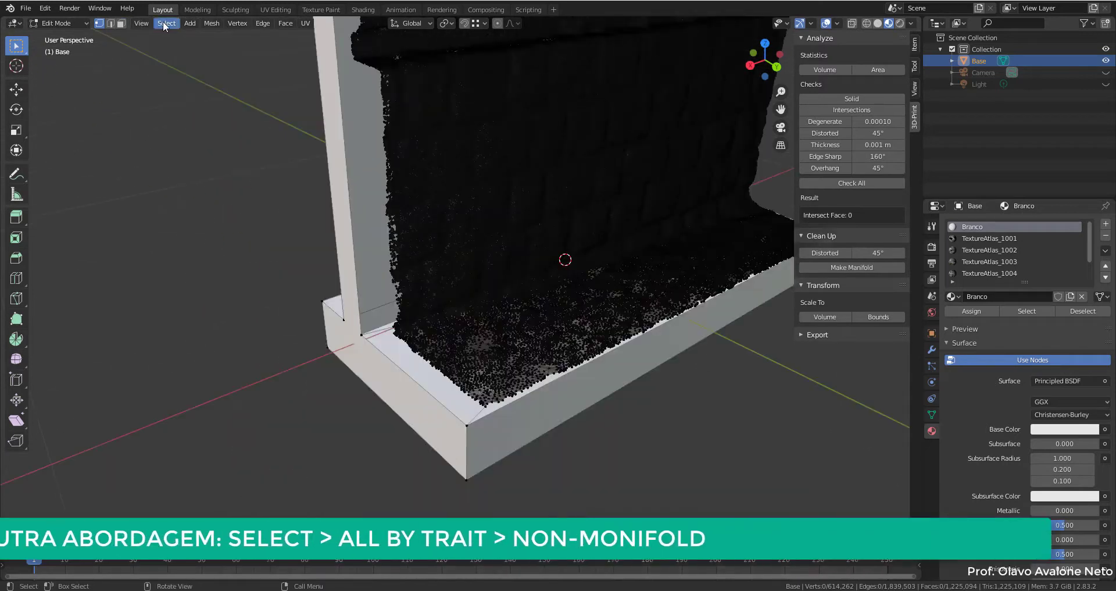
# Step: Select all non-manifold edges via Select All by Trait and switch to top view
pyautogui.click(165, 24)
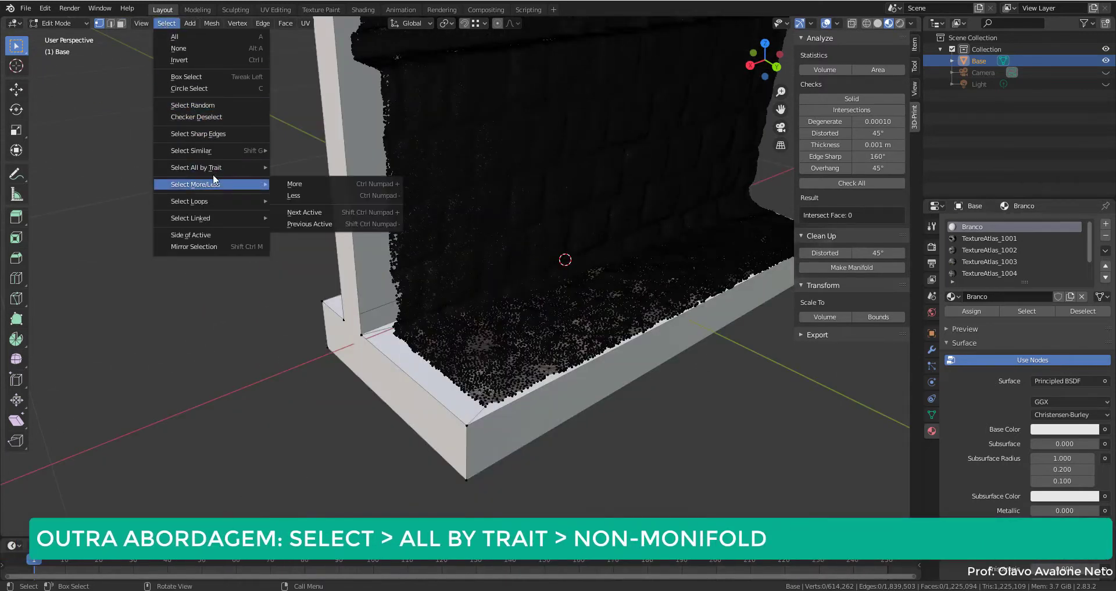
pyautogui.moveTo(209, 166)
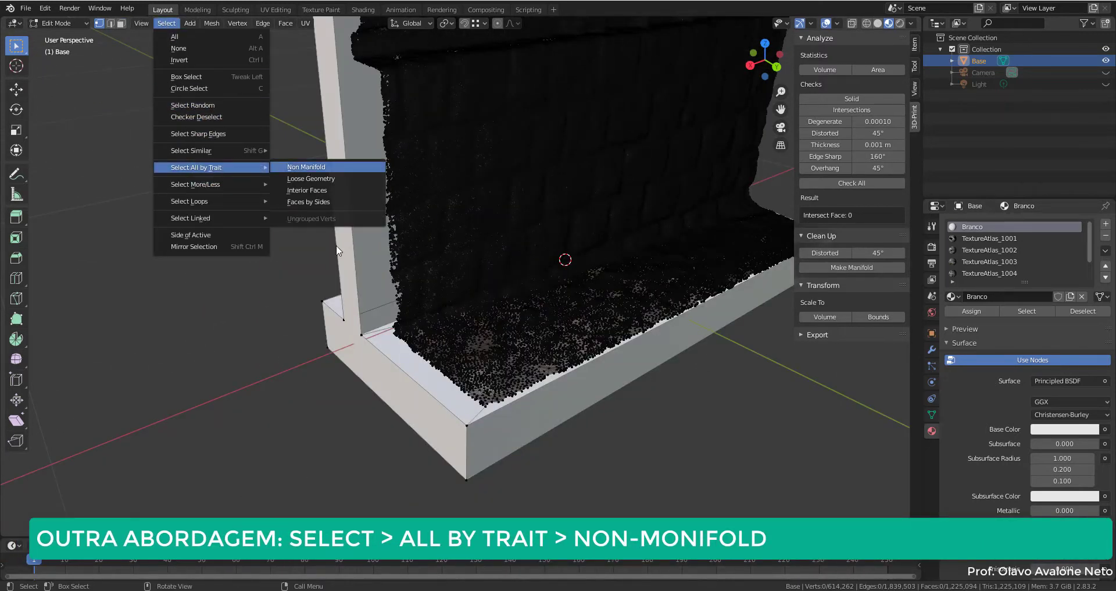
pyautogui.click(311, 168)
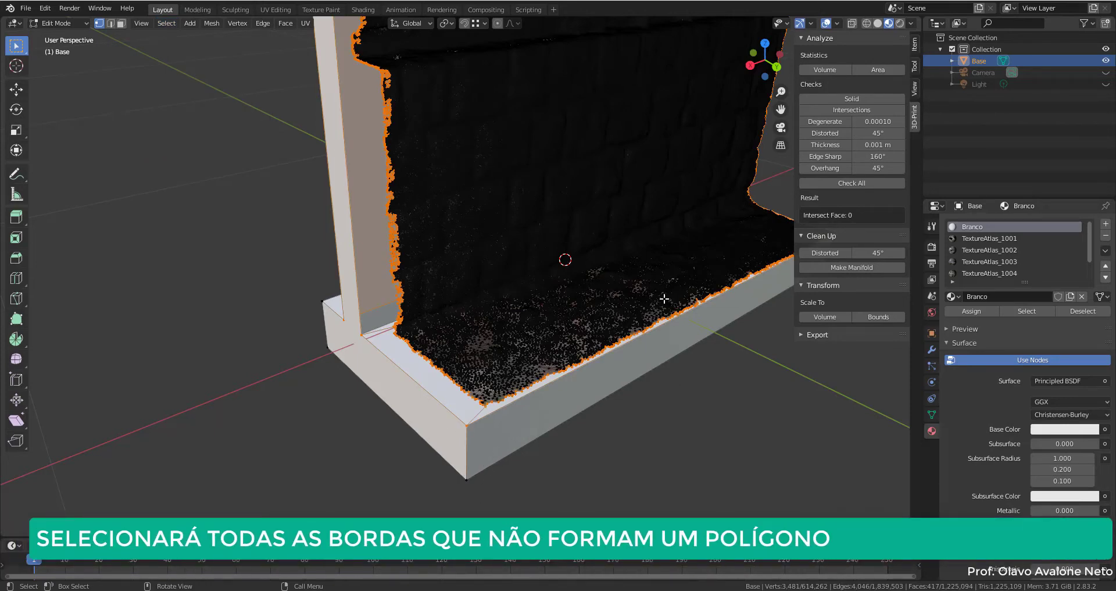
pyautogui.click(755, 50)
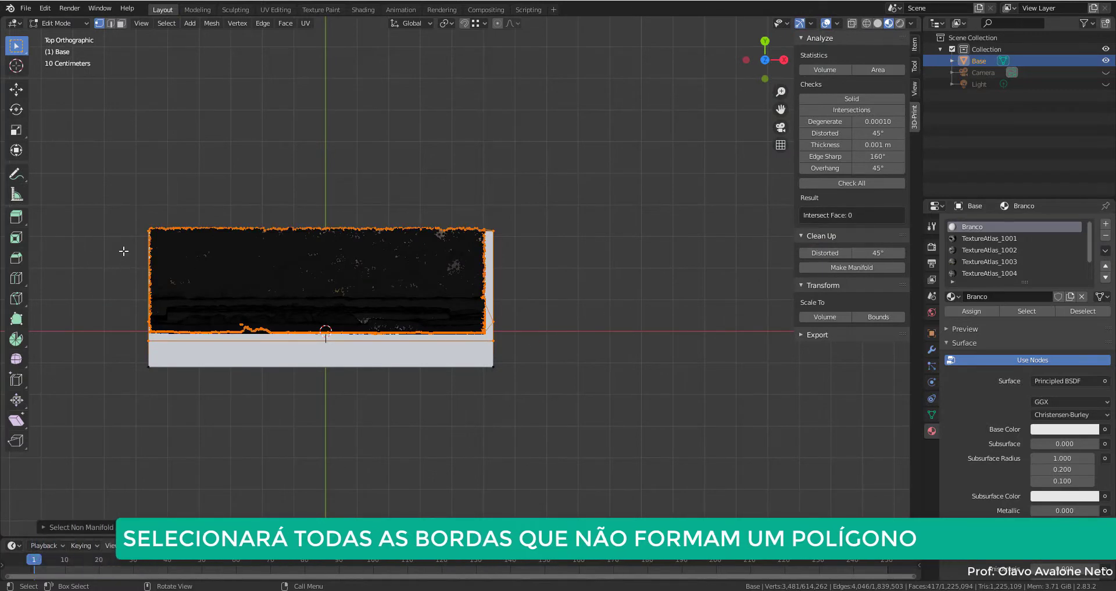
# Step: Deselect the relief's upper and side border edges from the non-manifold selection
pyautogui.keyDown('ctrl'); pyautogui.moveTo(132, 236); pyautogui.dragTo(601, 490); pyautogui.keyUp('ctrl')
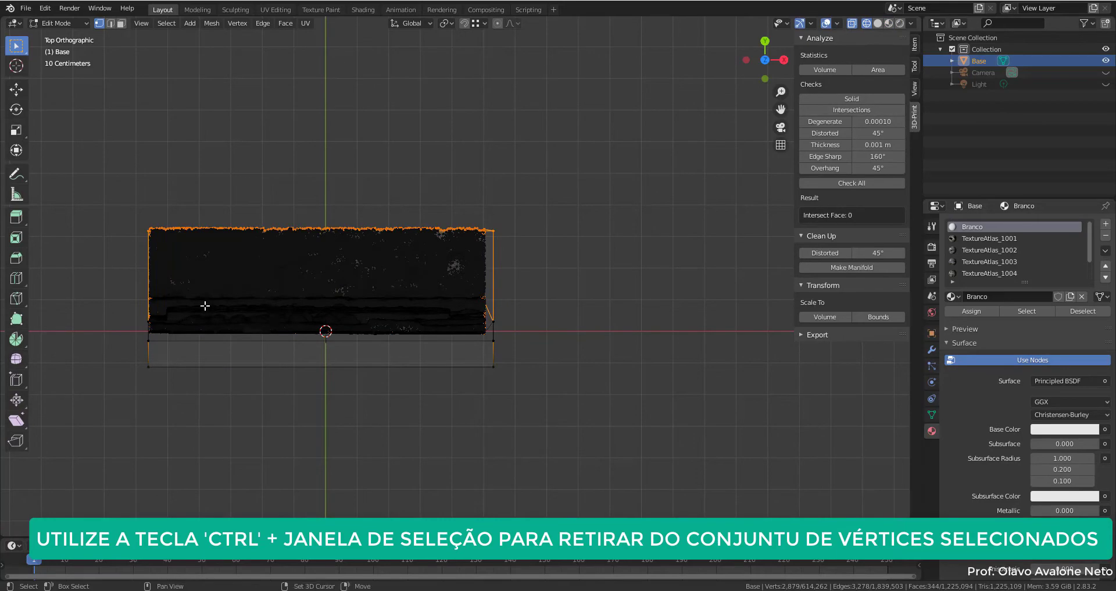
pyautogui.moveTo(128, 276); pyautogui.dragTo(628, 472)
pyautogui.keyDown('ctrl'); pyautogui.moveTo(92, 245); pyautogui.dragTo(630, 452); pyautogui.keyUp('ctrl')
pyautogui.moveTo(630, 451)
pyautogui.mouseDown(button='middle')
pyautogui.moveTo(469, 319)
pyautogui.moveTo(431, 414)
pyautogui.moveTo(534, 461)
pyautogui.moveTo(529, 448)
pyautogui.mouseUp(button='middle')
pyautogui.scroll(2, 468, 342)
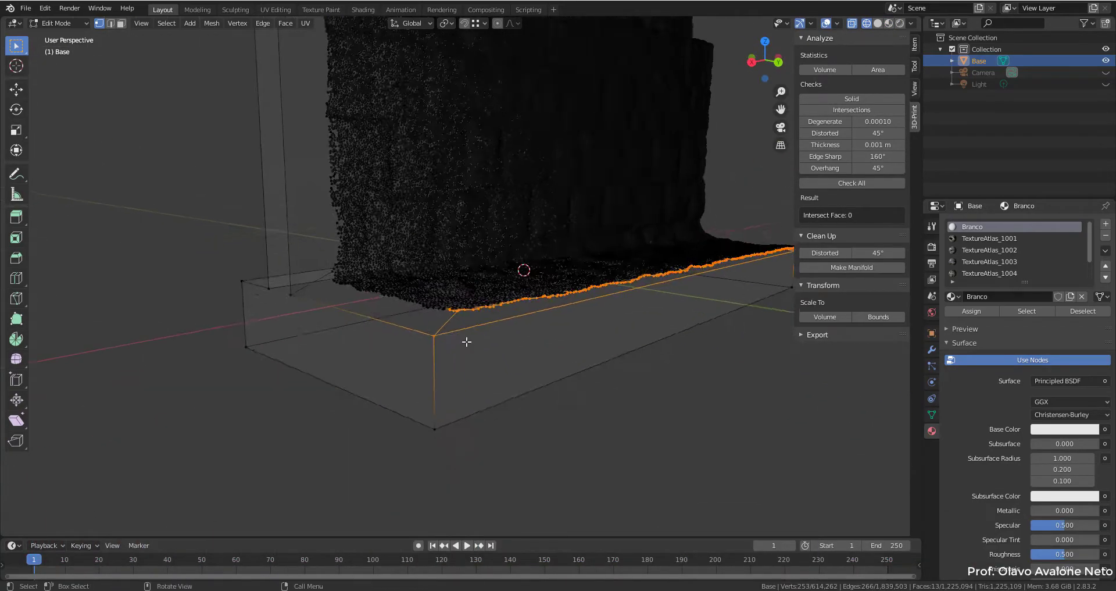
pyautogui.scroll(3, 429, 447)
# Step: Deselect the stray corner vertices, leaving only the front base loop selected
pyautogui.keyDown('ctrl'); pyautogui.click(429, 448); pyautogui.keyUp('ctrl')
pyautogui.scroll(-2, 429, 447)
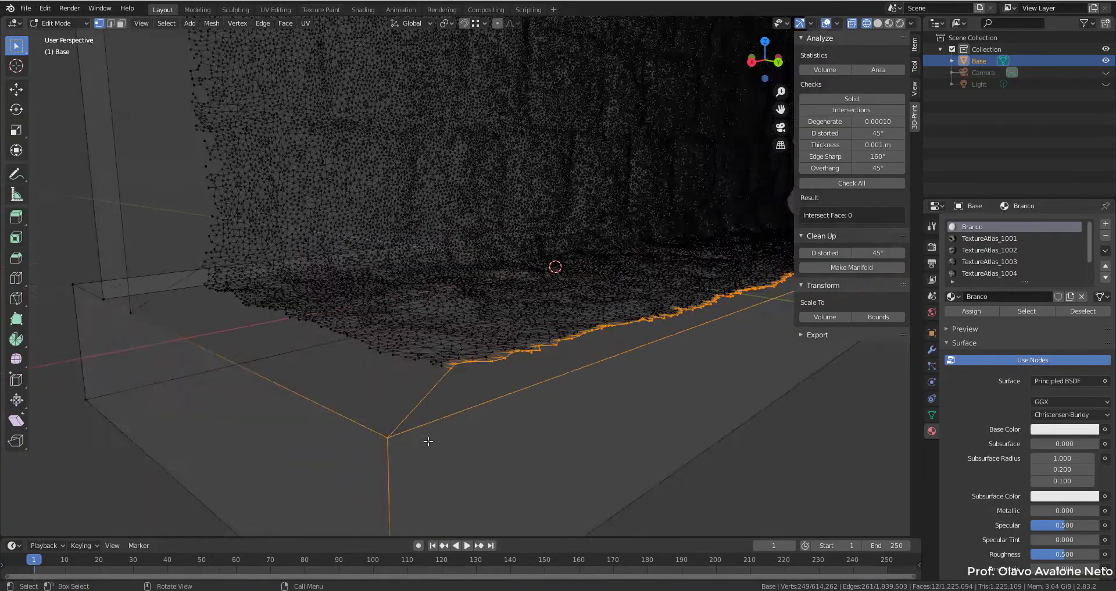
pyautogui.moveTo(429, 448); pyautogui.dragTo(367, 463, button='middle')
pyautogui.scroll(-2, 780, 401)
pyautogui.moveTo(781, 401)
pyautogui.mouseDown(button='middle')
pyautogui.moveTo(157, 456)
pyautogui.moveTo(192, 407)
pyautogui.moveTo(244, 454)
pyautogui.moveTo(431, 399)
pyautogui.moveTo(491, 367)
pyautogui.moveTo(471, 479)
pyautogui.mouseUp(button='middle')
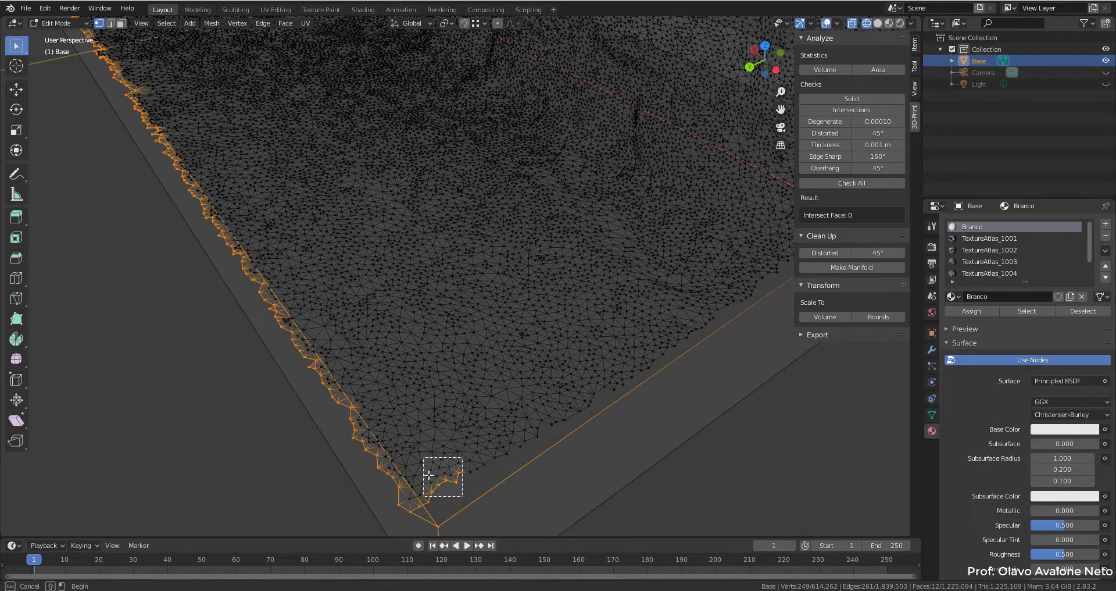
pyautogui.keyDown('ctrl'); pyautogui.moveTo(434, 508); pyautogui.dragTo(434, 508); pyautogui.keyUp('ctrl')
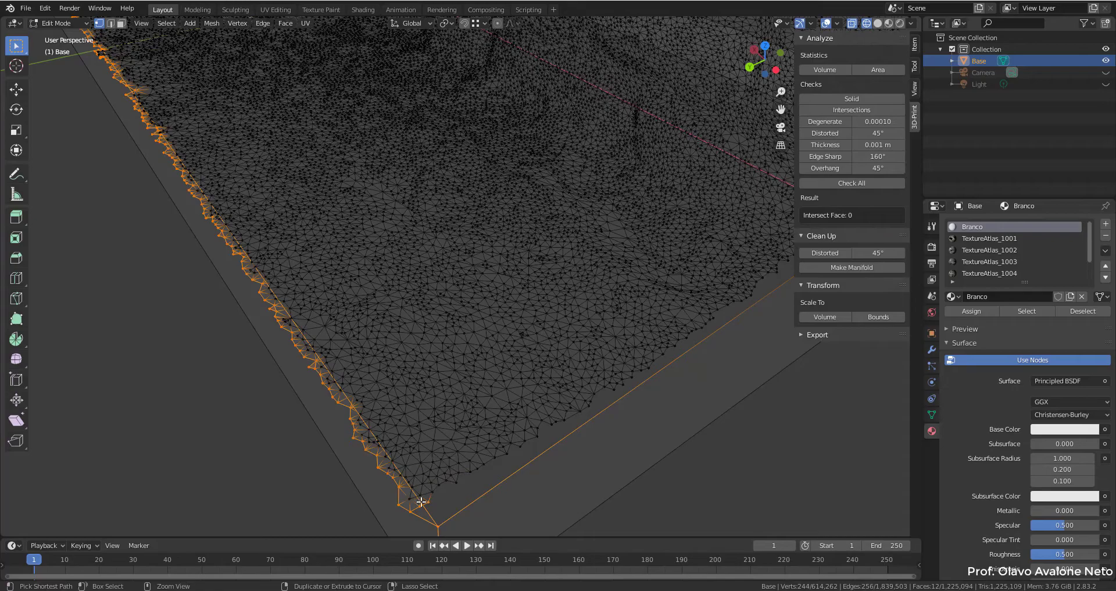
pyautogui.keyDown('ctrl'); pyautogui.moveTo(512, 519); pyautogui.dragTo(511, 518); pyautogui.keyUp('ctrl')
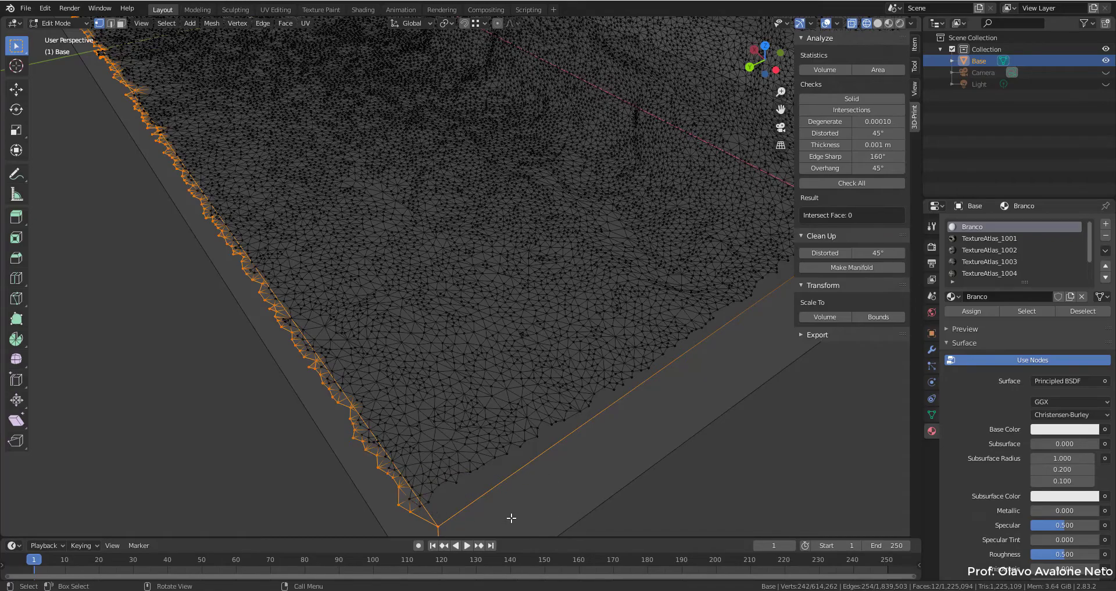
pyautogui.moveTo(511, 518)
pyautogui.mouseDown(button='middle')
pyautogui.moveTo(553, 448)
pyautogui.moveTo(607, 401)
pyautogui.moveTo(543, 438)
pyautogui.moveTo(788, 384)
pyautogui.moveTo(891, 392)
pyautogui.mouseUp(button='middle')
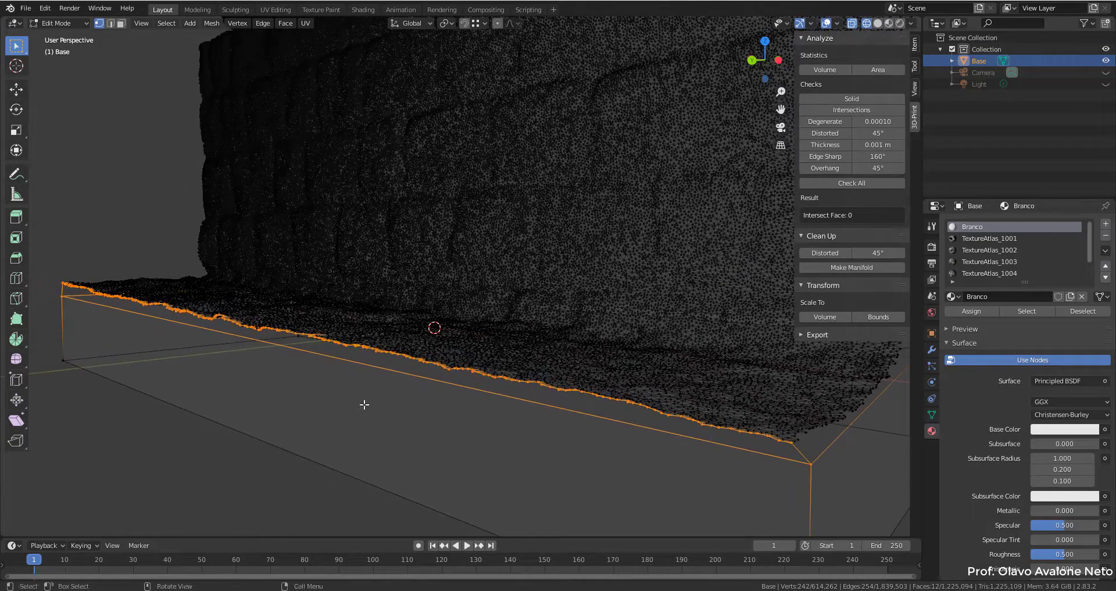
# Step: Fill the selected front border loop with a face using F
pyautogui.rightClick(382, 369)
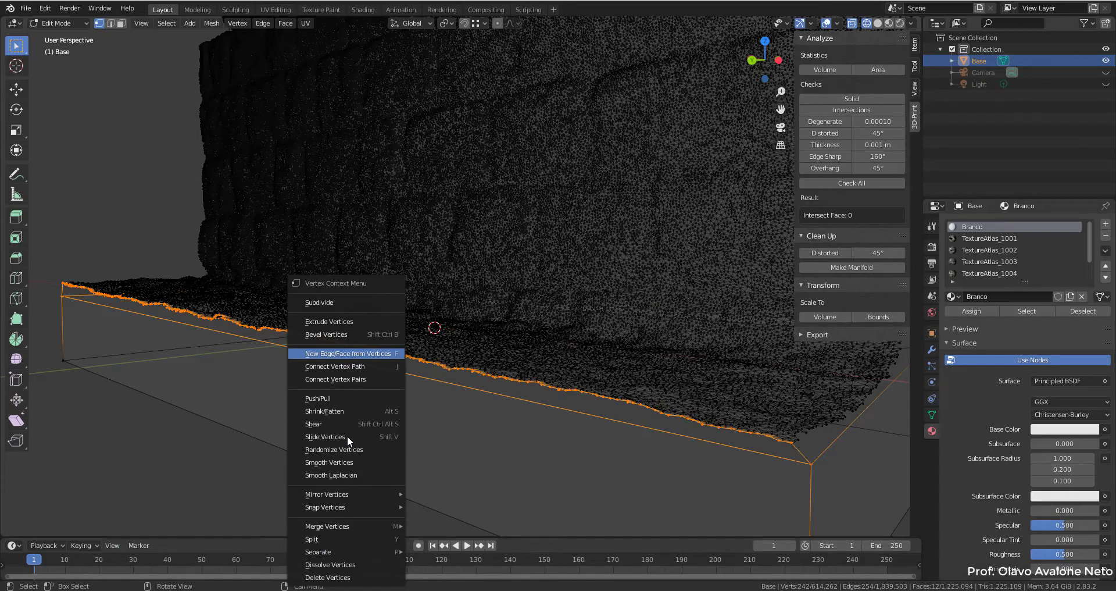
pyautogui.press('f')
pyautogui.click(362, 349)
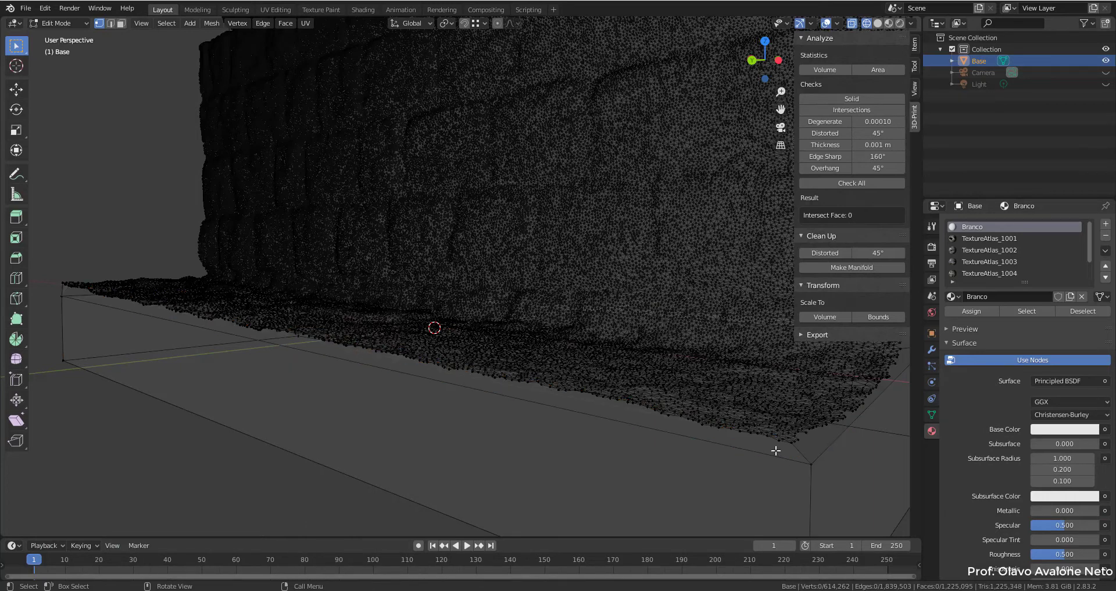
# Step: Inspect the new fill along the base in Material Preview, then return to wireframe display
pyautogui.click(890, 23)
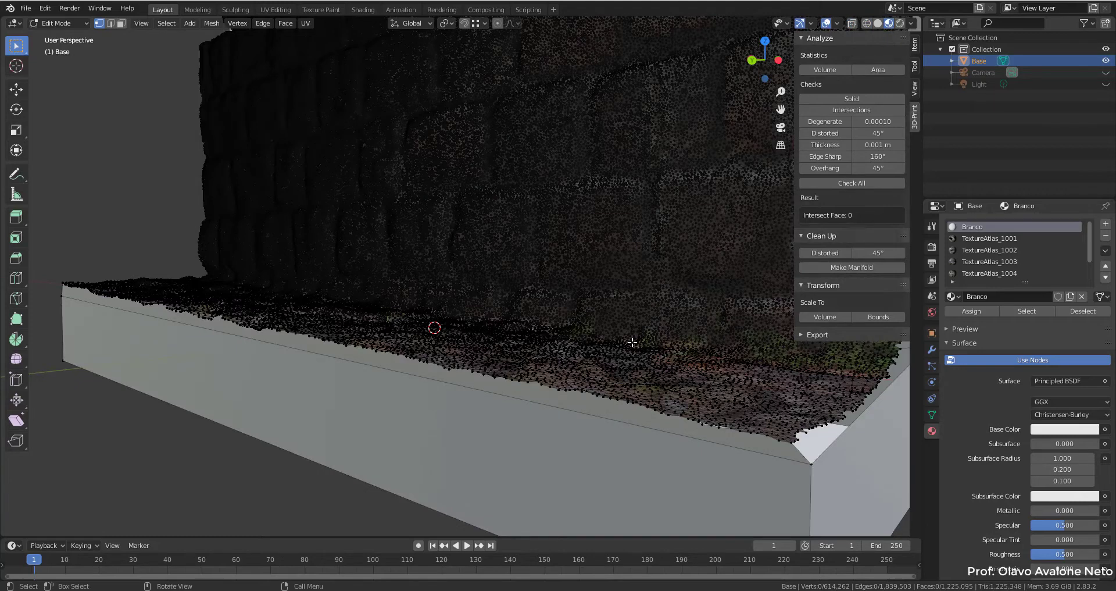
pyautogui.moveTo(633, 342)
pyautogui.mouseDown(button='middle')
pyautogui.moveTo(500, 320)
pyautogui.moveTo(494, 344)
pyautogui.moveTo(473, 311)
pyautogui.moveTo(429, 304)
pyautogui.moveTo(560, 369)
pyautogui.moveTo(357, 270)
pyautogui.moveTo(537, 399)
pyautogui.mouseUp(button='middle')
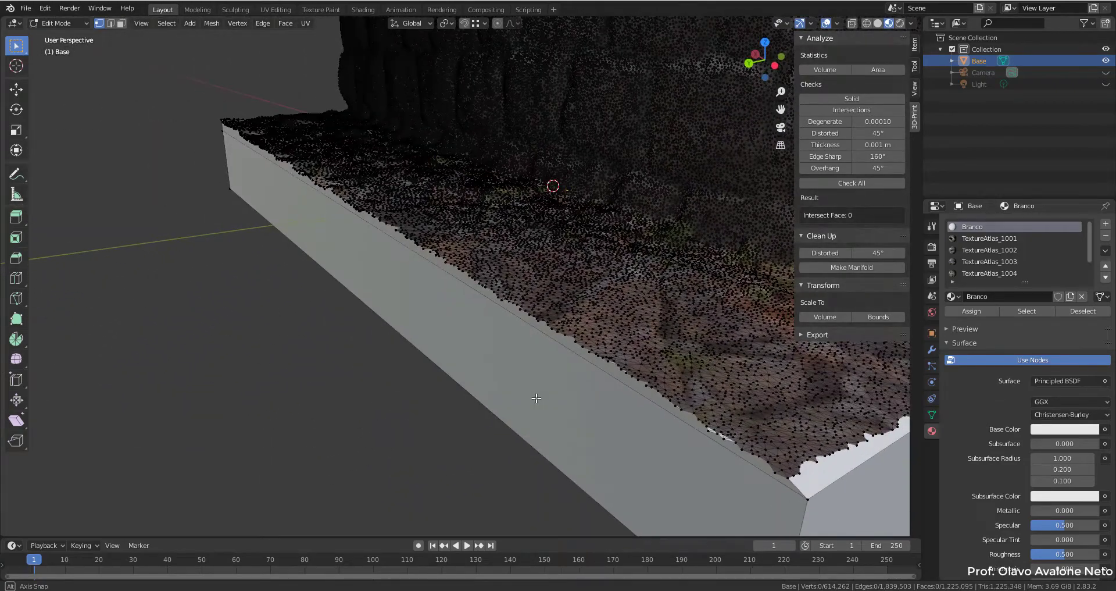
pyautogui.click(868, 23)
pyautogui.moveTo(324, 326); pyautogui.dragTo(463, 342, button='middle')
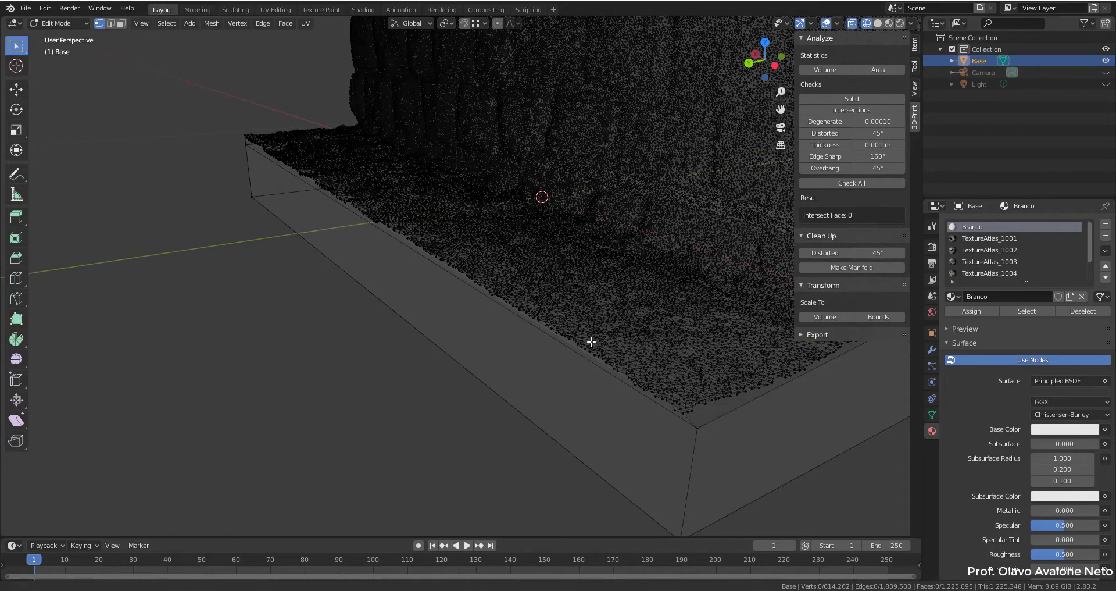
pyautogui.moveTo(591, 342); pyautogui.dragTo(620, 338, button='middle')
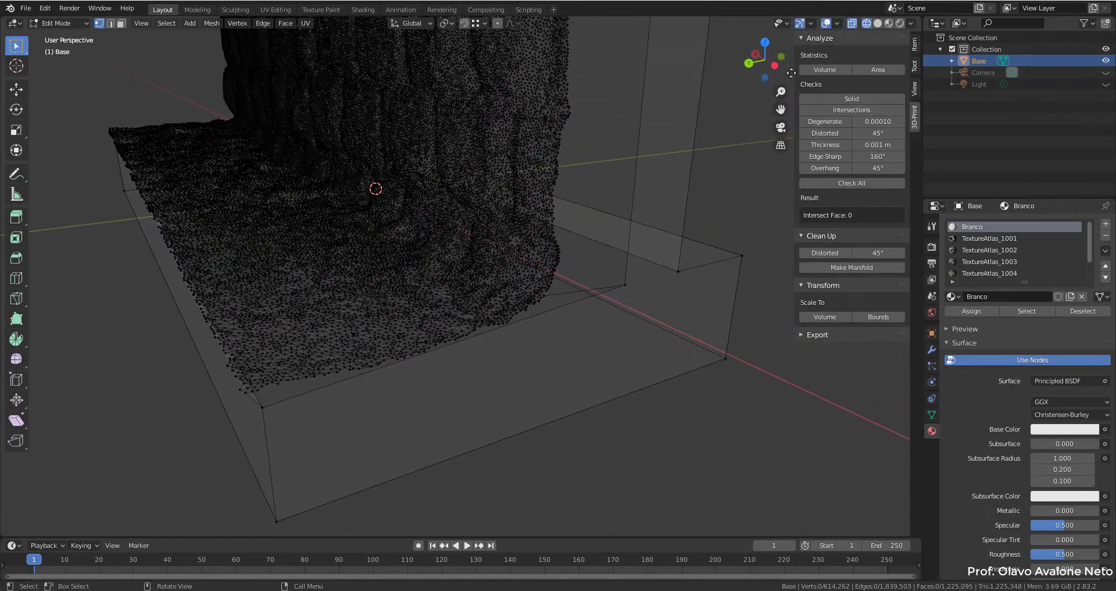
pyautogui.click(768, 43)
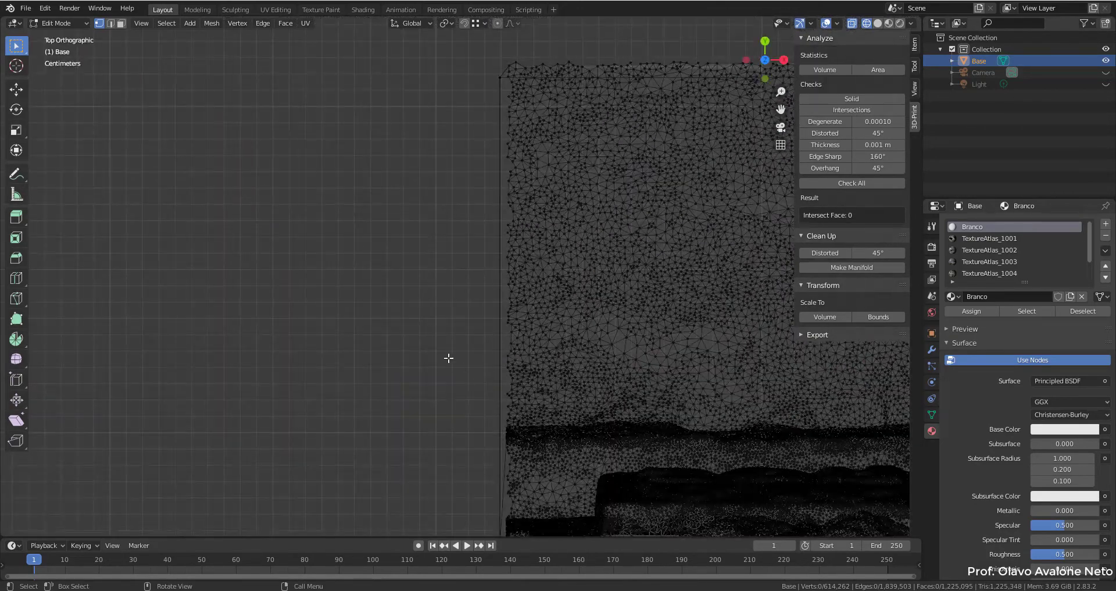
pyautogui.scroll(-3, 448, 357)
pyautogui.moveTo(456, 369)
pyautogui.mouseDown(button='middle')
pyautogui.moveTo(369, 144)
pyautogui.moveTo(408, 451)
pyautogui.moveTo(566, 335)
pyautogui.moveTo(473, 411)
pyautogui.moveTo(481, 420)
pyautogui.mouseUp(button='middle')
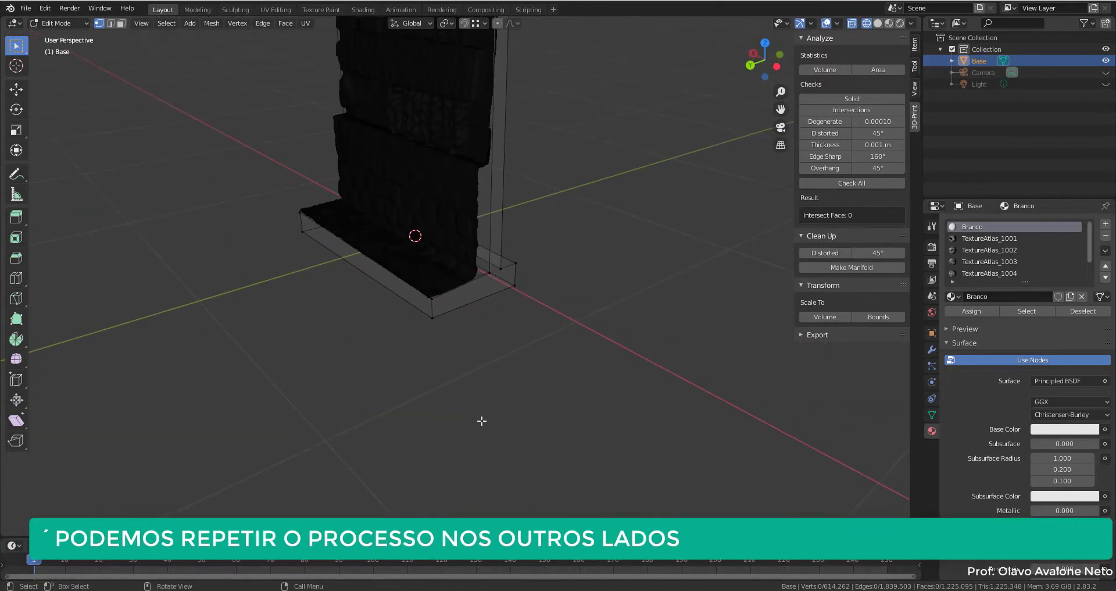
# Step: Clear the selection and reselect all non-manifold open edges, framing them in view
pyautogui.press('a')
pyautogui.press('KP_Decimal')
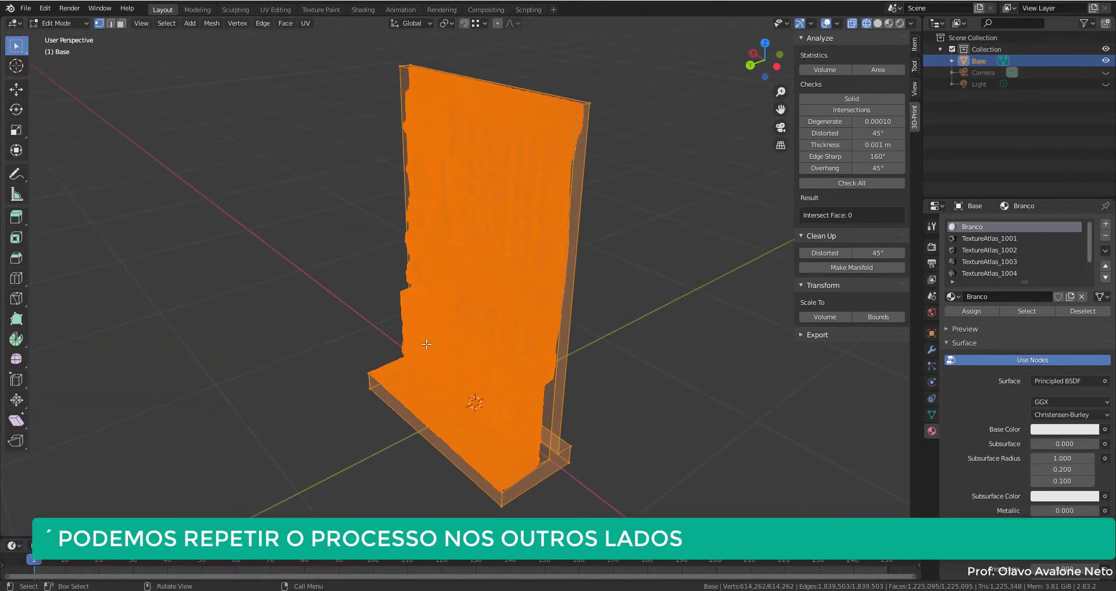
pyautogui.click(270, 377)
pyautogui.click(167, 24)
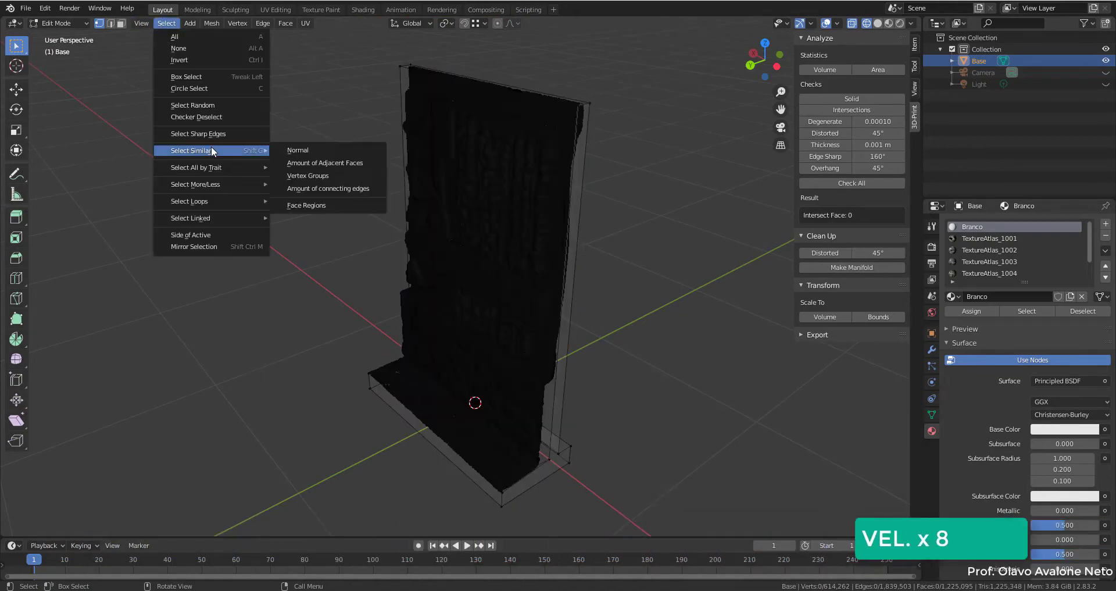
pyautogui.click(317, 167)
pyautogui.press('KP_Decimal')
# Step: Narrow the selection to one side's open border edge against the plate
pyautogui.moveTo(462, 271); pyautogui.dragTo(581, 287, button='middle')
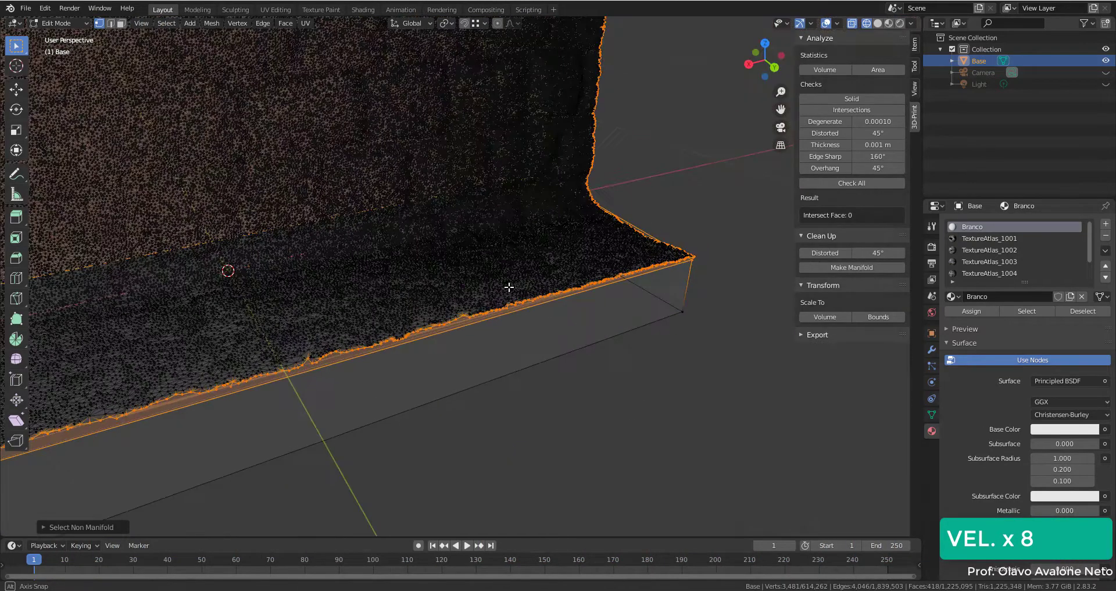
pyautogui.press('KP_7')
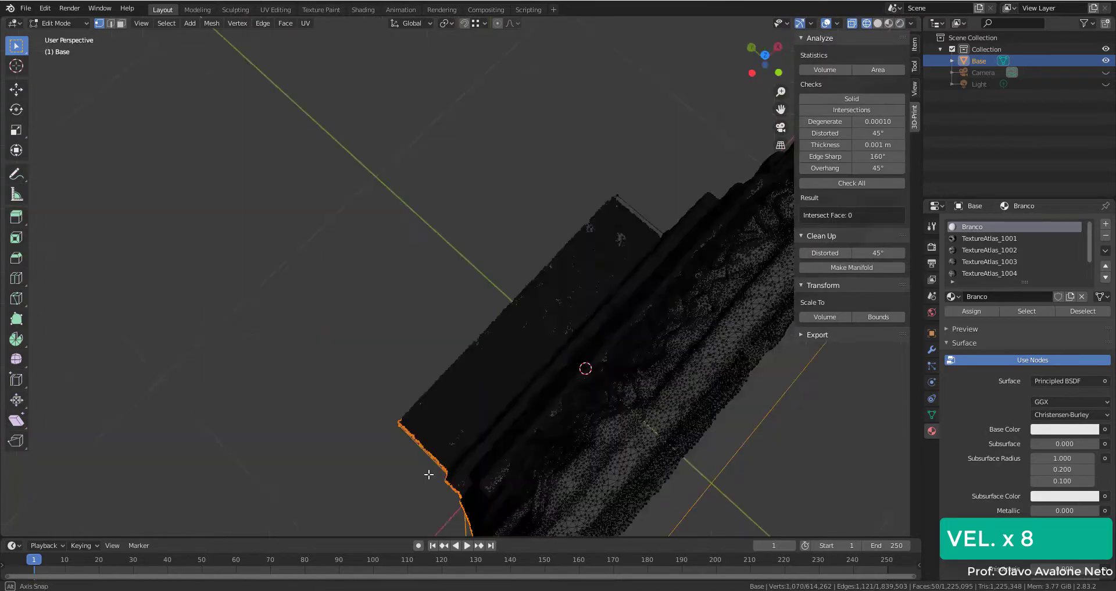
pyautogui.moveTo(576, 360); pyautogui.dragTo(726, 360, button='middle')
pyautogui.press('ctrl+KP_3')
pyautogui.scroll(3, 732, 352)
pyautogui.moveTo(732, 351); pyautogui.dragTo(767, 378)
pyautogui.moveTo(767, 378); pyautogui.dragTo(693, 399, button='middle')
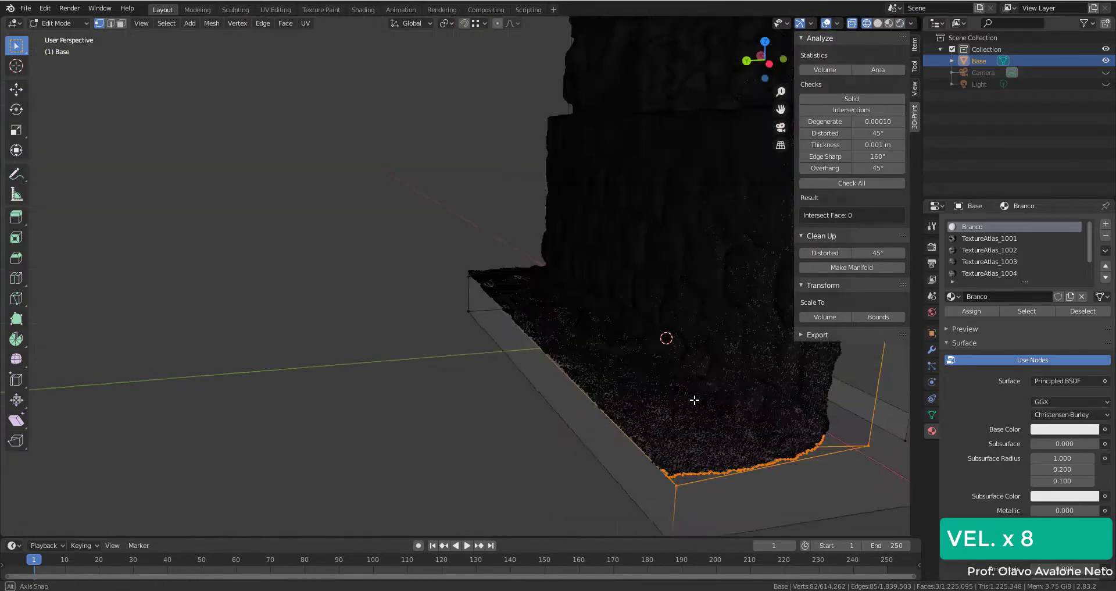
pyautogui.scroll(3, 693, 399)
pyautogui.moveTo(436, 300); pyautogui.dragTo(575, 315, button='middle')
pyautogui.scroll(-3, 575, 315)
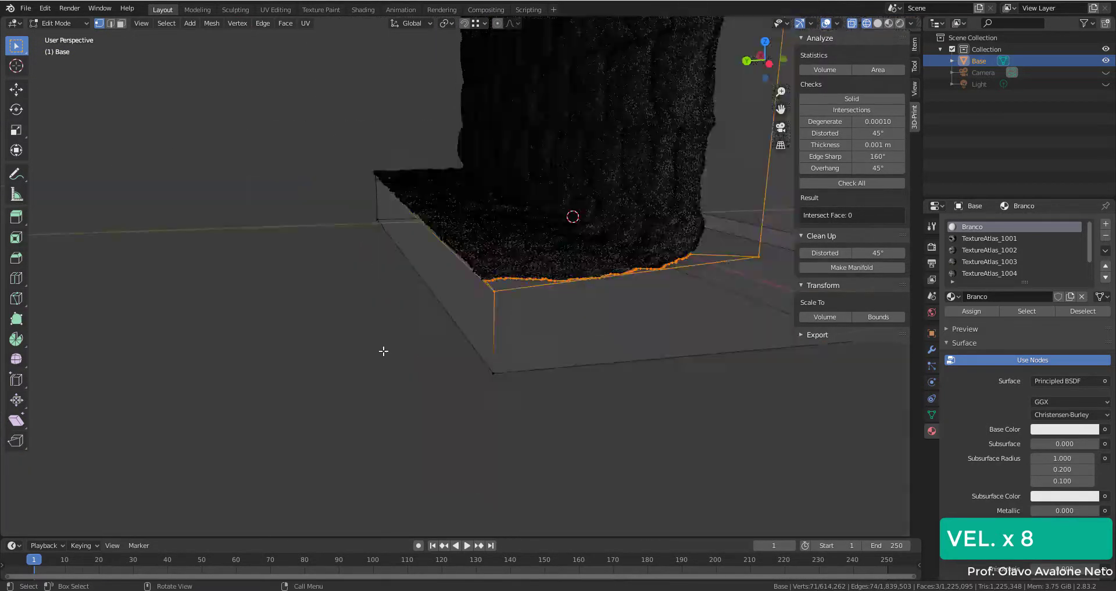
pyautogui.moveTo(384, 349); pyautogui.dragTo(411, 353, button='middle')
# Step: Bring up the Mesh and vertex context menus for the selected edge, dismissing them without merging
pyautogui.click(212, 24)
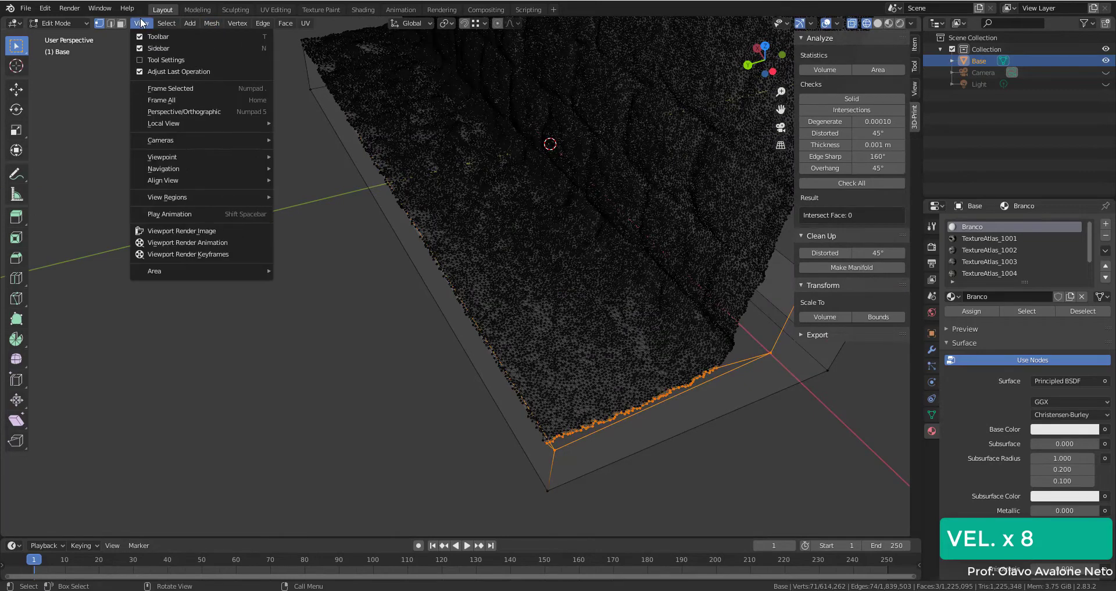
pyautogui.rightClick(331, 371)
pyautogui.moveTo(276, 526)
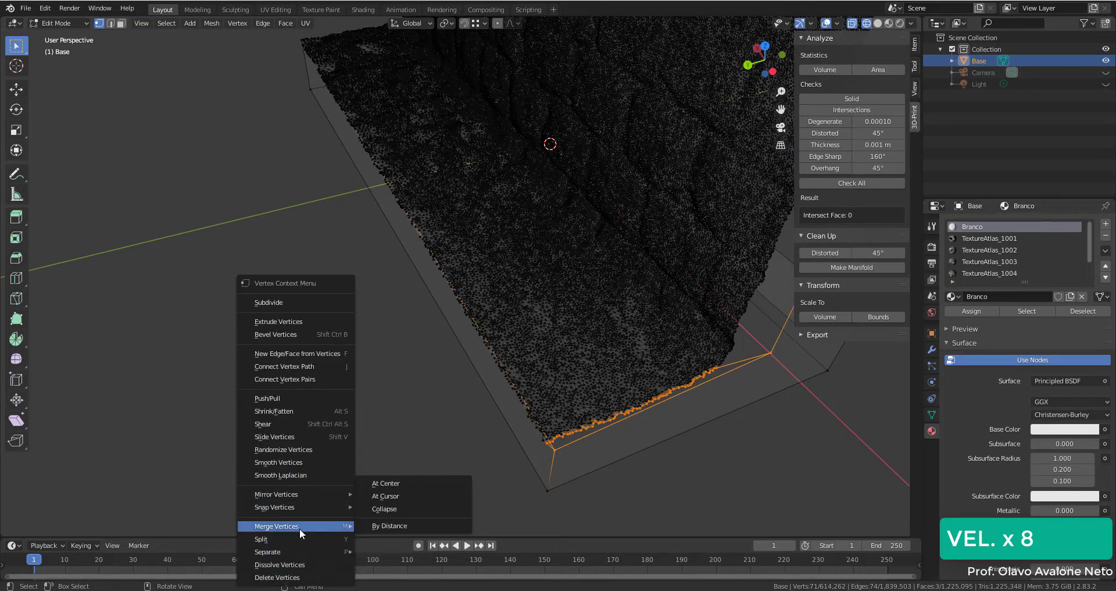
pyautogui.click(405, 431)
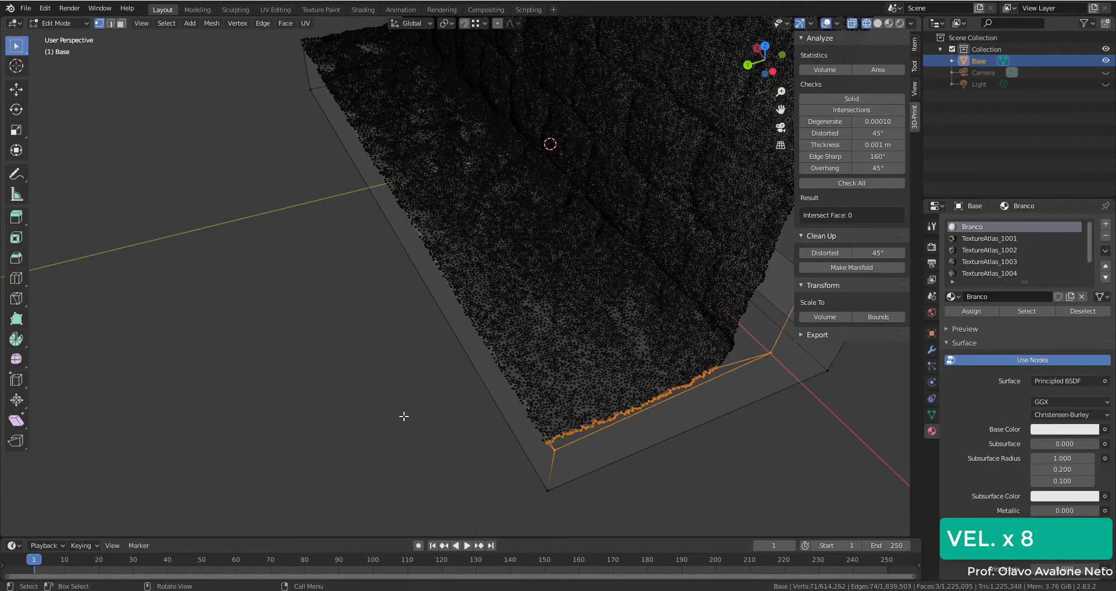
pyautogui.scroll(-8, 404, 417)
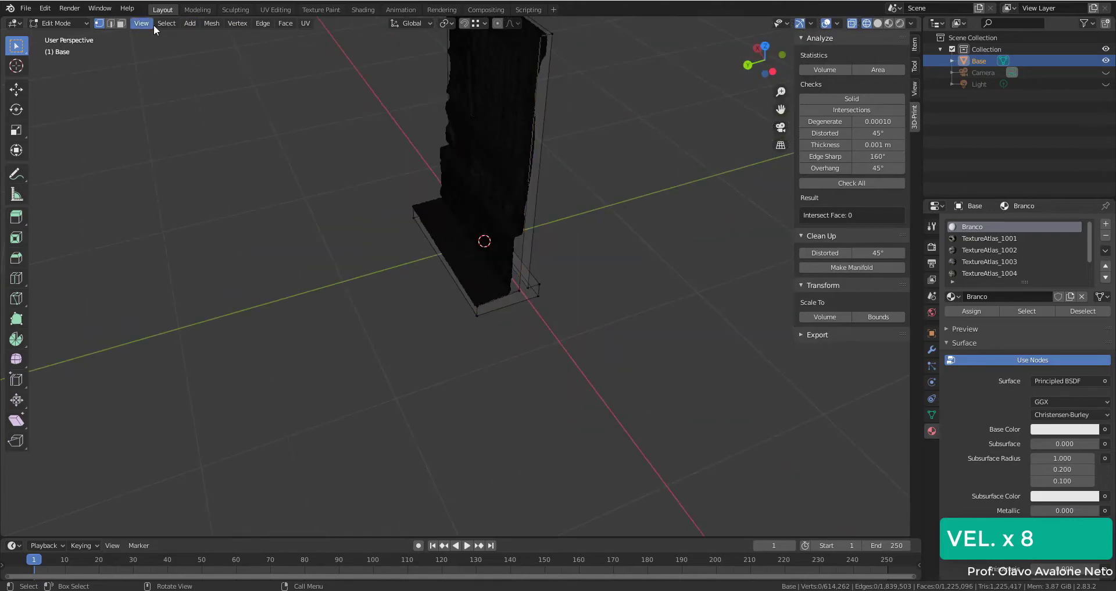
# Step: Select the non-manifold edges and fill the open side border with a face
pyautogui.hotkey('shift', 'ctrl', 'alt', 'm')
pyautogui.moveTo(416, 374)
pyautogui.mouseDown(button='middle')
pyautogui.moveTo(484, 324)
pyautogui.moveTo(469, 374)
pyautogui.mouseUp(button='middle')
pyautogui.scroll(6, 689, 526)
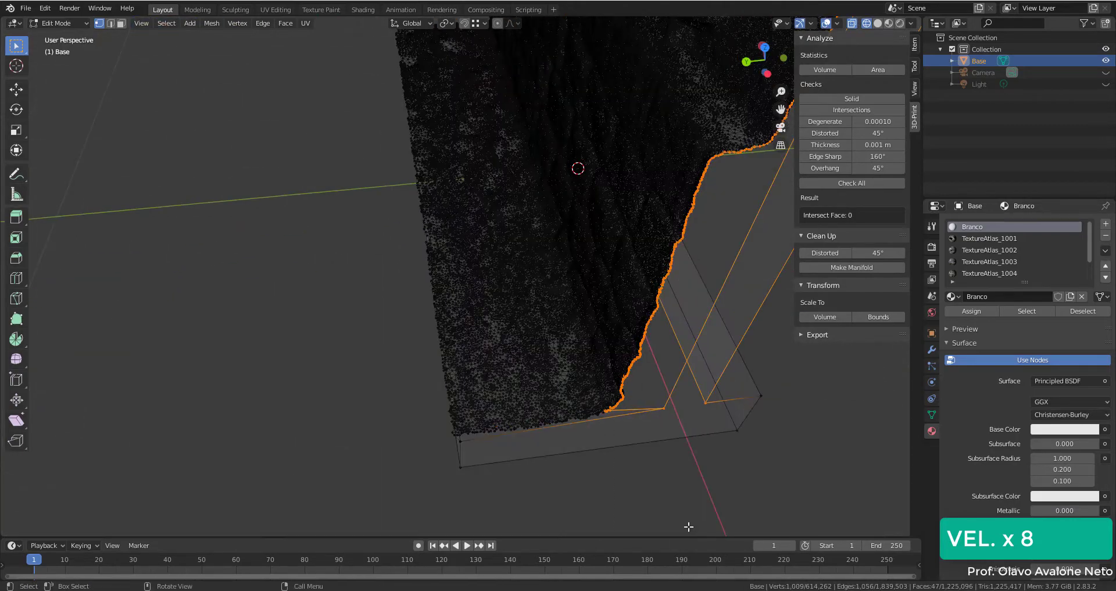
pyautogui.moveTo(688, 526); pyautogui.dragTo(598, 392, button='middle')
pyautogui.scroll(3, 503, 304)
pyautogui.moveTo(503, 304); pyautogui.dragTo(521, 270, button='middle')
pyautogui.scroll(-2, 519, 474)
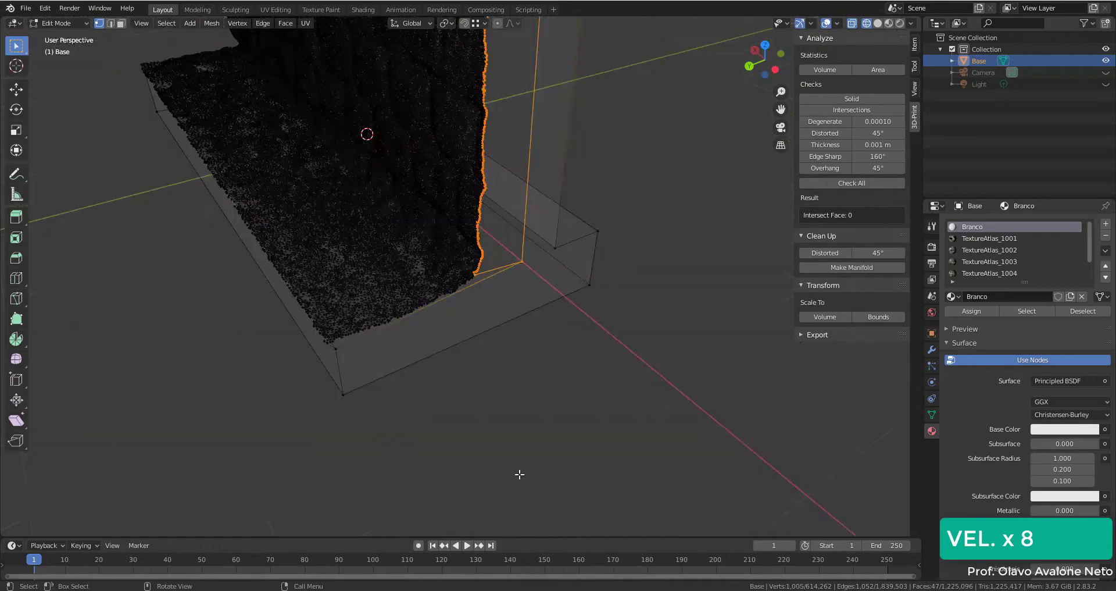
pyautogui.moveTo(519, 474)
pyautogui.mouseDown(button='middle')
pyautogui.moveTo(426, 461)
pyautogui.moveTo(466, 237)
pyautogui.moveTo(634, 287)
pyautogui.moveTo(647, 335)
pyautogui.moveTo(386, 100)
pyautogui.moveTo(451, 180)
pyautogui.moveTo(431, 149)
pyautogui.mouseUp(button='middle')
pyautogui.scroll(2, 386, 99)
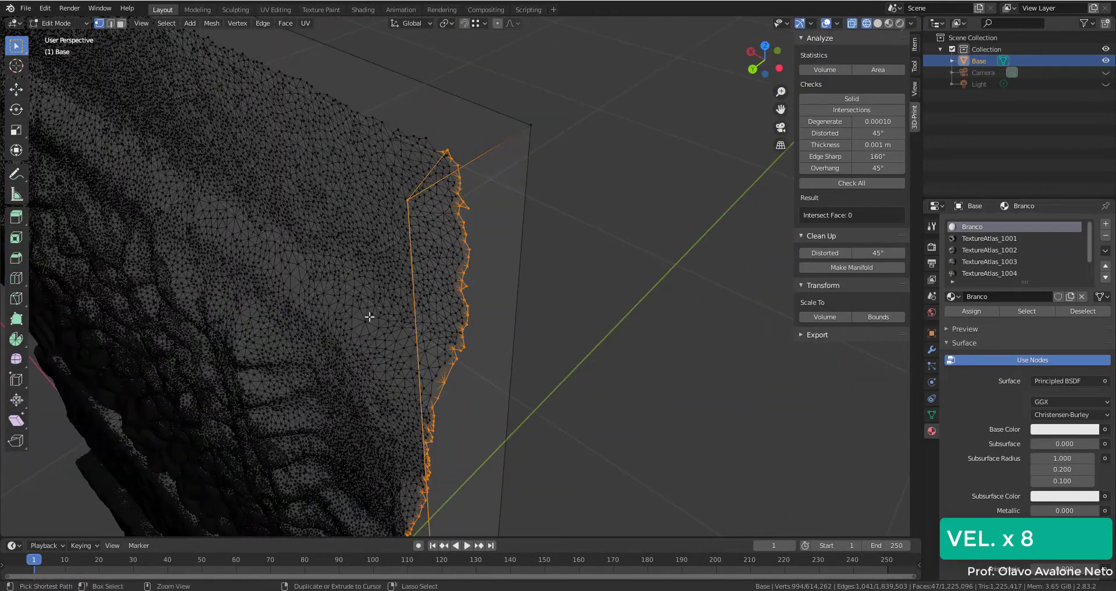
pyautogui.moveTo(525, 202); pyautogui.dragTo(424, 392, button='middle')
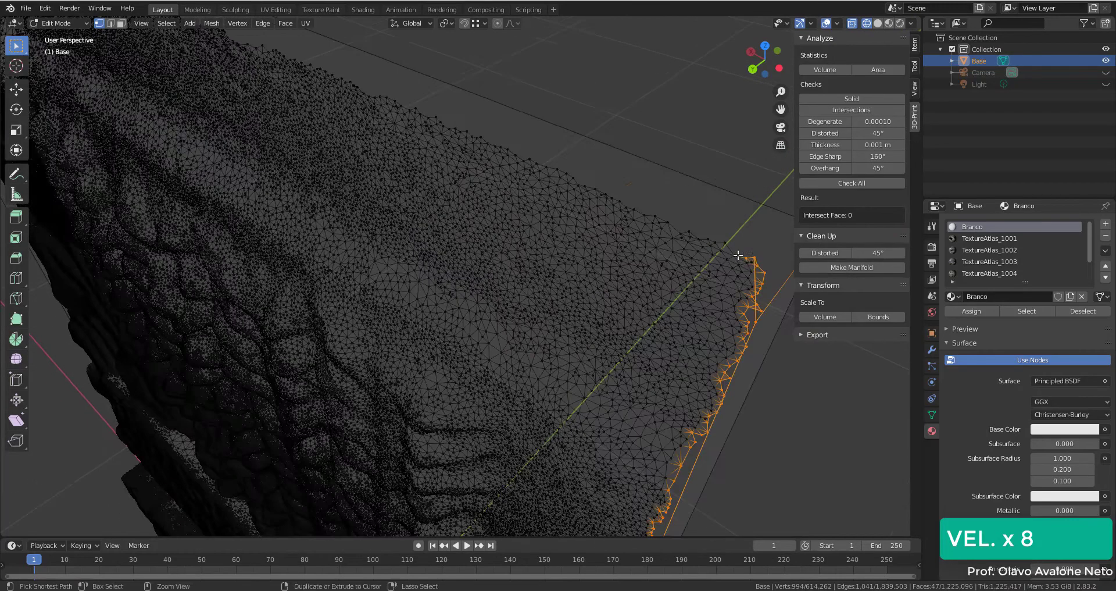
pyautogui.scroll(2, 509, 349)
pyautogui.press('f')
# Step: Move a corner vertex -0.02287 m along Y to line it up with the plate
pyautogui.hotkey('alt', 'a')
pyautogui.scroll(2, 521, 302)
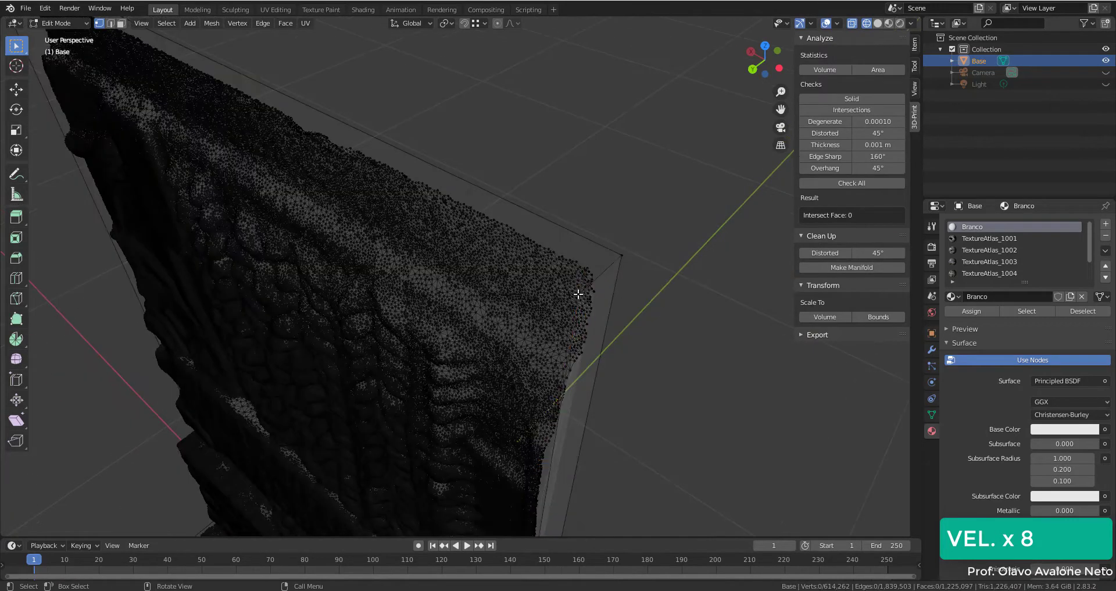
pyautogui.scroll(4, 527, 360)
pyautogui.press('g')
pyautogui.press('y')
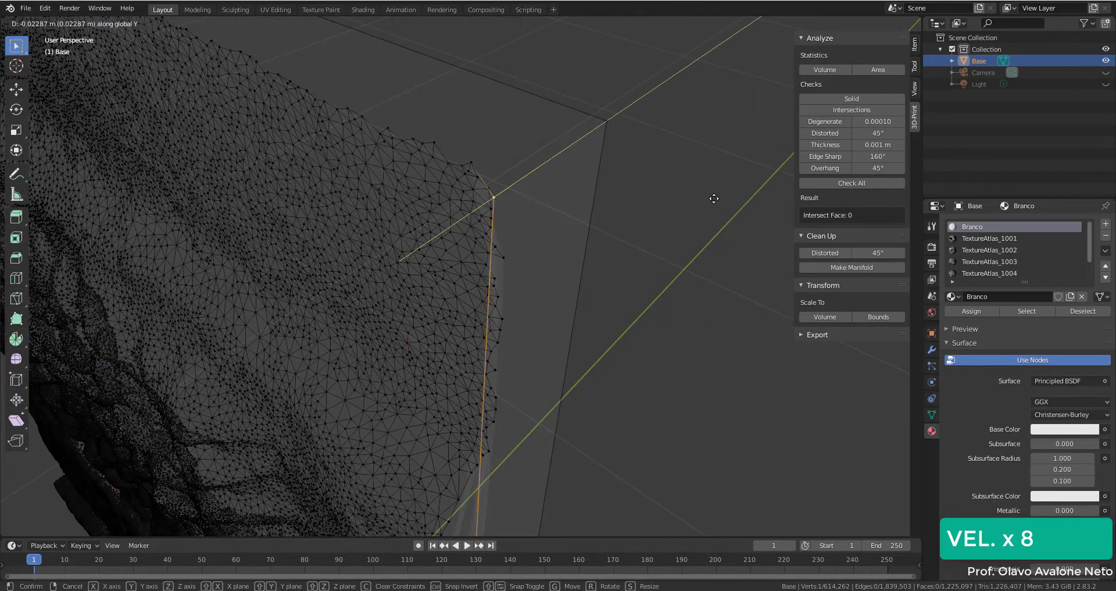
pyautogui.click(742, 173)
pyautogui.moveTo(741, 174); pyautogui.dragTo(535, 361, button='middle')
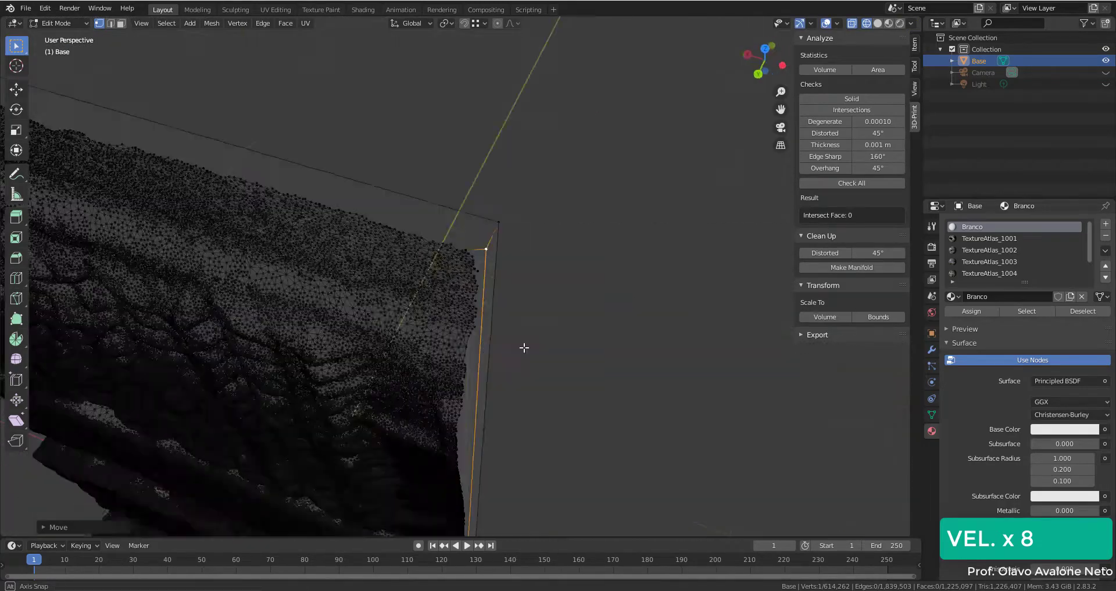
pyautogui.moveTo(745, 215)
pyautogui.mouseDown(button='middle')
pyautogui.moveTo(671, 194)
pyautogui.moveTo(487, 294)
pyautogui.moveTo(508, 453)
pyautogui.moveTo(609, 424)
pyautogui.moveTo(461, 336)
pyautogui.moveTo(324, 379)
pyautogui.moveTo(261, 261)
pyautogui.mouseUp(button='middle')
pyautogui.click(507, 453)
# Step: Reselect the remaining non-manifold border edges and view the mesh from behind
pyautogui.click(166, 23)
pyautogui.click(212, 154)
pyautogui.click(778, 65)
# Step: Box-deselect extra border vertices, keeping only the bottom edge strip selected
pyautogui.scroll(5, 586, 312)
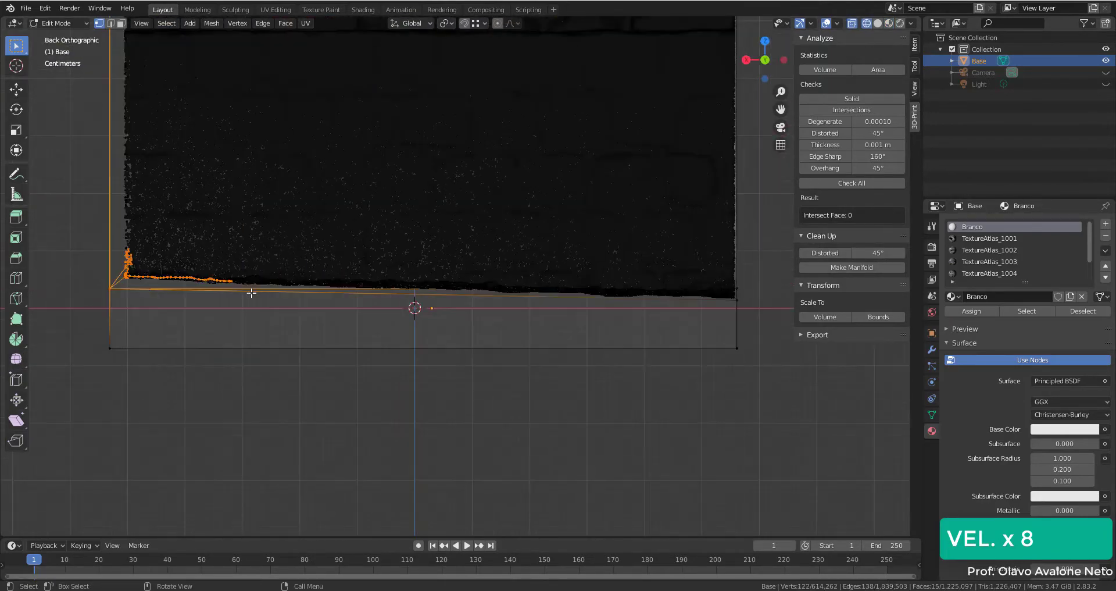
pyautogui.moveTo(586, 312); pyautogui.dragTo(289, 394, button='middle')
pyautogui.moveTo(292, 156); pyautogui.dragTo(364, 221)
pyautogui.moveTo(363, 221); pyautogui.dragTo(369, 331, button='middle')
pyautogui.scroll(-3, 331, 322)
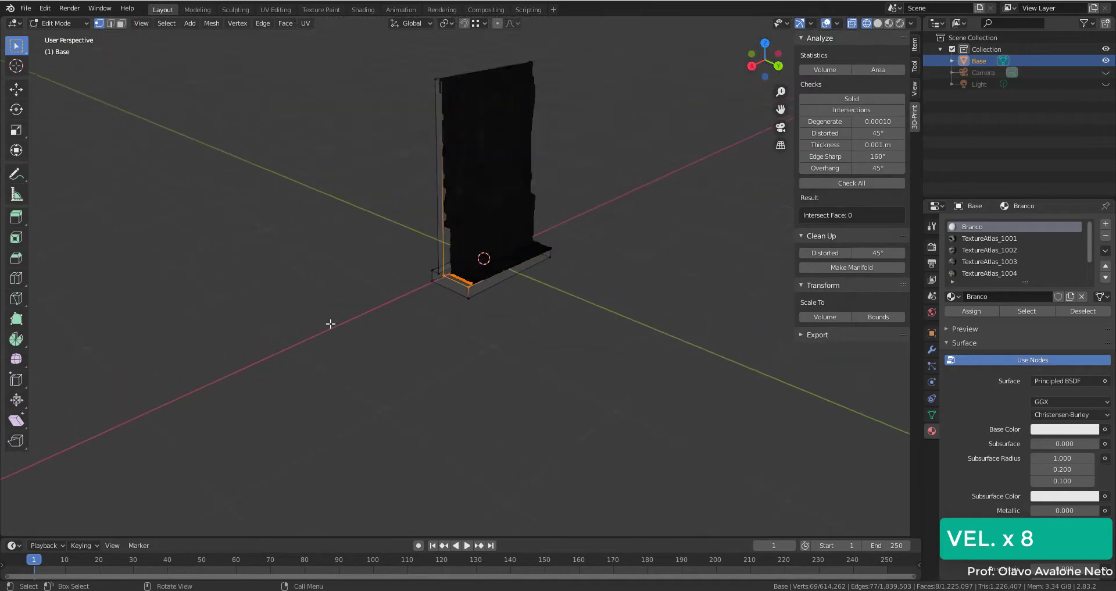
pyautogui.scroll(3, 349, 349)
pyautogui.scroll(2, 403, 513)
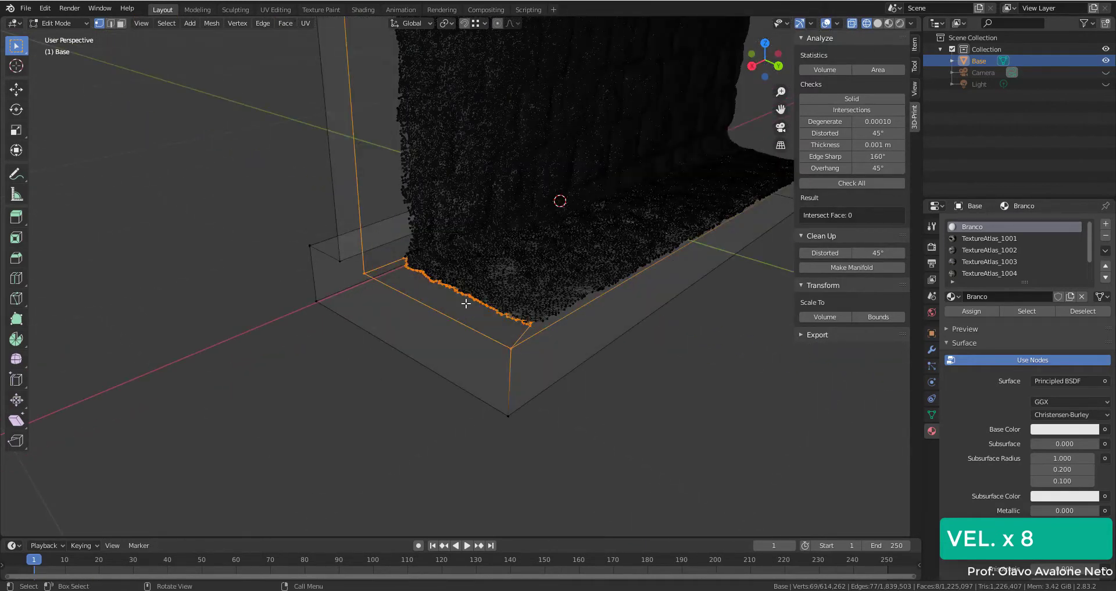
pyautogui.scroll(3, 418, 448)
pyautogui.scroll(-3, 417, 448)
# Step: Inspect the bottom border in Material Preview and X-ray wireframe, then return to Solid shading
pyautogui.click(890, 24)
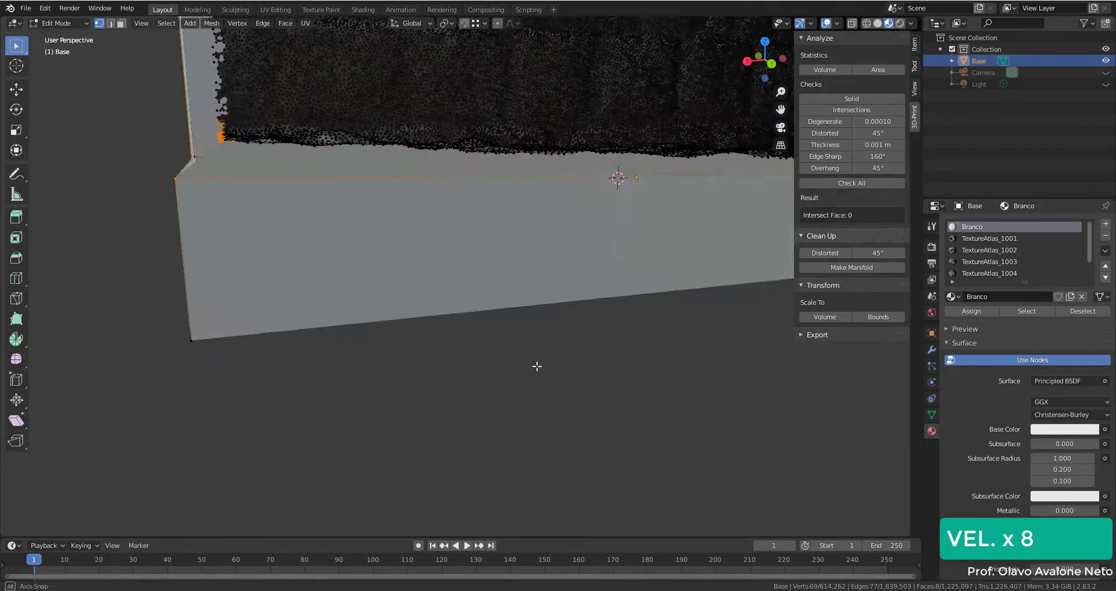
pyautogui.moveTo(558, 291); pyautogui.dragTo(277, 294, button='middle')
pyautogui.hotkey('shift', 'z')
pyautogui.moveTo(349, 404); pyautogui.dragTo(312, 381, button='middle')
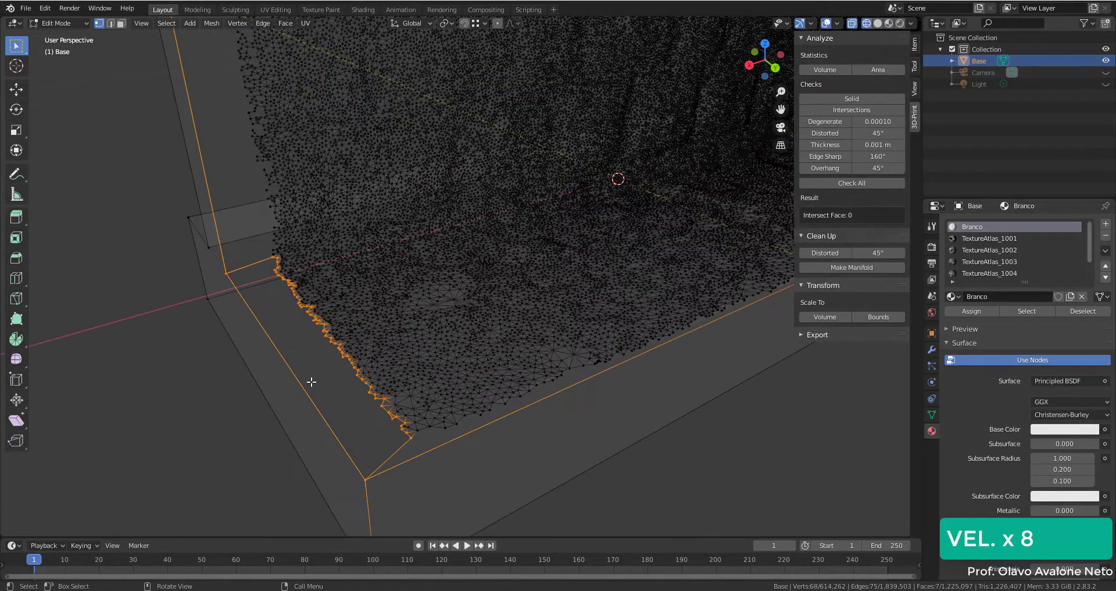
pyautogui.rightClick(323, 169)
pyautogui.press('Escape')
pyautogui.hotkey('shift', 'z')
pyautogui.moveTo(296, 169); pyautogui.dragTo(342, 224, button='middle')
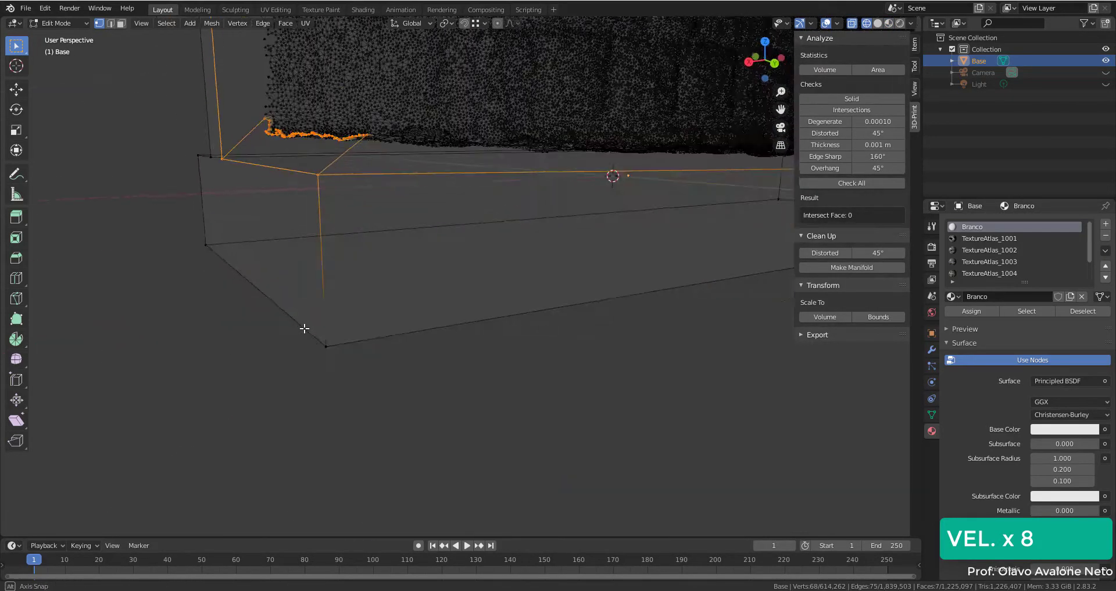
pyautogui.scroll(5, 342, 224)
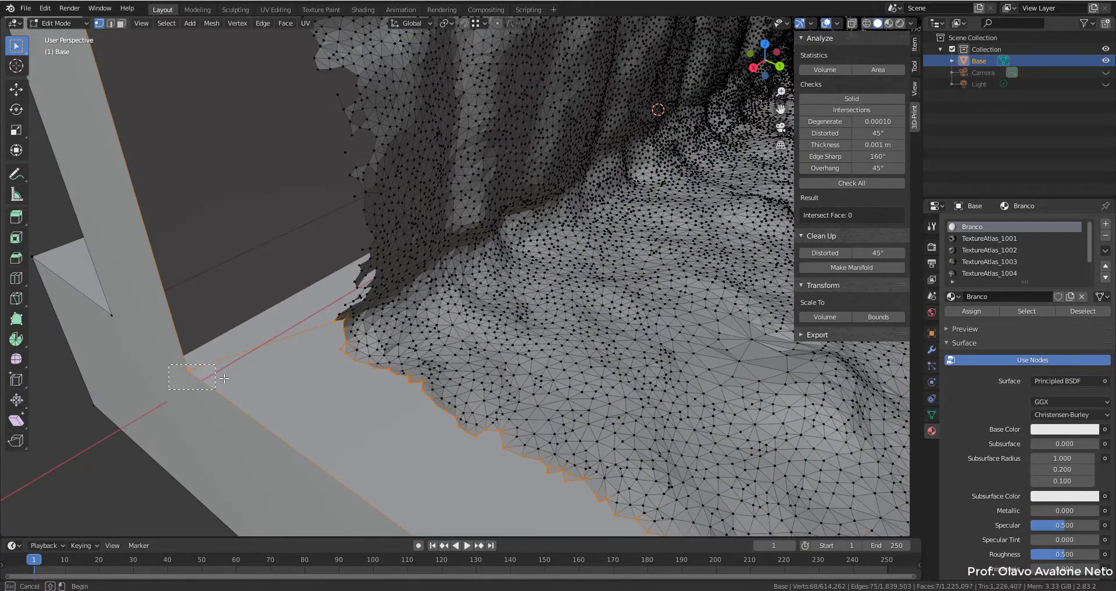
# Step: Select a few vertices at the plate corner and fill a face between them
pyautogui.moveTo(332, 314); pyautogui.dragTo(353, 356)
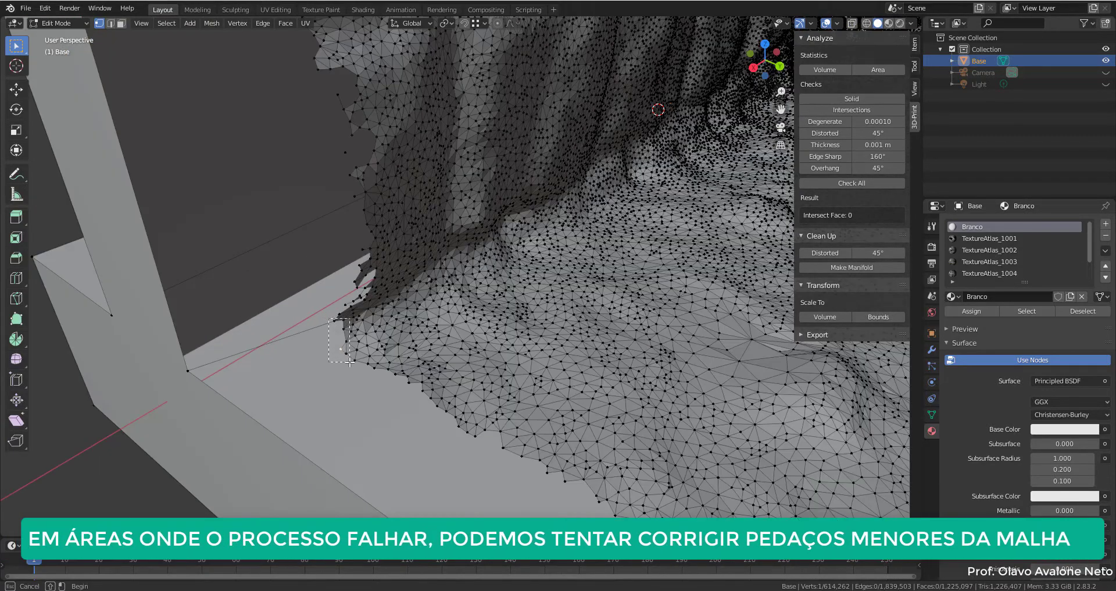
pyautogui.scroll(3, 252, 429)
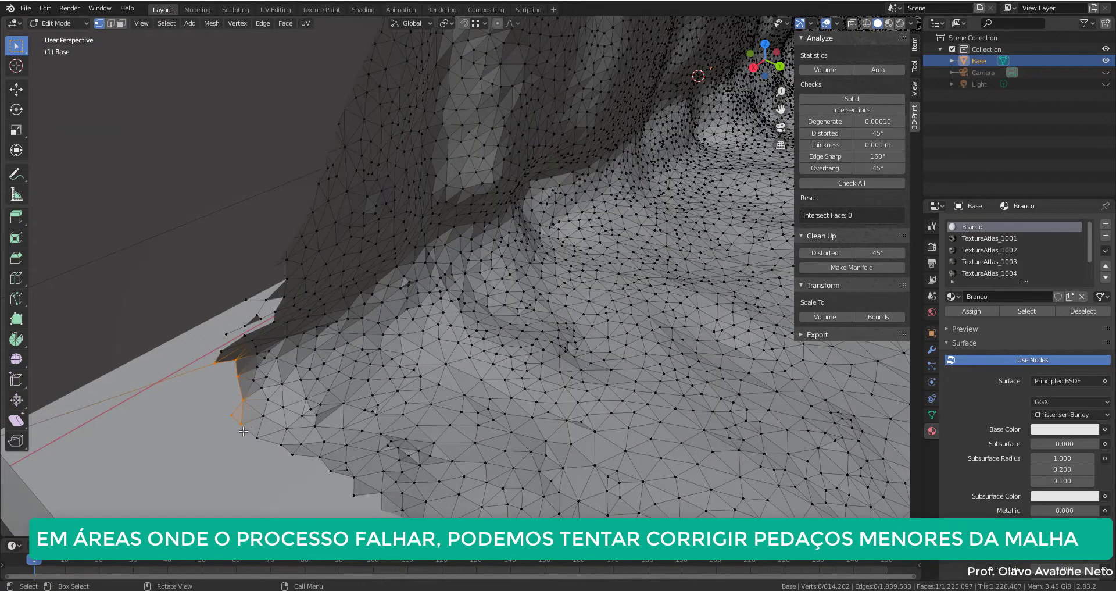
pyautogui.rightClick(243, 474)
pyautogui.click(212, 443)
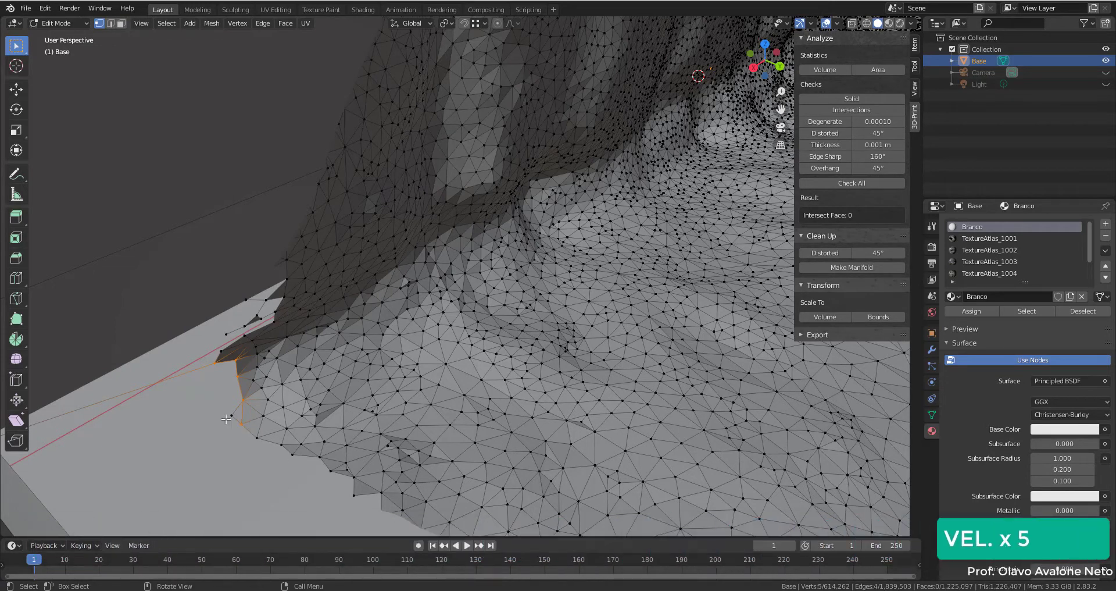
pyautogui.press('f')
pyautogui.rightClick(232, 459)
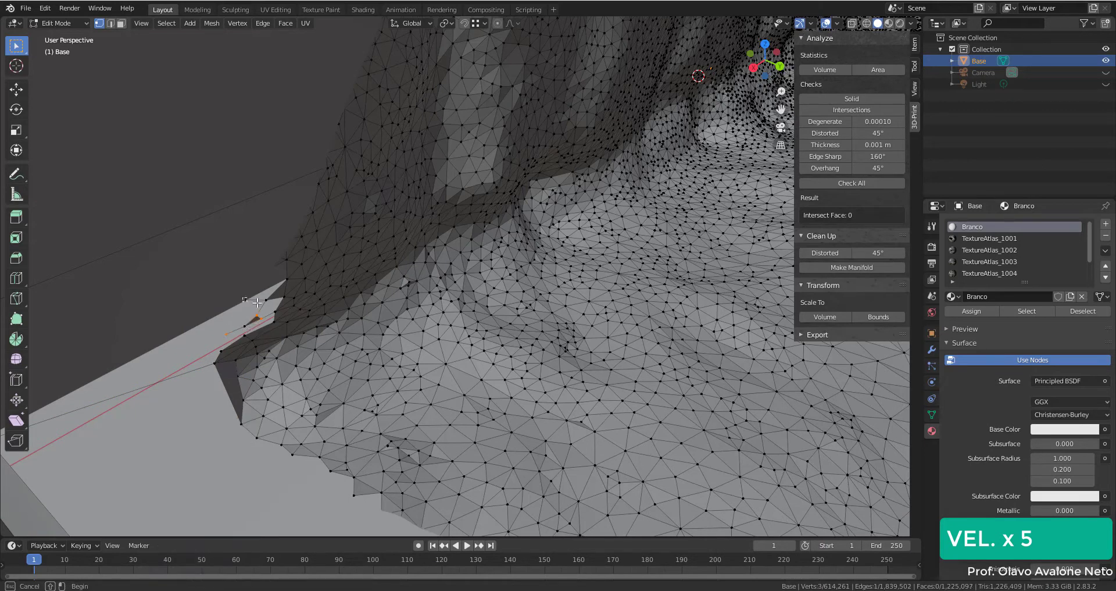
# Step: Delete the stray corner vertices, leaving 614,257 vertices, then select all non-manifold geometry
pyautogui.rightClick(270, 315)
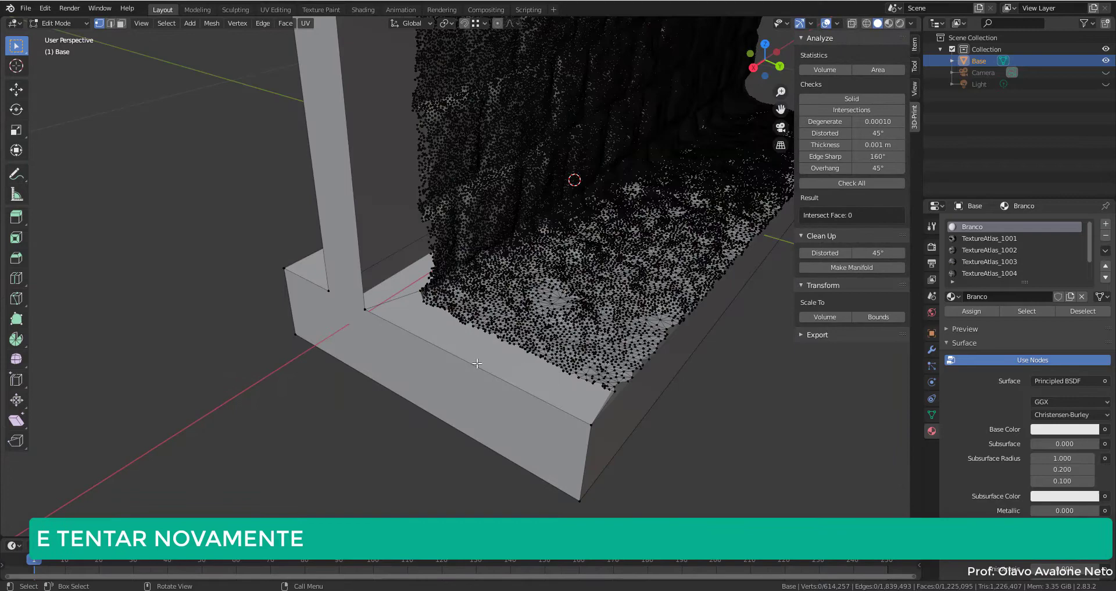
pyautogui.moveTo(449, 393); pyautogui.dragTo(478, 364, button='middle')
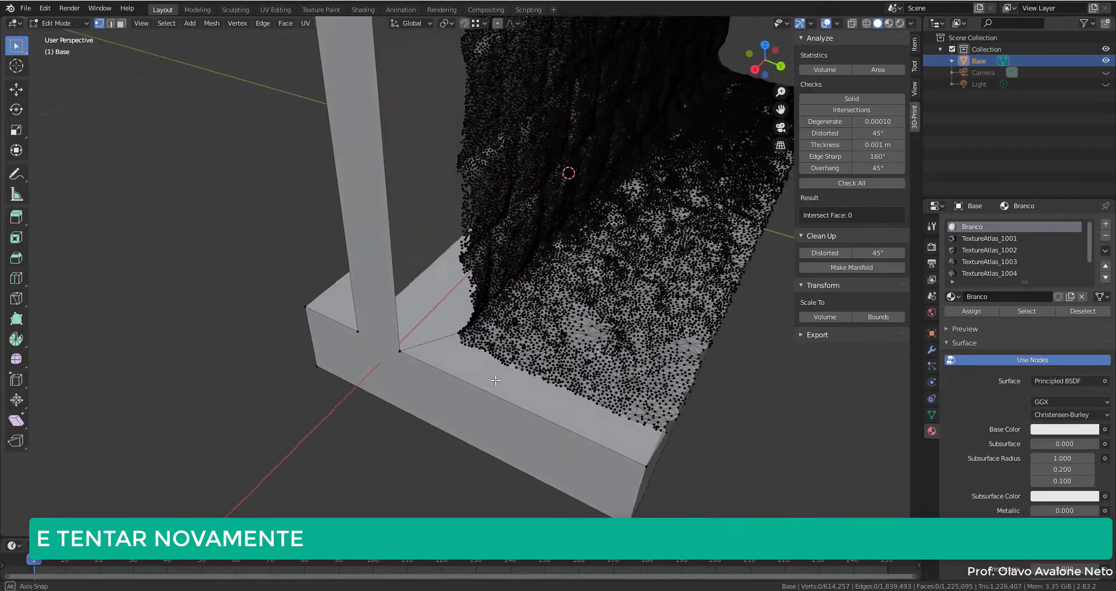
pyautogui.scroll(1, 478, 364)
pyautogui.scroll(1, 501, 384)
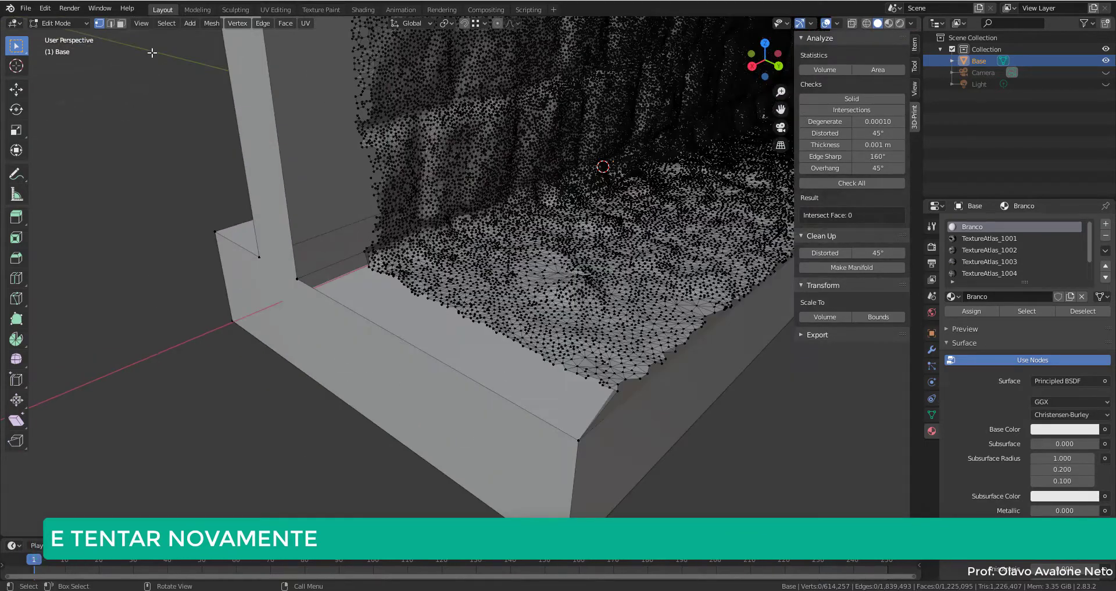
pyautogui.click(166, 23)
pyautogui.moveTo(222, 166)
pyautogui.click(307, 167)
# Step: View the plate from behind and box-select vertices along its top edge
pyautogui.moveTo(638, 351); pyautogui.dragTo(576, 305, button='middle')
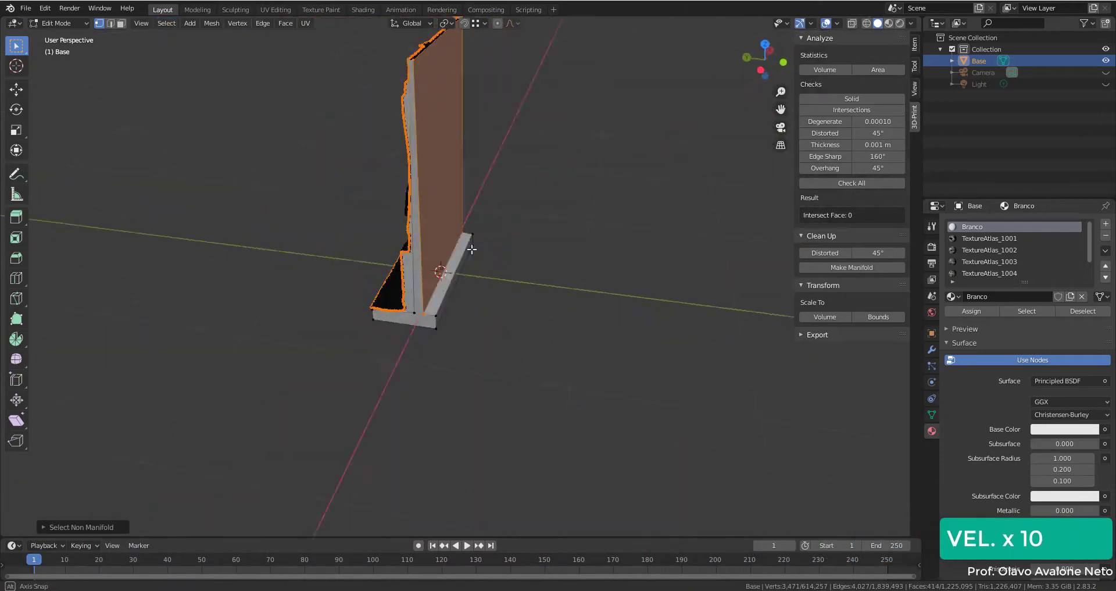
pyautogui.moveTo(417, 41); pyautogui.dragTo(650, 351)
pyautogui.moveTo(649, 352); pyautogui.dragTo(558, 158, button='middle')
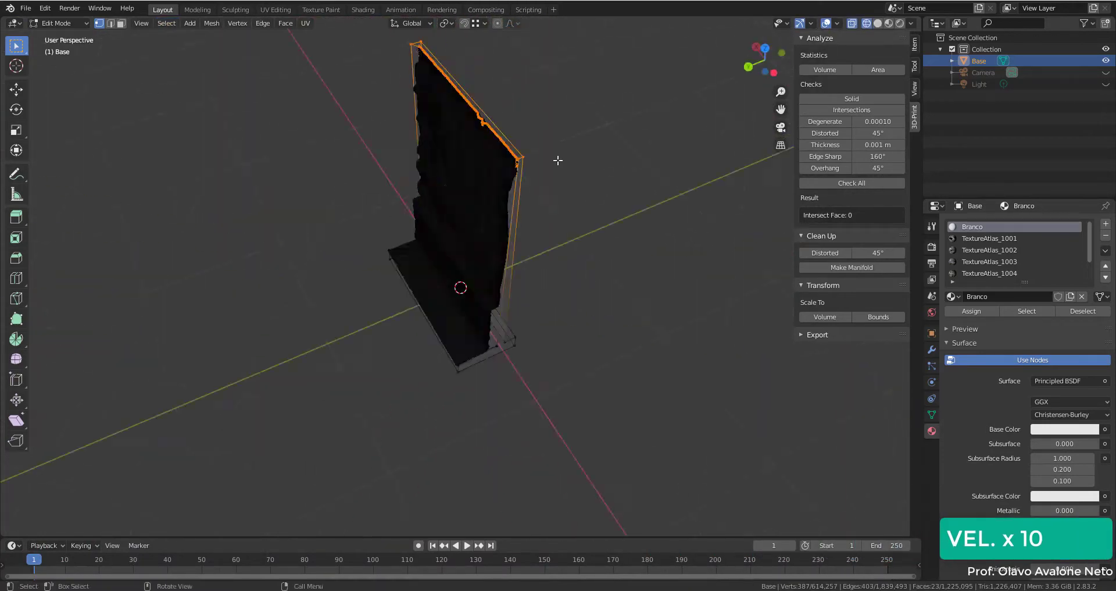
pyautogui.scroll(3, 558, 155)
pyautogui.scroll(2, 678, 278)
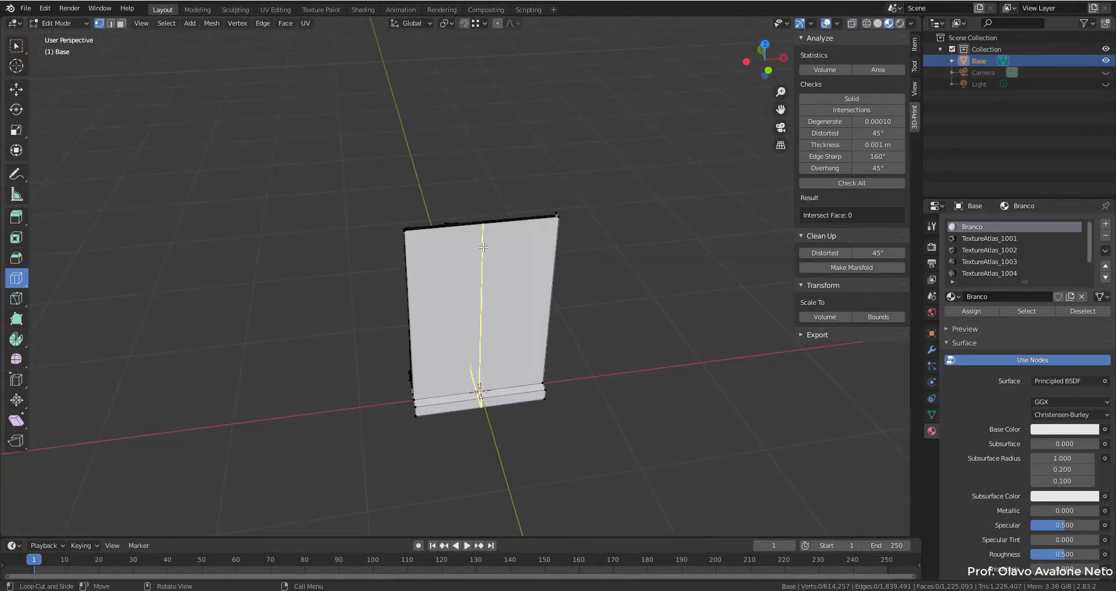
pyautogui.scroll(6, 485, 248)
pyautogui.scroll(-3, 488, 252)
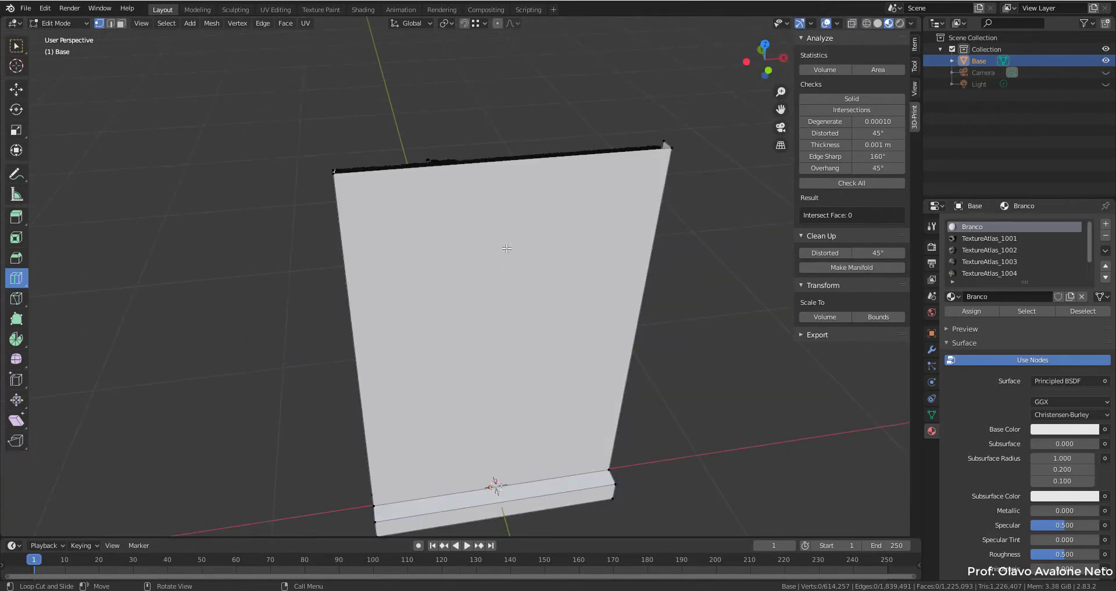
# Step: Cut 10 vertical edge loops across the plate's back face via the Loop Cut redo panel
pyautogui.click(441, 234)
pyautogui.scroll(2, 437, 233)
pyautogui.scroll(-1, 418, 243)
pyautogui.scroll(-1, 430, 321)
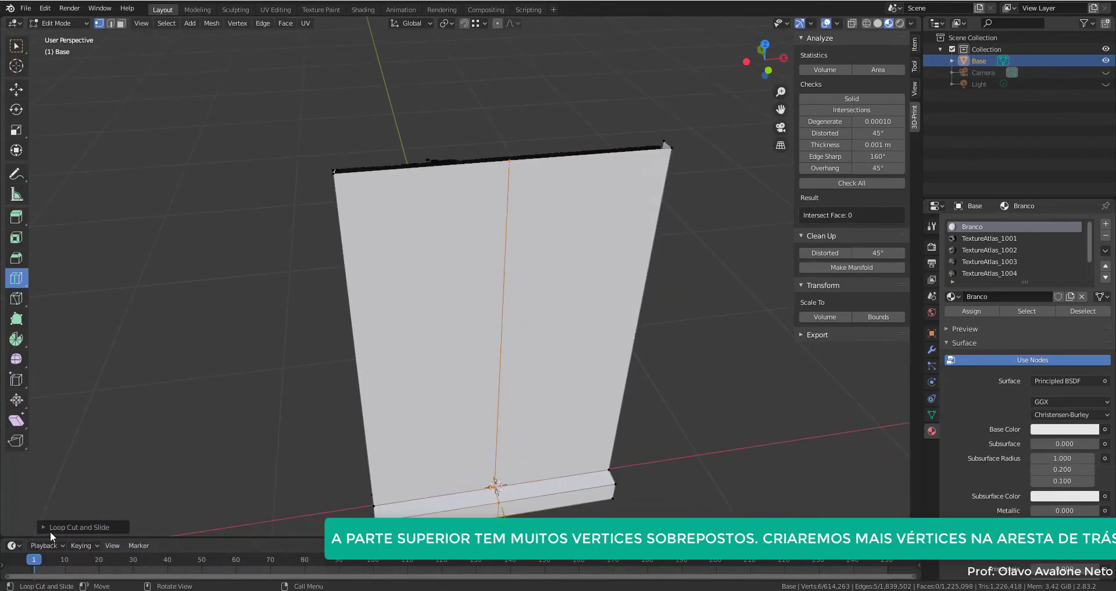
pyautogui.click(50, 530)
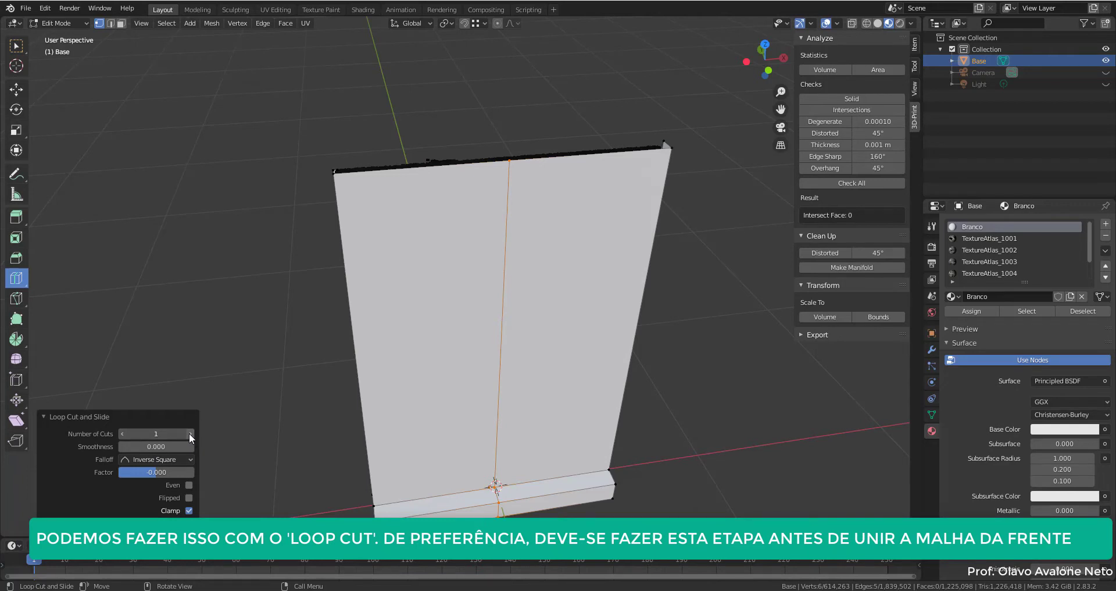
pyautogui.doubleClick(189, 433)
pyautogui.write('3')
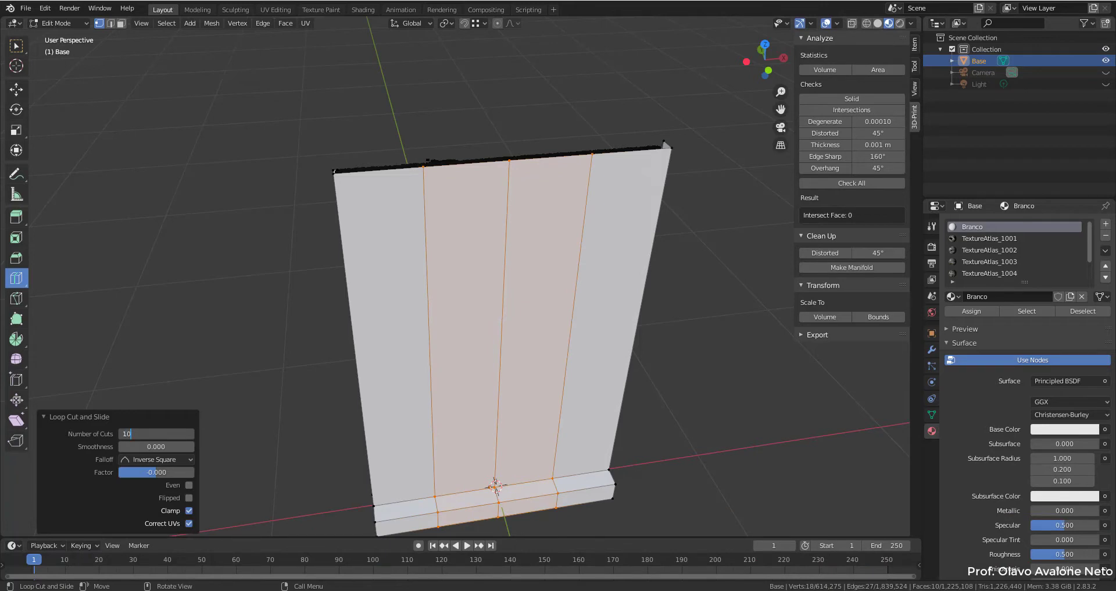
pyautogui.press('Return')
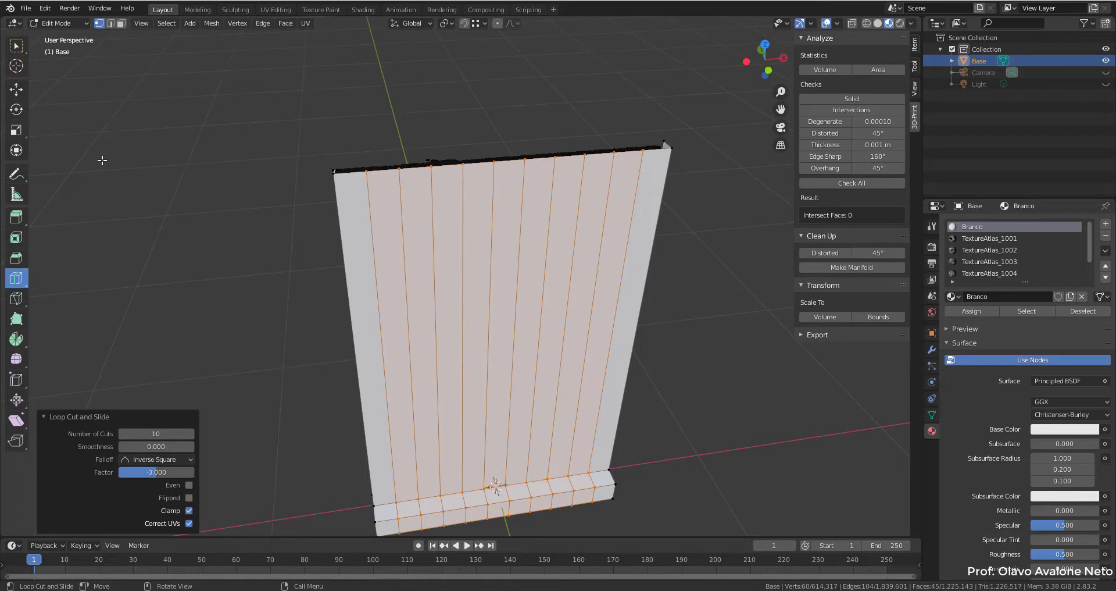
# Step: Return to the Select Box tool, clear the selection and zoom in on the plate's top corner
pyautogui.click(16, 46)
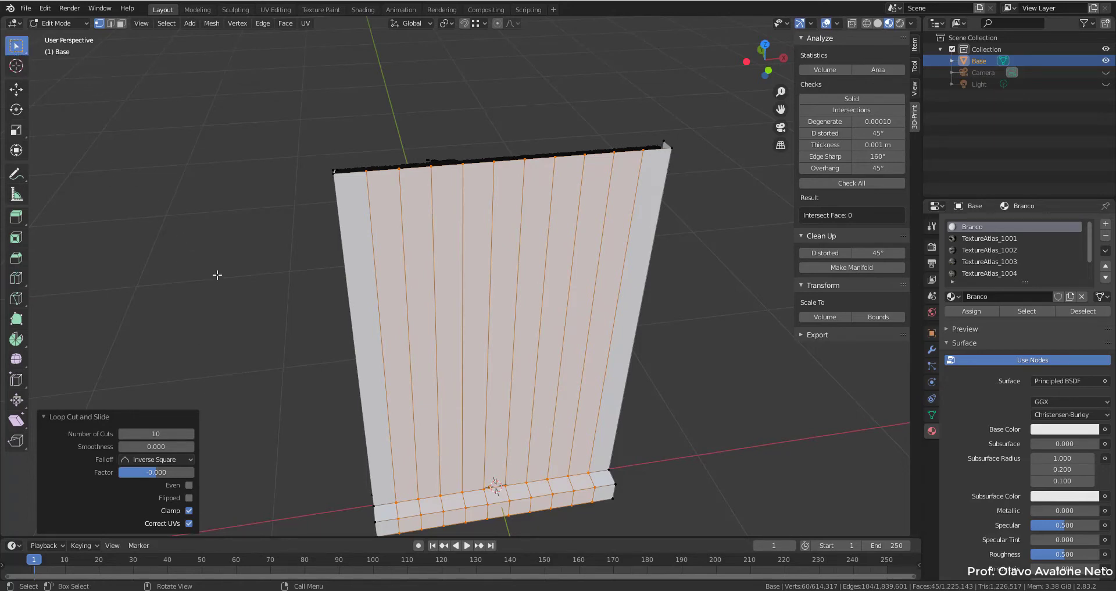
pyautogui.click(278, 241)
pyautogui.moveTo(278, 241)
pyautogui.mouseDown(button='middle')
pyautogui.moveTo(471, 236)
pyautogui.moveTo(493, 247)
pyautogui.mouseUp(button='middle')
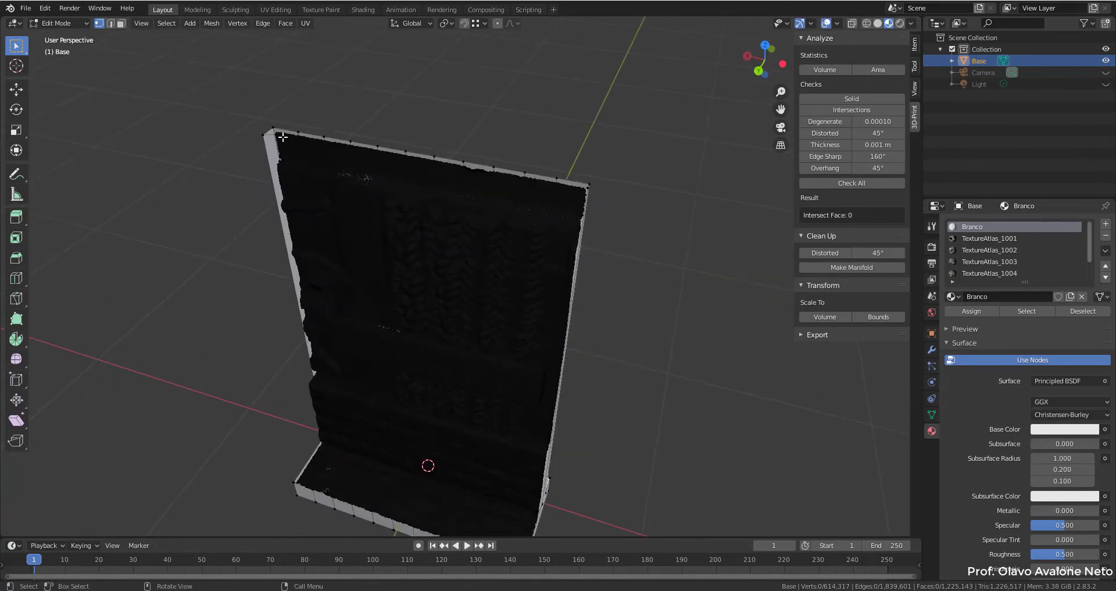
pyautogui.scroll(2, 281, 125)
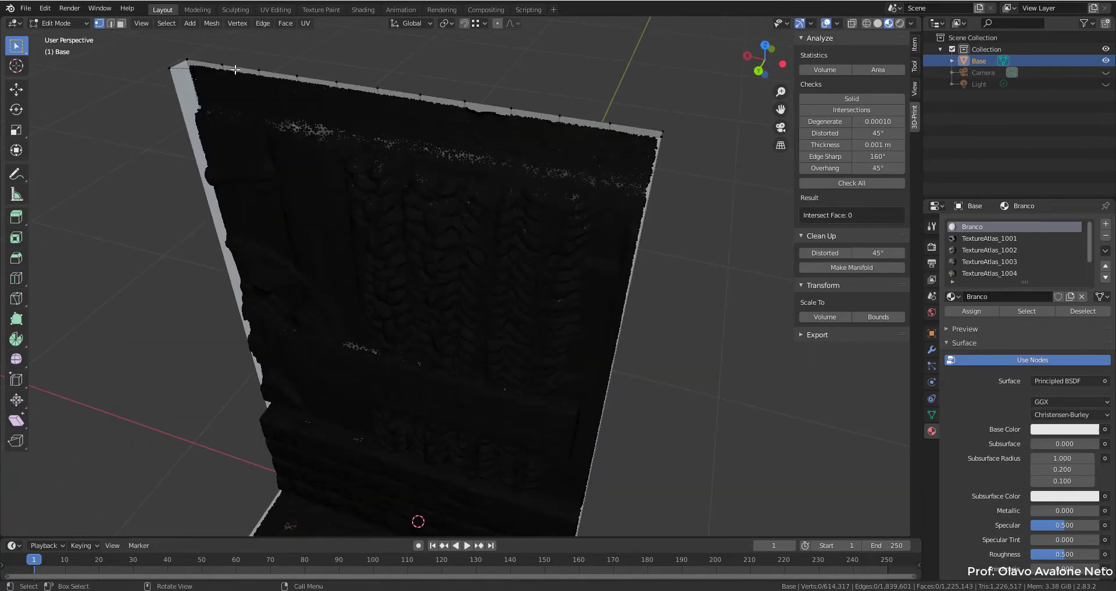
pyautogui.moveTo(235, 69); pyautogui.dragTo(512, 210, button='middle')
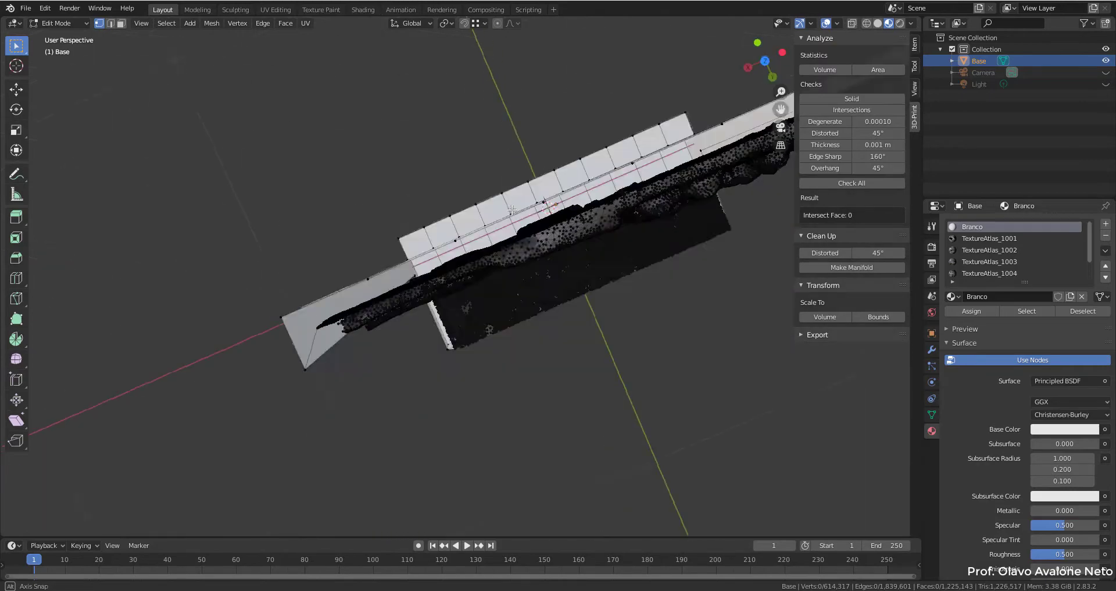
pyautogui.scroll(5, 511, 210)
pyautogui.moveTo(512, 209); pyautogui.dragTo(461, 159, button='middle')
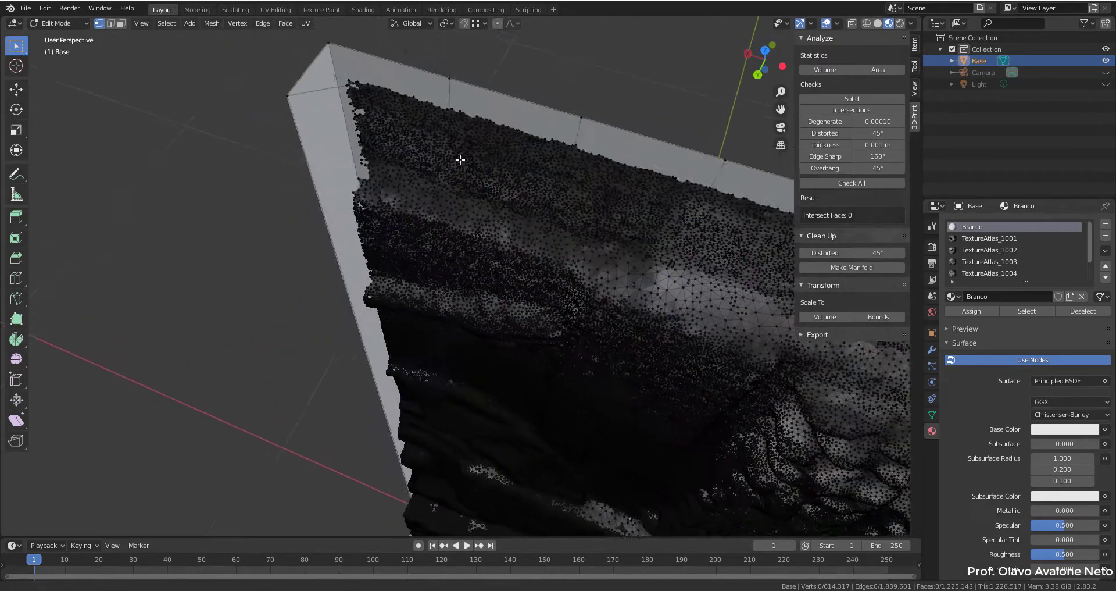
pyautogui.scroll(-2, 460, 159)
pyautogui.scroll(2, 636, 128)
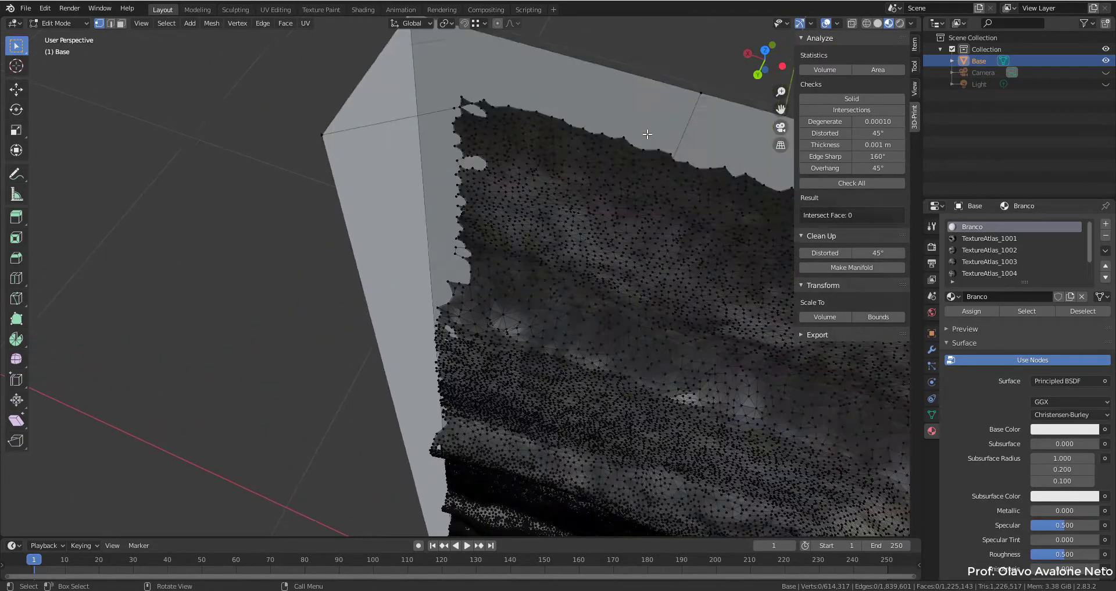
pyautogui.scroll(2, 604, 174)
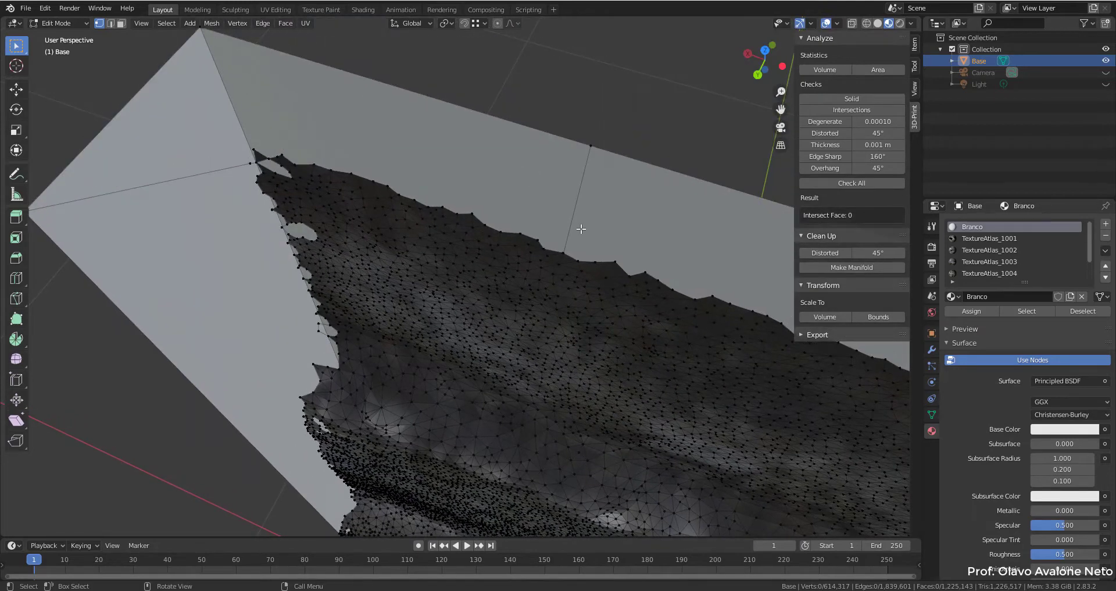
# Step: Box-select a single vertex on the relief's top border
pyautogui.press('b')
pyautogui.moveTo(560, 247); pyautogui.dragTo(569, 256)
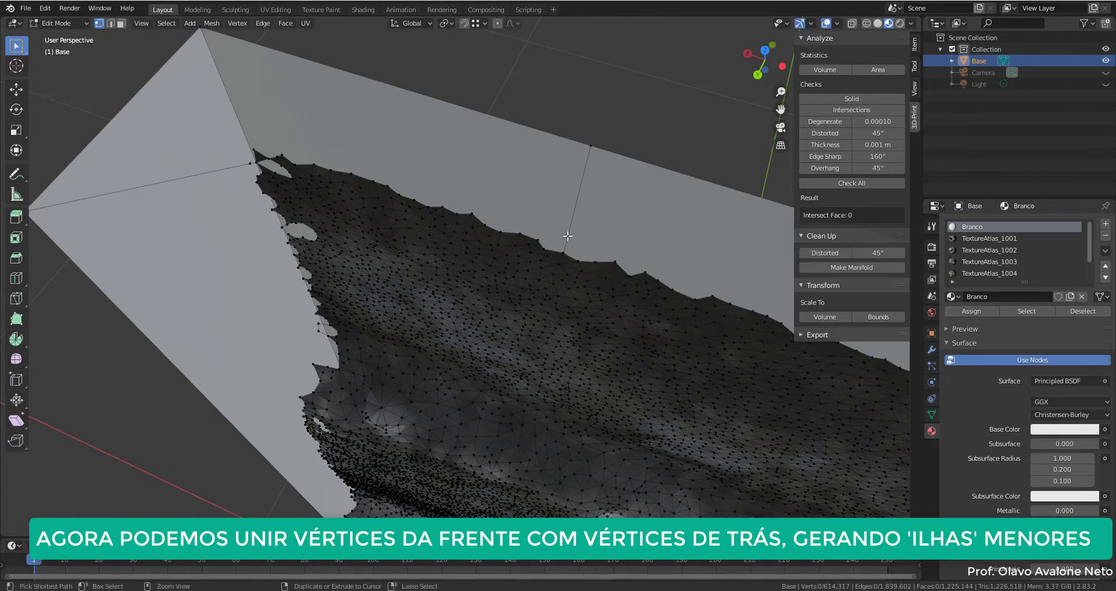
pyautogui.moveTo(594, 191); pyautogui.dragTo(560, 189, button='middle')
# Step: Join the relief vertex to a plate vertex with an edge, then fill a triangle using a third vertex
pyautogui.keyDown('shift'); pyautogui.click(483, 41); pyautogui.keyUp('shift')
pyautogui.press('f')
pyautogui.scroll(-2, 560, 189)
pyautogui.keyDown('shift'); pyautogui.click(543, 318); pyautogui.keyUp('shift')
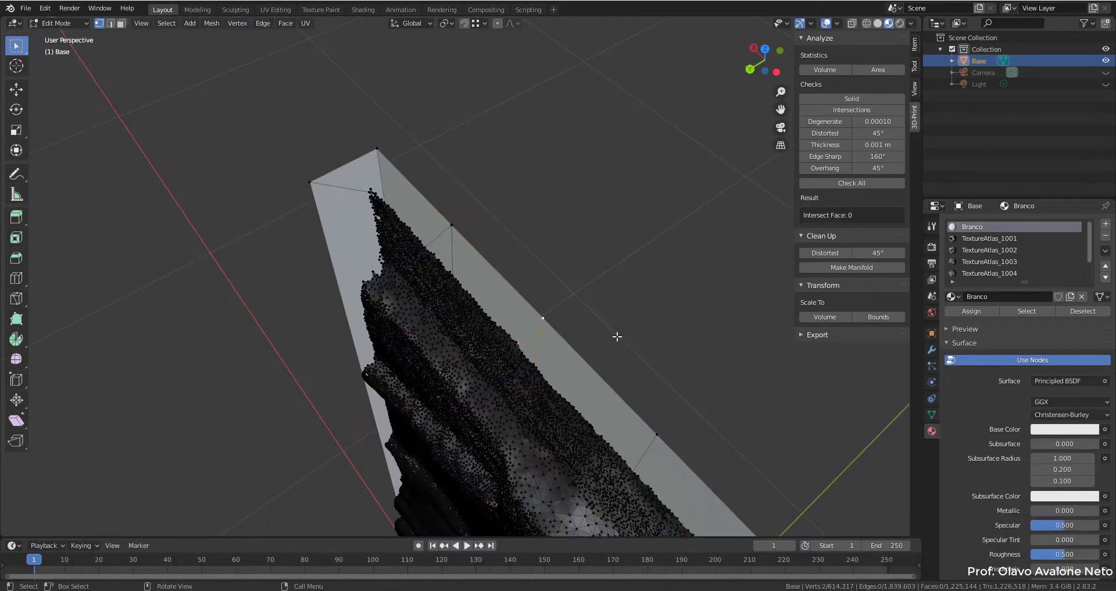
pyautogui.press('f')
pyautogui.scroll(2, 523, 295)
# Step: Connect another relief border vertex to a plate vertex along the top edge with an edge
pyautogui.click(523, 295)
pyautogui.keyDown('shift'); pyautogui.moveTo(524, 295); pyautogui.dragTo(707, 280, button='middle'); pyautogui.keyUp('shift')
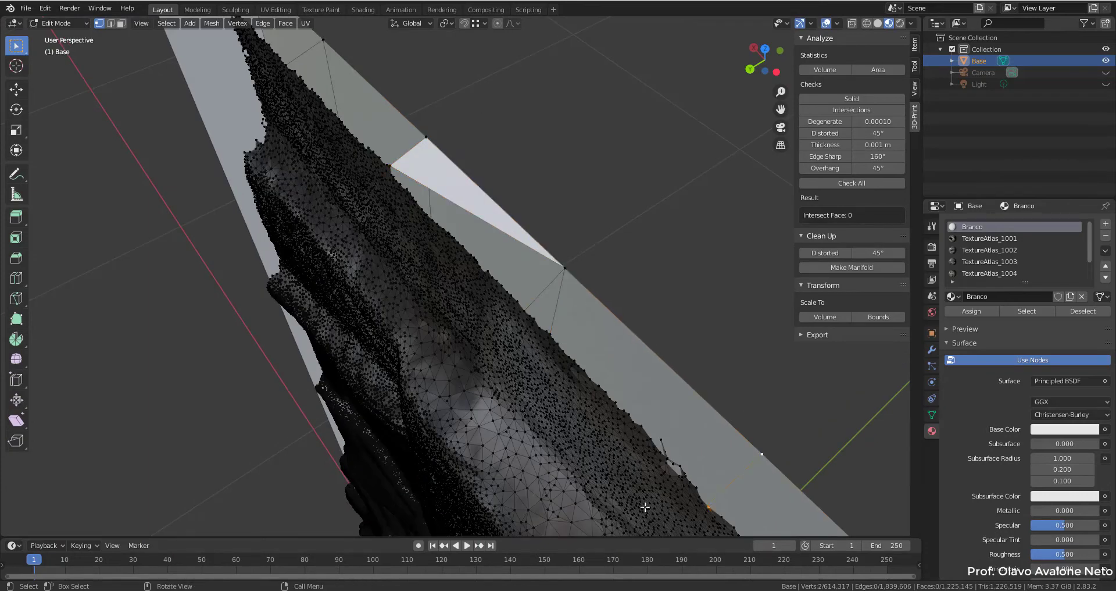
pyautogui.keyDown('shift'); pyautogui.moveTo(645, 506); pyautogui.dragTo(717, 262, button='middle'); pyautogui.keyUp('shift')
pyautogui.moveTo(533, 321); pyautogui.dragTo(691, 160, button='middle')
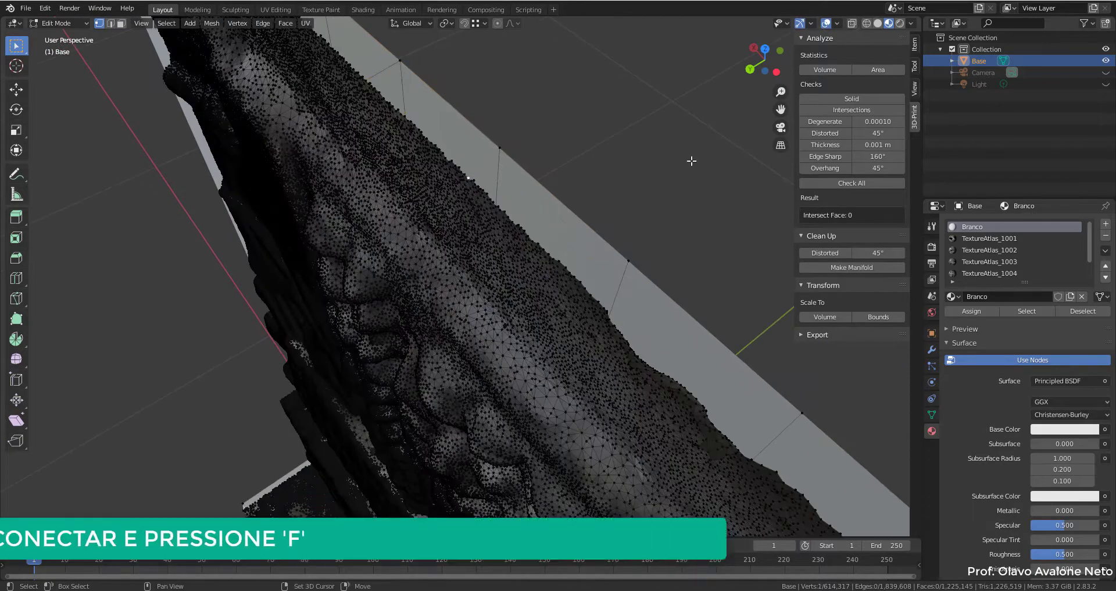
pyautogui.keyDown('shift'); pyautogui.moveTo(601, 389); pyautogui.dragTo(613, 350, button='middle'); pyautogui.keyUp('shift')
pyautogui.scroll(-1, 614, 350)
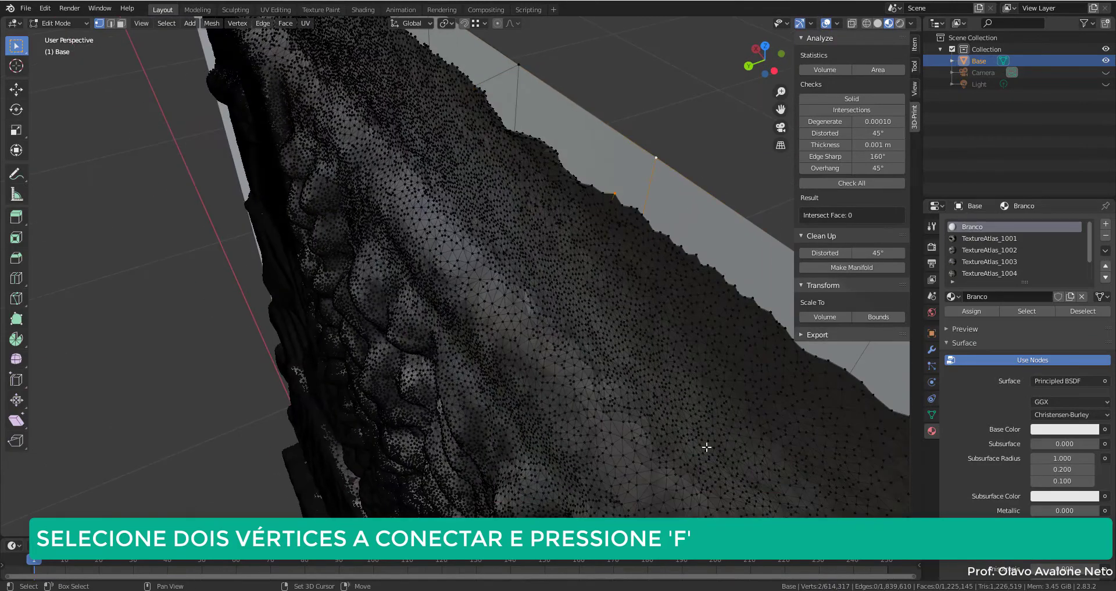
pyautogui.scroll(-5, 705, 449)
pyautogui.scroll(4, 687, 344)
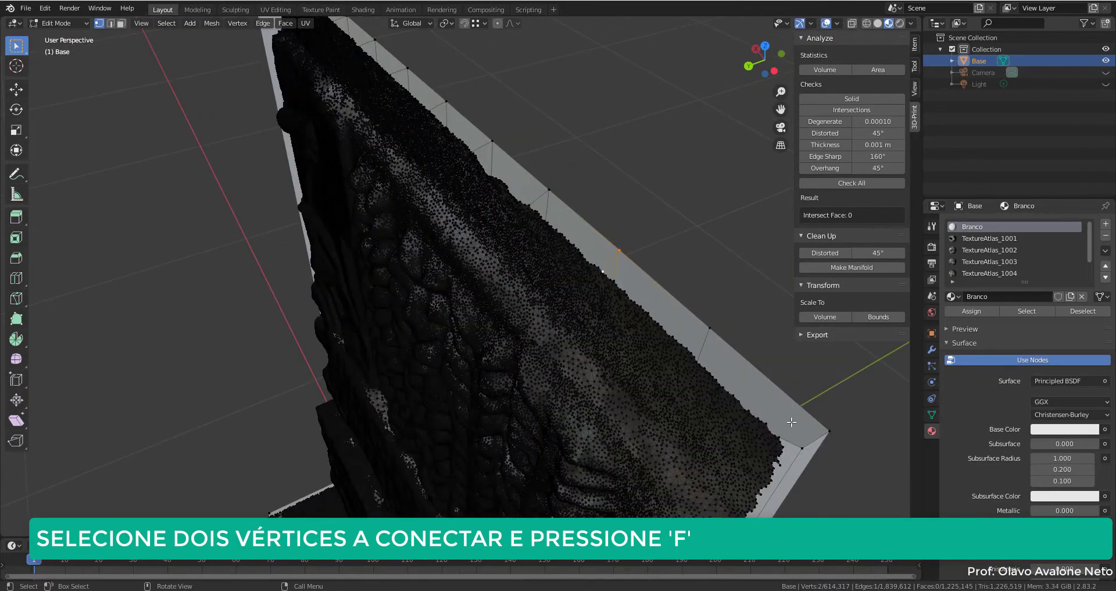
pyautogui.press('f')
pyautogui.moveTo(791, 422); pyautogui.dragTo(505, 226, button='middle')
pyautogui.scroll(3, 506, 227)
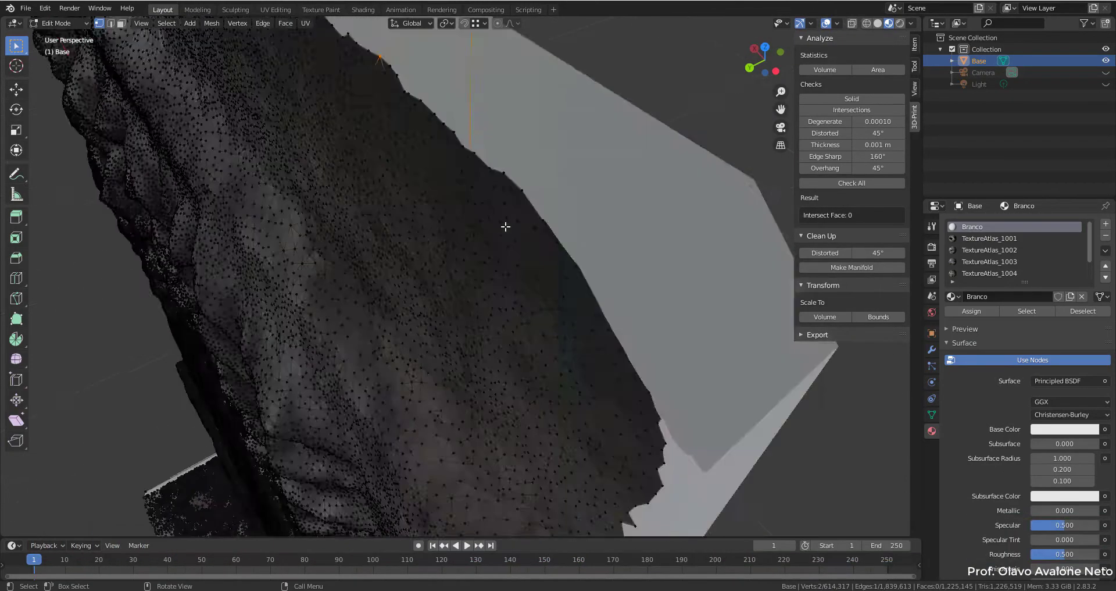
# Step: In edge mode, select the border's boundary loop and box-deselect its top-left edges
pyautogui.press('2')
pyautogui.moveTo(469, 169); pyautogui.dragTo(531, 269, button='middle')
pyautogui.keyDown('alt'); pyautogui.click(531, 269); pyautogui.keyUp('alt')
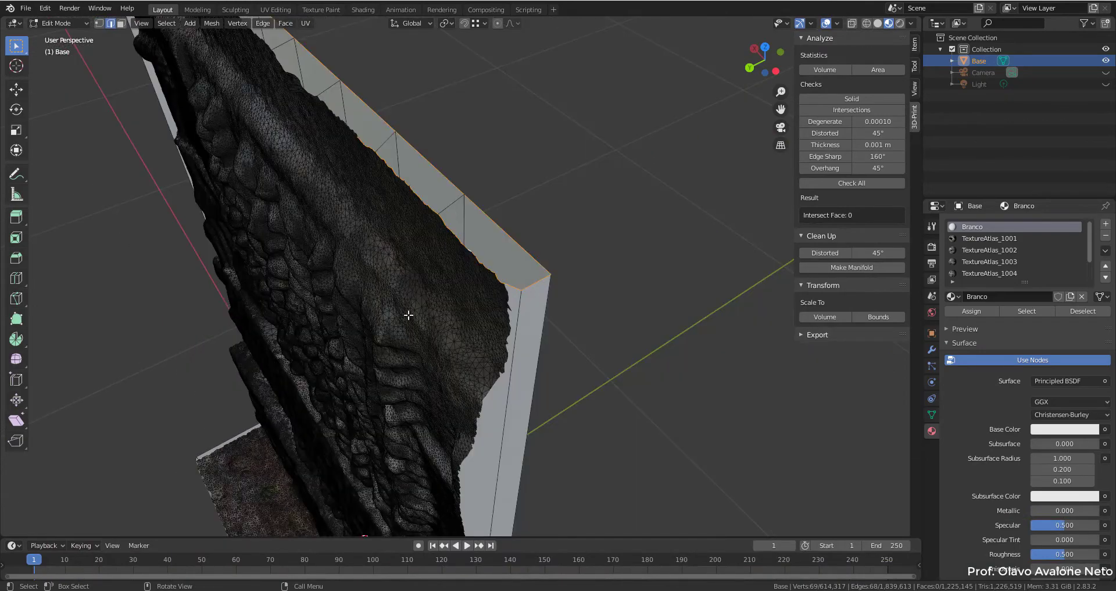
pyautogui.moveTo(408, 314); pyautogui.dragTo(434, 328, button='middle')
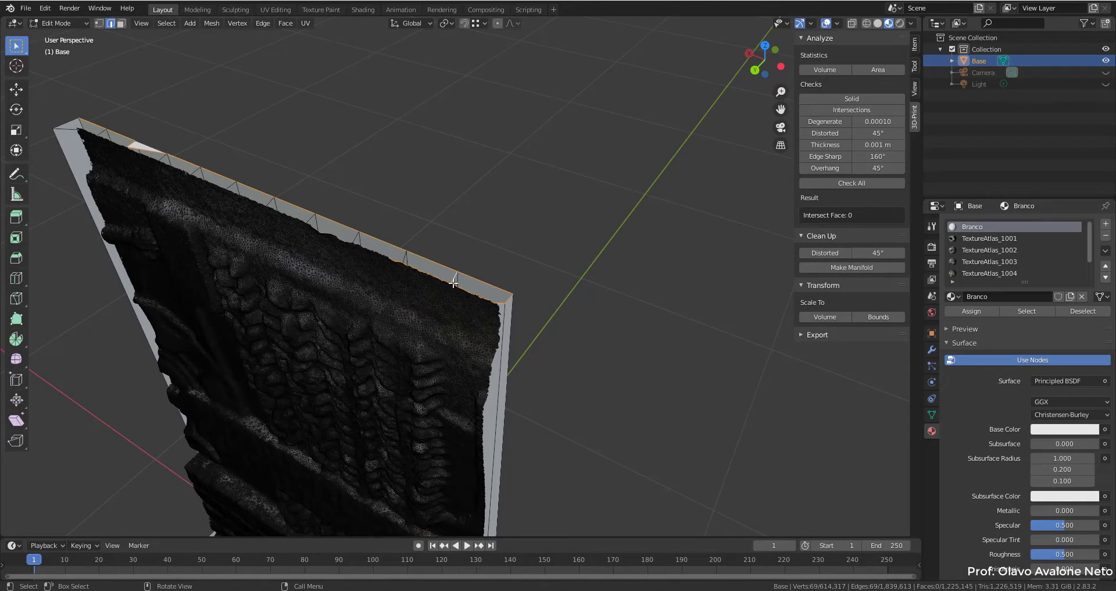
pyautogui.press('b')
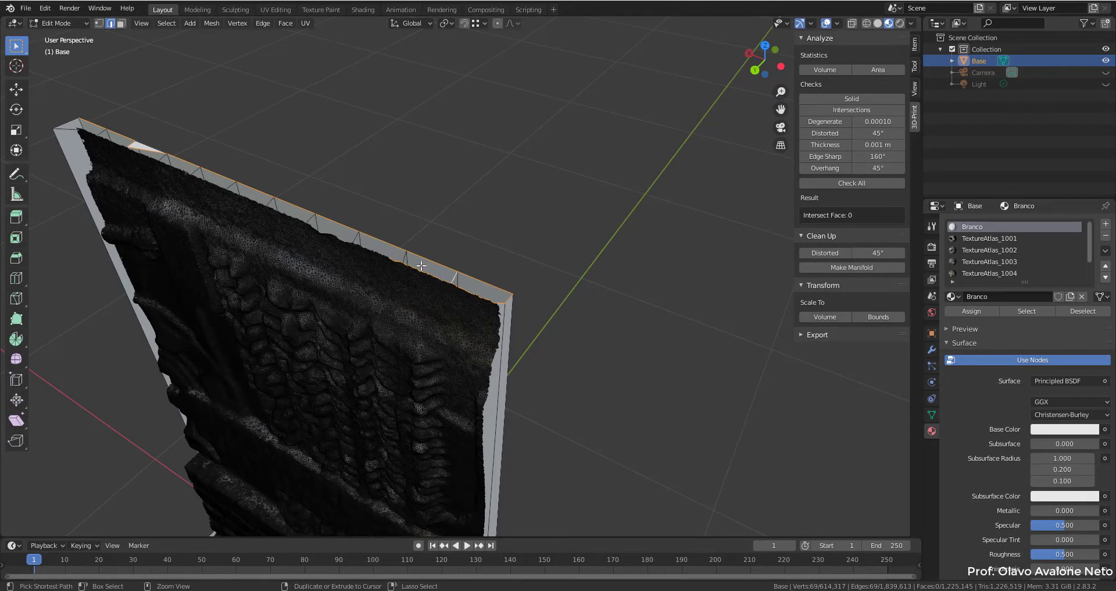
pyautogui.moveTo(445, 283); pyautogui.dragTo(67, 84)
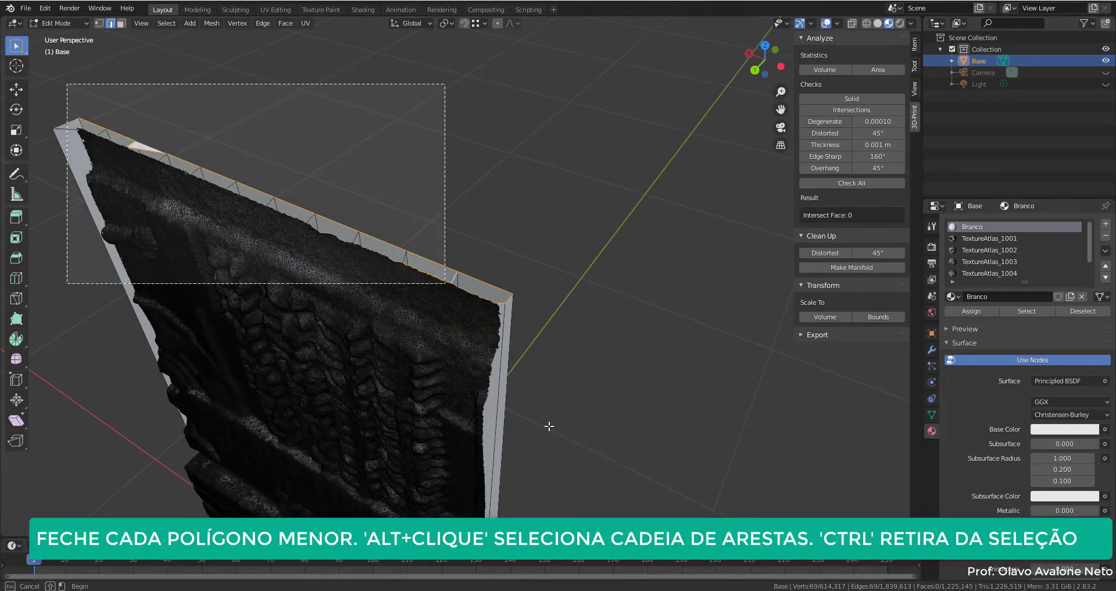
# Step: Select the edge chain along the top border gap, trim its top-left part, and fill it with faces
pyautogui.scroll(3, 549, 427)
pyautogui.scroll(3, 483, 287)
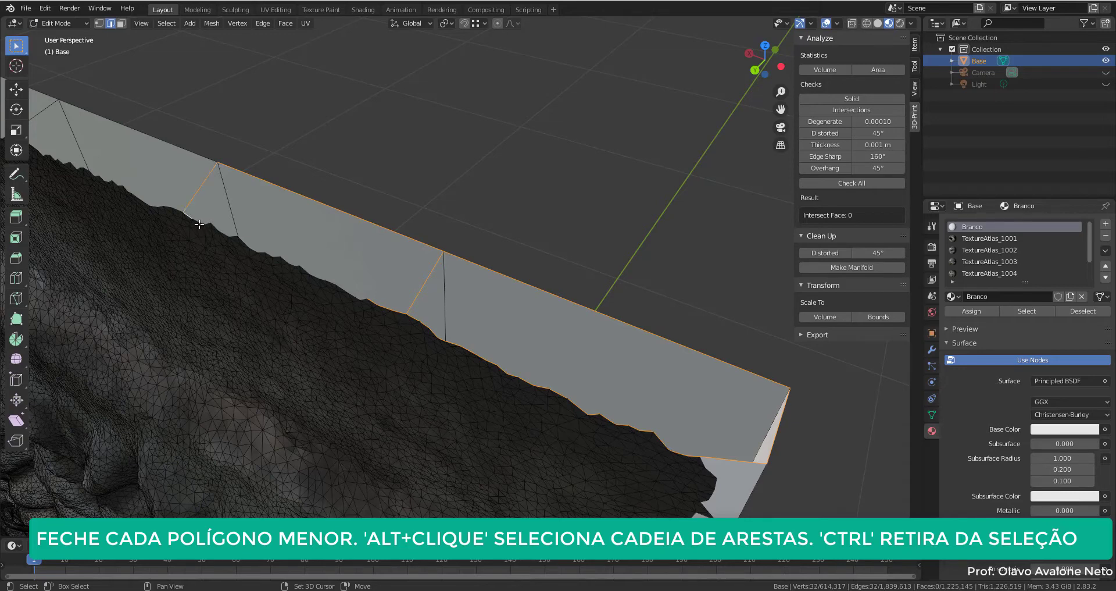
pyautogui.keyDown('alt'); pyautogui.keyDown('shift'); pyautogui.click(444, 382); pyautogui.keyUp('shift'); pyautogui.keyUp('alt')
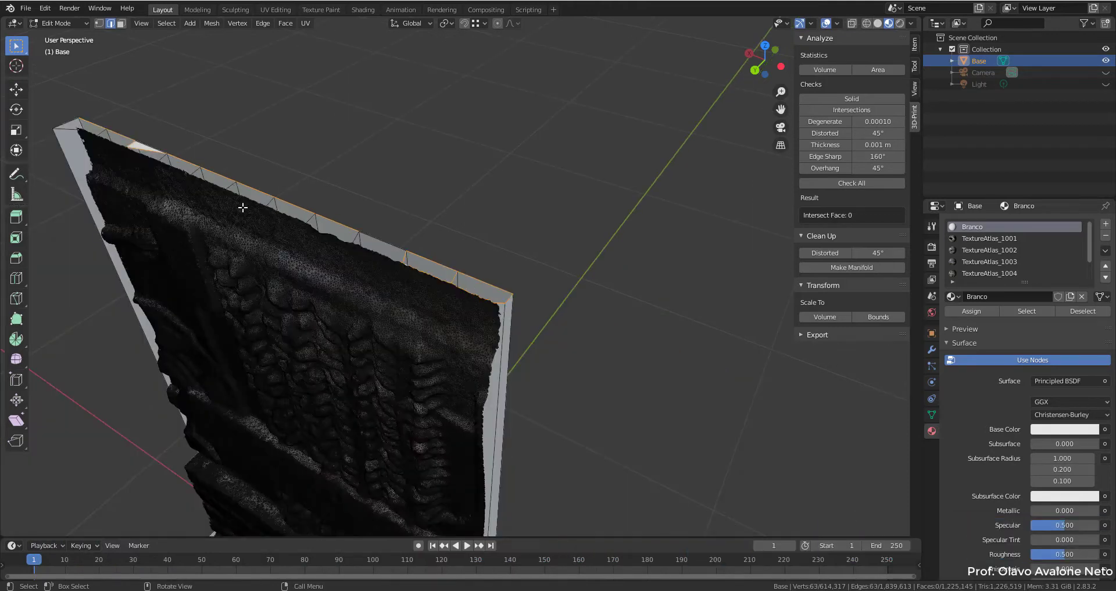
pyautogui.keyDown('ctrl'); pyautogui.moveTo(37, 95); pyautogui.dragTo(361, 262); pyautogui.keyUp('ctrl')
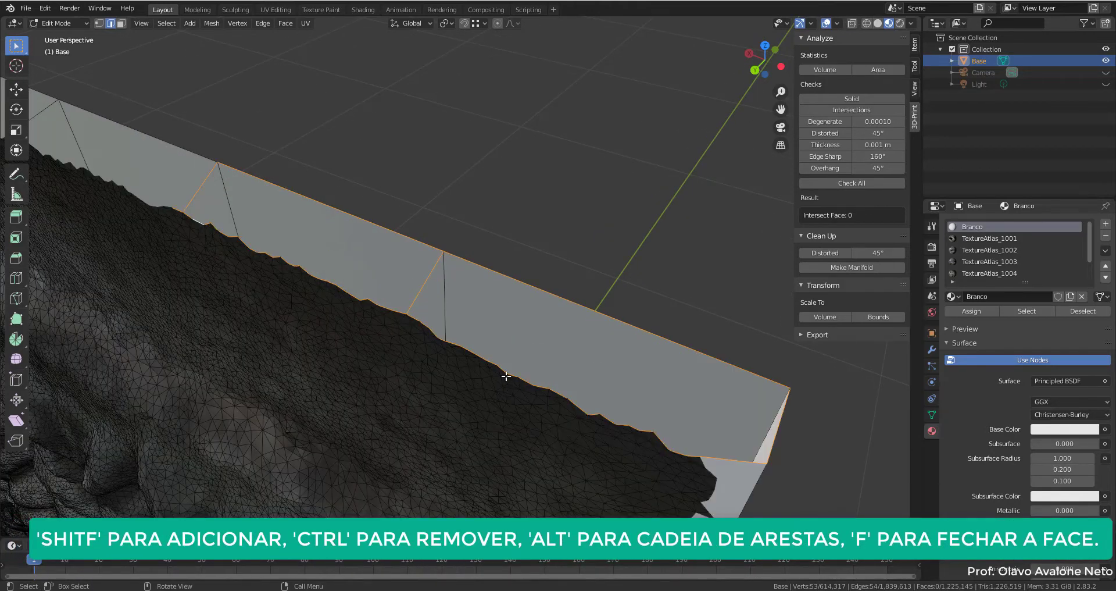
pyautogui.press('f')
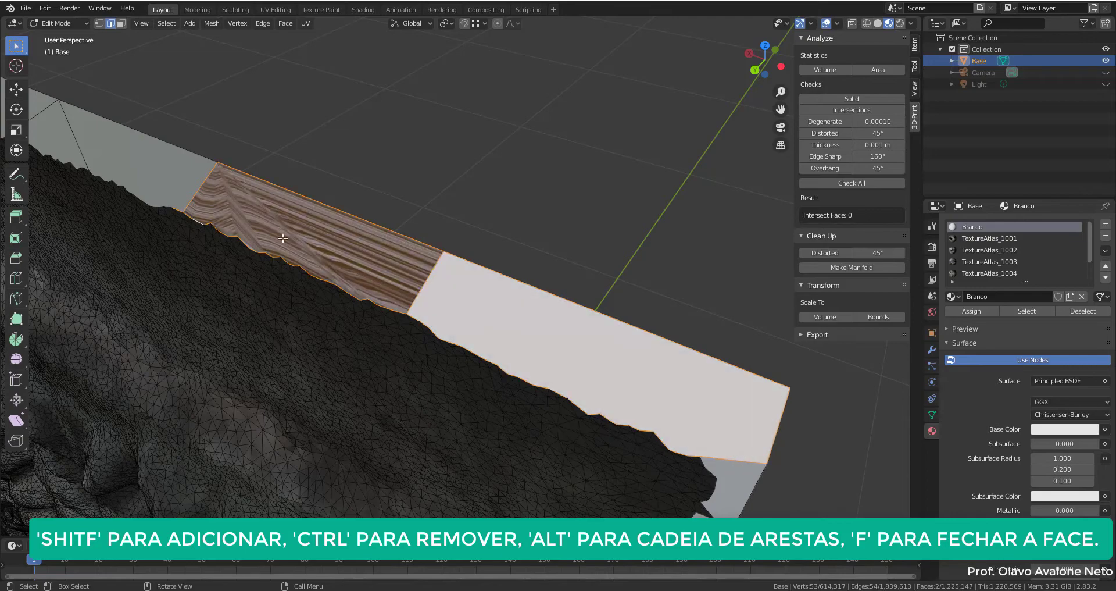
pyautogui.moveTo(283, 237)
pyautogui.mouseDown(button='middle')
pyautogui.moveTo(500, 282)
pyautogui.moveTo(387, 233)
pyautogui.moveTo(112, 216)
pyautogui.mouseUp(button='middle')
# Step: Delete the stray edge on the side strip of the backing plate
pyautogui.hotkey('alt', 'a')
pyautogui.click(123, 24)
pyautogui.click(433, 237)
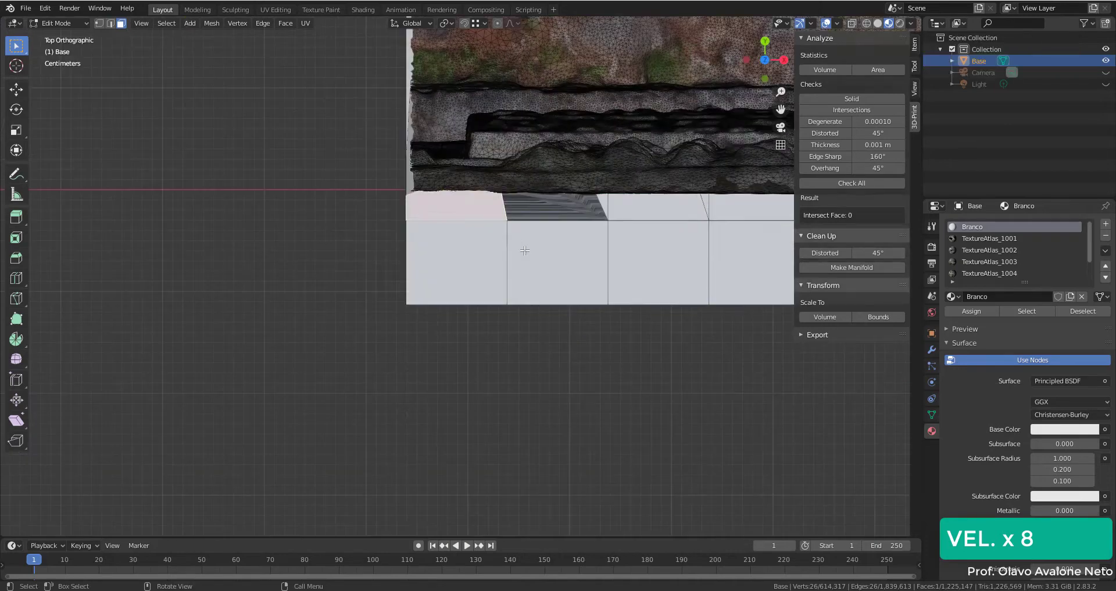
pyautogui.moveTo(523, 249); pyautogui.dragTo(523, 112, button='middle')
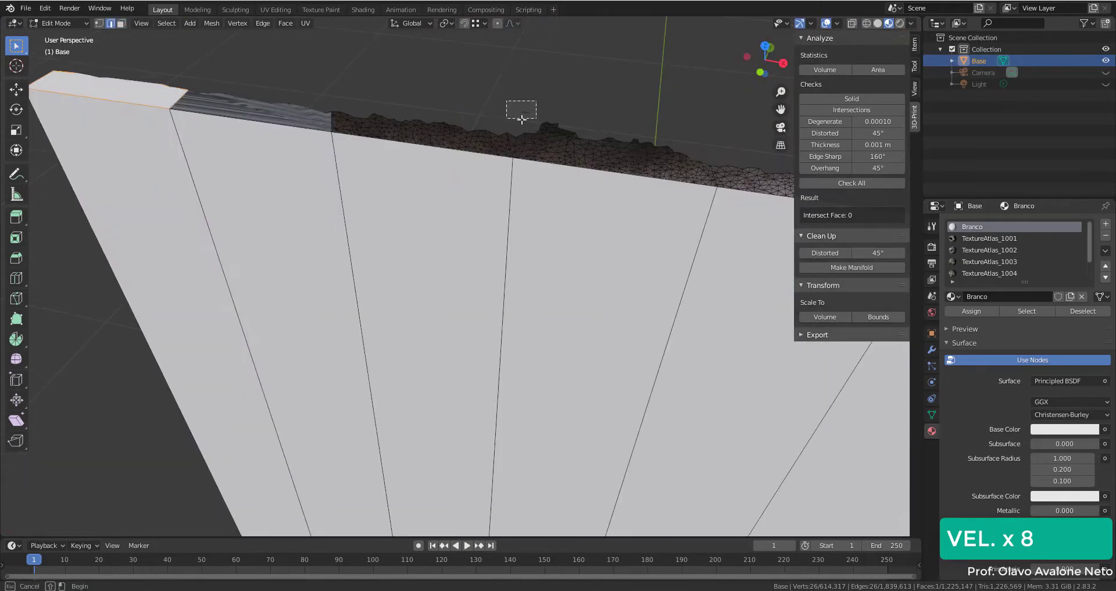
pyautogui.press('2')
pyautogui.click(399, 200)
pyautogui.press('x')
pyautogui.click(463, 132)
# Step: Select the top edge loop along the strip, leaving one border edge out
pyautogui.moveTo(463, 133); pyautogui.dragTo(274, 125, button='middle')
pyautogui.keyDown('alt'); pyautogui.click(295, 123); pyautogui.keyUp('alt')
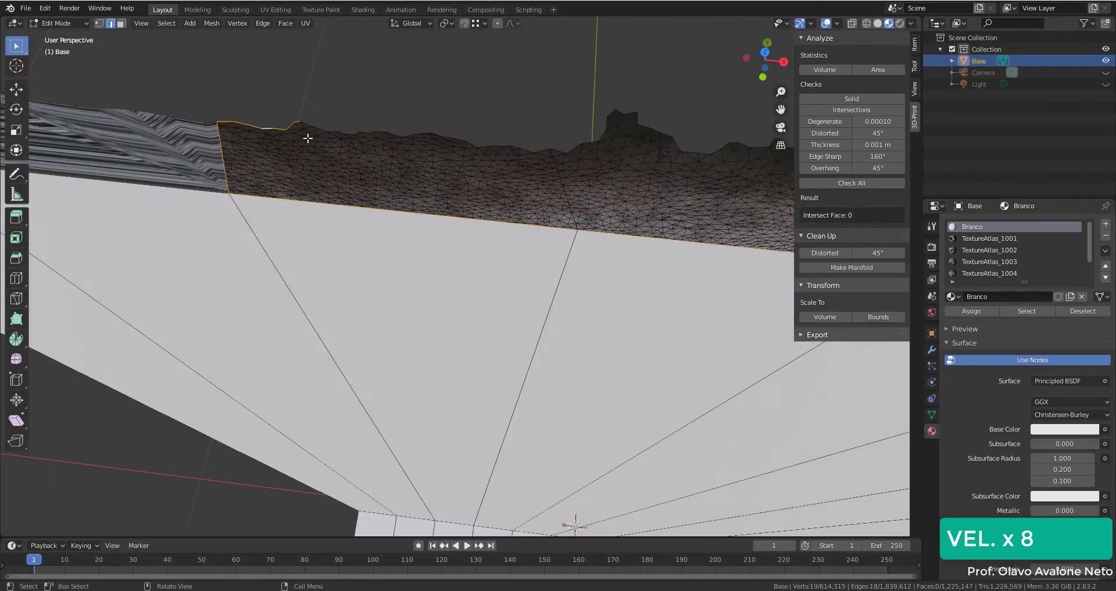
pyautogui.scroll(-3, 552, 198)
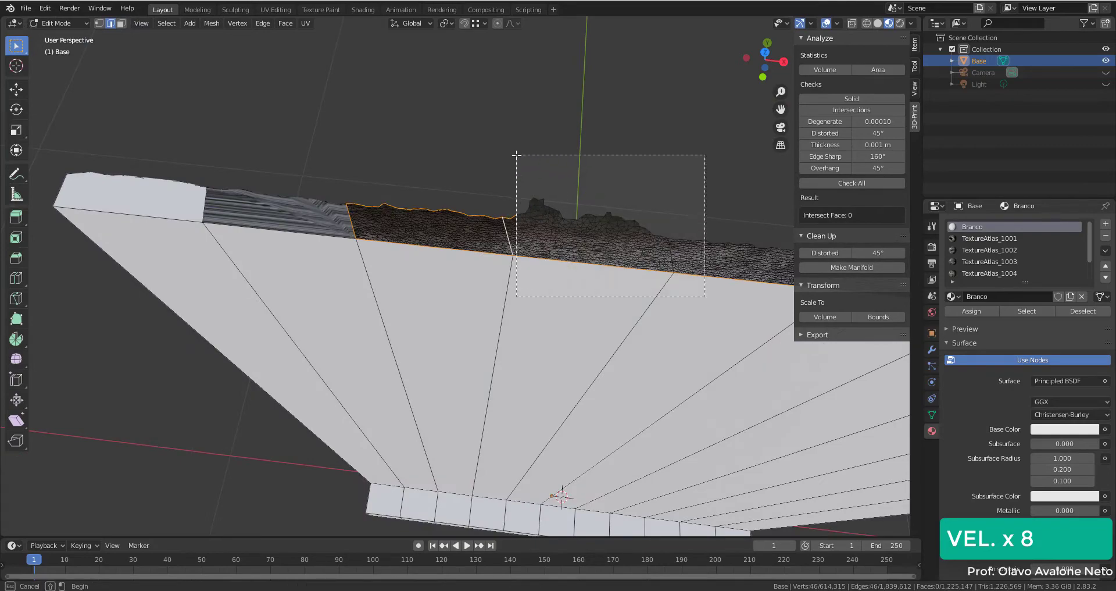
pyautogui.keyDown('ctrl'); pyautogui.click(518, 224); pyautogui.keyUp('ctrl')
pyautogui.keyDown('ctrl'); pyautogui.click(576, 235); pyautogui.keyUp('ctrl')
# Step: Fill the selected border and the next closed boundary loop at the gap with faces
pyautogui.moveTo(577, 235)
pyautogui.mouseDown(button='middle')
pyautogui.moveTo(480, 223)
pyautogui.moveTo(669, 232)
pyautogui.mouseUp(button='middle')
pyautogui.press('f')
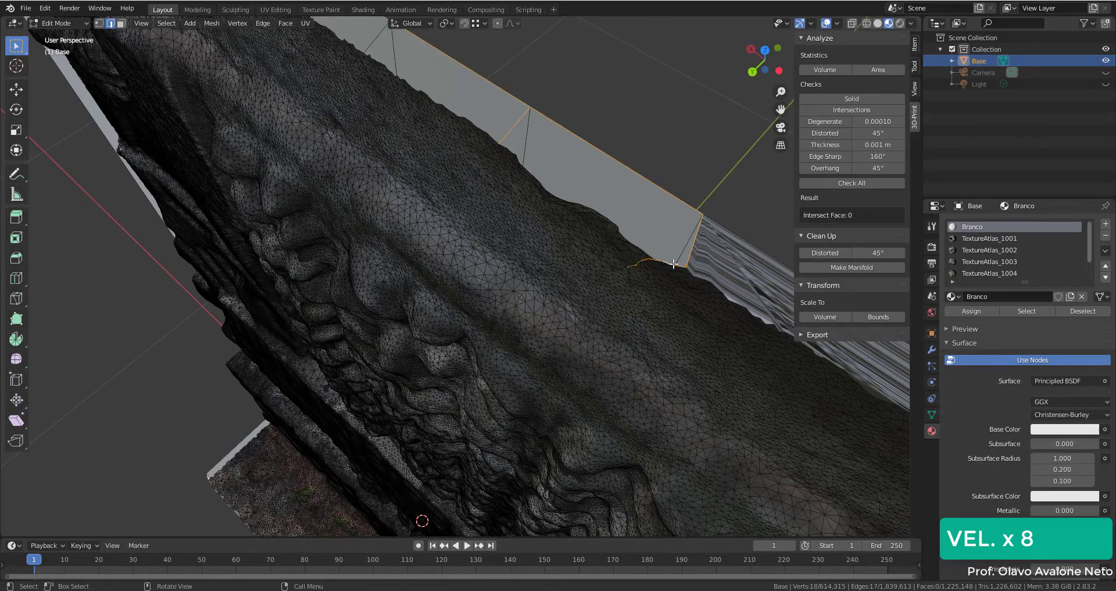
pyautogui.moveTo(573, 161)
pyautogui.mouseDown(button='middle')
pyautogui.moveTo(732, 211)
pyautogui.moveTo(334, 186)
pyautogui.moveTo(531, 73)
pyautogui.moveTo(457, 352)
pyautogui.moveTo(555, 295)
pyautogui.mouseUp(button='middle')
pyautogui.keyDown('alt'); pyautogui.click(389, 184); pyautogui.keyUp('alt')
pyautogui.press('f')
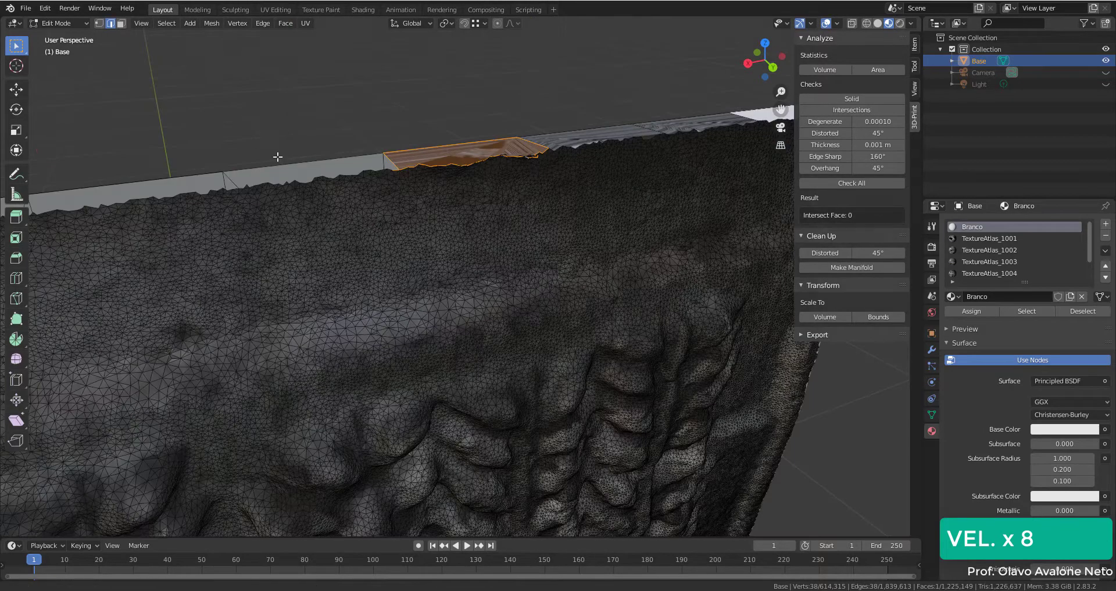
# Step: Fill the gaps along the strip's top edge and its boundary loop with new faces
pyautogui.click(634, 278)
pyautogui.keyDown('ctrl'); pyautogui.click(460, 343); pyautogui.keyUp('ctrl')
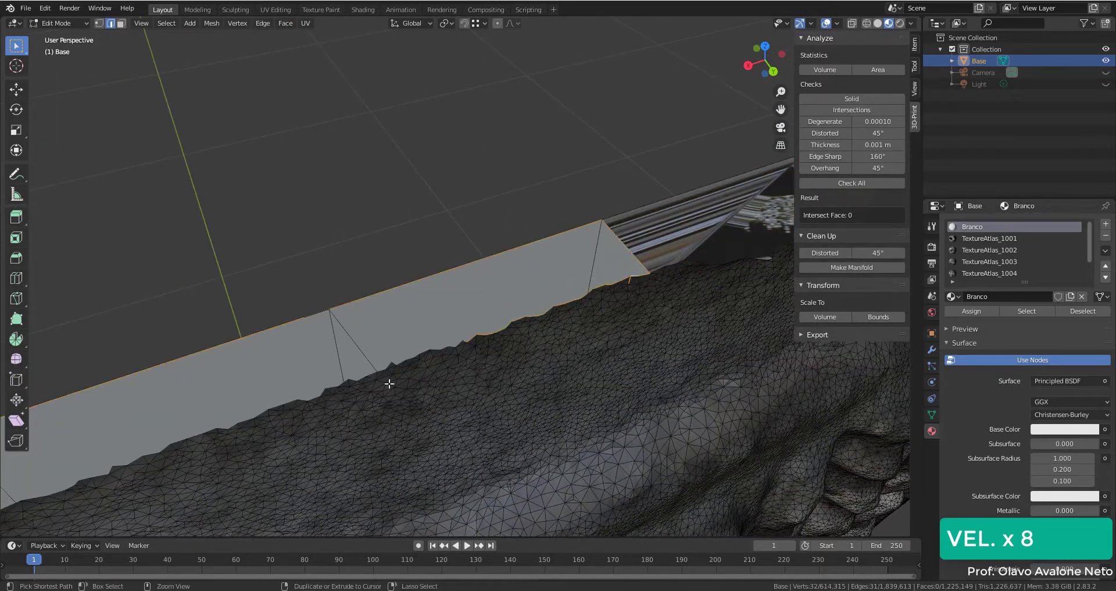
pyautogui.keyDown('alt'); pyautogui.keyDown('shift'); pyautogui.click(459, 343); pyautogui.keyUp('shift'); pyautogui.keyUp('alt')
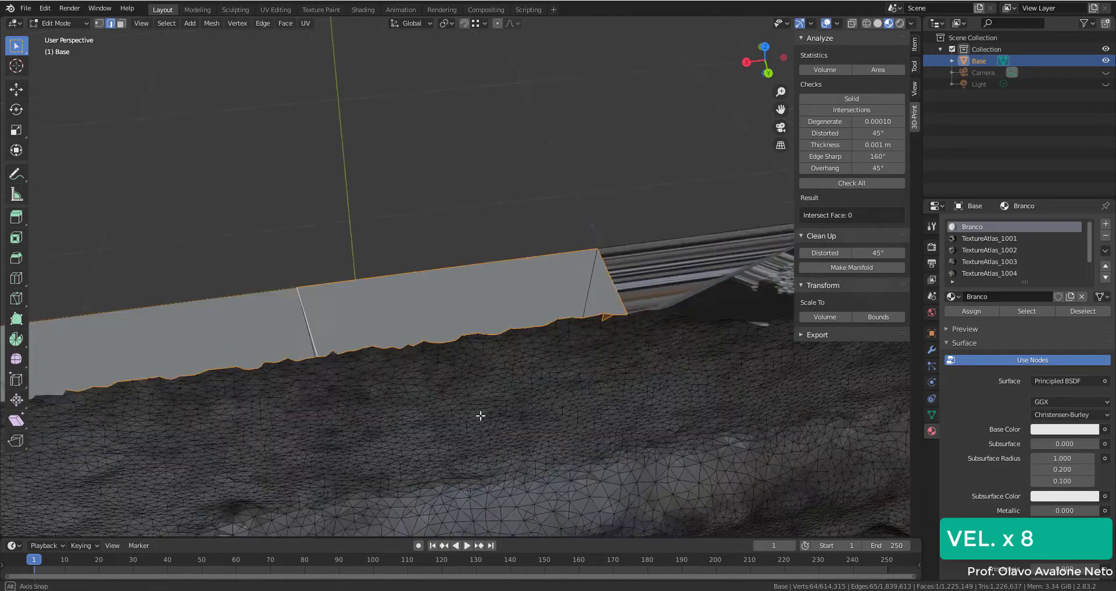
pyautogui.moveTo(407, 430)
pyautogui.mouseDown(button='middle')
pyautogui.moveTo(282, 347)
pyautogui.moveTo(705, 402)
pyautogui.moveTo(442, 314)
pyautogui.mouseUp(button='middle')
pyautogui.keyDown('ctrl'); pyautogui.click(282, 347); pyautogui.keyUp('ctrl')
pyautogui.press('f')
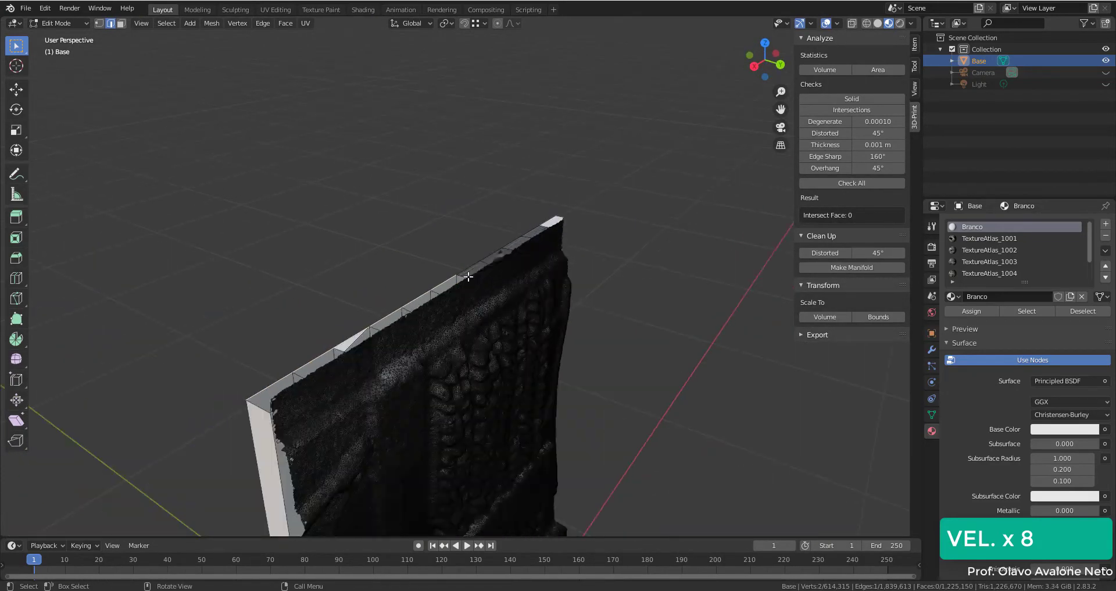
pyautogui.keyDown('alt'); pyautogui.click(442, 314); pyautogui.keyUp('alt')
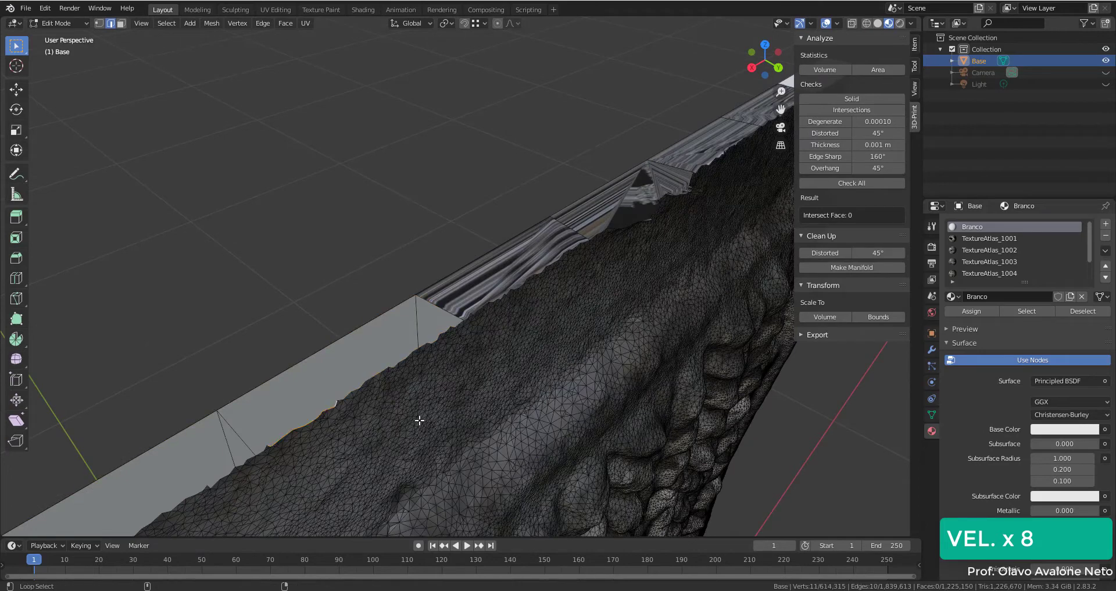
pyautogui.press('f')
# Step: Fill the gap between a border edge and the strip's long top edge loop
pyautogui.moveTo(356, 340); pyautogui.dragTo(574, 194, button='middle')
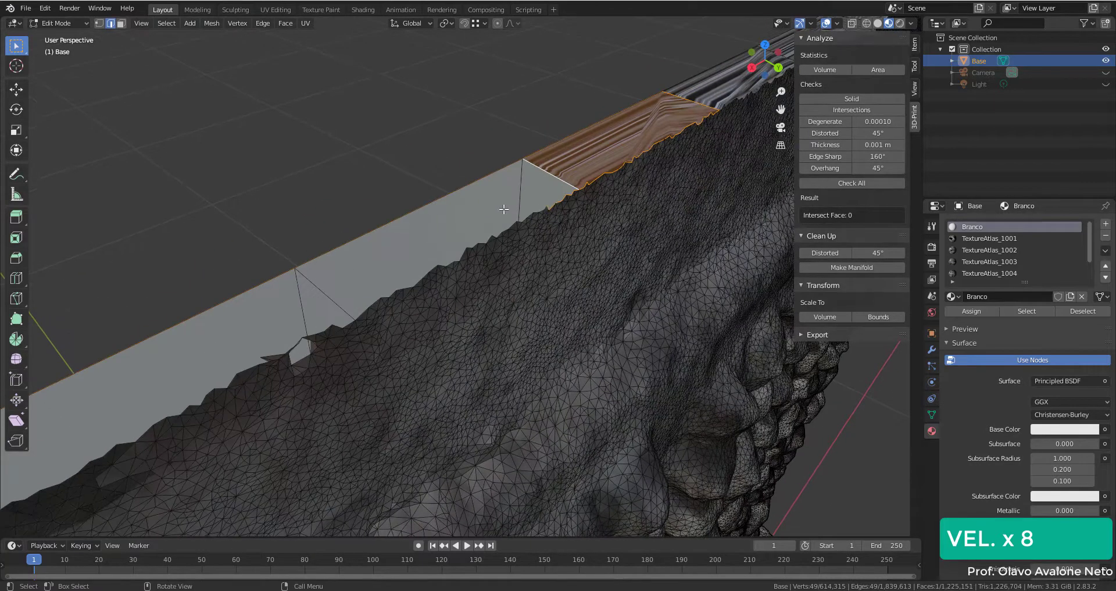
pyautogui.click(574, 195)
pyautogui.keyDown('alt'); pyautogui.click(543, 208); pyautogui.keyUp('alt')
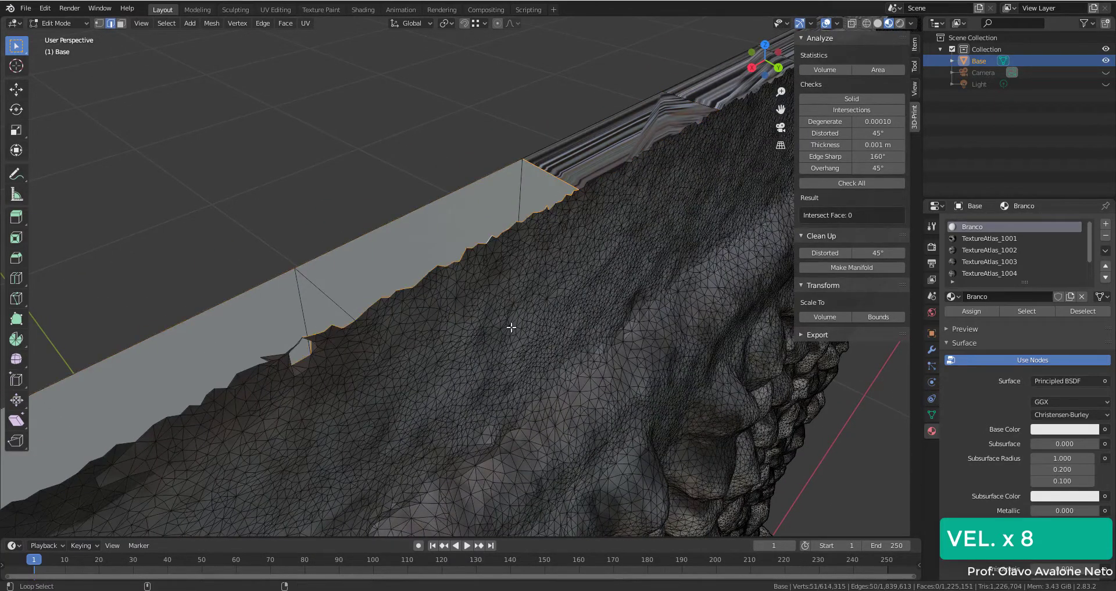
pyautogui.press('f')
# Step: Delete the stray vertices of the small edge chain at the first seam notch
pyautogui.moveTo(328, 299)
pyautogui.mouseDown(button='middle')
pyautogui.moveTo(405, 269)
pyautogui.moveTo(421, 234)
pyautogui.moveTo(475, 211)
pyautogui.mouseUp(button='middle')
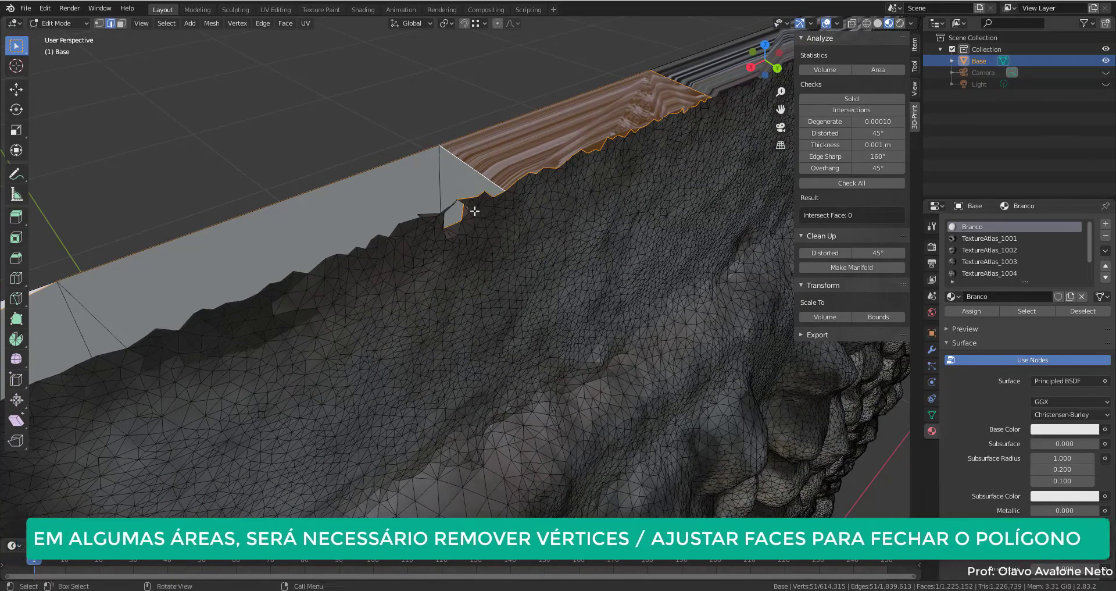
pyautogui.scroll(3, 475, 211)
pyautogui.scroll(-3, 466, 209)
pyautogui.scroll(-2, 464, 218)
pyautogui.moveTo(448, 232); pyautogui.dragTo(445, 231, button='middle')
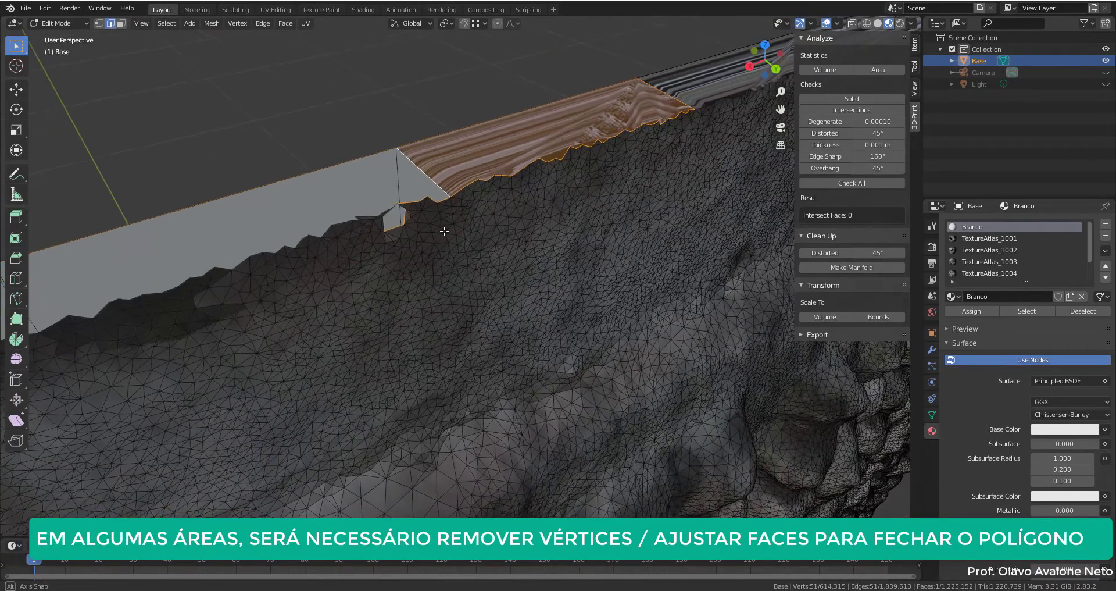
pyautogui.click(384, 205)
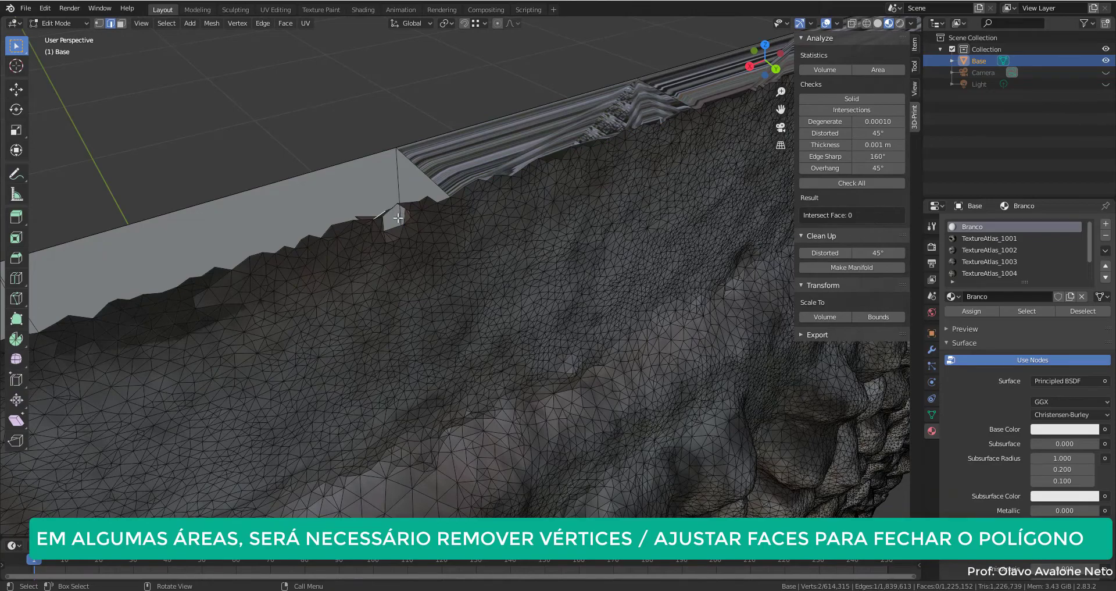
pyautogui.keyDown('shift'); pyautogui.click(398, 217); pyautogui.keyUp('shift')
pyautogui.press('x')
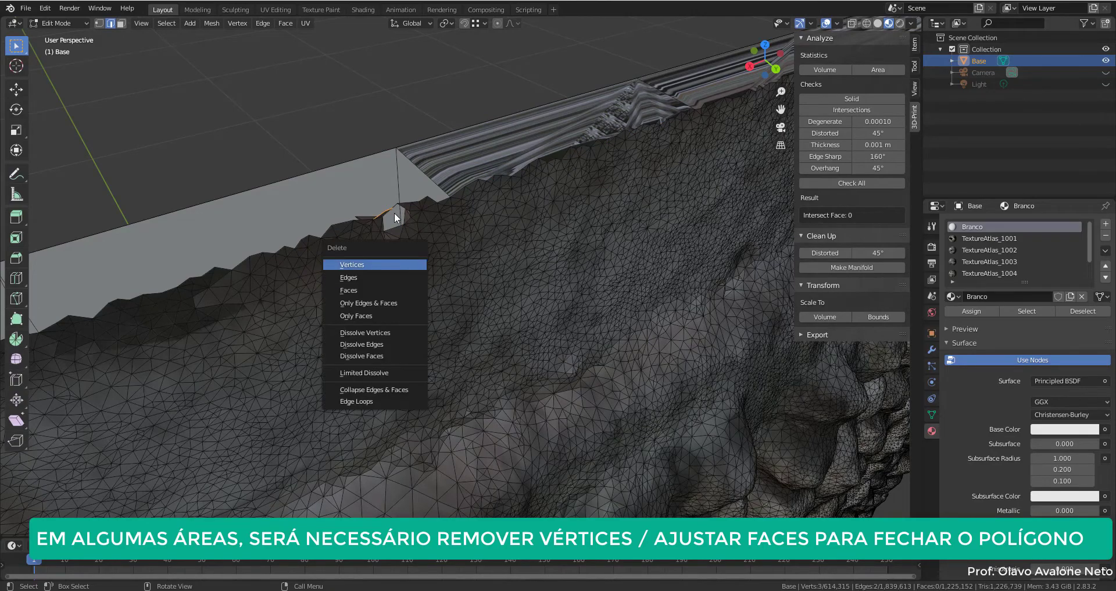
pyautogui.click(352, 264)
# Step: Delete the stray vertices at the next two notches along the seam
pyautogui.moveTo(351, 264); pyautogui.dragTo(325, 273, button='middle')
pyautogui.click(321, 223)
pyautogui.press('x')
pyautogui.click(323, 297)
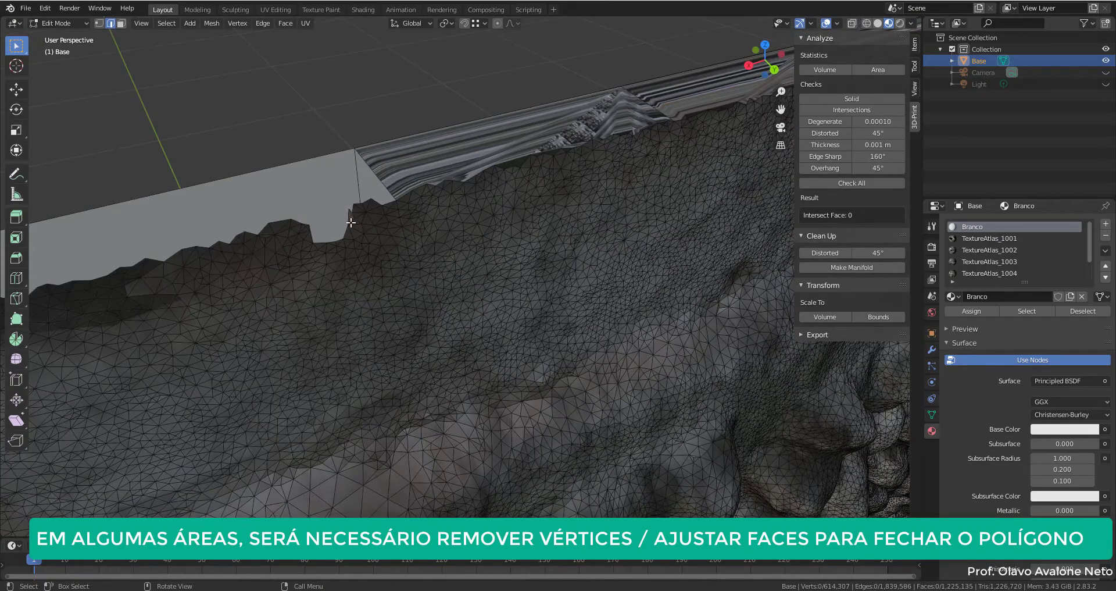
pyautogui.click(350, 220)
pyautogui.press('x')
pyautogui.click(323, 252)
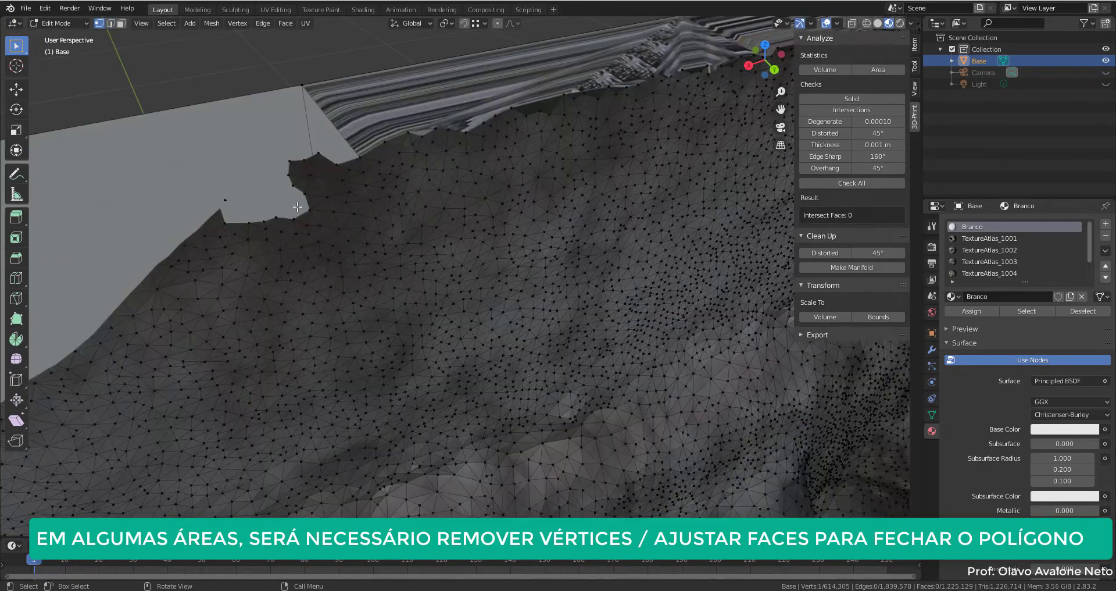
# Step: Delete another stray seam vertex, then select two vertices on the seam border
pyautogui.moveTo(351, 262)
pyautogui.mouseDown(button='middle')
pyautogui.moveTo(518, 295)
pyautogui.moveTo(442, 279)
pyautogui.moveTo(475, 228)
pyautogui.mouseUp(button='middle')
pyautogui.click(515, 290)
pyautogui.press('x')
pyautogui.click(448, 414)
pyautogui.click(452, 257)
pyautogui.keyDown('shift'); pyautogui.click(518, 245); pyautogui.keyUp('shift')
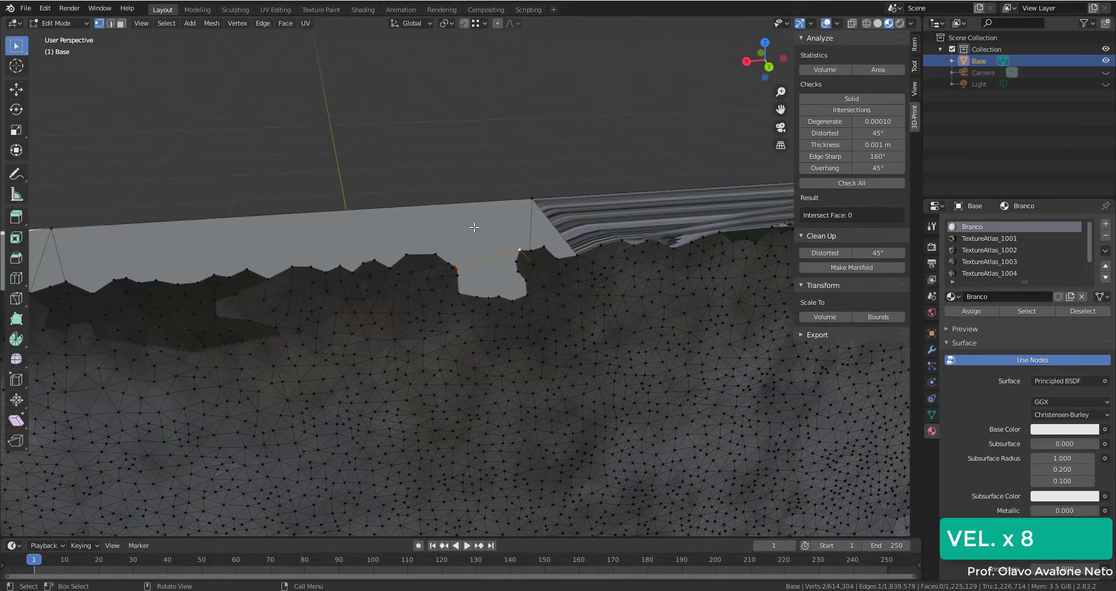
# Step: Fill the selected boundary edge loop at the gap with a face
pyautogui.press('2')
pyautogui.keyDown('alt'); pyautogui.click(475, 228); pyautogui.keyUp('alt')
pyautogui.moveTo(501, 416); pyautogui.dragTo(584, 408, button='middle')
pyautogui.press('f')
# Step: Select a rim vertex and dissolve it, switching the sidebar from 3D-Print to Tool settings
pyautogui.moveTo(505, 319)
pyautogui.mouseDown(button='middle')
pyautogui.moveTo(551, 225)
pyautogui.moveTo(429, 244)
pyautogui.moveTo(636, 239)
pyautogui.mouseUp(button='middle')
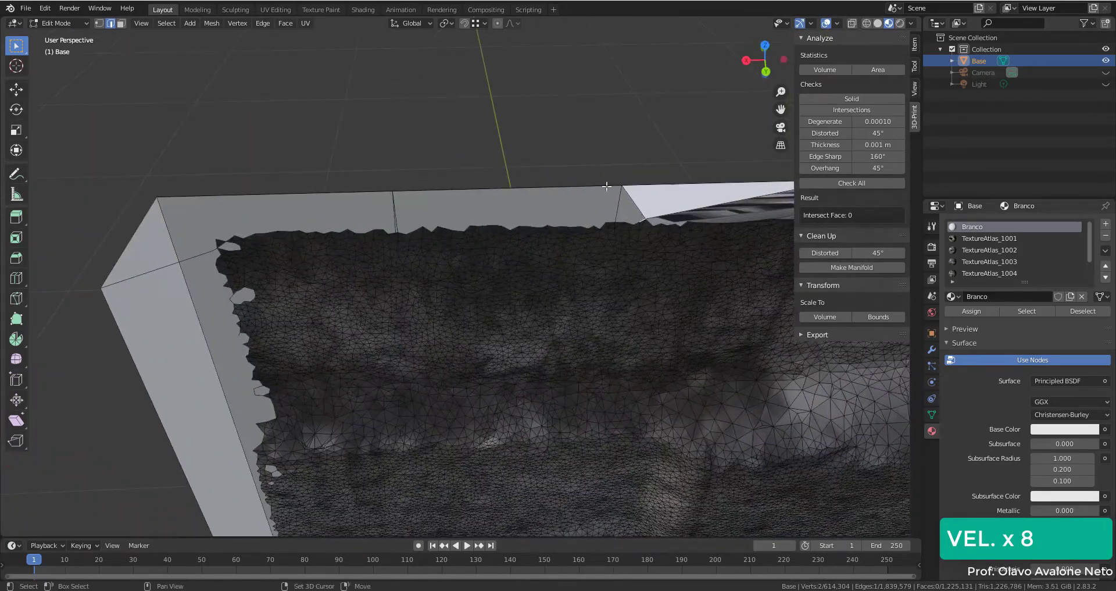
pyautogui.keyDown('alt'); pyautogui.click(643, 230); pyautogui.keyUp('alt')
pyautogui.click(395, 212)
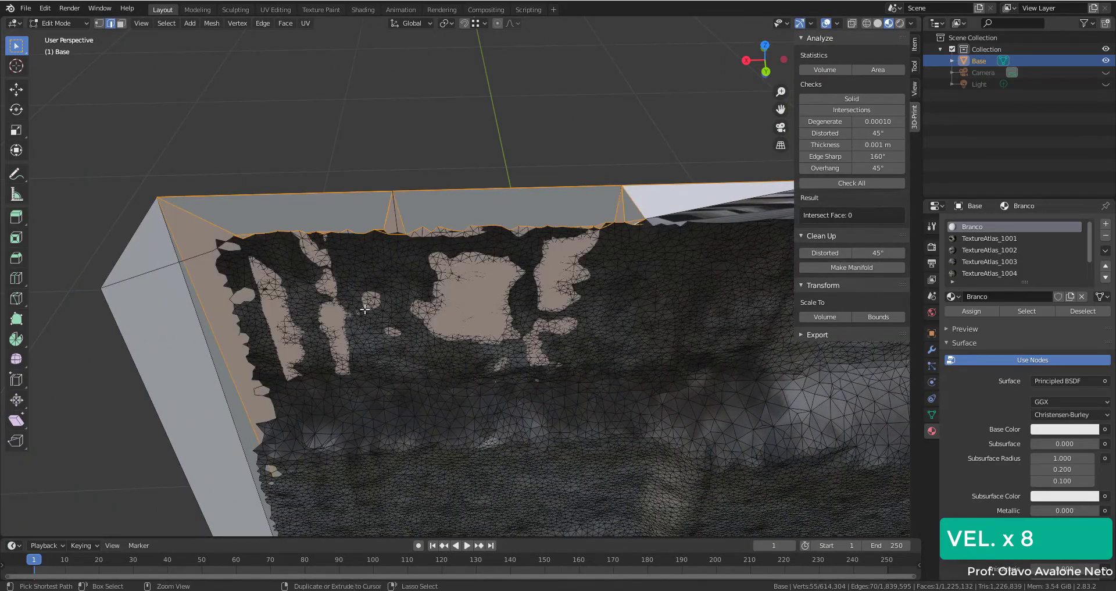
pyautogui.moveTo(364, 310)
pyautogui.mouseDown(button='middle')
pyautogui.moveTo(441, 264)
pyautogui.moveTo(354, 275)
pyautogui.moveTo(174, 349)
pyautogui.moveTo(575, 266)
pyautogui.moveTo(588, 521)
pyautogui.mouseUp(button='middle')
pyautogui.press('1')
pyautogui.click(169, 320)
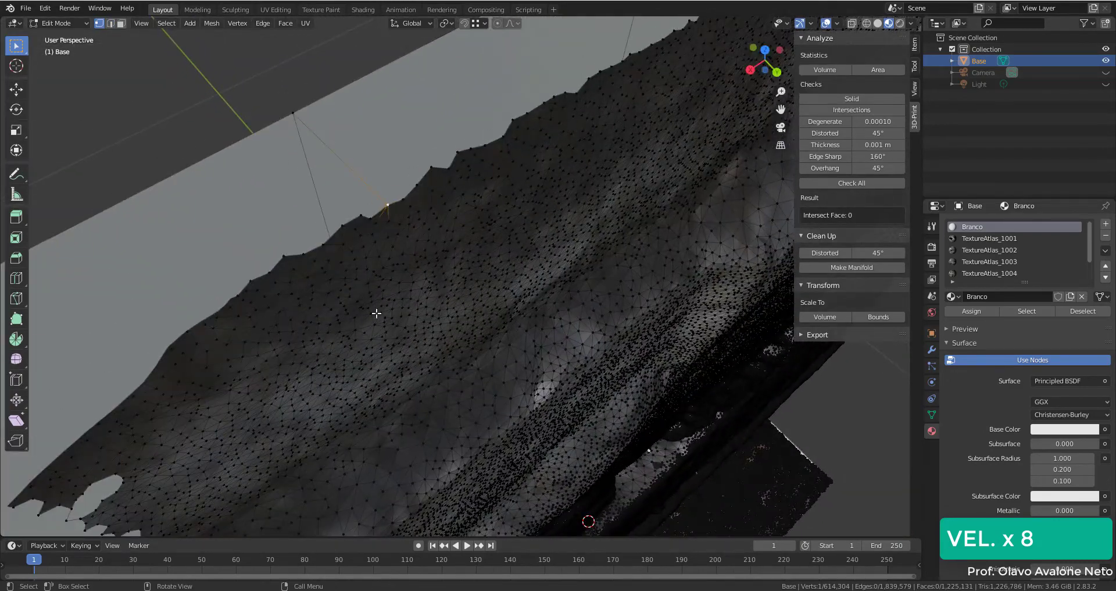
pyautogui.click(915, 43)
pyautogui.scroll(3, 309, 163)
pyautogui.click(915, 65)
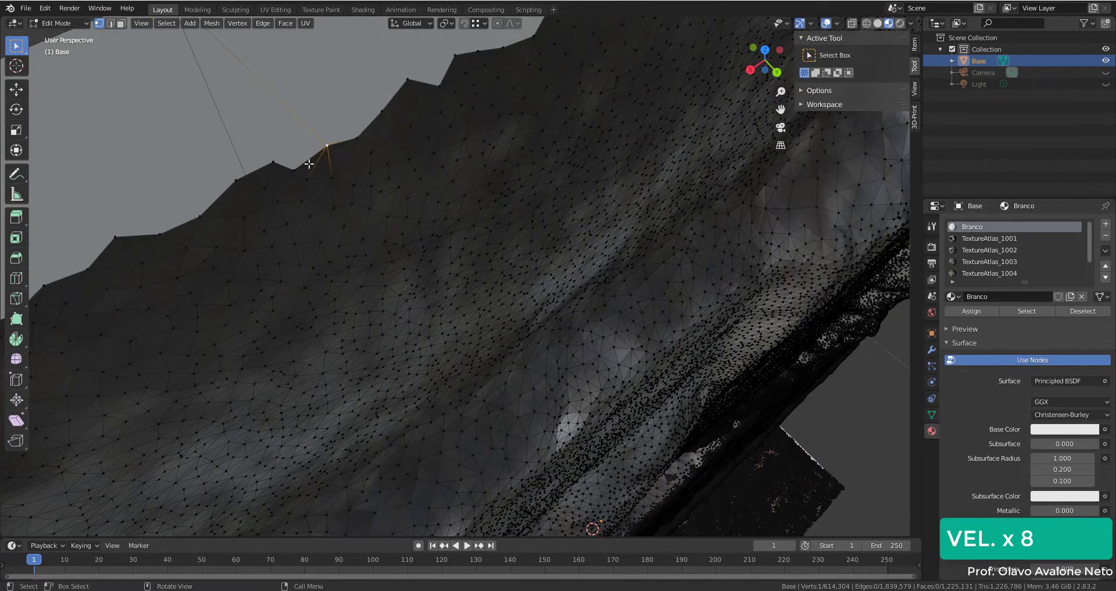
pyautogui.hotkey('ctrl', 'x')
pyautogui.press('2')
pyautogui.press('x')
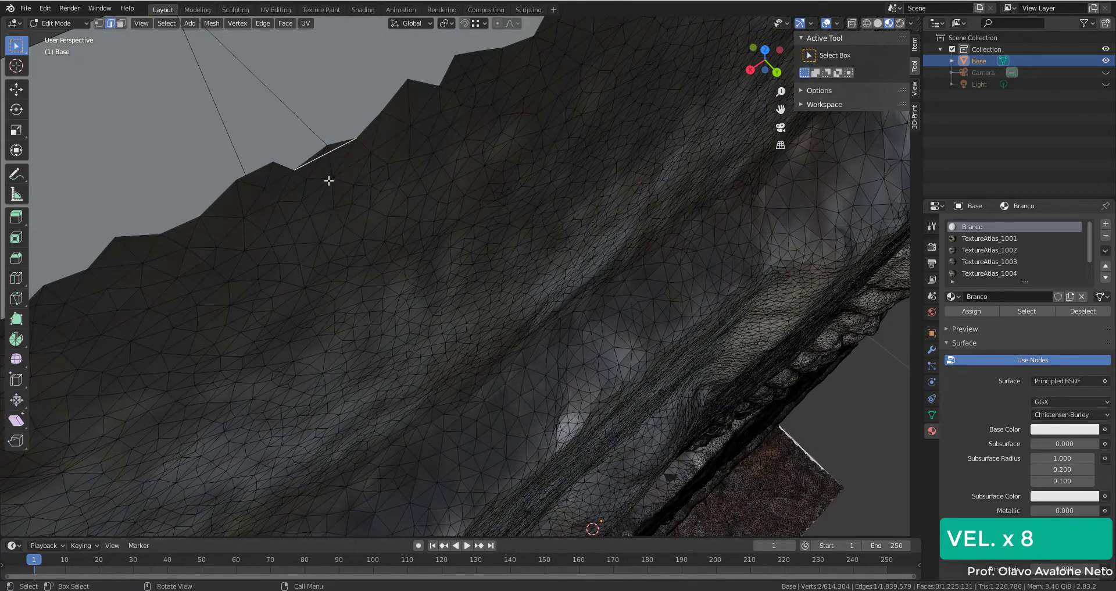
# Step: Select and frame the rim's boundary loop, inspect the plate's corner vertex, then deselect
pyautogui.rightClick(328, 180)
pyautogui.keyDown('alt'); pyautogui.click(312, 125); pyautogui.keyUp('alt')
pyautogui.press('KP_Decimal')
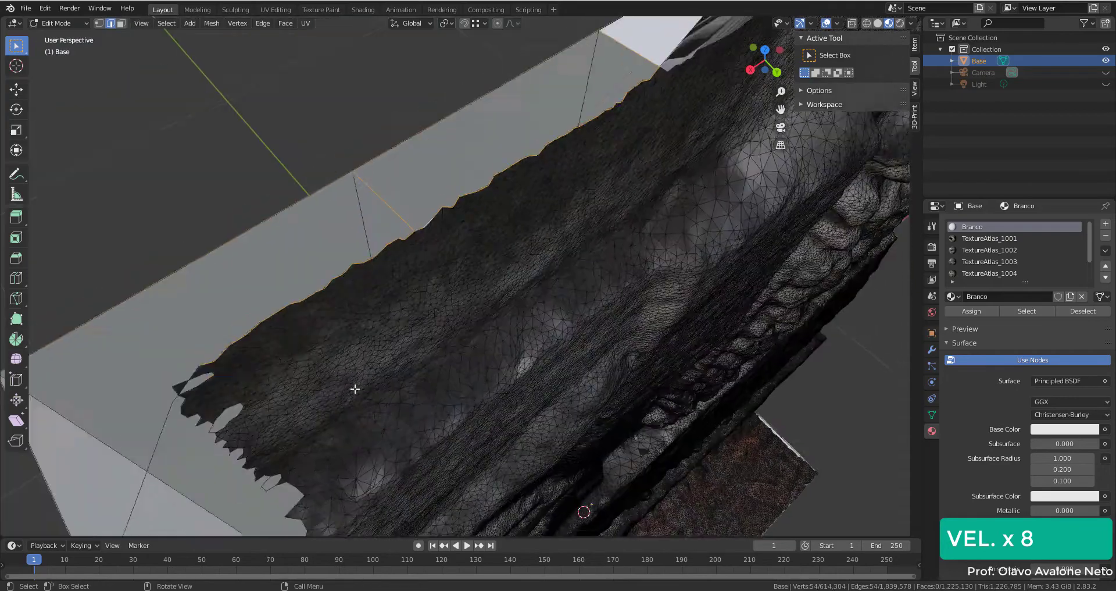
pyautogui.scroll(-2, 413, 323)
pyautogui.moveTo(413, 322)
pyautogui.mouseDown(button='middle')
pyautogui.moveTo(230, 317)
pyautogui.moveTo(323, 234)
pyautogui.mouseUp(button='middle')
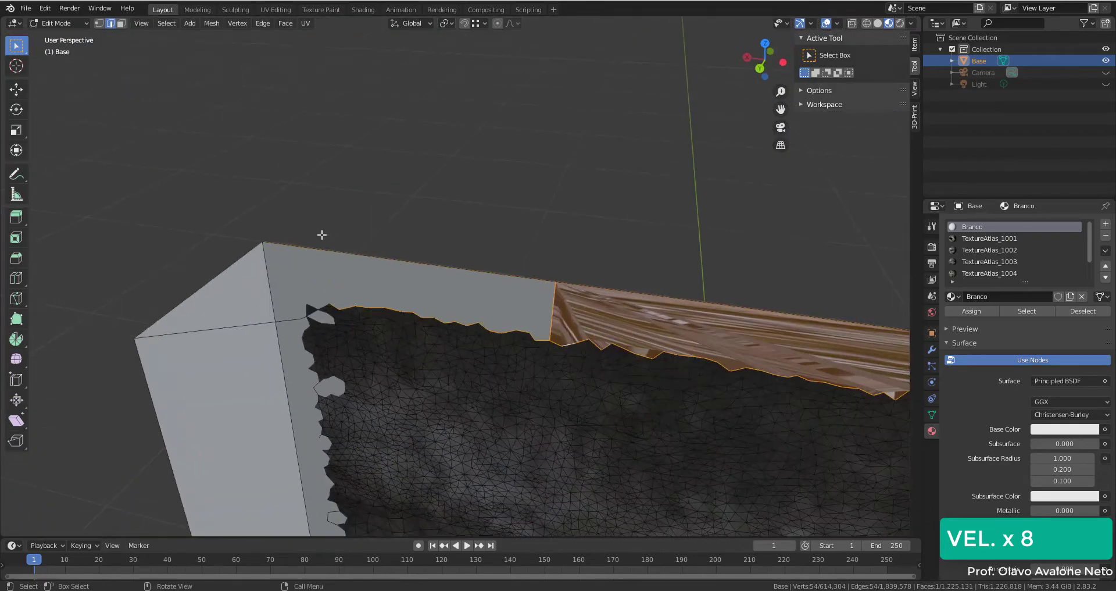
pyautogui.press('1')
pyautogui.click(263, 242)
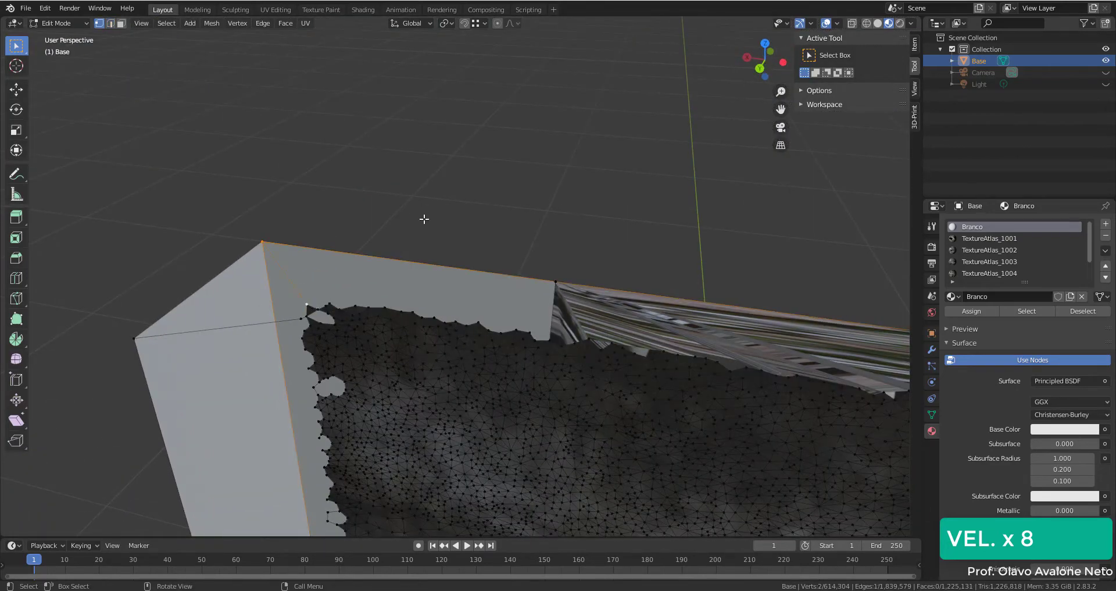
pyautogui.hotkey('alt', 'a')
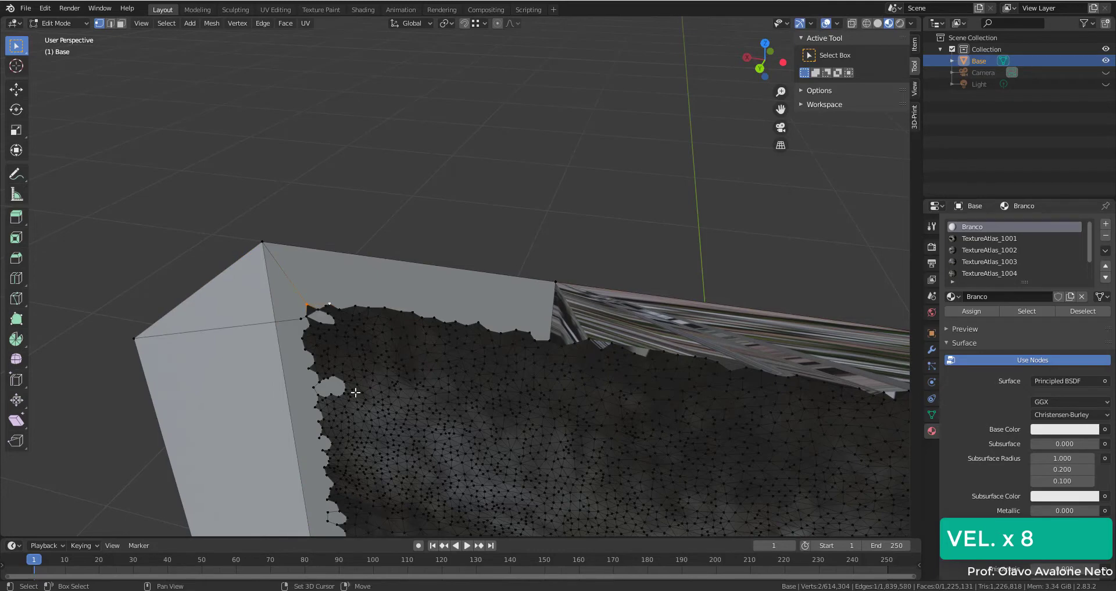
# Step: Select the boundary edge loop in edge mode and fill it with a face
pyautogui.scroll(2, 340, 307)
pyautogui.press('2')
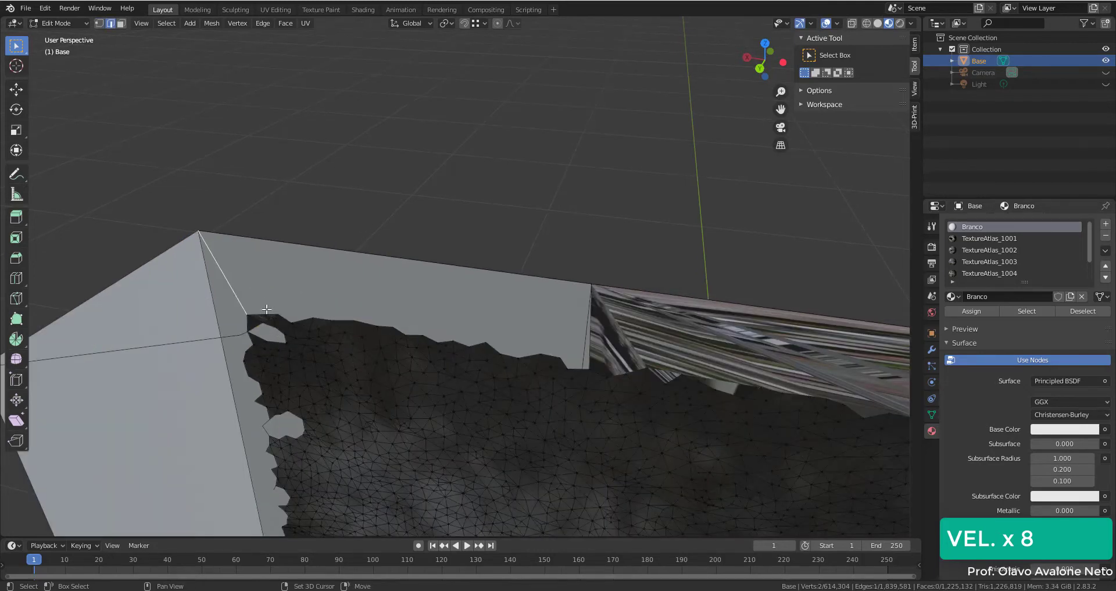
pyautogui.keyDown('alt'); pyautogui.click(352, 331); pyautogui.keyUp('alt')
pyautogui.press('f')
# Step: Select the next gap's border edge path, fill it with a face, and inspect the filled corner
pyautogui.moveTo(253, 336); pyautogui.dragTo(157, 427, button='middle')
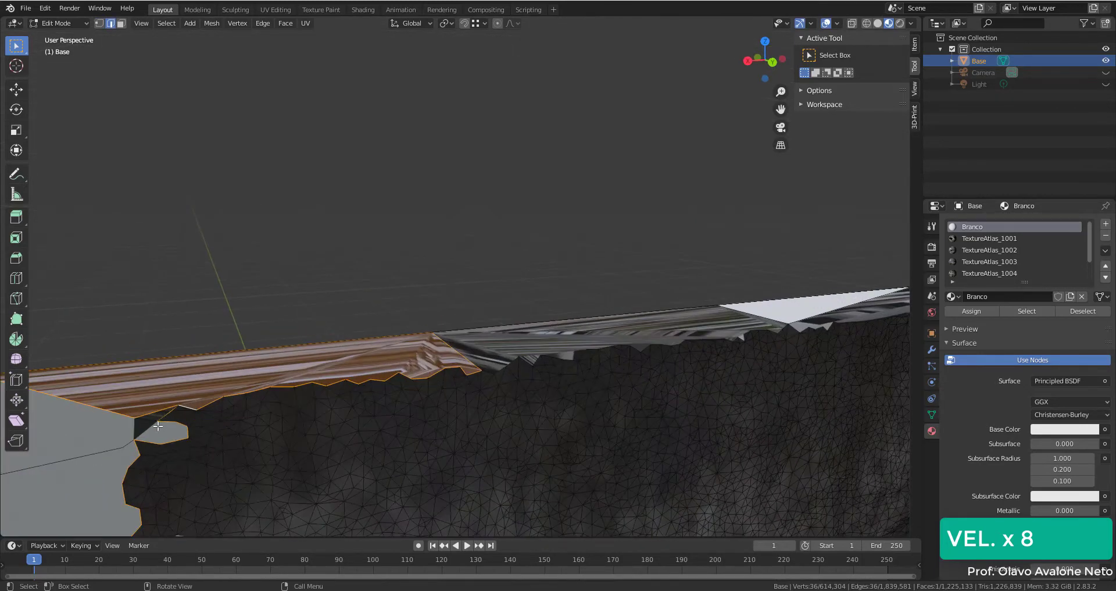
pyautogui.hotkey('alt', 'a')
pyautogui.keyDown('alt'); pyautogui.click(174, 440); pyautogui.keyUp('alt')
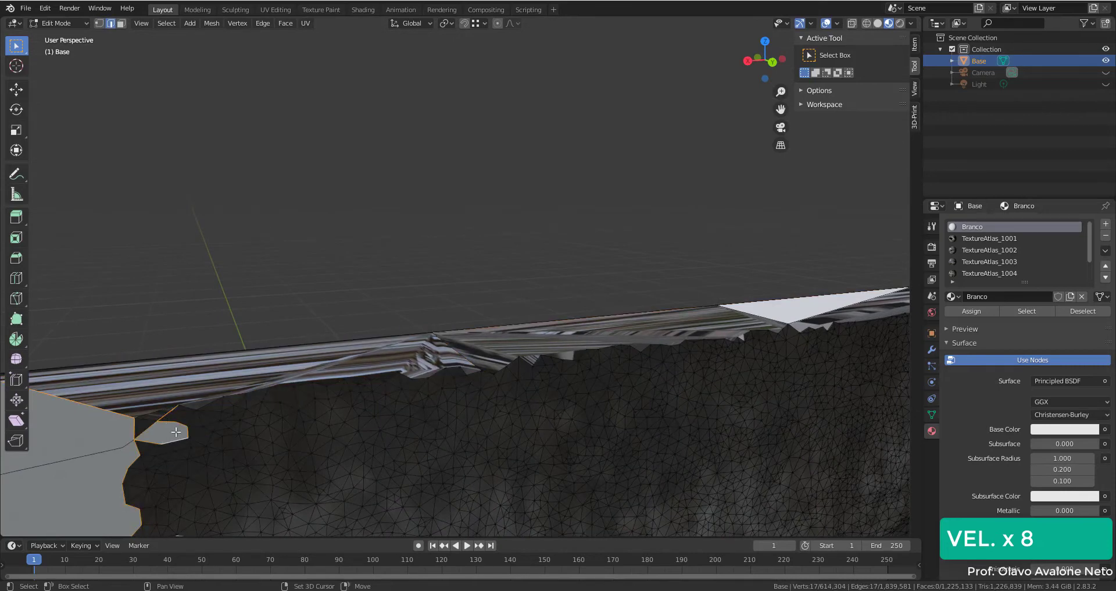
pyautogui.keyDown('ctrl'); pyautogui.click(80, 411); pyautogui.keyUp('ctrl')
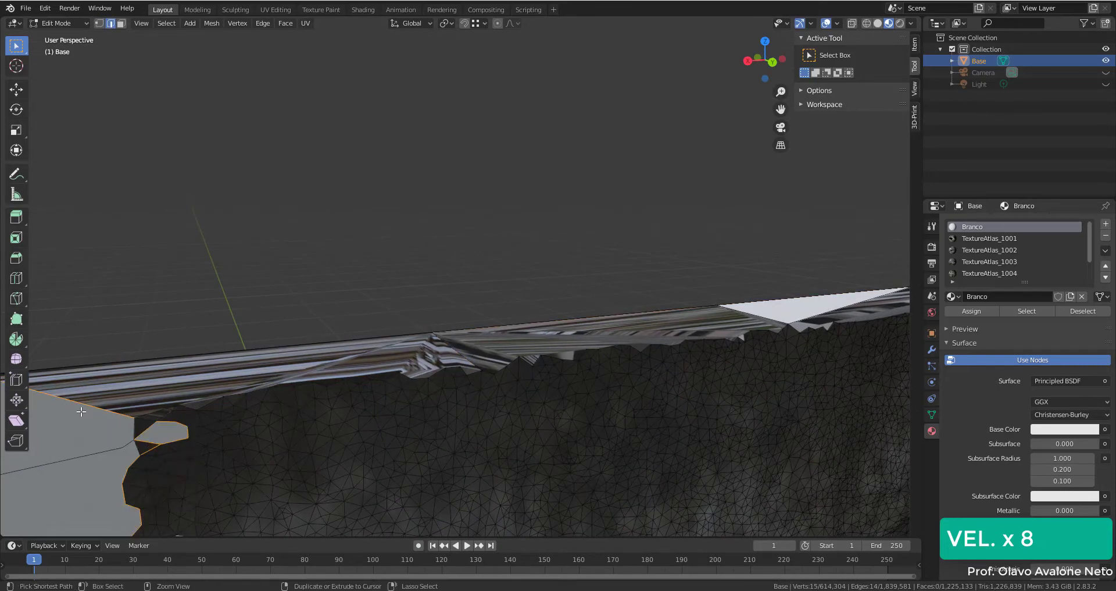
pyautogui.press('f')
pyautogui.hotkey('alt', 'a')
pyautogui.moveTo(80, 411); pyautogui.dragTo(183, 461, button='middle')
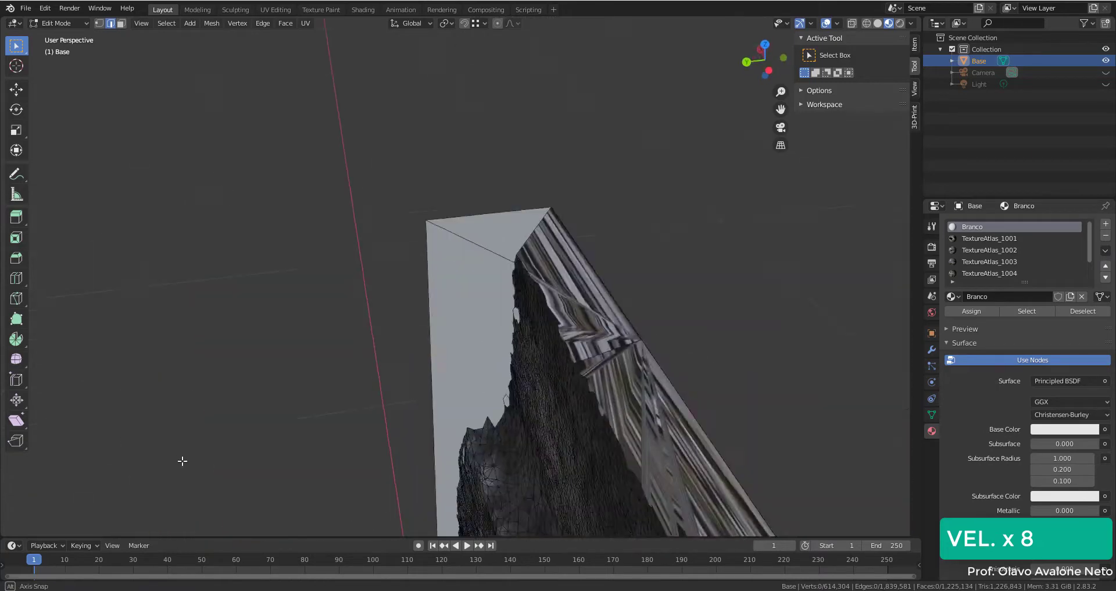
# Step: Fill several small gaps between the relief and the backing plate with new faces
pyautogui.scroll(3, 182, 460)
pyautogui.press('1')
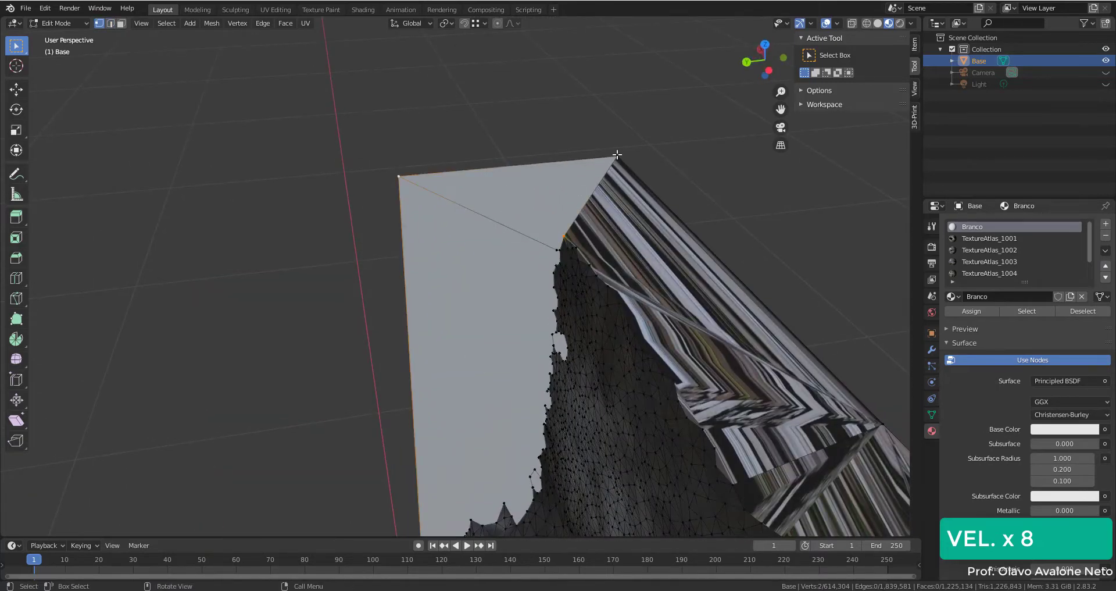
pyautogui.keyDown('shift'); pyautogui.click(617, 154); pyautogui.keyUp('shift')
pyautogui.press('2')
pyautogui.press('f')
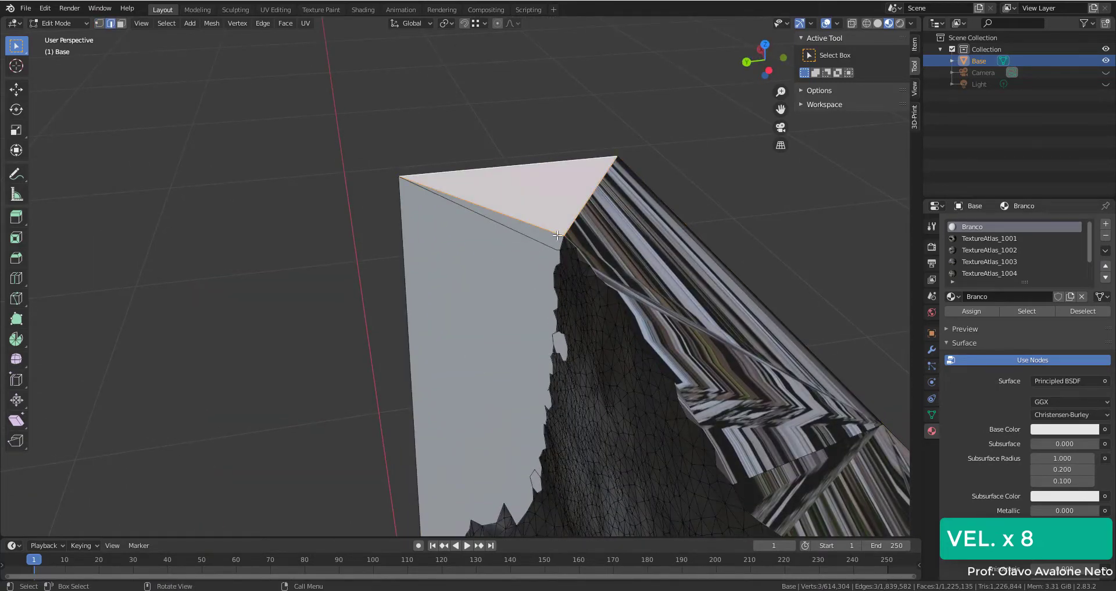
pyautogui.scroll(2, 609, 236)
pyautogui.press('f')
pyautogui.click(688, 236)
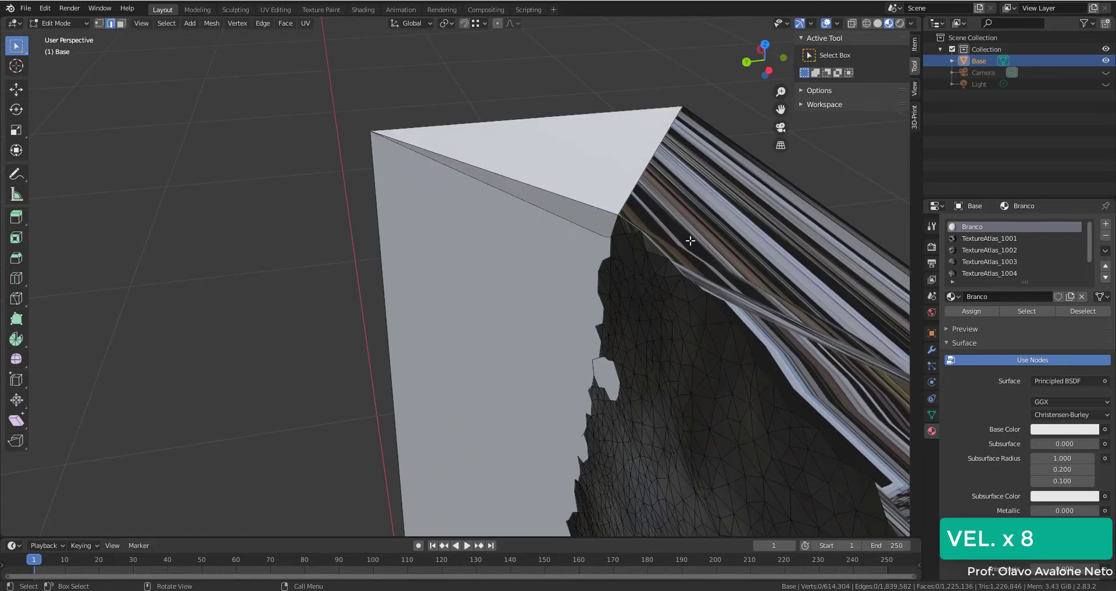
pyautogui.scroll(2, 651, 229)
pyautogui.press('f')
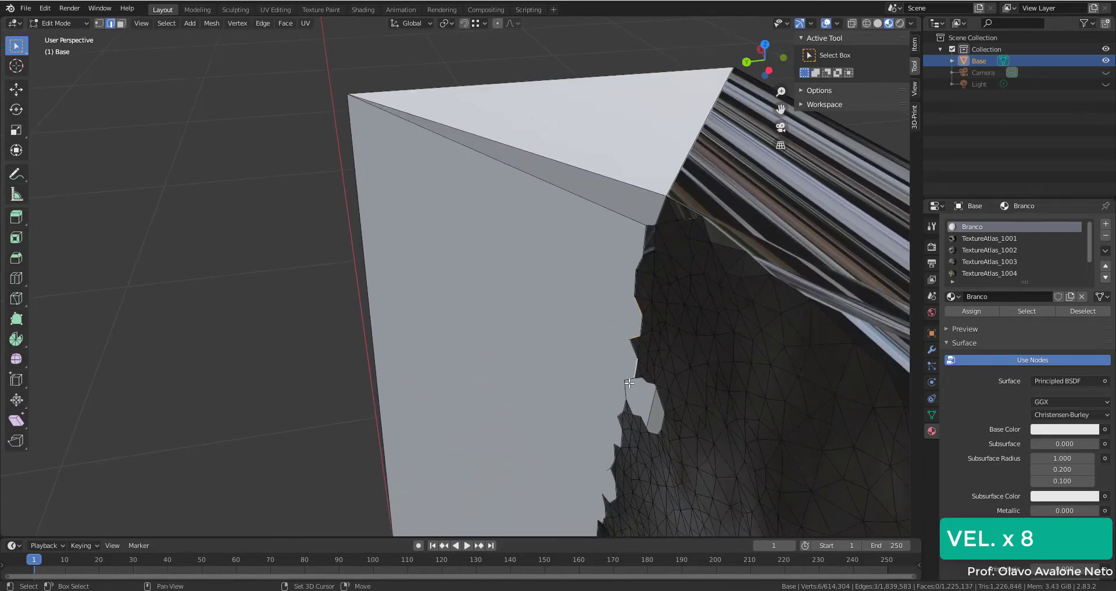
pyautogui.scroll(1, 631, 385)
pyautogui.press('f')
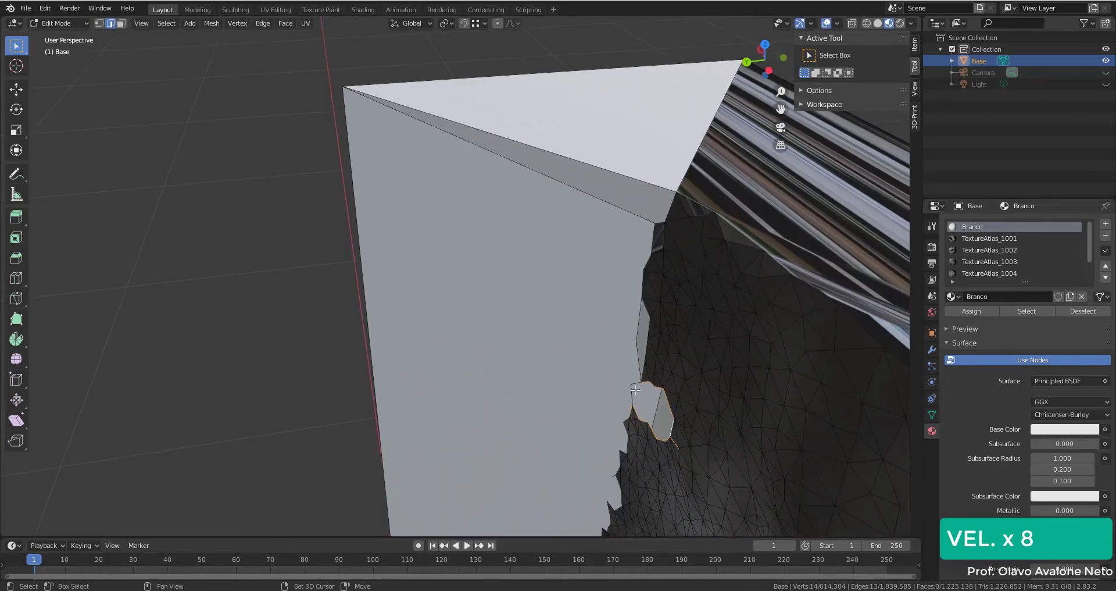
pyautogui.press('f')
# Step: Select the edge run around the next six-edge gap and fill it with a face
pyautogui.press('1')
pyautogui.click(643, 424)
pyautogui.moveTo(643, 424)
pyautogui.mouseDown(button='middle')
pyautogui.moveTo(643, 399)
pyautogui.moveTo(728, 339)
pyautogui.moveTo(633, 446)
pyautogui.mouseUp(button='middle')
pyautogui.press('KP_Decimal')
pyautogui.scroll(-3, 488, 219)
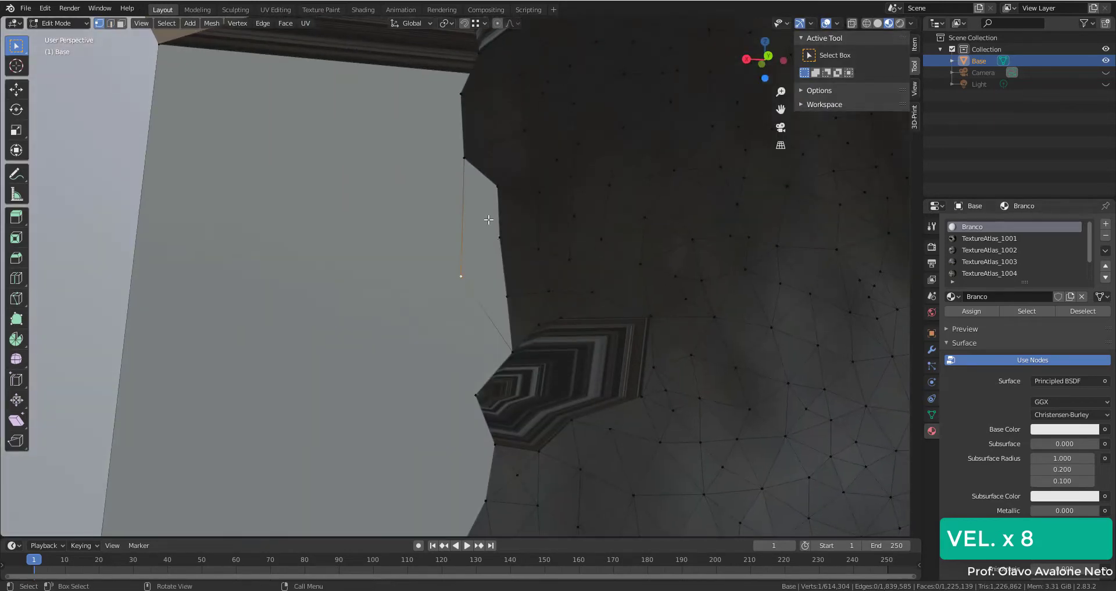
pyautogui.click(463, 226)
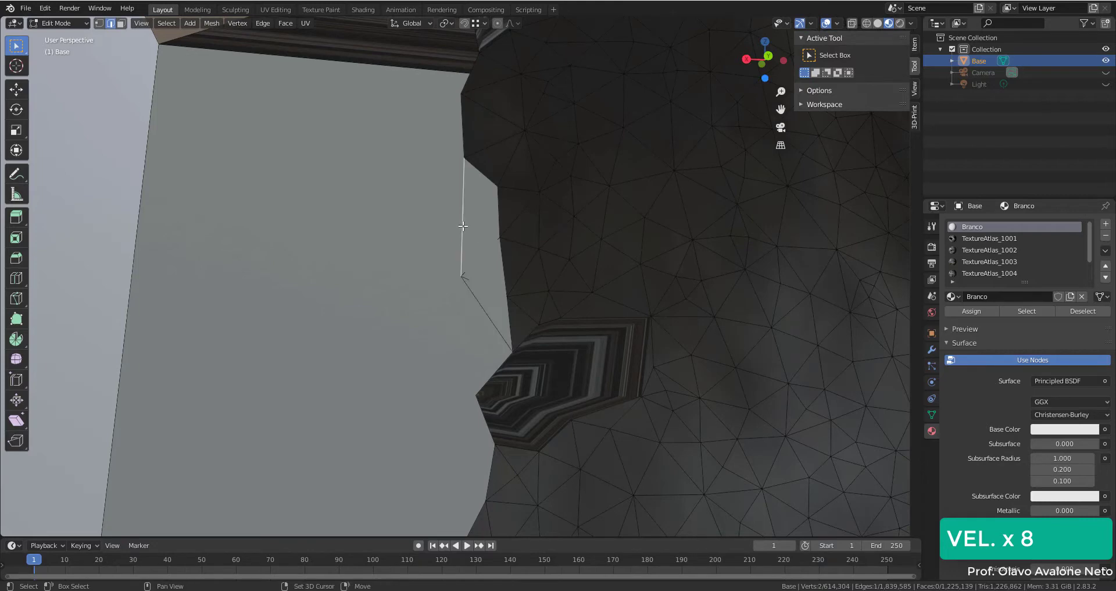
pyautogui.keyDown('ctrl'); pyautogui.click(501, 185); pyautogui.keyUp('ctrl')
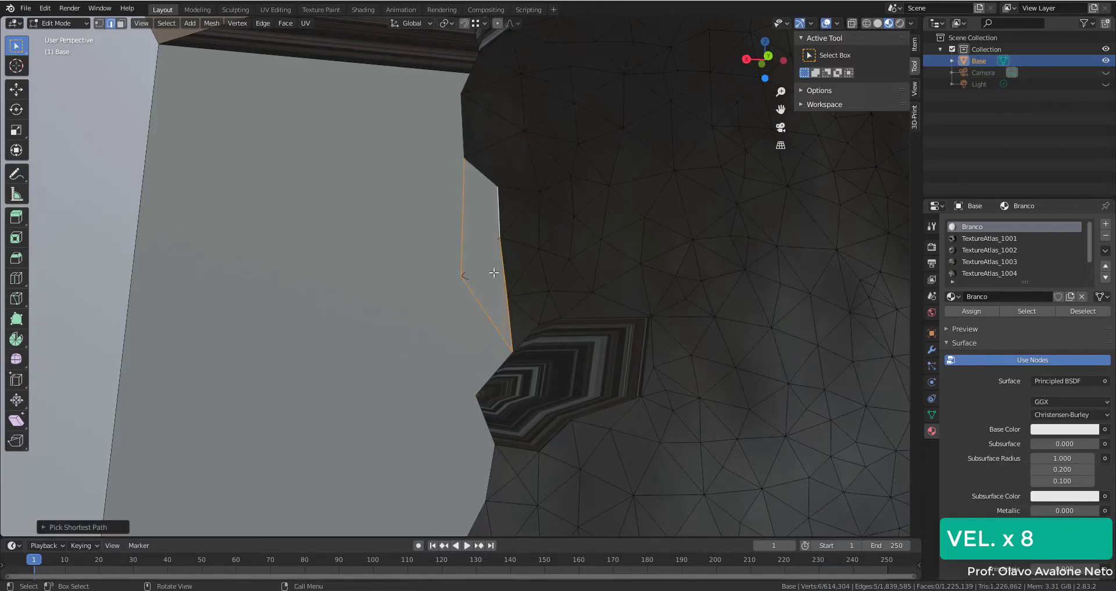
pyautogui.moveTo(501, 185)
pyautogui.mouseDown(button='middle')
pyautogui.moveTo(505, 412)
pyautogui.moveTo(467, 276)
pyautogui.mouseUp(button='middle')
pyautogui.press('3')
pyautogui.click(467, 277)
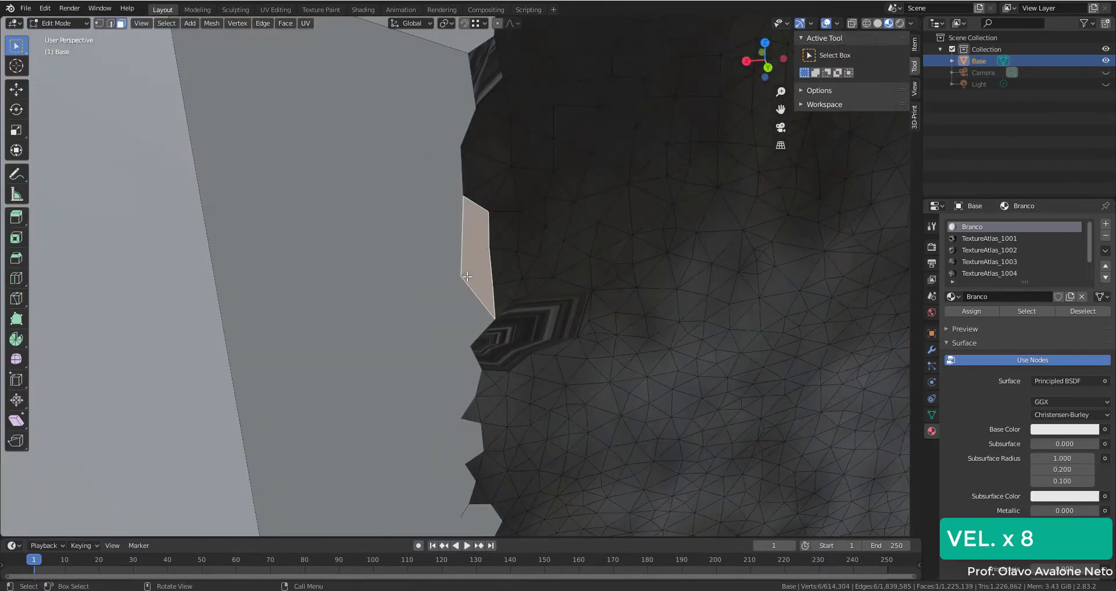
# Step: Delete the unwanted diagonal edge across the new face using X-ray and Delete Edges
pyautogui.press('2')
pyautogui.click(465, 273)
pyautogui.hotkey('alt', 'z')
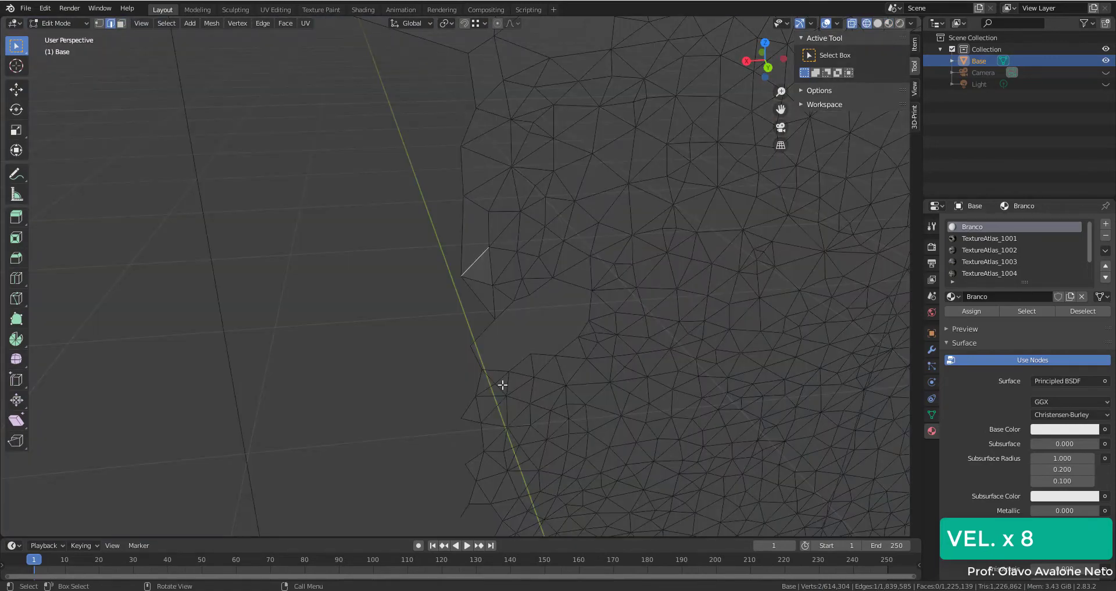
pyautogui.press('x')
pyautogui.click(410, 255)
pyautogui.hotkey('alt', 'z')
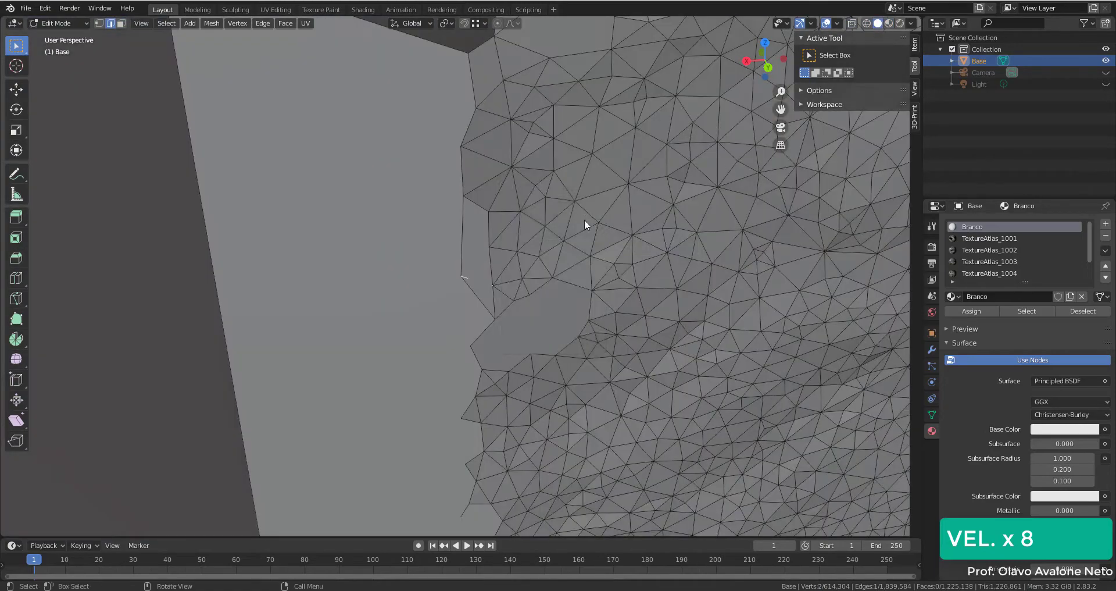
pyautogui.press('x')
pyautogui.press('Return')
# Step: Move the plate's side corner vertex -0.03827 m along Y to meet its top edge
pyautogui.moveTo(861, 167); pyautogui.dragTo(405, 259, button='middle')
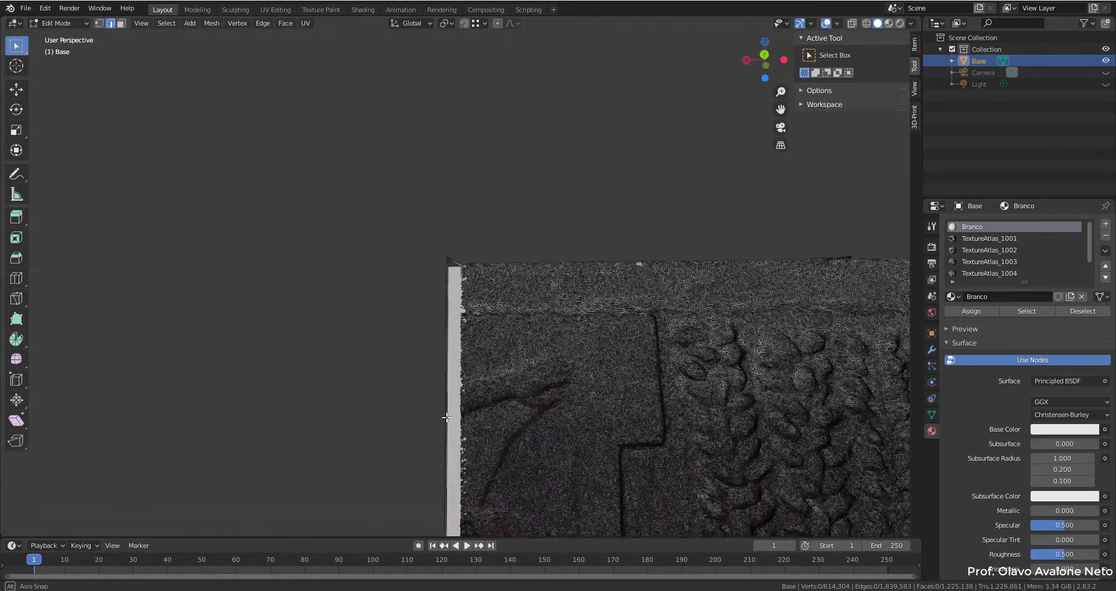
pyautogui.scroll(2, 405, 260)
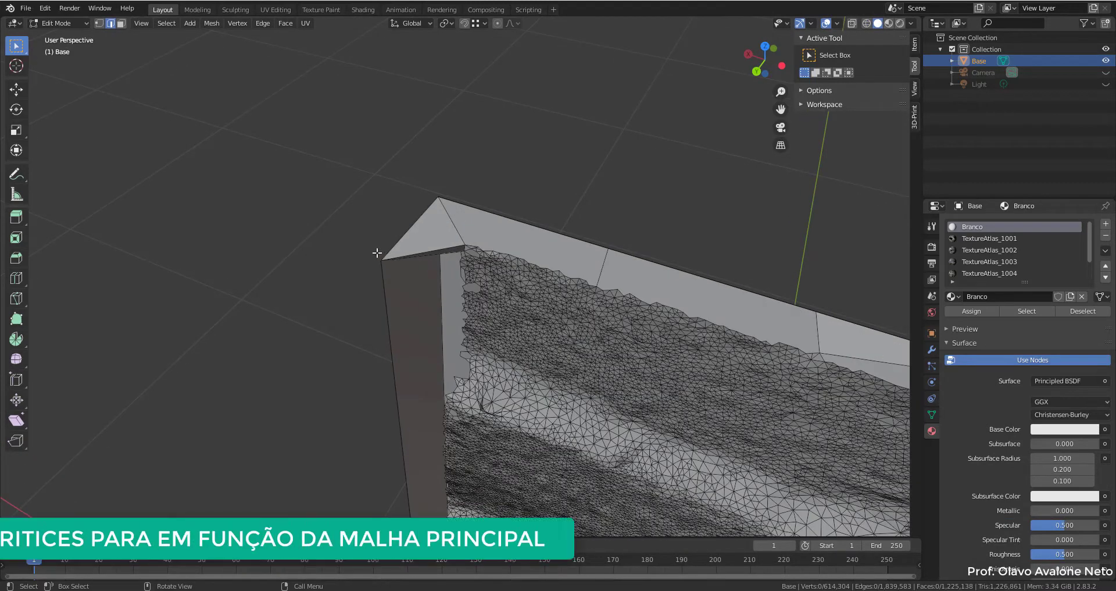
pyautogui.press('1')
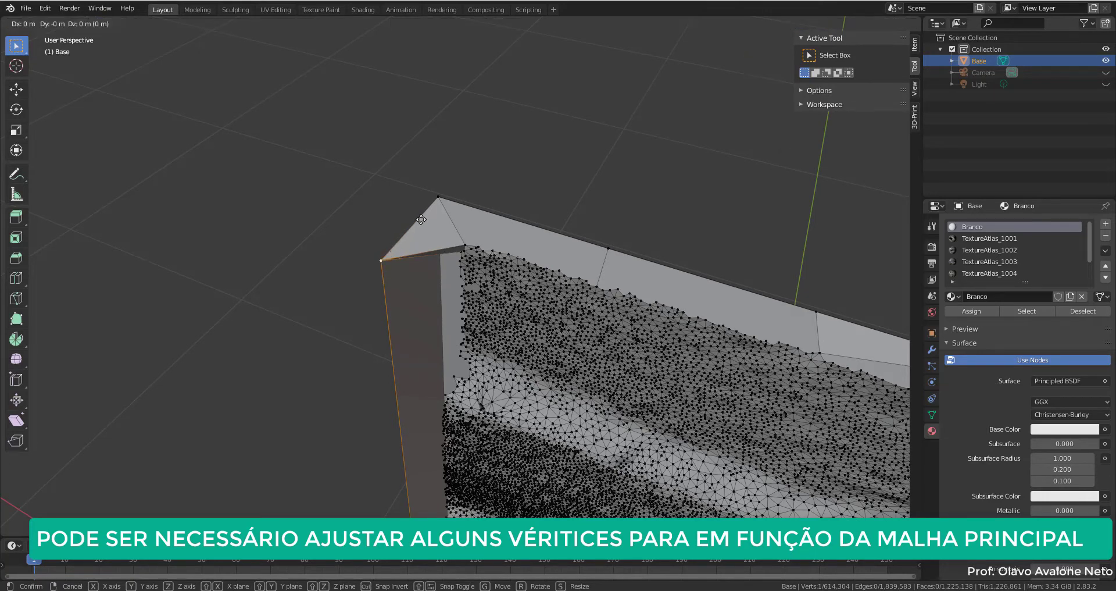
pyautogui.press('y')
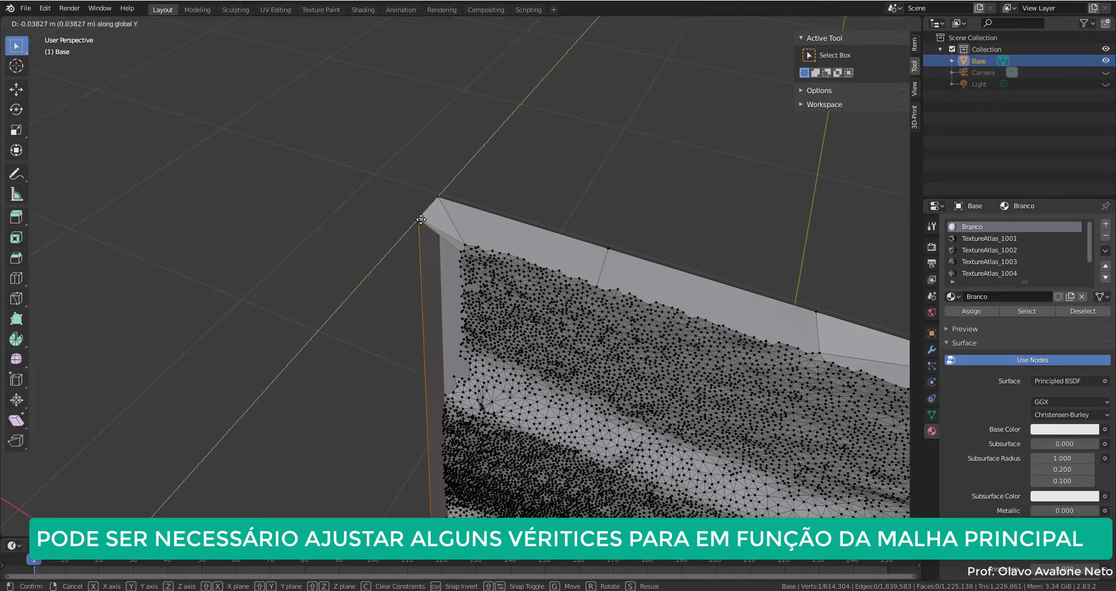
pyautogui.click(421, 219)
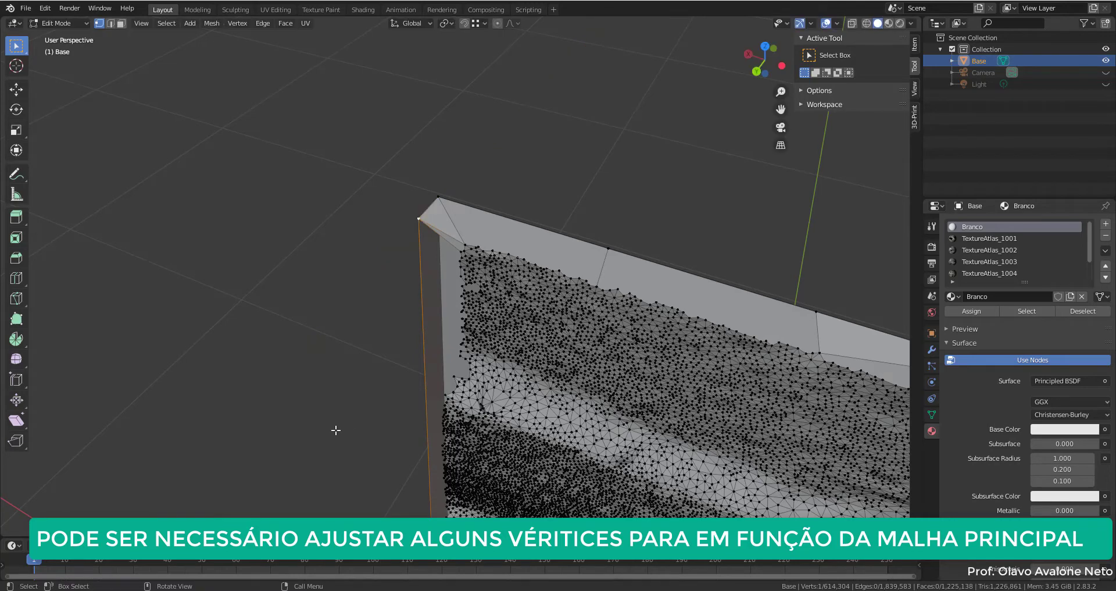
pyautogui.moveTo(727, 176)
pyautogui.mouseDown(button='middle')
pyautogui.moveTo(416, 365)
pyautogui.moveTo(598, 287)
pyautogui.mouseUp(button='middle')
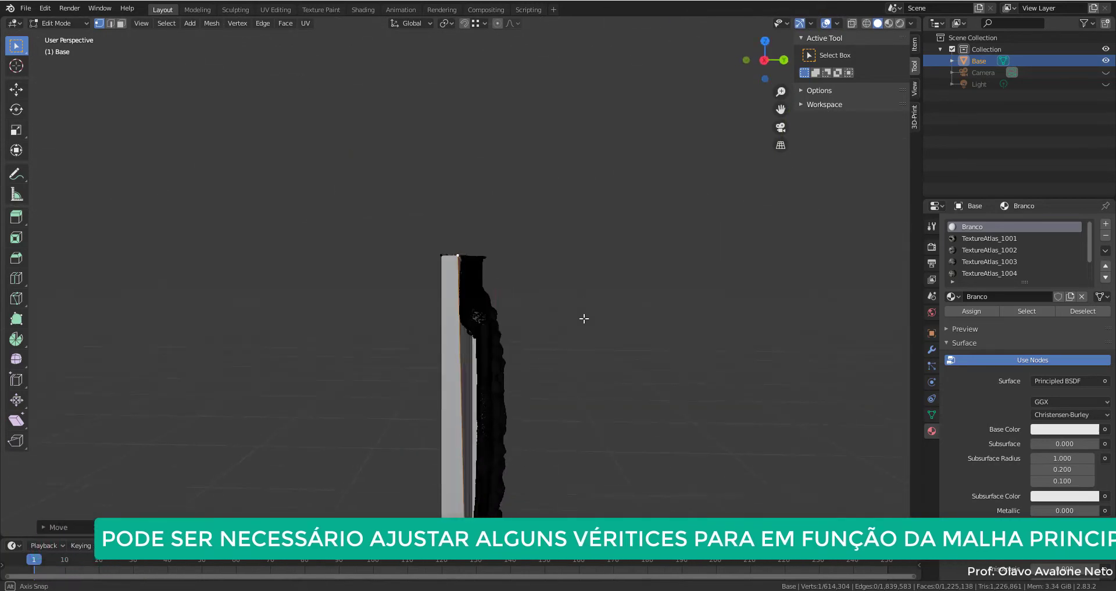
pyautogui.moveTo(534, 525)
pyautogui.mouseDown(button='middle')
pyautogui.moveTo(488, 293)
pyautogui.moveTo(515, 538)
pyautogui.mouseUp(button='middle')
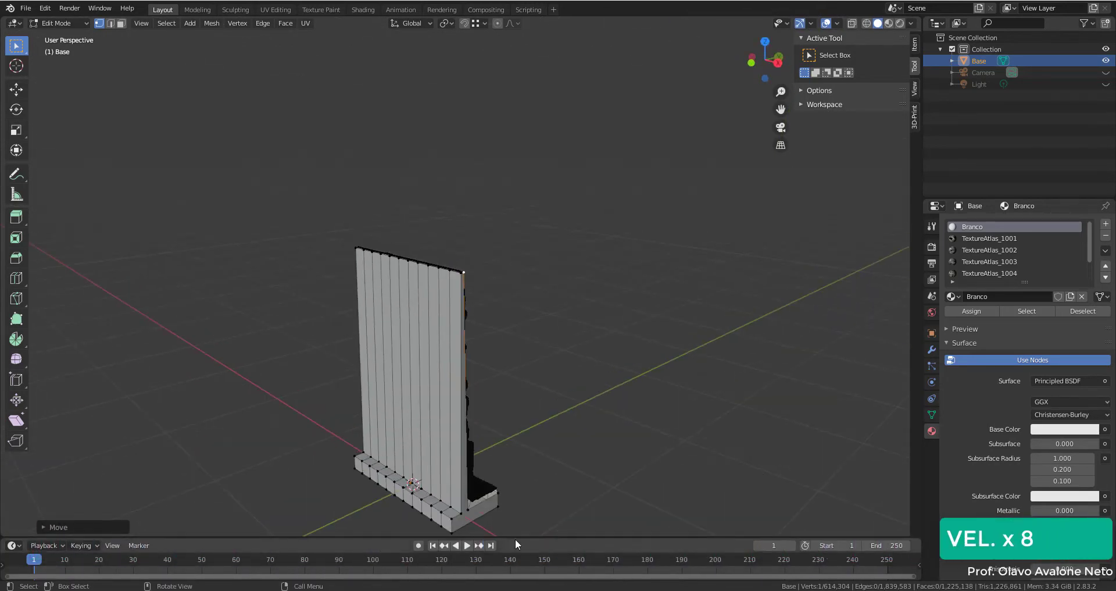
# Step: Save the Blender project file
pyautogui.click(25, 8)
pyautogui.click(35, 85)
pyautogui.click(16, 278)
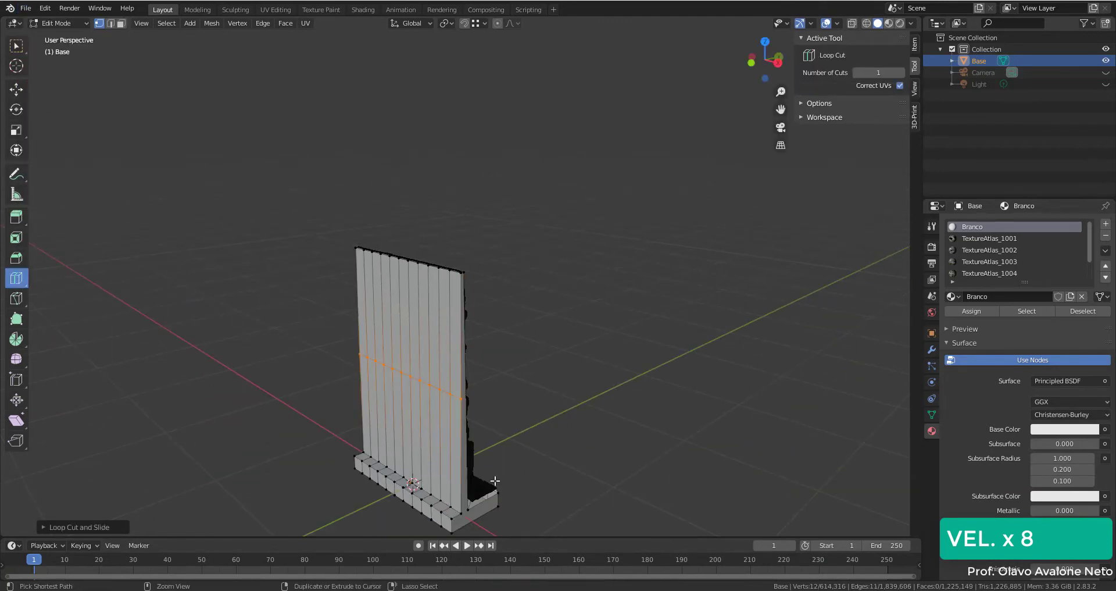
# Step: Run the 3D-Print Solid check, reporting 1,928 non-manifold and 1,335 bad contiguous edges
pyautogui.moveTo(473, 522)
pyautogui.mouseDown(button='middle')
pyautogui.moveTo(476, 458)
pyautogui.moveTo(373, 451)
pyautogui.moveTo(568, 317)
pyautogui.moveTo(531, 384)
pyautogui.moveTo(558, 325)
pyautogui.mouseUp(button='middle')
pyautogui.press('w')
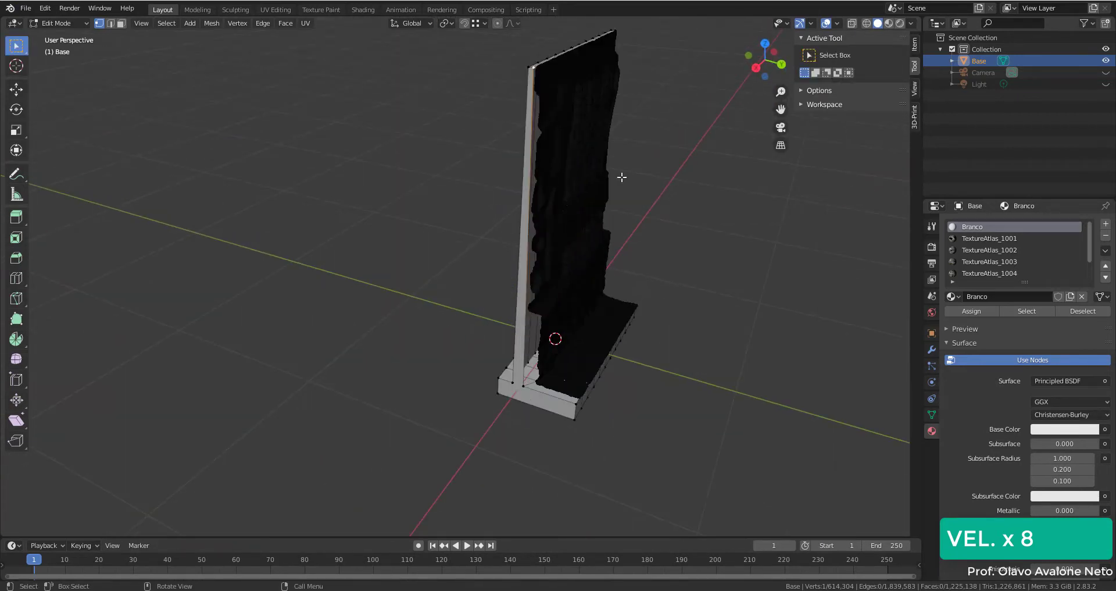
pyautogui.click(914, 116)
pyautogui.click(870, 97)
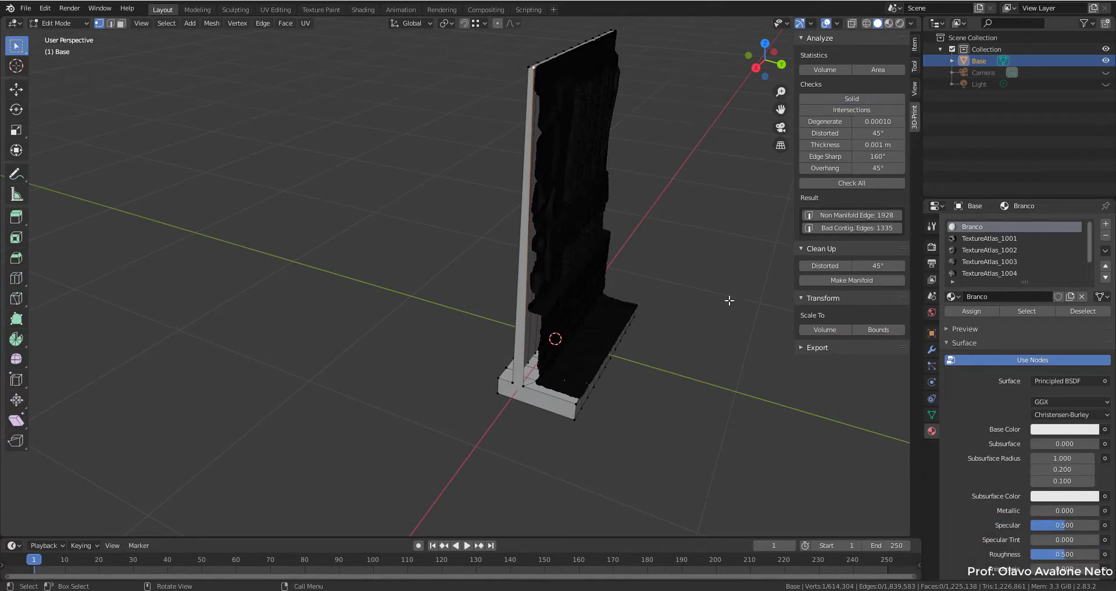
# Step: Select the 1,928 flagged non-manifold edges of the Base mesh and run Make Manifold
pyautogui.click(840, 214)
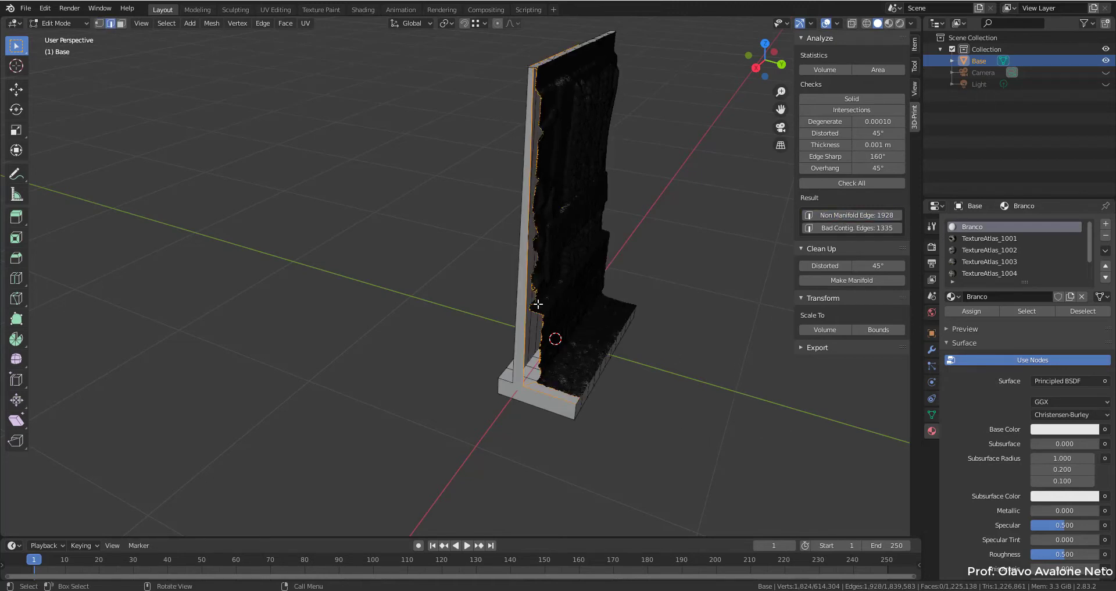
pyautogui.moveTo(538, 304)
pyautogui.mouseDown(button='middle')
pyautogui.moveTo(581, 370)
pyautogui.moveTo(719, 289)
pyautogui.mouseUp(button='middle')
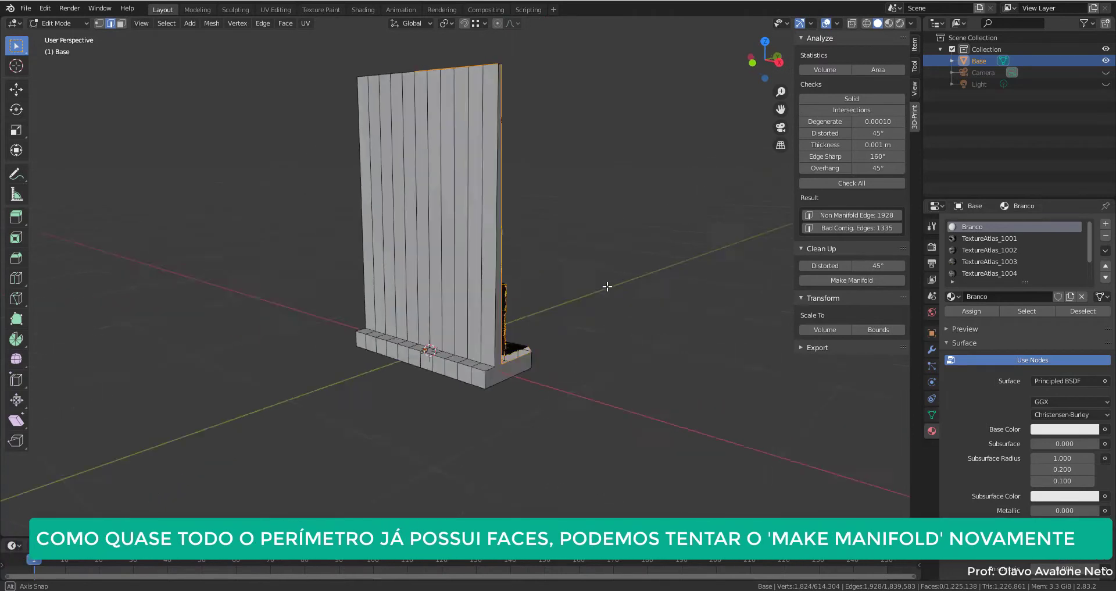
pyautogui.click(828, 280)
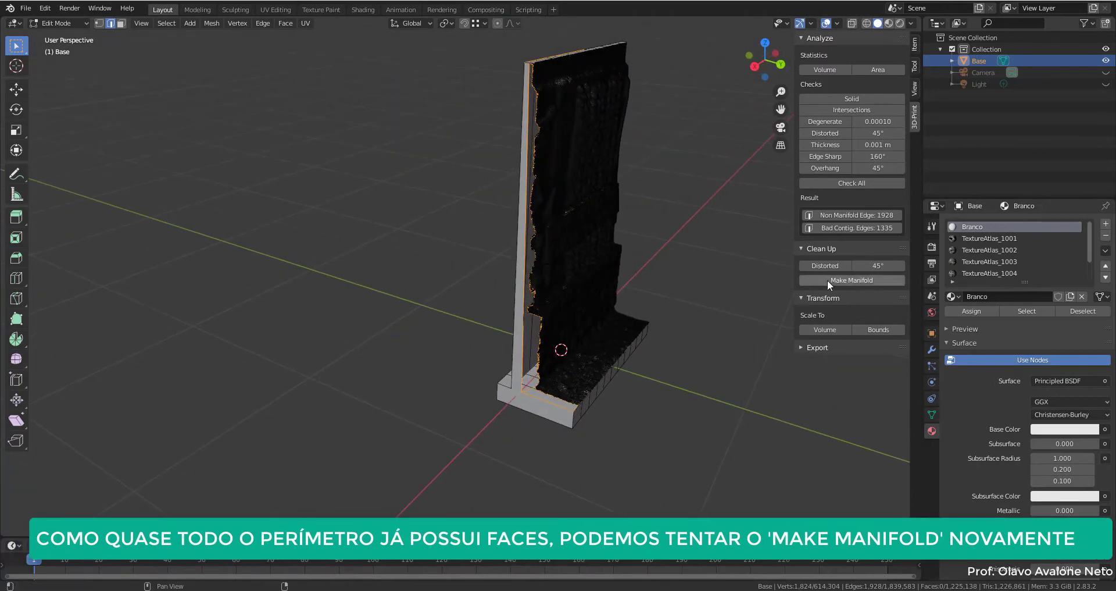
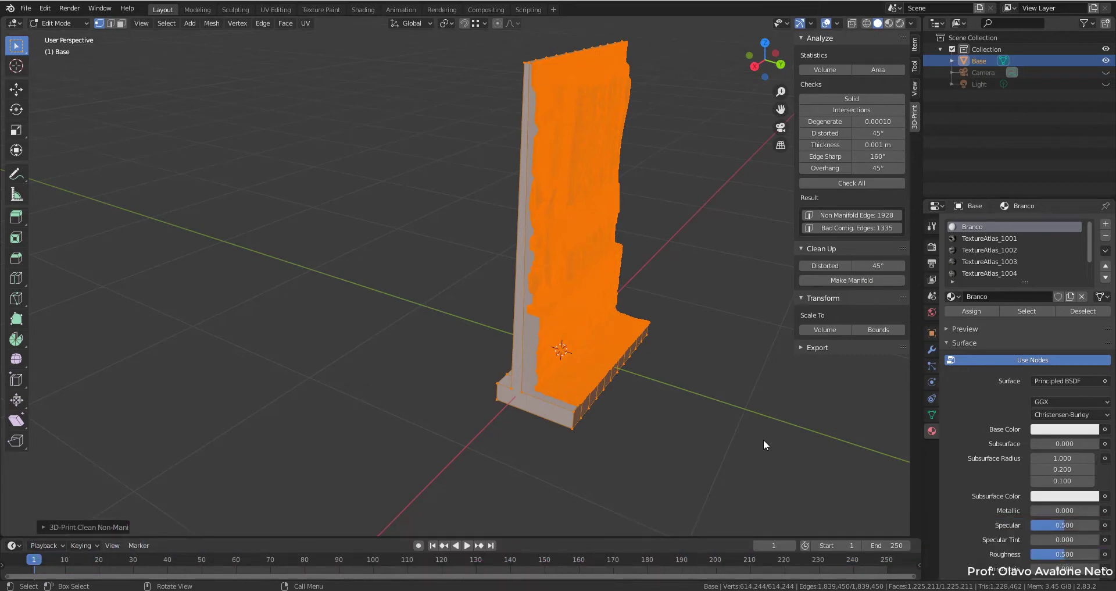
# Step: Deselect the whole plaque mesh and orbit from a side view to an angled front view
pyautogui.moveTo(627, 324)
pyautogui.mouseDown(button='middle')
pyautogui.moveTo(600, 424)
pyautogui.moveTo(579, 449)
pyautogui.mouseUp(button='middle')
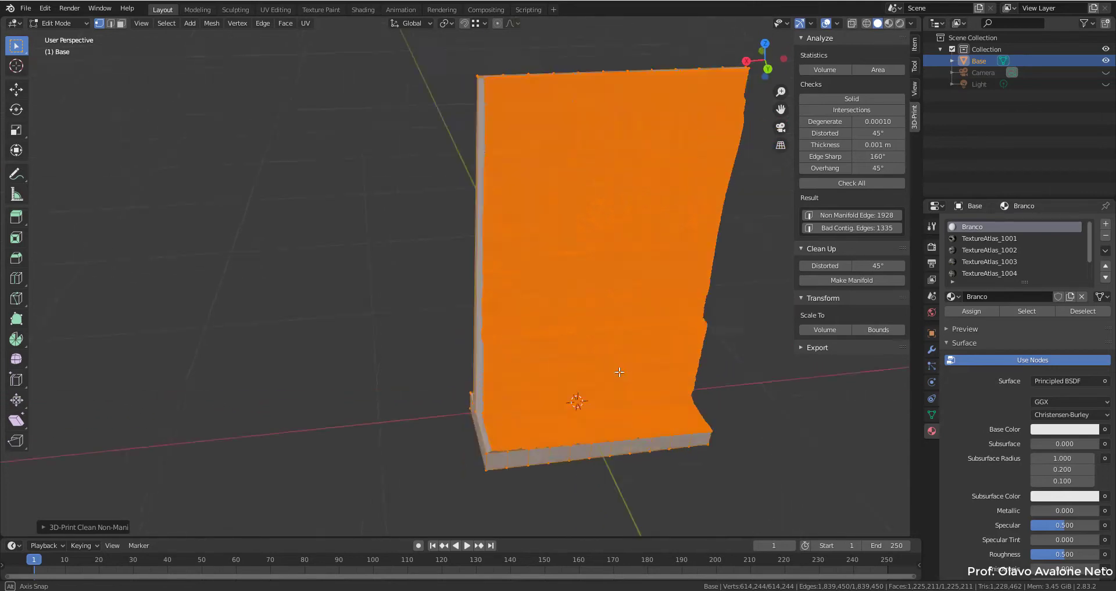
pyautogui.click(553, 469)
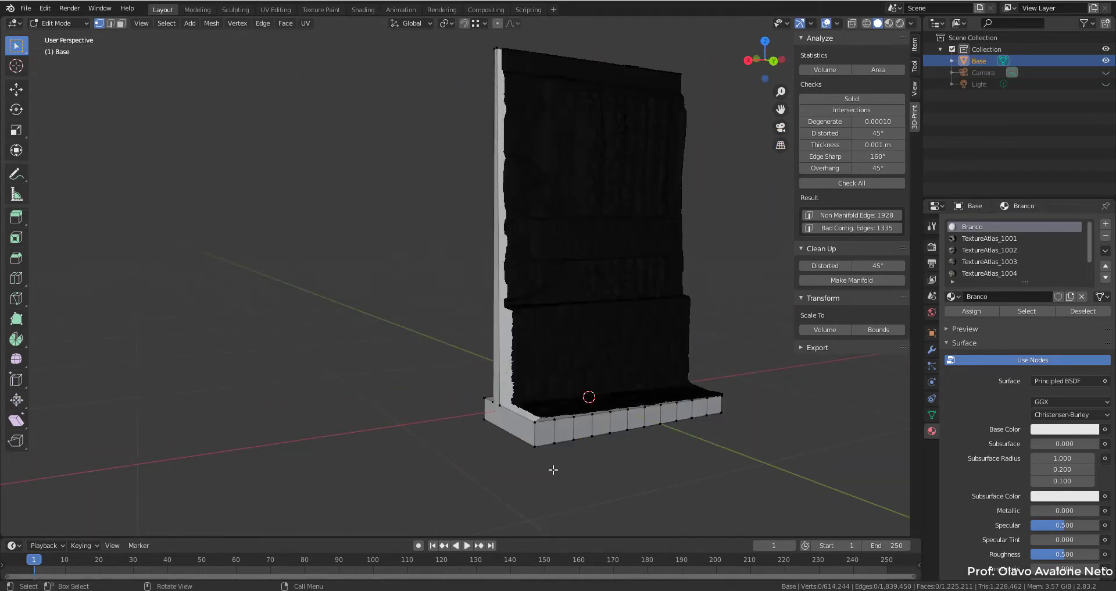
pyautogui.moveTo(646, 391); pyautogui.dragTo(507, 420, button='middle')
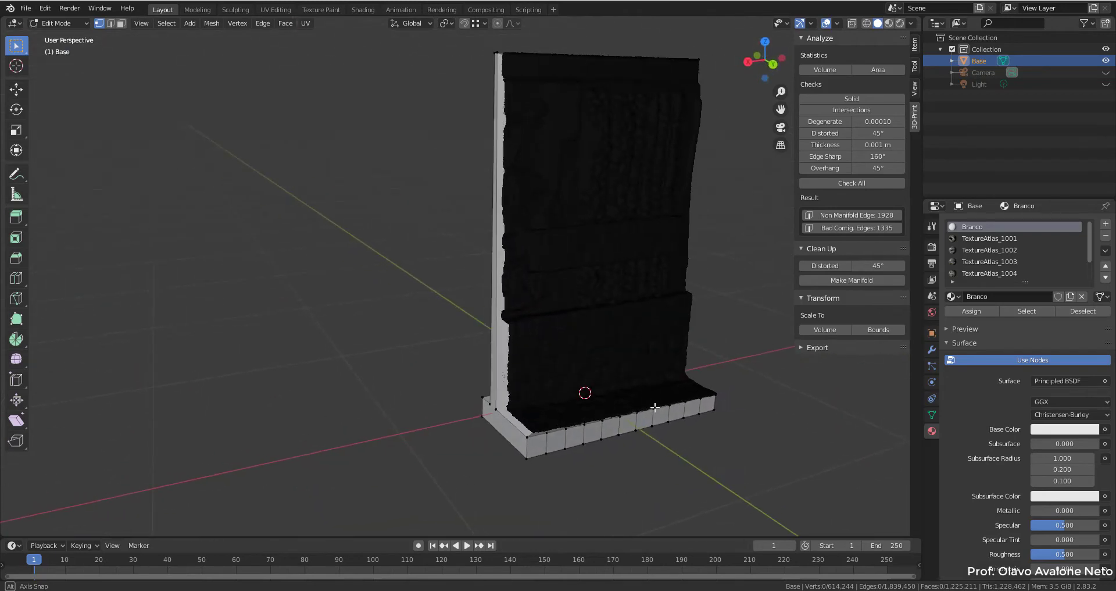
pyautogui.moveTo(508, 420); pyautogui.dragTo(653, 404, button='middle')
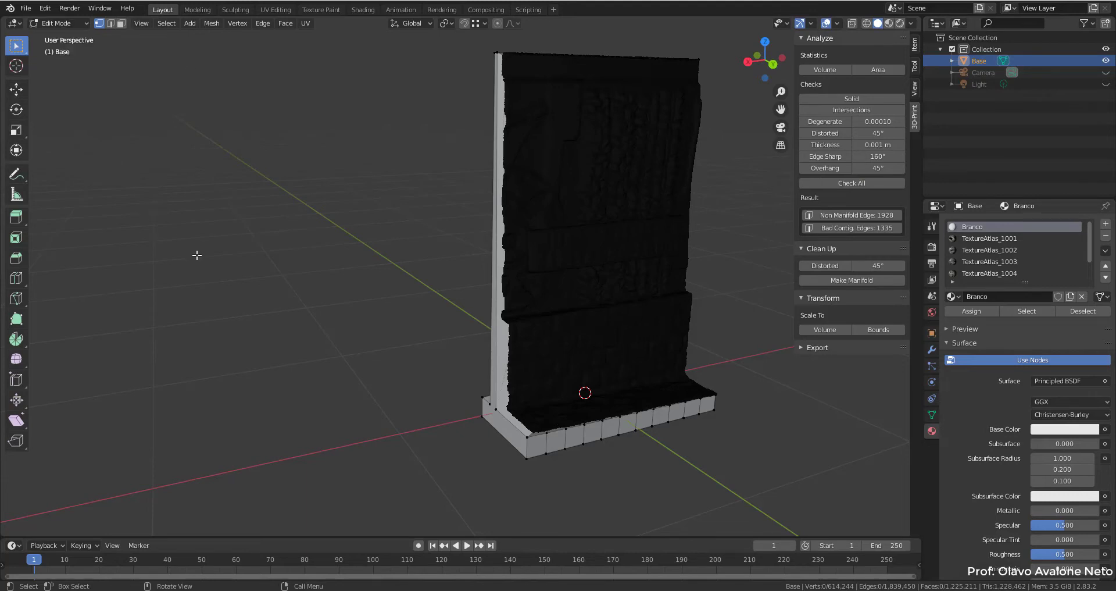
pyautogui.press('Tab')
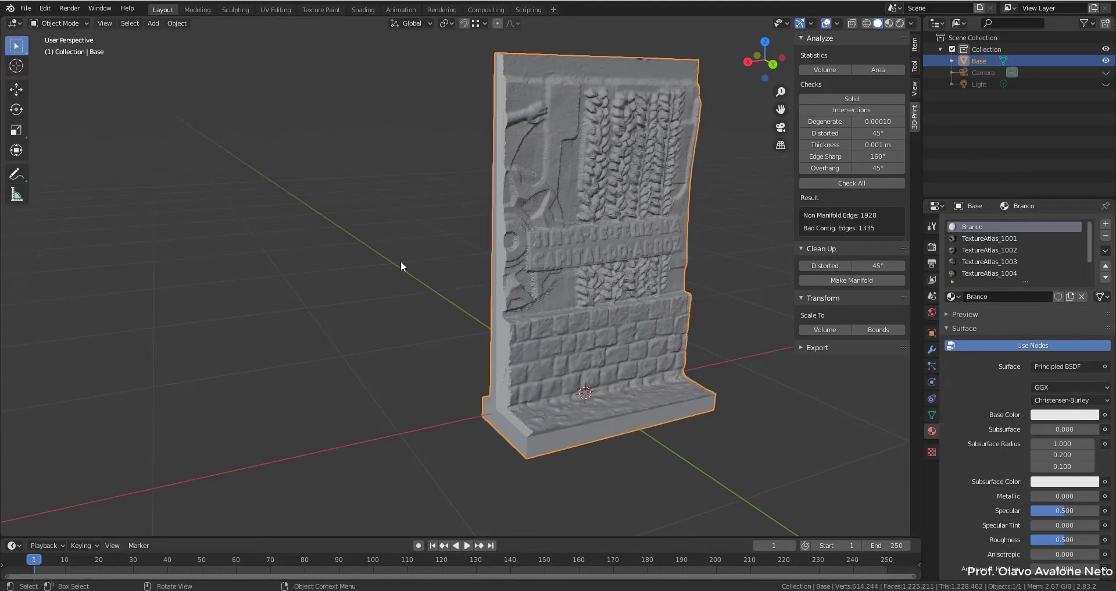
pyautogui.scroll(3, 520, 416)
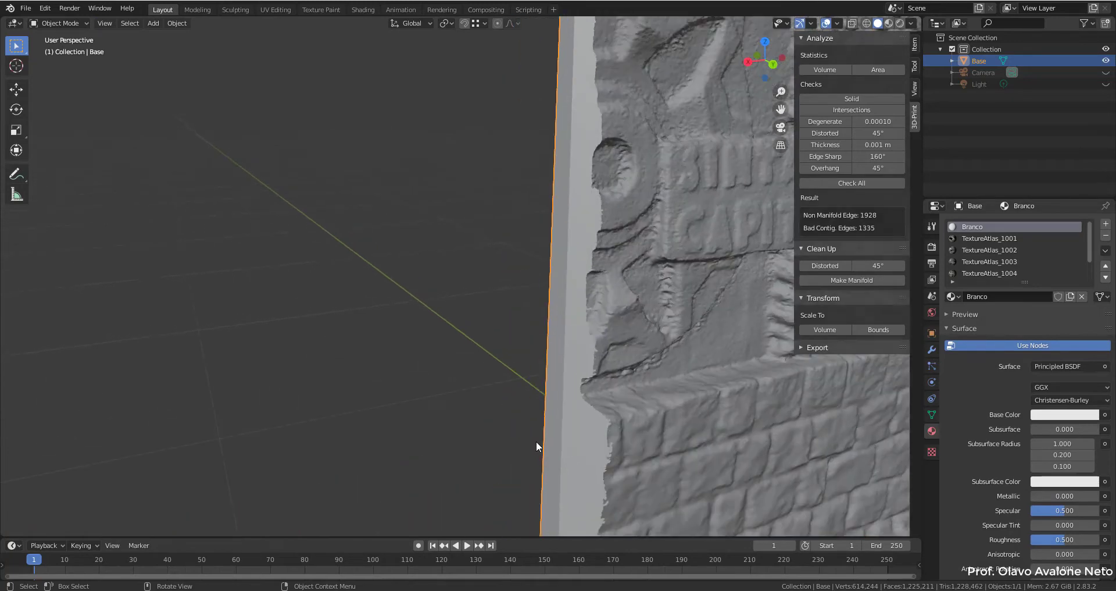
pyautogui.scroll(2, 536, 441)
pyautogui.scroll(2, 554, 394)
pyautogui.scroll(-1, 519, 365)
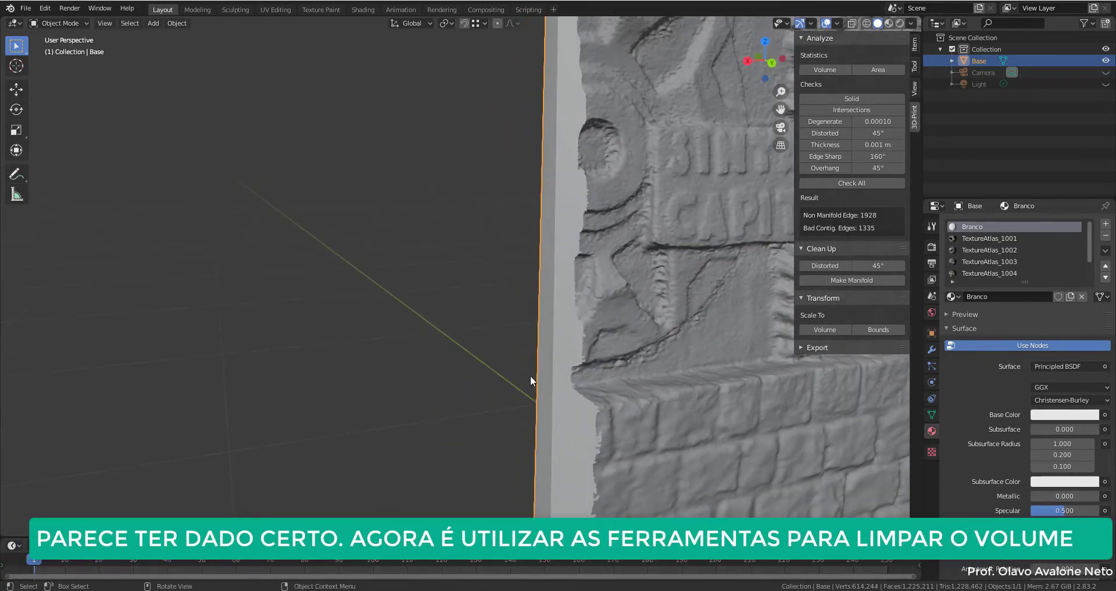
pyautogui.scroll(-5, 512, 325)
pyautogui.scroll(-2, 524, 297)
pyautogui.scroll(2, 511, 317)
pyautogui.scroll(5, 477, 279)
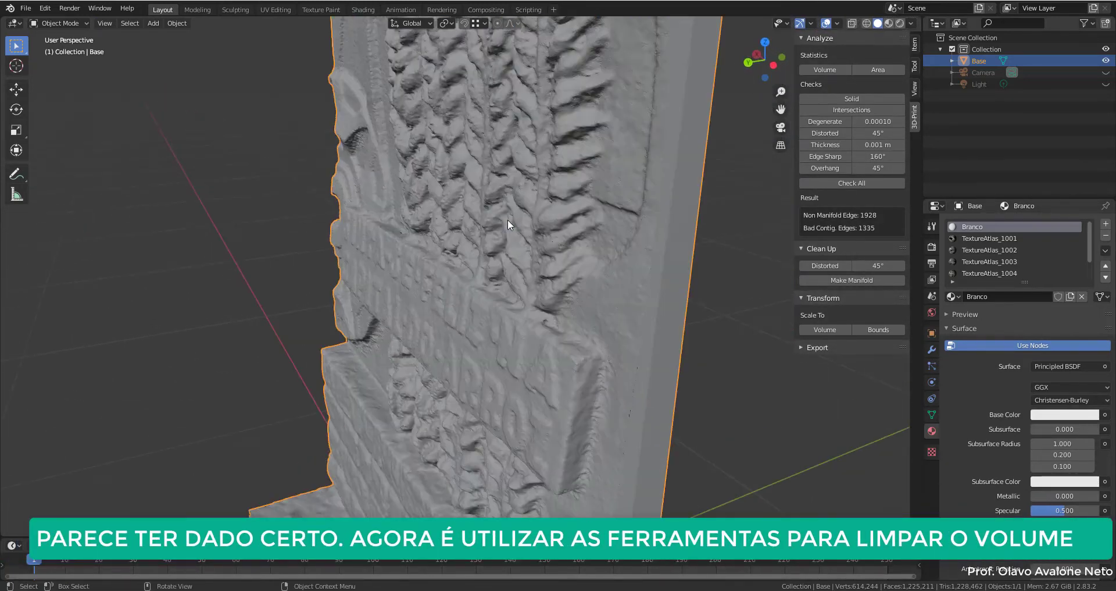
pyautogui.scroll(-5, 523, 291)
pyautogui.moveTo(399, 355)
pyautogui.mouseDown(button='middle')
pyautogui.moveTo(481, 316)
pyautogui.moveTo(540, 414)
pyautogui.moveTo(738, 320)
pyautogui.moveTo(584, 334)
pyautogui.moveTo(475, 369)
pyautogui.moveTo(524, 369)
pyautogui.moveTo(541, 326)
pyautogui.mouseUp(button='middle')
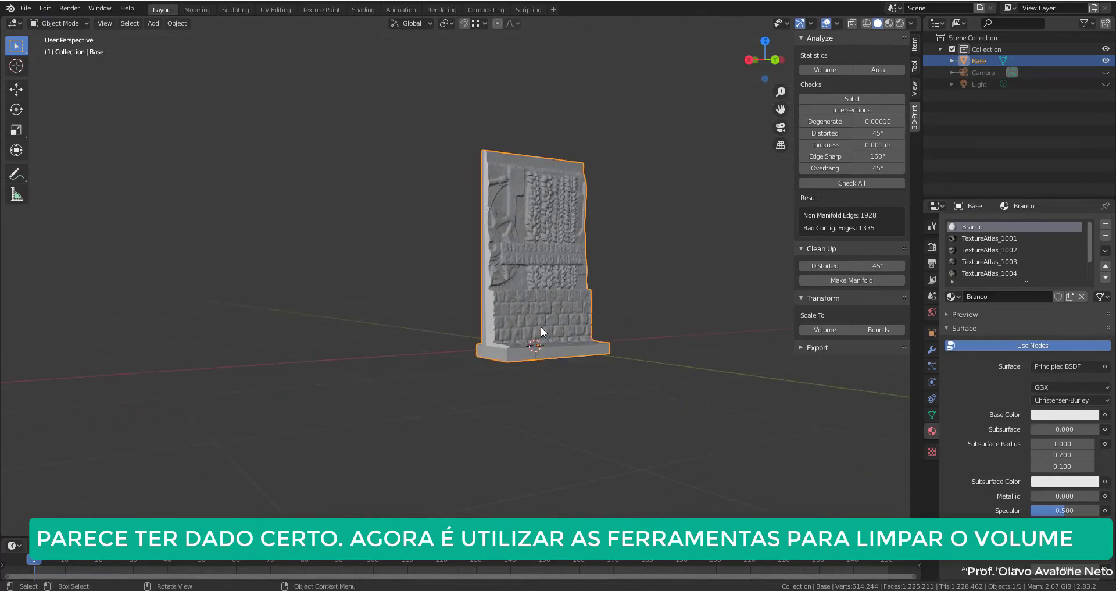
pyautogui.scroll(4, 540, 326)
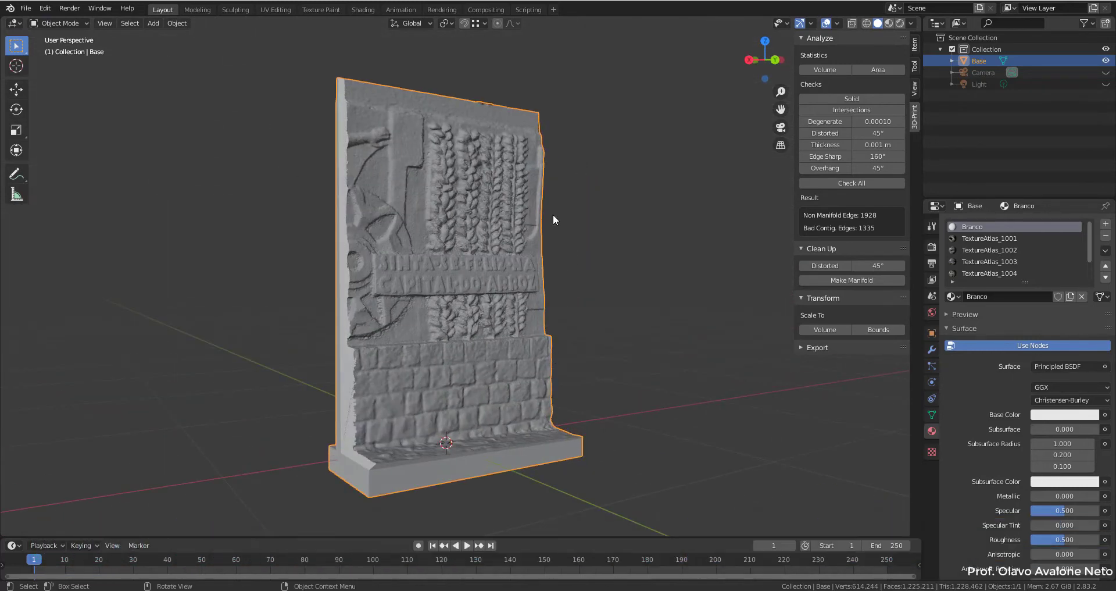
pyautogui.press('Tab')
# Step: Run Check All in the 3D-Print panel and select the 12 reported sharp edges, inspecting from above
pyautogui.click(839, 184)
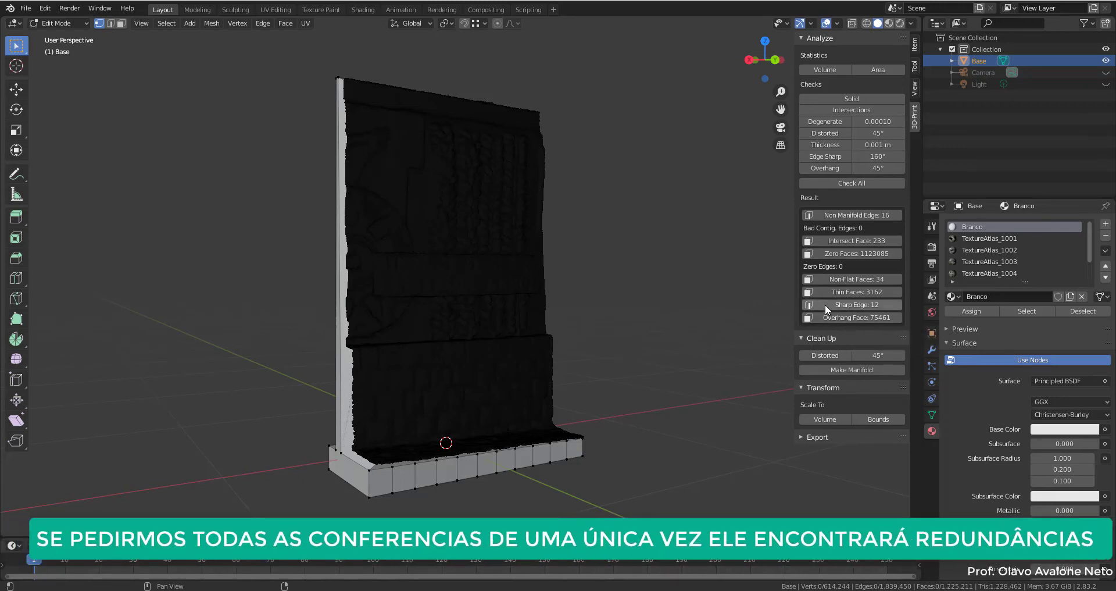
pyautogui.click(825, 305)
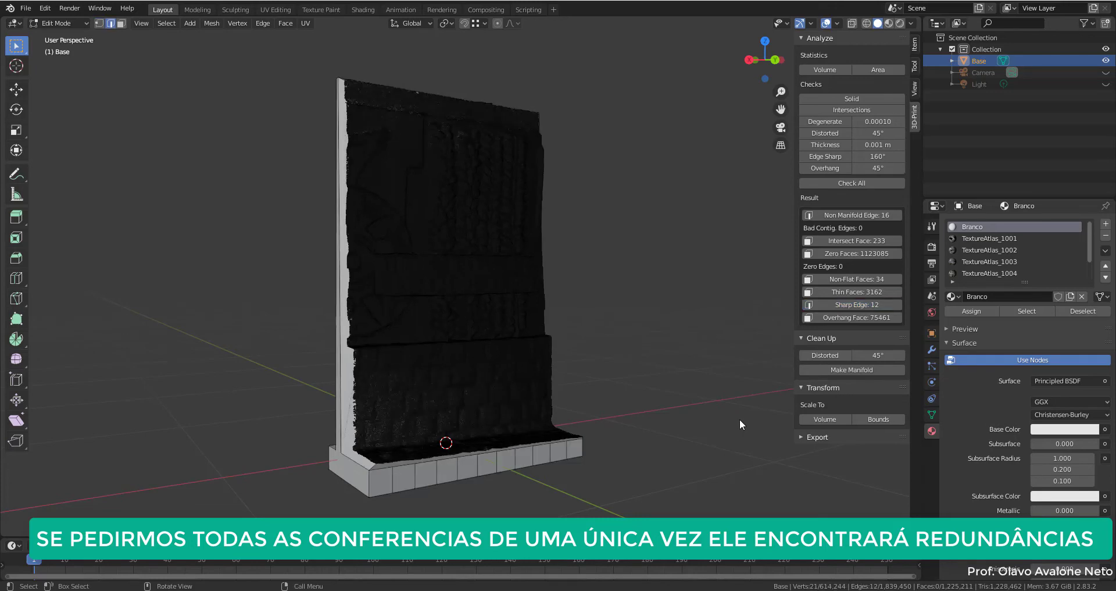
pyautogui.moveTo(528, 433)
pyautogui.mouseDown(button='middle')
pyautogui.moveTo(543, 22)
pyautogui.moveTo(521, 471)
pyautogui.moveTo(403, 314)
pyautogui.moveTo(487, 411)
pyautogui.mouseUp(button='middle')
pyautogui.scroll(5, 519, 426)
pyautogui.moveTo(578, 374); pyautogui.dragTo(679, 507, button='middle')
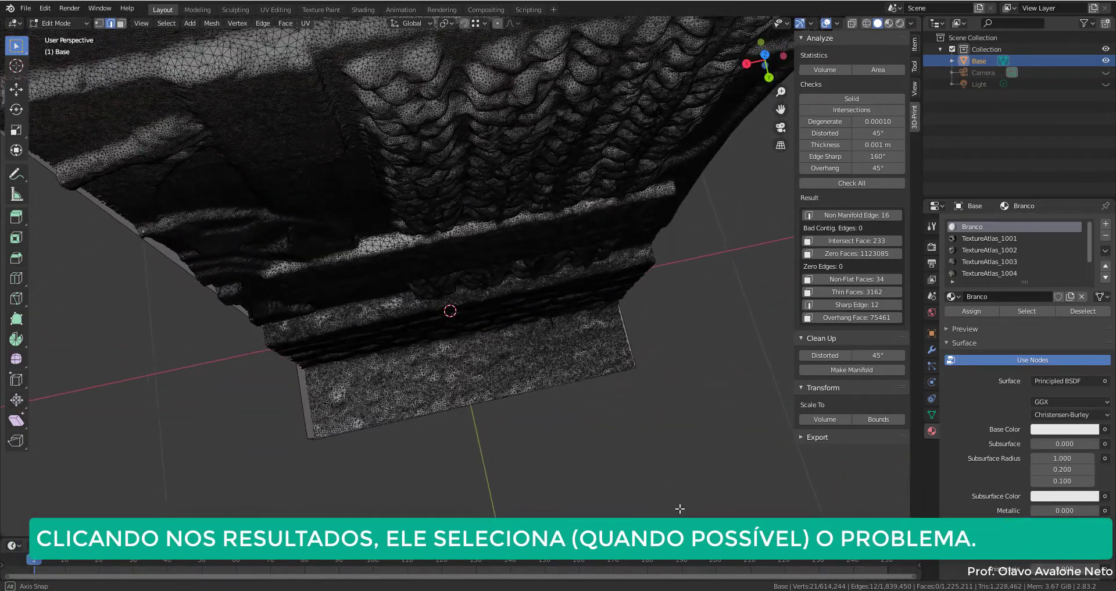
pyautogui.moveTo(678, 507); pyautogui.dragTo(690, 434, button='middle')
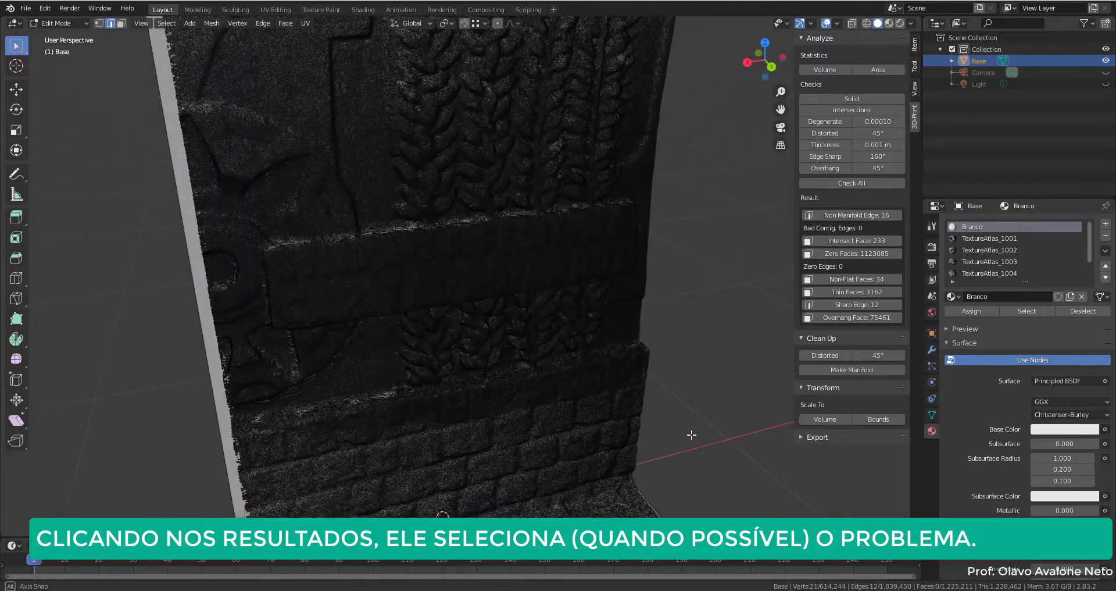
# Step: Select the 34 non-flat faces reported by the check and inspect them from several angles
pyautogui.click(871, 278)
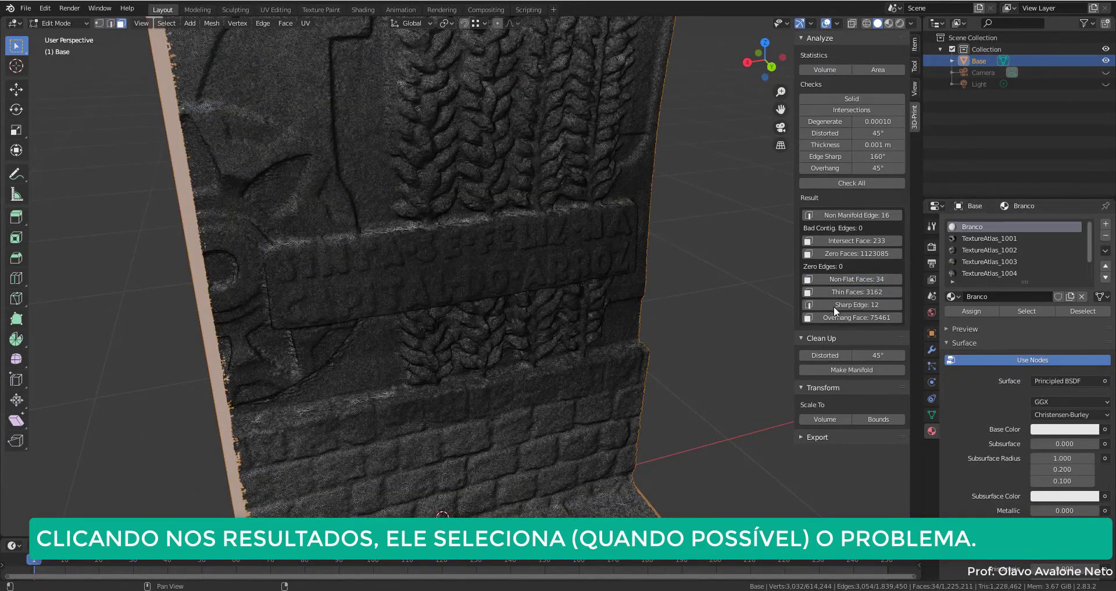
pyautogui.moveTo(672, 408)
pyautogui.mouseDown(button='middle')
pyautogui.moveTo(576, 401)
pyautogui.moveTo(637, 300)
pyautogui.mouseUp(button='middle')
pyautogui.scroll(-5, 663, 285)
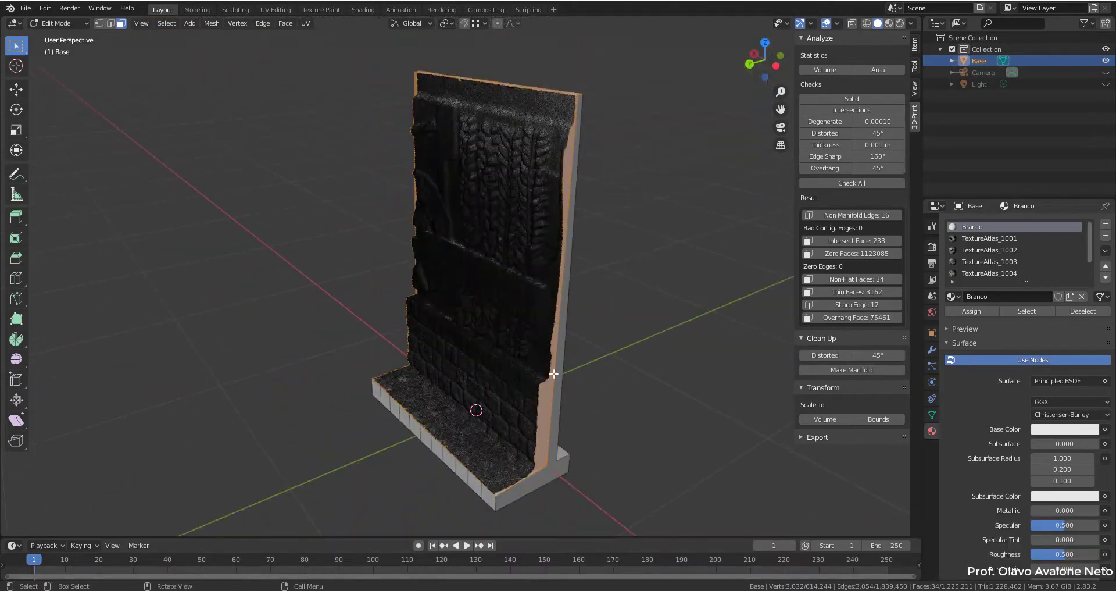
pyautogui.moveTo(553, 374)
pyautogui.mouseDown(button='middle')
pyautogui.moveTo(465, 347)
pyautogui.moveTo(517, 331)
pyautogui.mouseUp(button='middle')
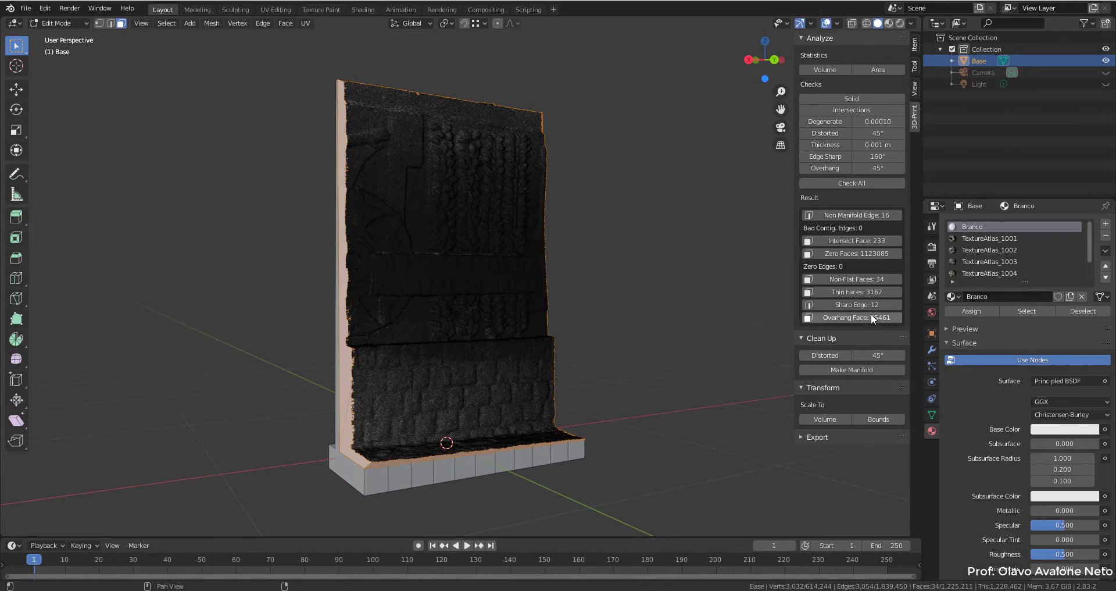
# Step: Select the 3,162 thin faces, zoom in on the rock crease, and bring up the Delete menu
pyautogui.click(808, 292)
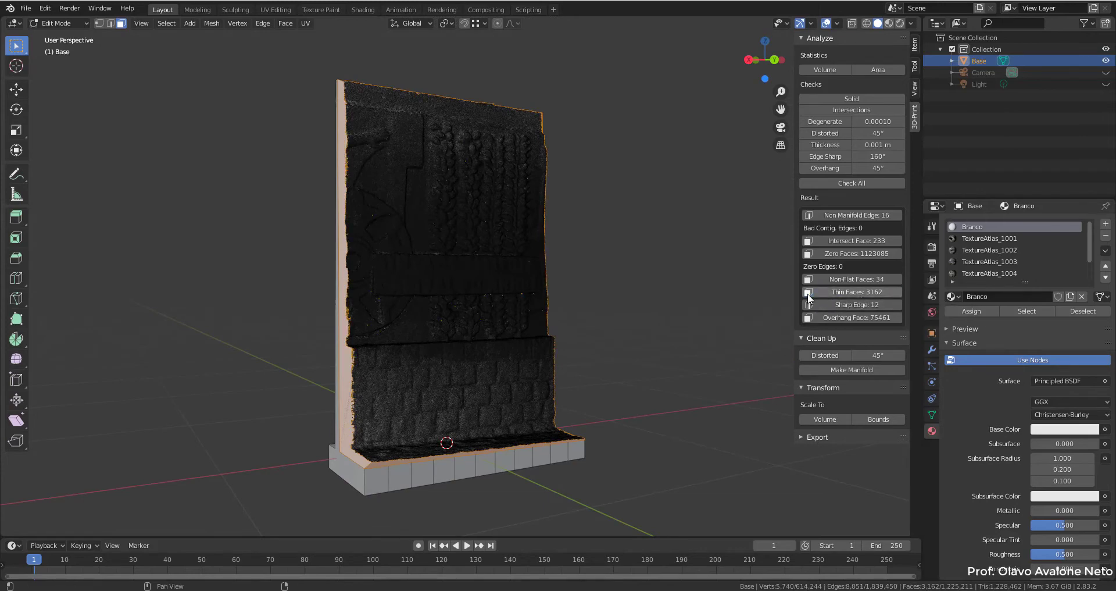
pyautogui.moveTo(511, 338)
pyautogui.mouseDown(button='middle')
pyautogui.moveTo(499, 334)
pyautogui.moveTo(524, 328)
pyautogui.mouseUp(button='middle')
pyautogui.scroll(8, 524, 328)
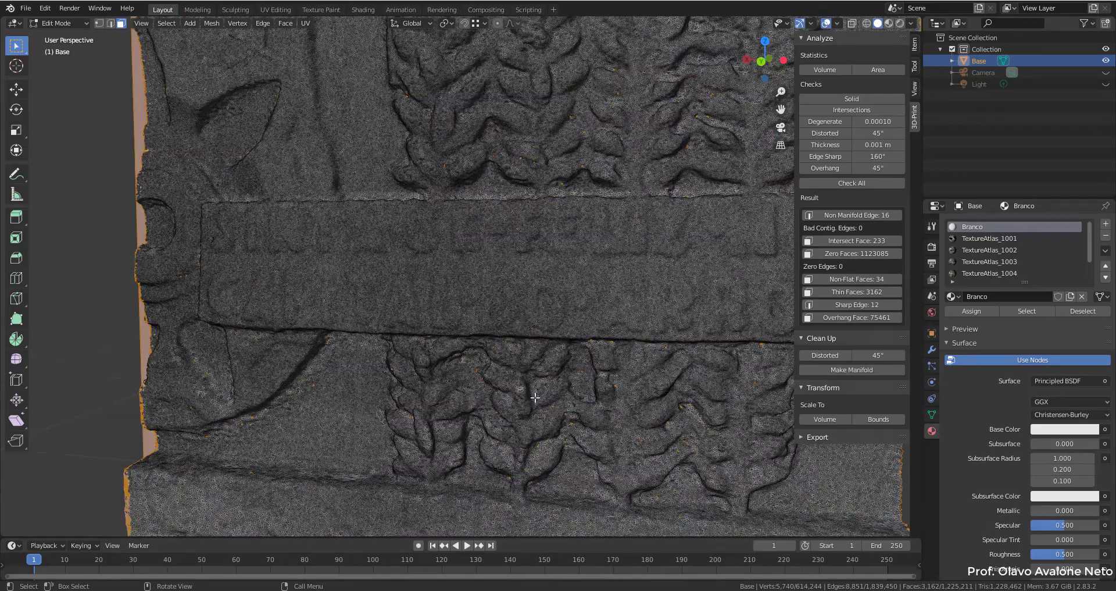
pyautogui.scroll(5, 523, 149)
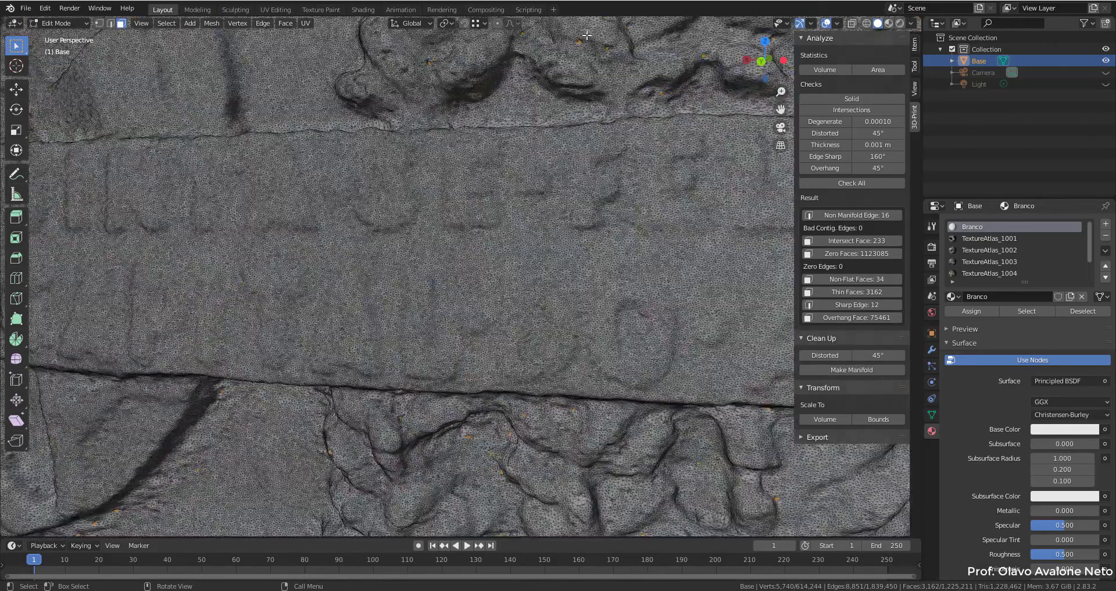
pyautogui.scroll(2, 588, 33)
pyautogui.moveTo(589, 30); pyautogui.dragTo(589, 175, button='middle')
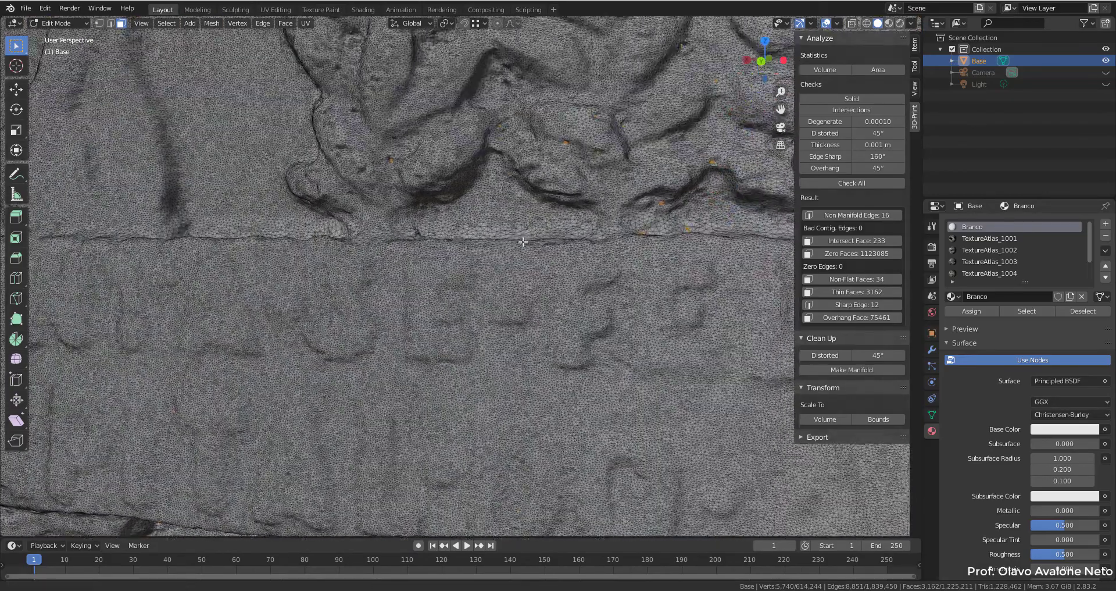
pyautogui.scroll(2, 673, 49)
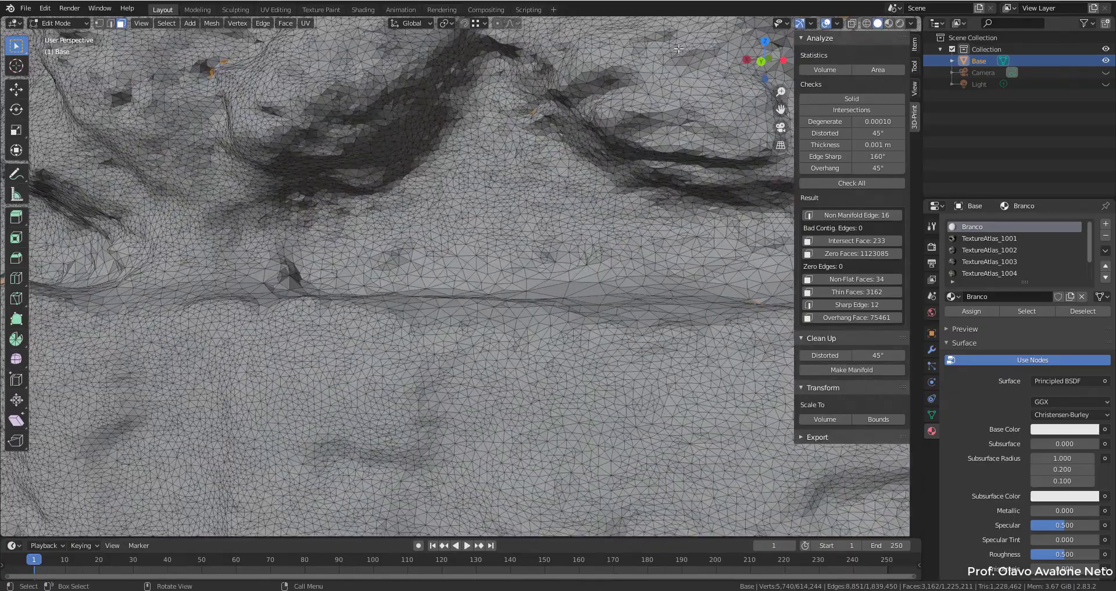
pyautogui.scroll(1, 668, 64)
pyautogui.moveTo(668, 65)
pyautogui.mouseDown(button='middle')
pyautogui.moveTo(446, 362)
pyautogui.moveTo(570, 250)
pyautogui.mouseUp(button='middle')
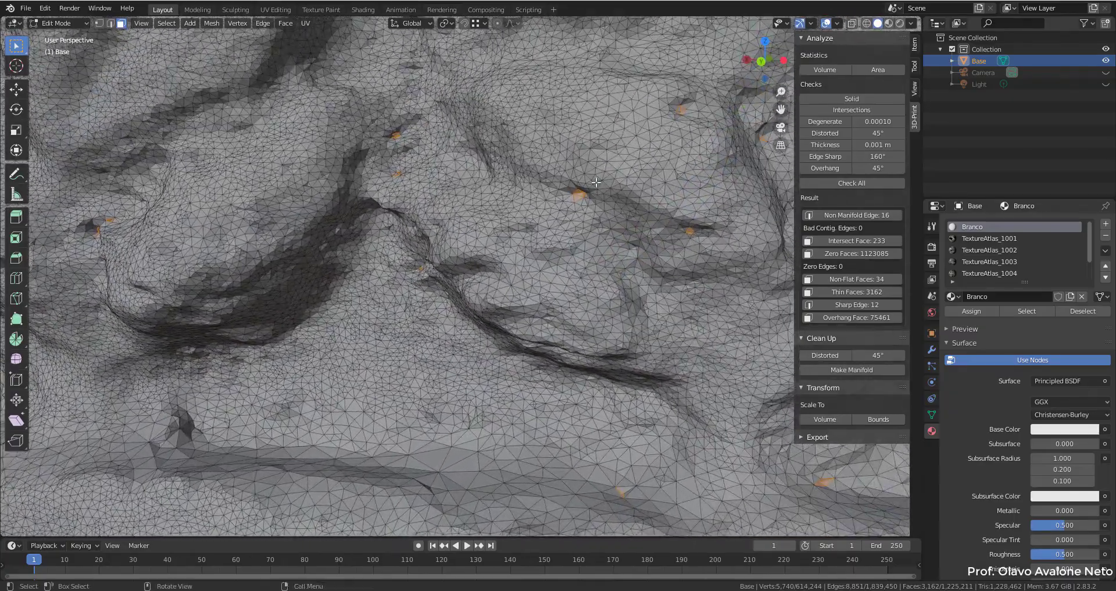
pyautogui.scroll(3, 604, 177)
pyautogui.scroll(2, 604, 177)
pyautogui.press('x')
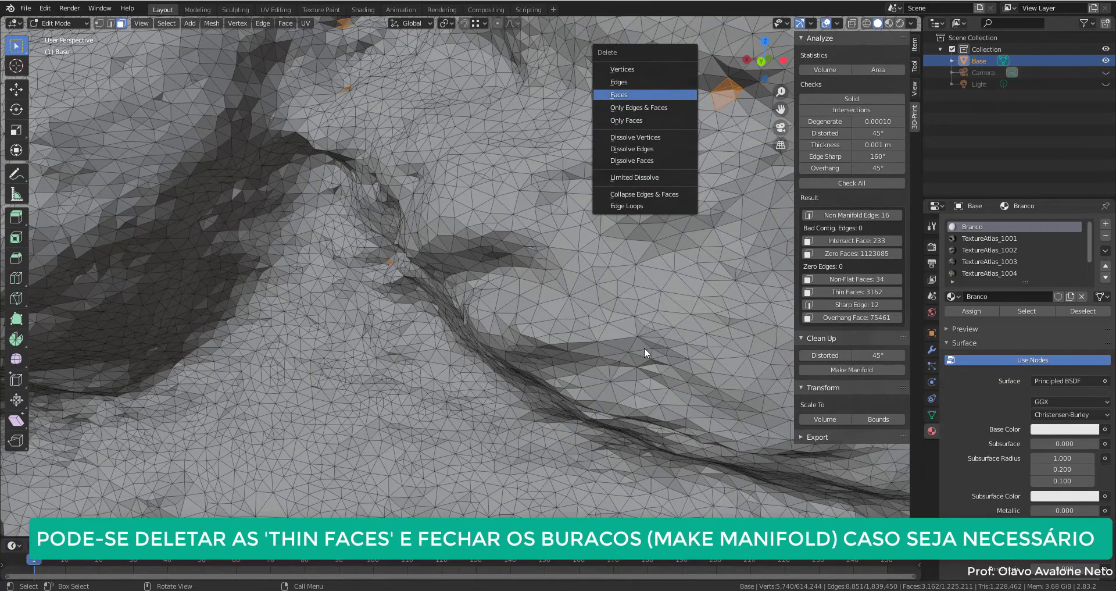
# Step: Delete the selected thin faces, then run the Solid check: 16 non-manifold, 0 bad contiguous edges
pyautogui.press('Return')
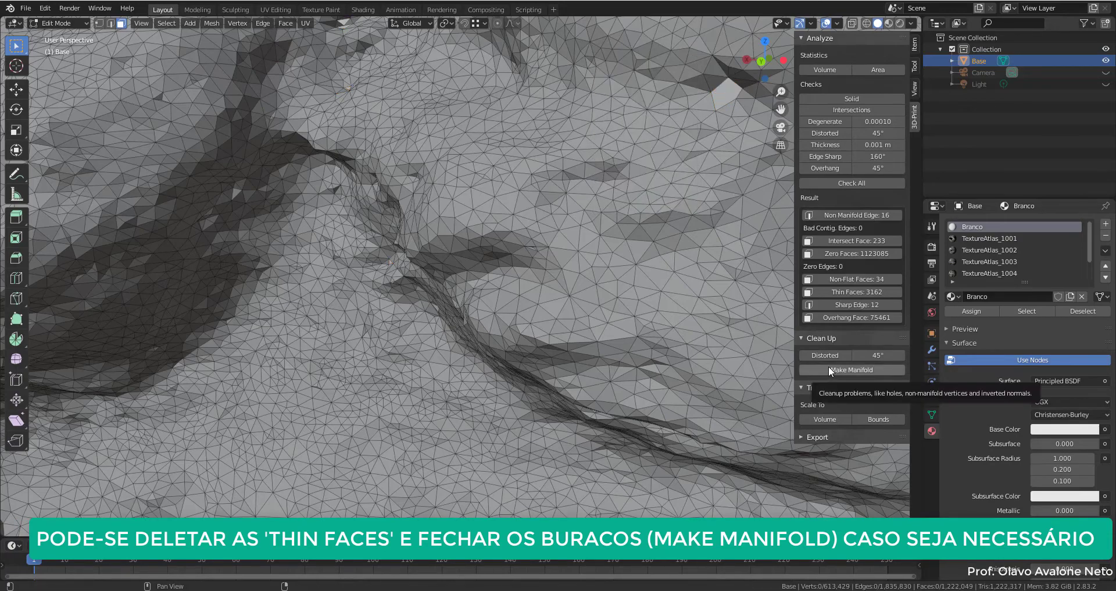
pyautogui.moveTo(698, 383); pyautogui.dragTo(634, 413, button='middle')
pyautogui.scroll(-4, 634, 413)
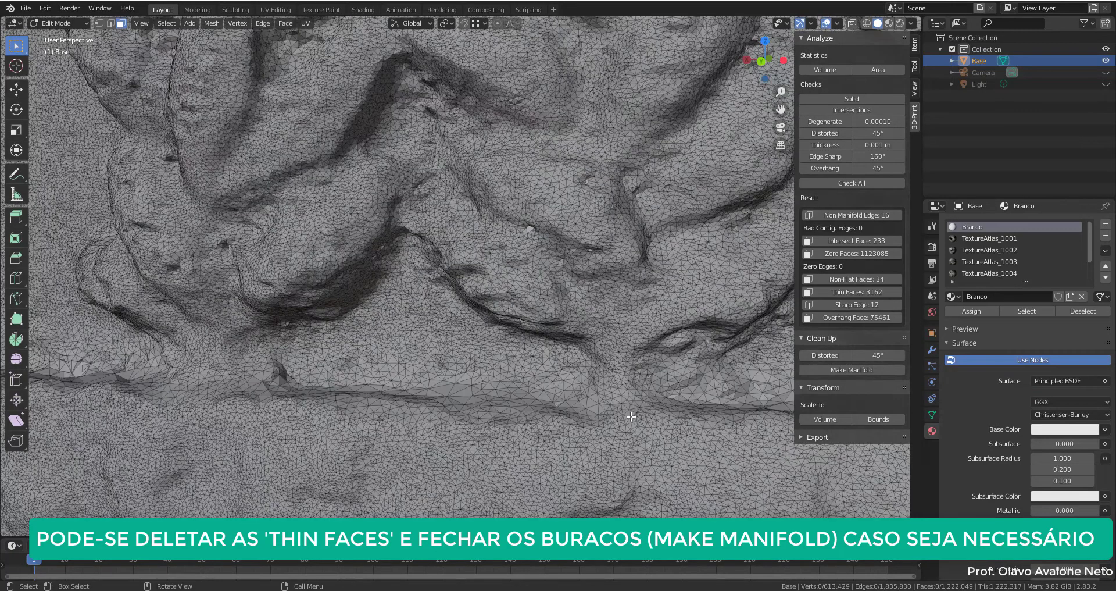
pyautogui.scroll(-4, 631, 416)
pyautogui.scroll(-8, 629, 433)
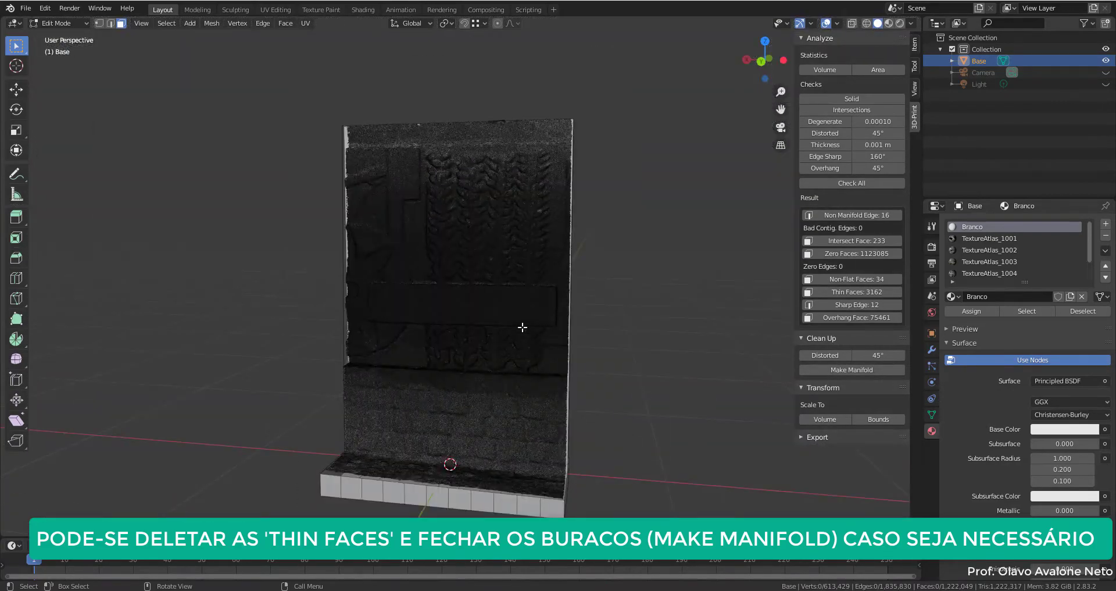
pyautogui.scroll(3, 614, 406)
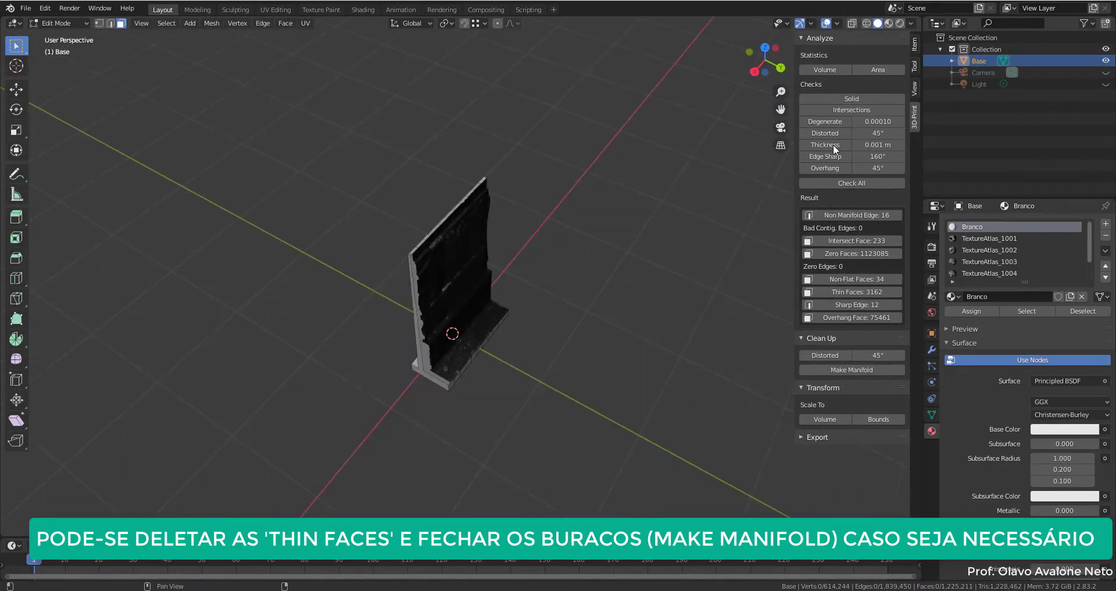
pyautogui.click(853, 98)
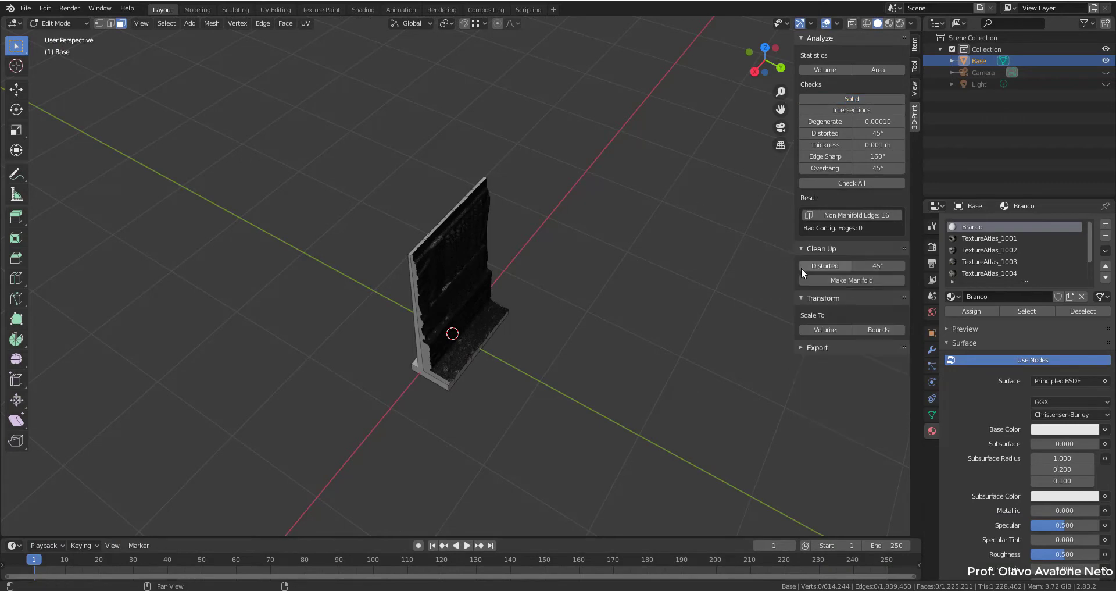
pyautogui.click(807, 279)
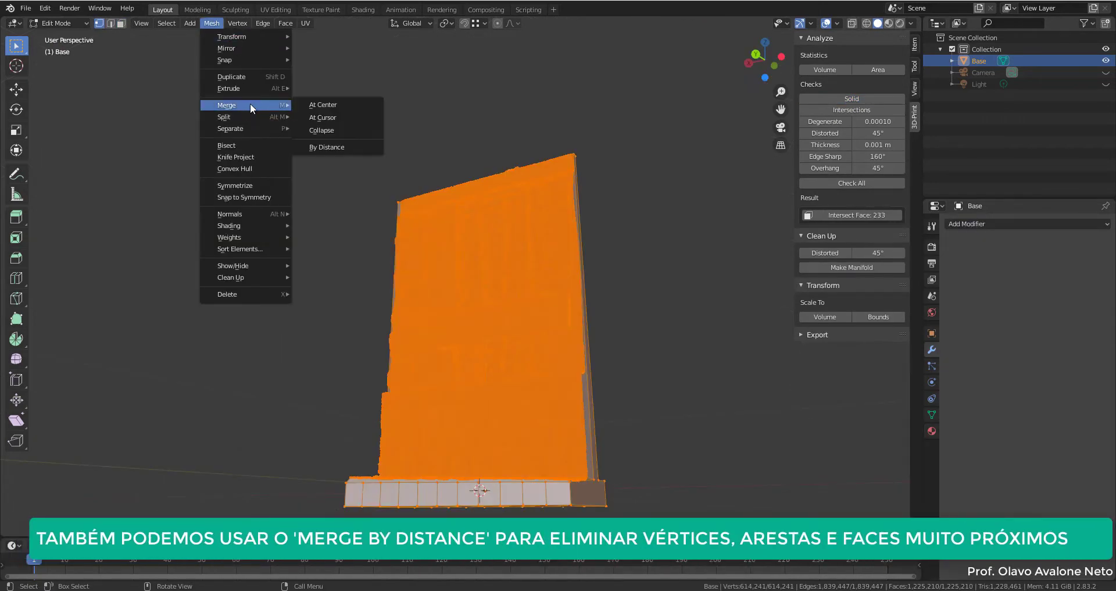
# Step: Merge vertices by distance with an adjusted merge distance, removing 66 duplicate vertices
pyautogui.click(364, 147)
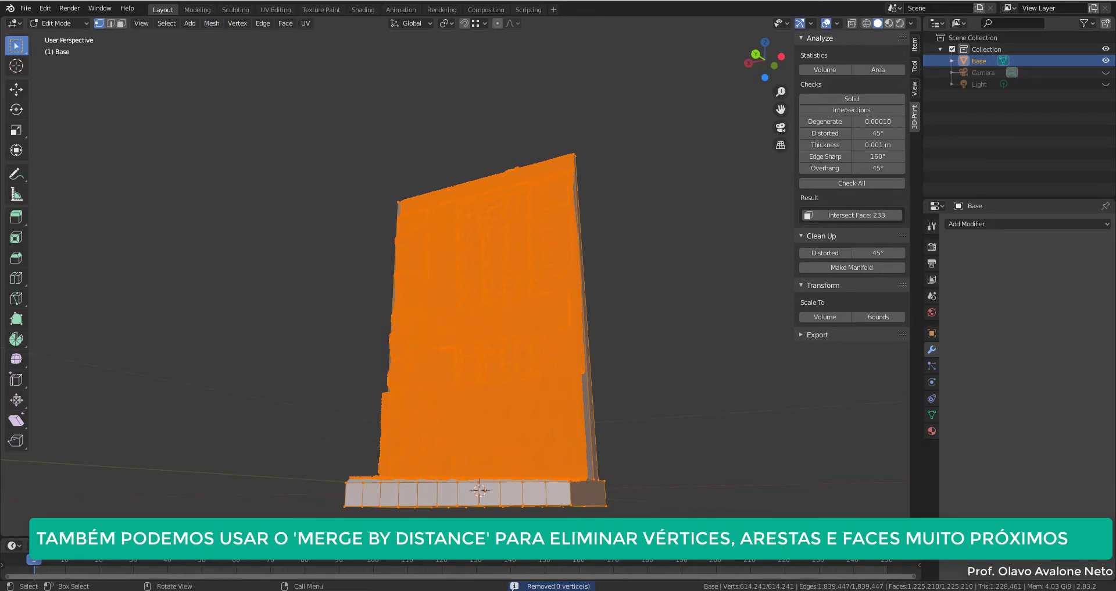
pyautogui.click(127, 510)
pyautogui.press('Return')
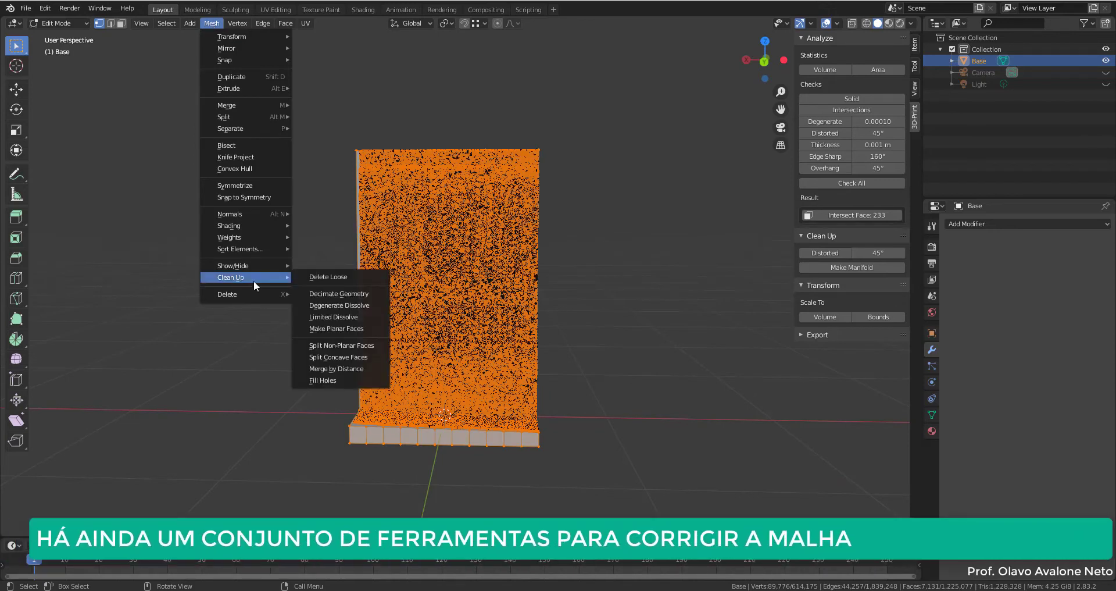
pyautogui.moveTo(231, 277)
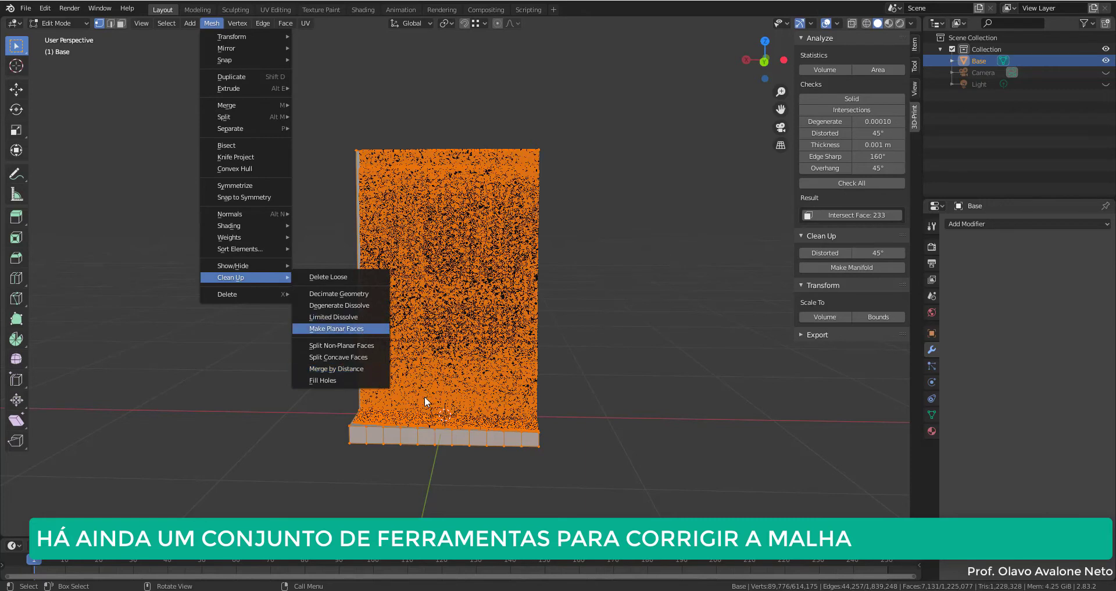
# Step: Apply Make Planar Faces, then select the 233 intersecting faces reported by the check
pyautogui.press('Return')
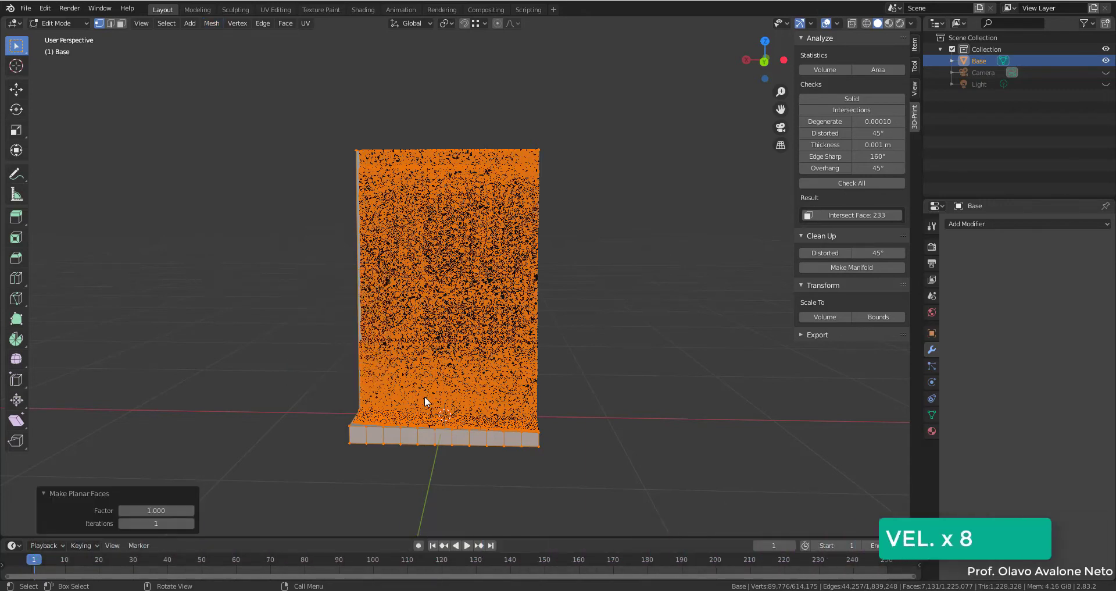
pyautogui.click(243, 440)
pyautogui.moveTo(243, 440)
pyautogui.mouseDown(button='middle')
pyautogui.moveTo(499, 376)
pyautogui.moveTo(820, 231)
pyautogui.mouseUp(button='middle')
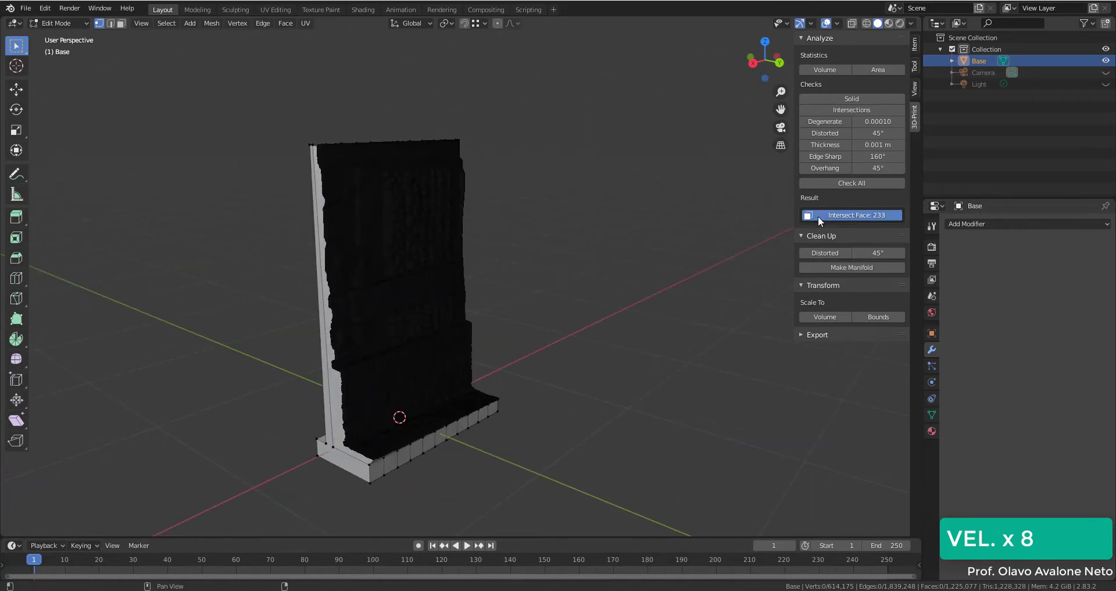
pyautogui.click(815, 215)
pyautogui.scroll(5, 452, 440)
pyautogui.moveTo(354, 459); pyautogui.dragTo(558, 516, button='middle')
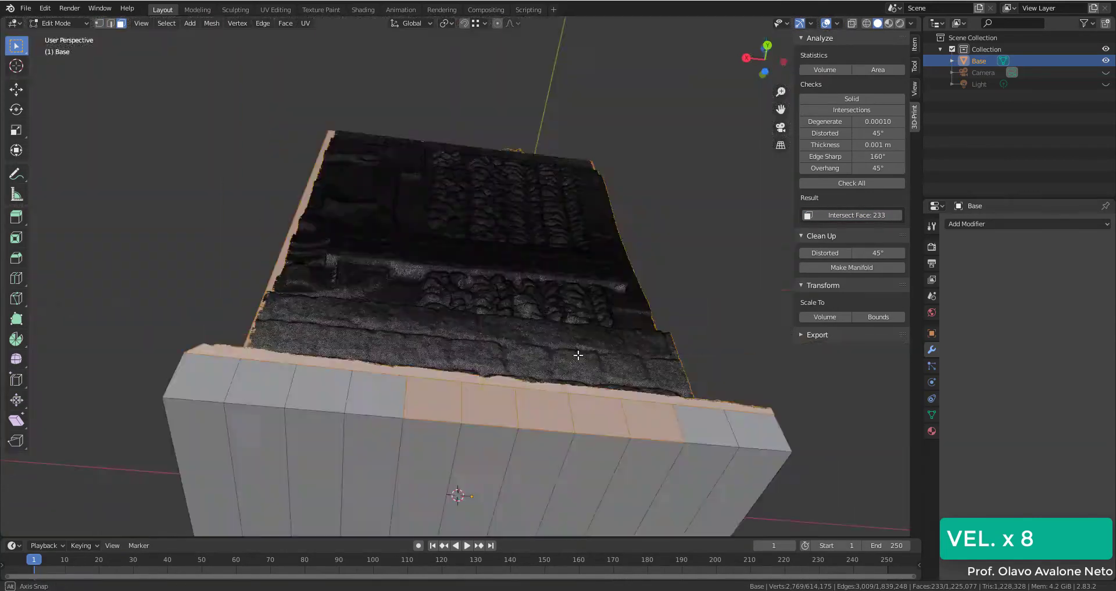
# Step: Delete loose vertices, edges and faces, then fill the holes in the mesh
pyautogui.click(212, 23)
pyautogui.moveTo(235, 277)
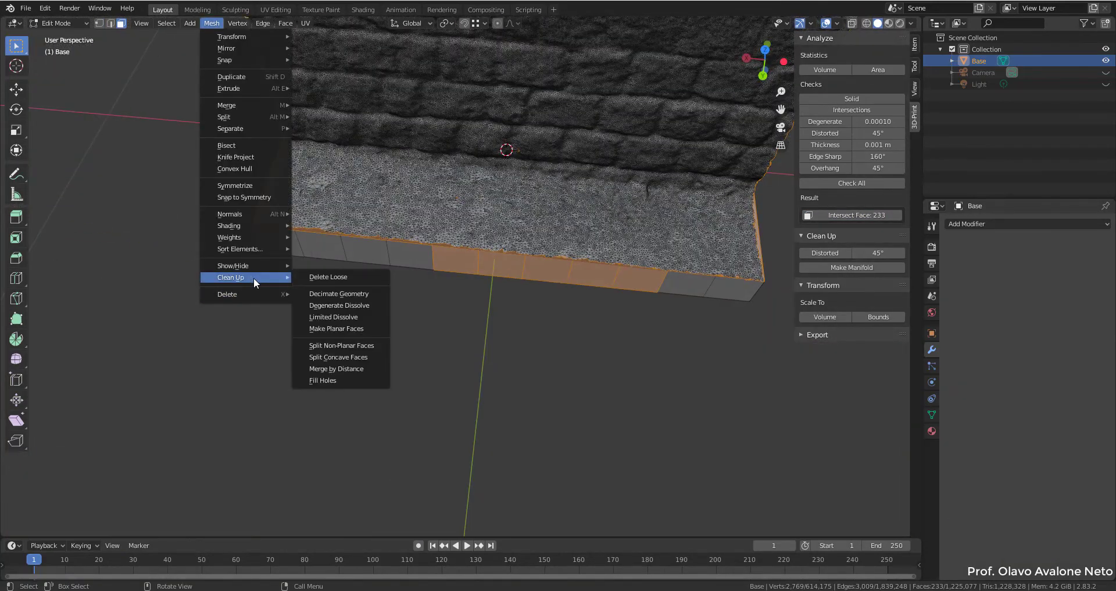
pyautogui.click(364, 277)
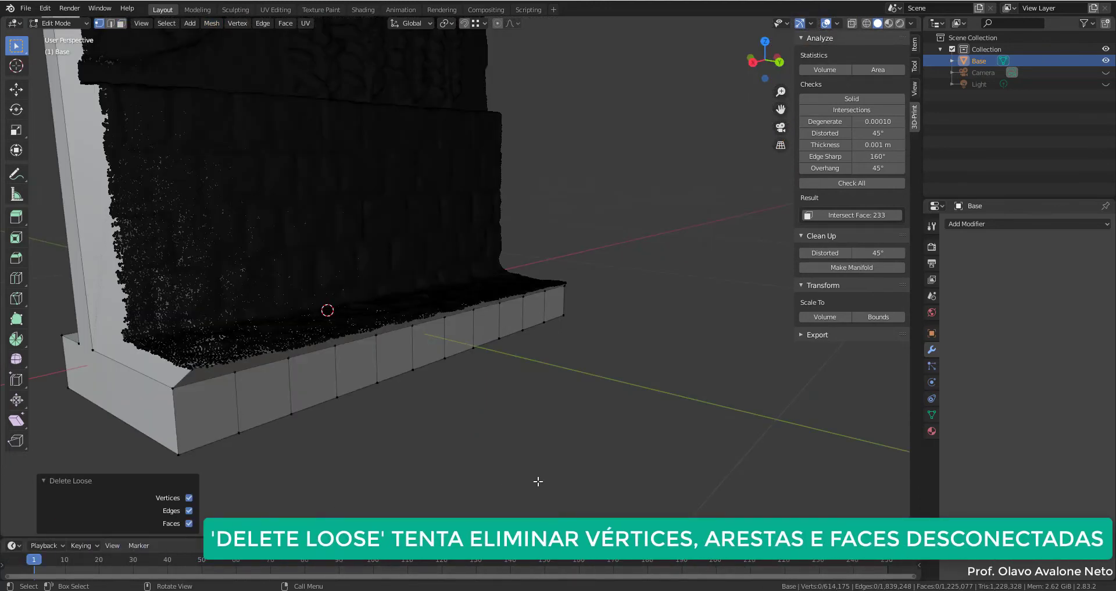
pyautogui.moveTo(539, 479); pyautogui.dragTo(464, 285, button='middle')
pyautogui.click(212, 23)
pyautogui.moveTo(232, 277)
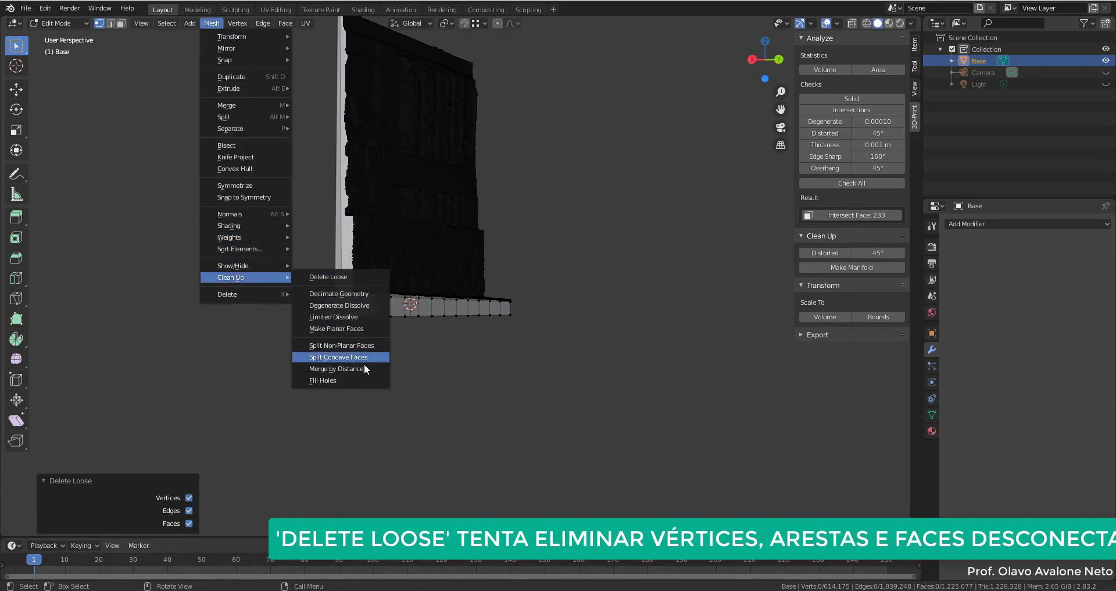
pyautogui.click(364, 380)
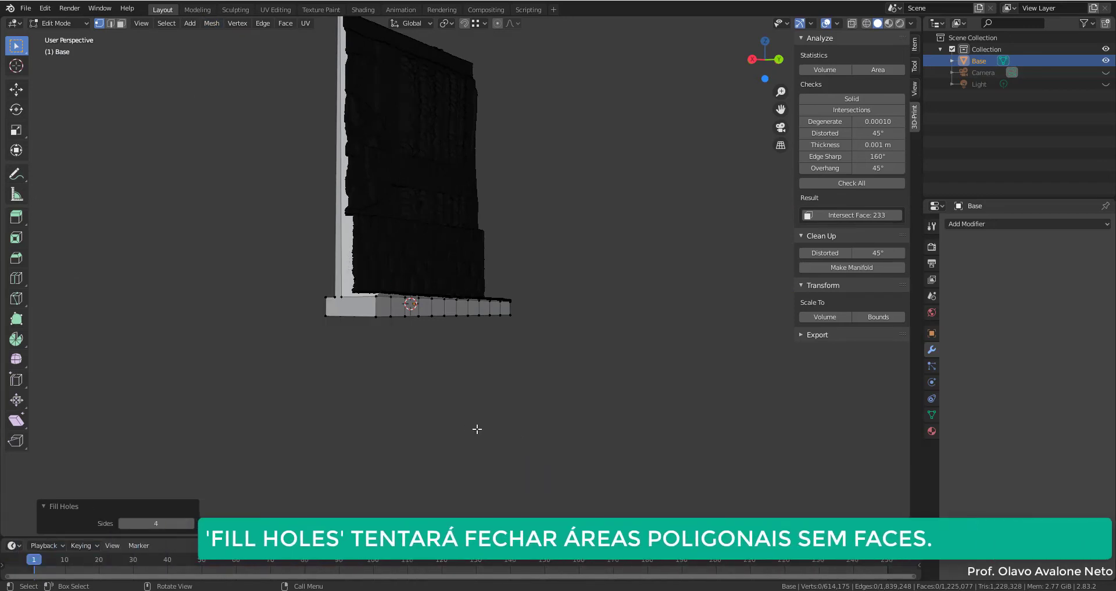
pyautogui.moveTo(526, 240); pyautogui.dragTo(541, 427, button='middle')
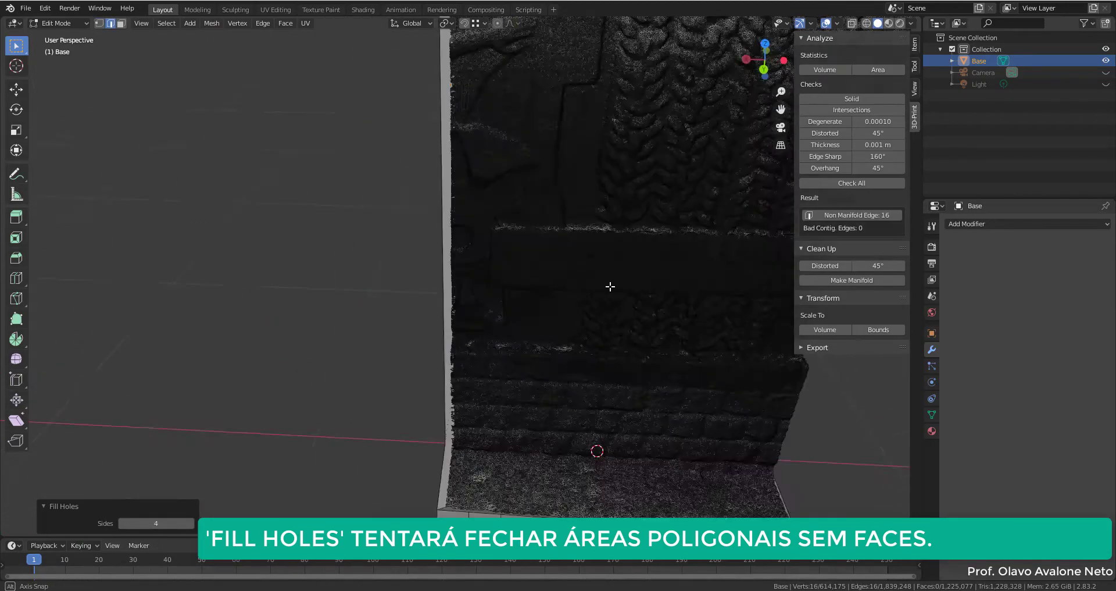
pyautogui.click(163, 24)
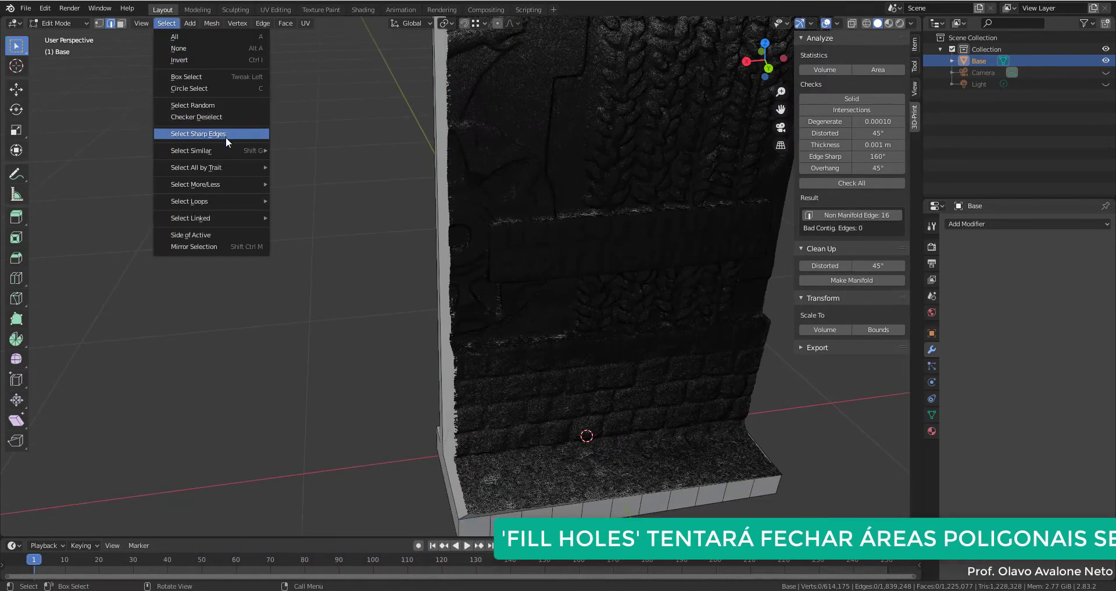
pyautogui.moveTo(197, 166)
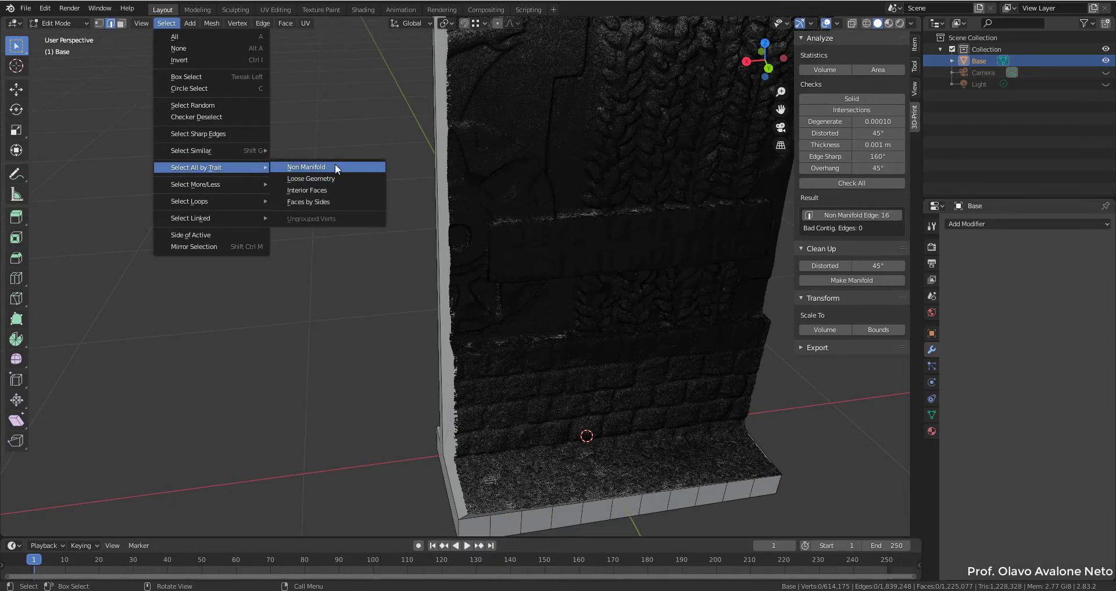
# Step: Select all non-manifold geometry via Select All by Trait, viewed in back orthographic
pyautogui.press('Return')
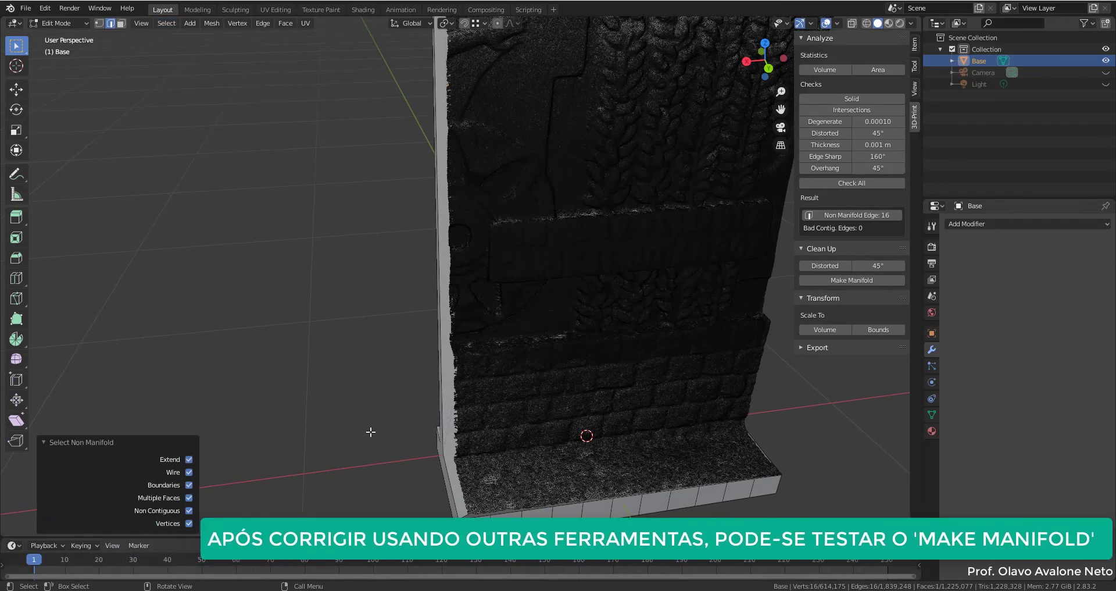
pyautogui.press('ctrl+KP_1')
pyautogui.hotkey('alt', 'a')
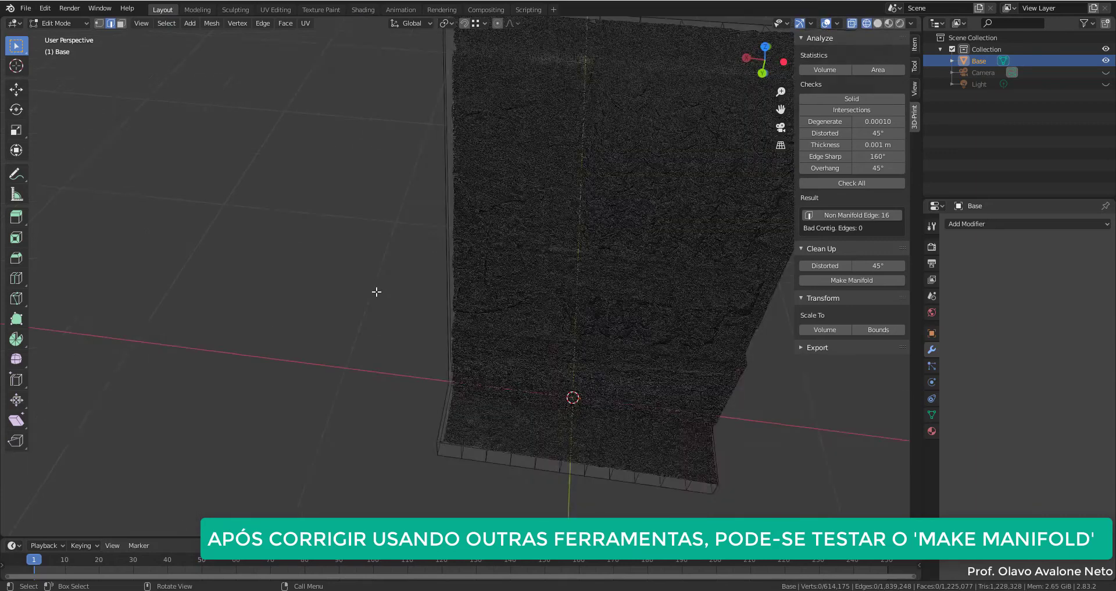
pyautogui.click(166, 23)
pyautogui.press('a')
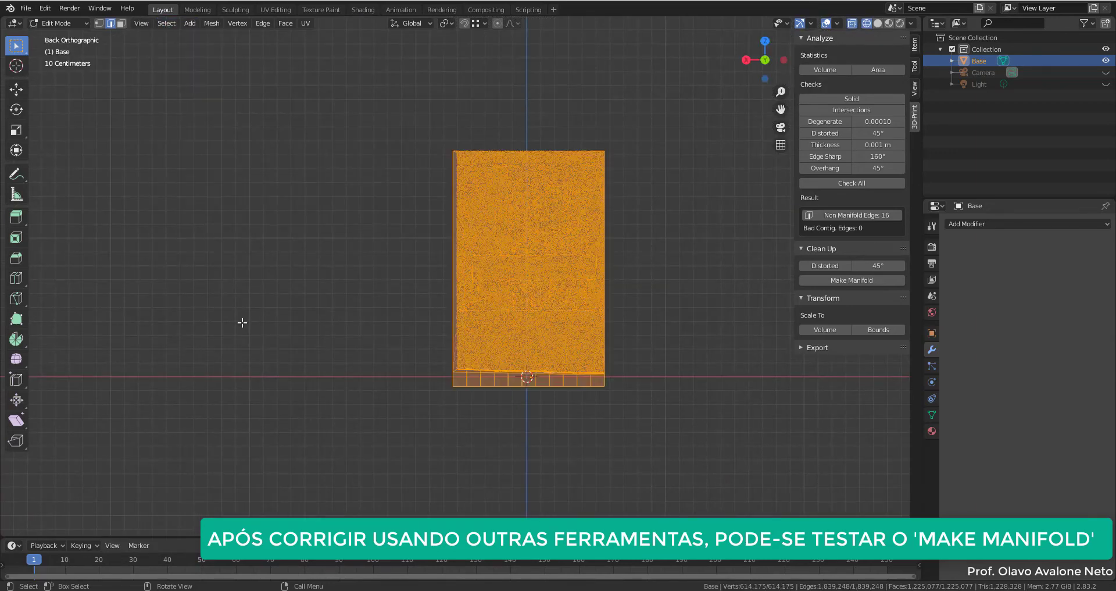
pyautogui.hotkey('alt', 'a')
pyautogui.click(166, 23)
pyautogui.press('Return')
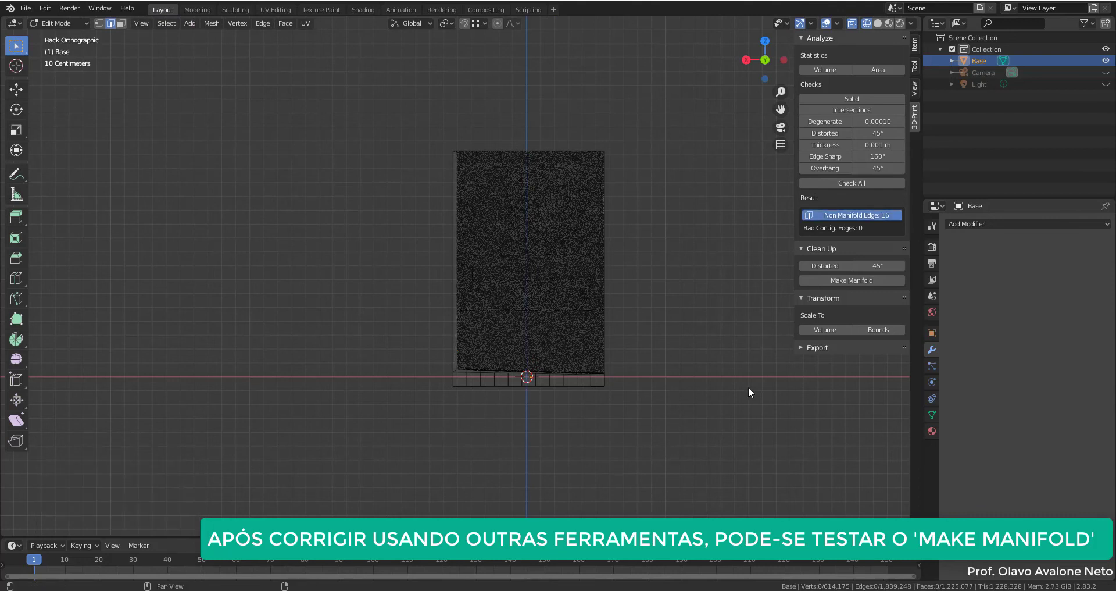
# Step: Select the 16 non-manifold edges result and apply Make Manifold to the plaque
pyautogui.click(857, 216)
pyautogui.click(866, 280)
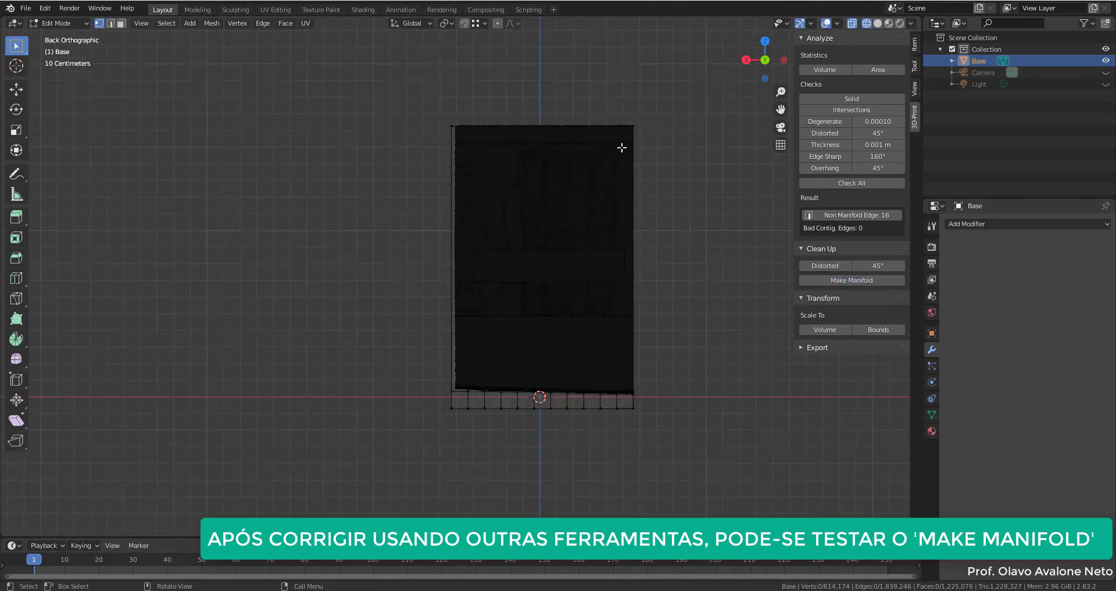
pyautogui.moveTo(621, 150)
pyautogui.mouseDown(button='middle')
pyautogui.moveTo(728, 199)
pyautogui.moveTo(773, 169)
pyautogui.mouseUp(button='middle')
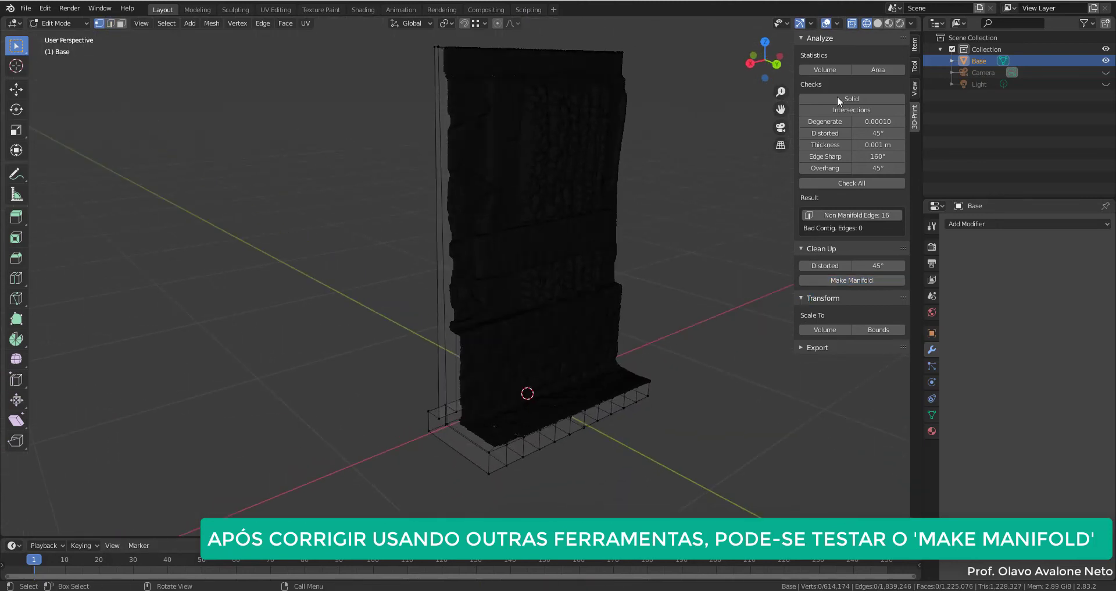
pyautogui.click(889, 24)
# Step: Return to Object Mode, orbit around the textured plaque, and clear the selection
pyautogui.press('Tab')
pyautogui.moveTo(693, 303)
pyautogui.mouseDown(button='middle')
pyautogui.moveTo(488, 319)
pyautogui.moveTo(515, 396)
pyautogui.moveTo(538, 283)
pyautogui.moveTo(550, 281)
pyautogui.moveTo(309, 294)
pyautogui.moveTo(379, 311)
pyautogui.moveTo(372, 330)
pyautogui.moveTo(383, 315)
pyautogui.moveTo(351, 325)
pyautogui.mouseUp(button='middle')
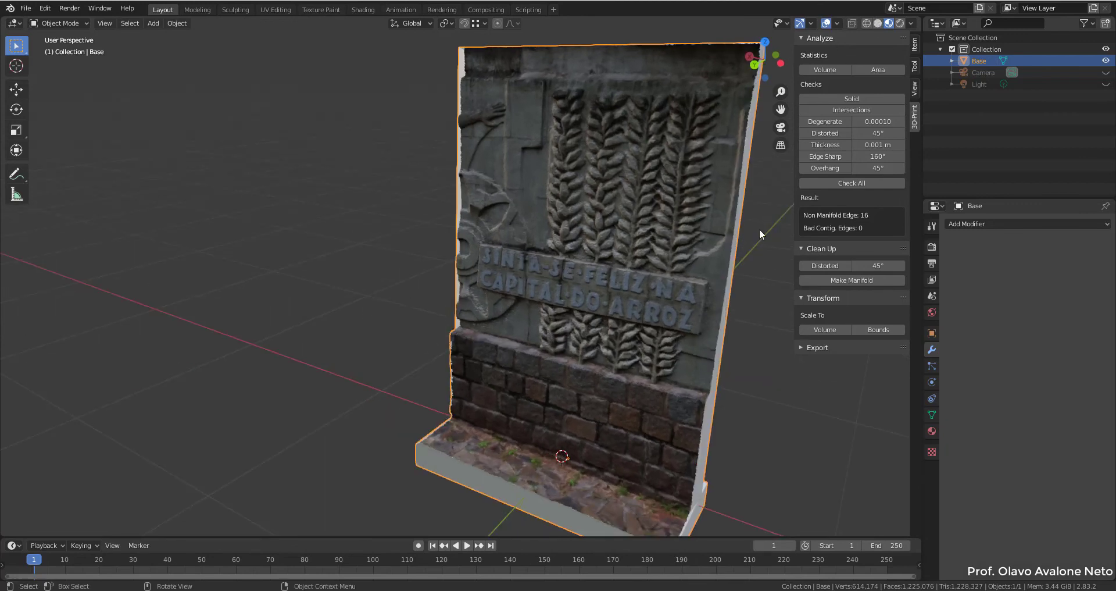
pyautogui.scroll(-3, 250, 272)
pyautogui.click(678, 470)
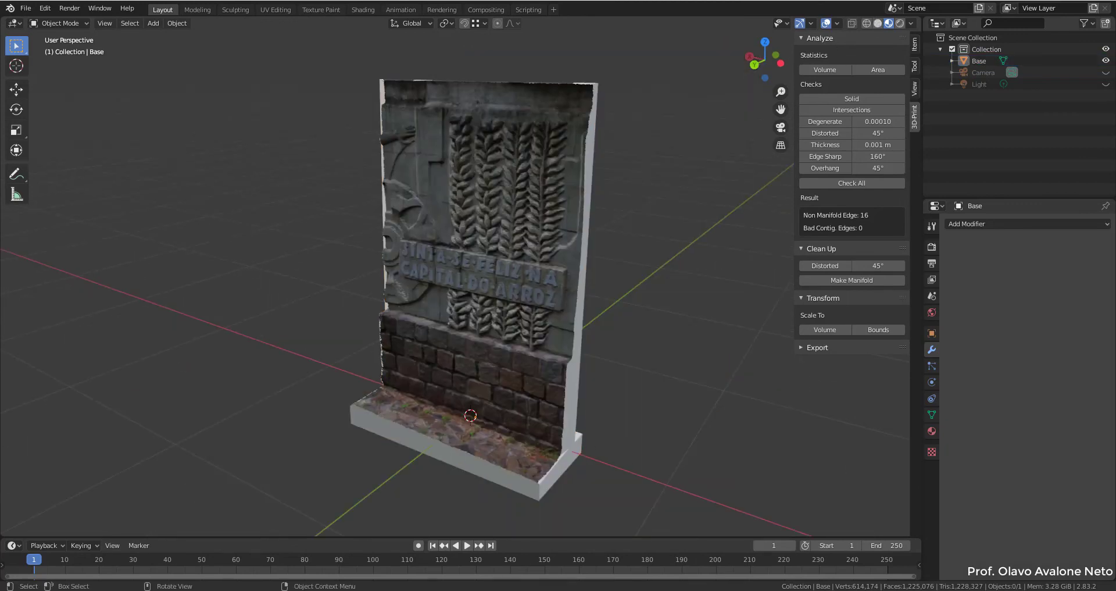